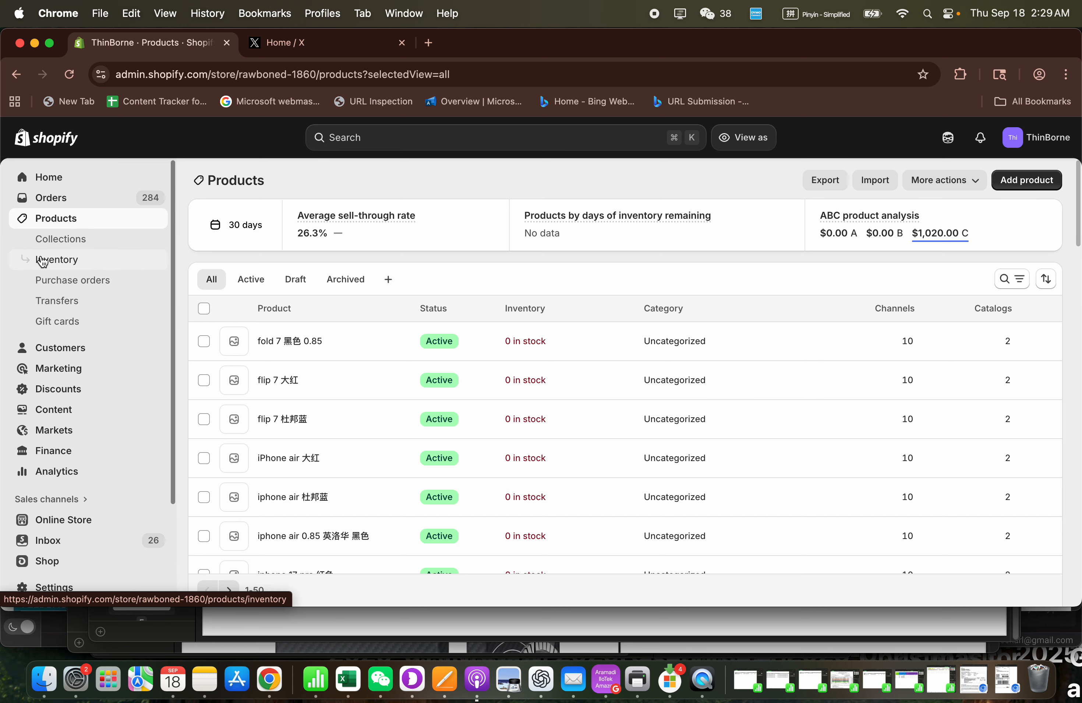
- Open the store's collections and start adding a new collection, ready to enter its title
{"action": "left_click", "coordinate": [81, 246]}
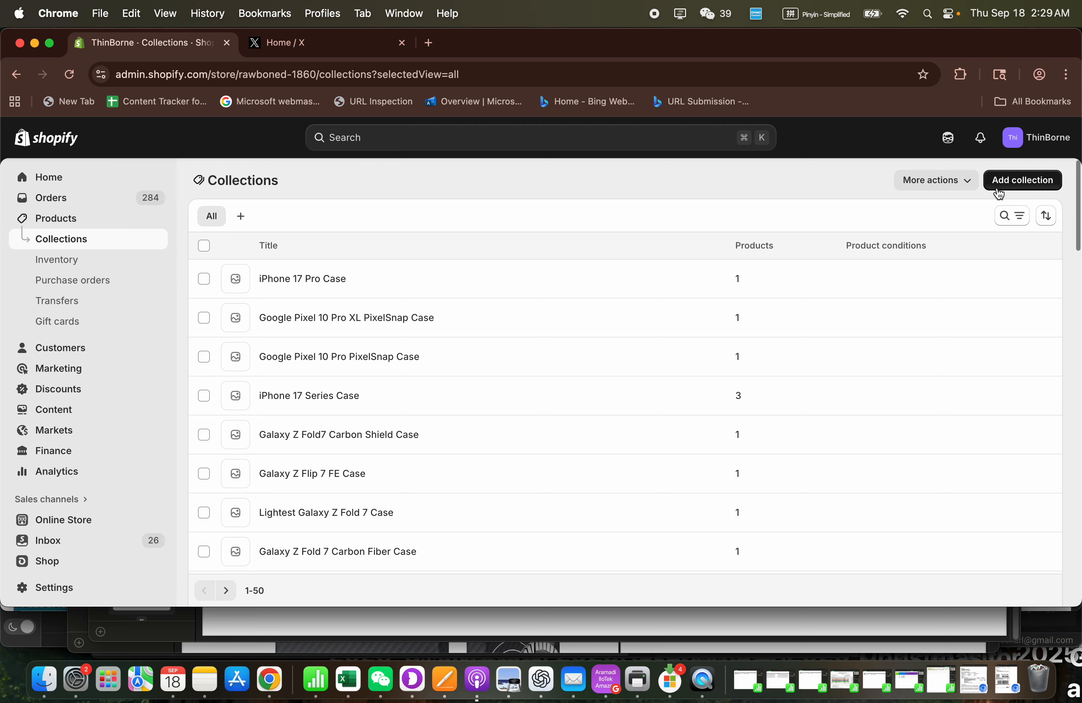
{"action": "left_click", "coordinate": [1010, 181]}
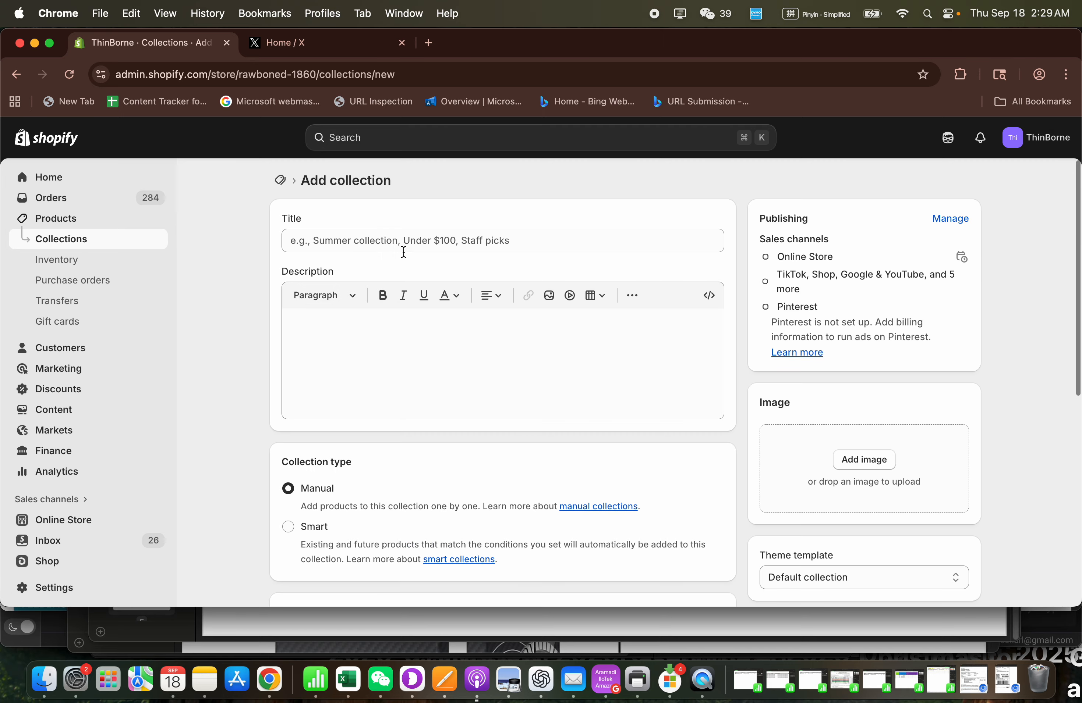
{"action": "left_click", "coordinate": [393, 241]}
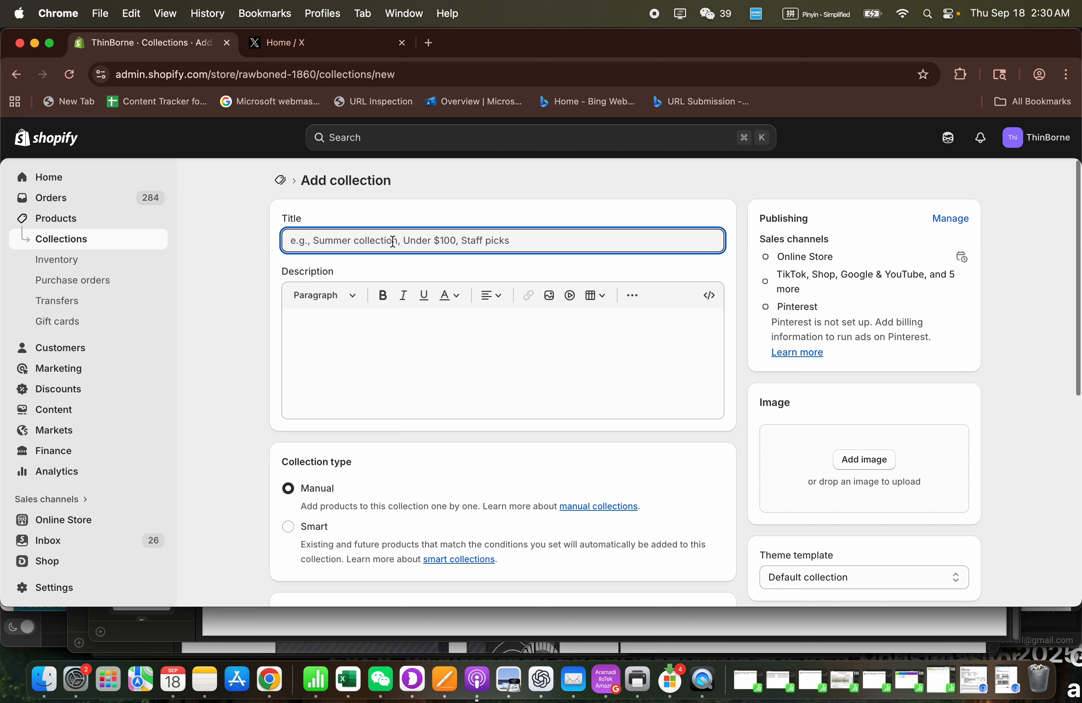
{"action": "type", "text": "iPhon"}
{"action": "key", "text": "BackSpace"}
{"action": "key", "text": "BackSpace"}
{"action": "key", "text": "BackSpace"}
{"action": "key", "text": "BackSpace"}
{"action": "key", "text": "BackSpace"}
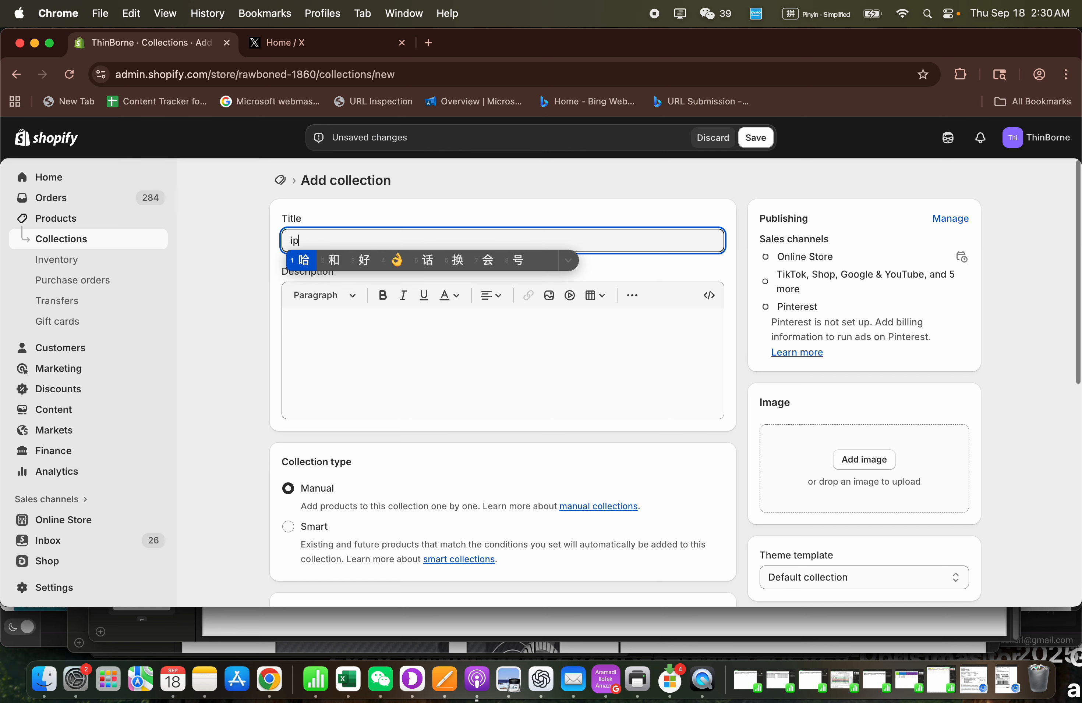
- Switch the keyboard input source to U.S. and title the collection "iPhone 17 Pro Max Carbon Fiber Case"
{"action": "left_click", "coordinate": [815, 14]}
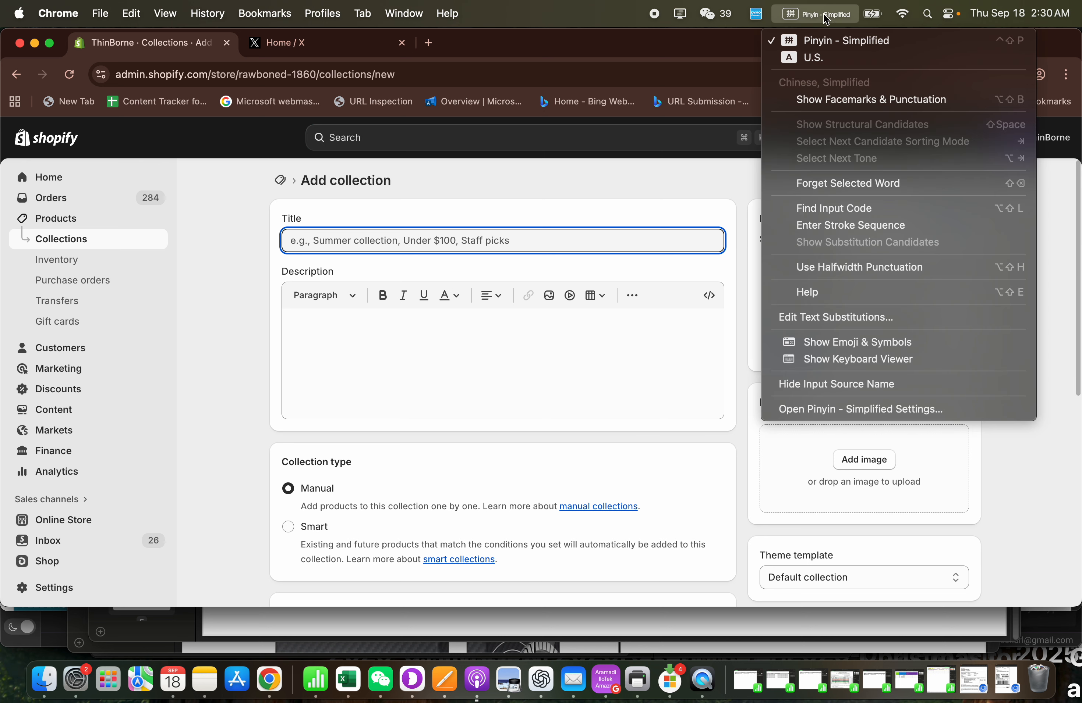
{"action": "left_click", "coordinate": [820, 55]}
{"action": "type", "text": "iPhone 17 Pro Max Carbon Fiber Case"}
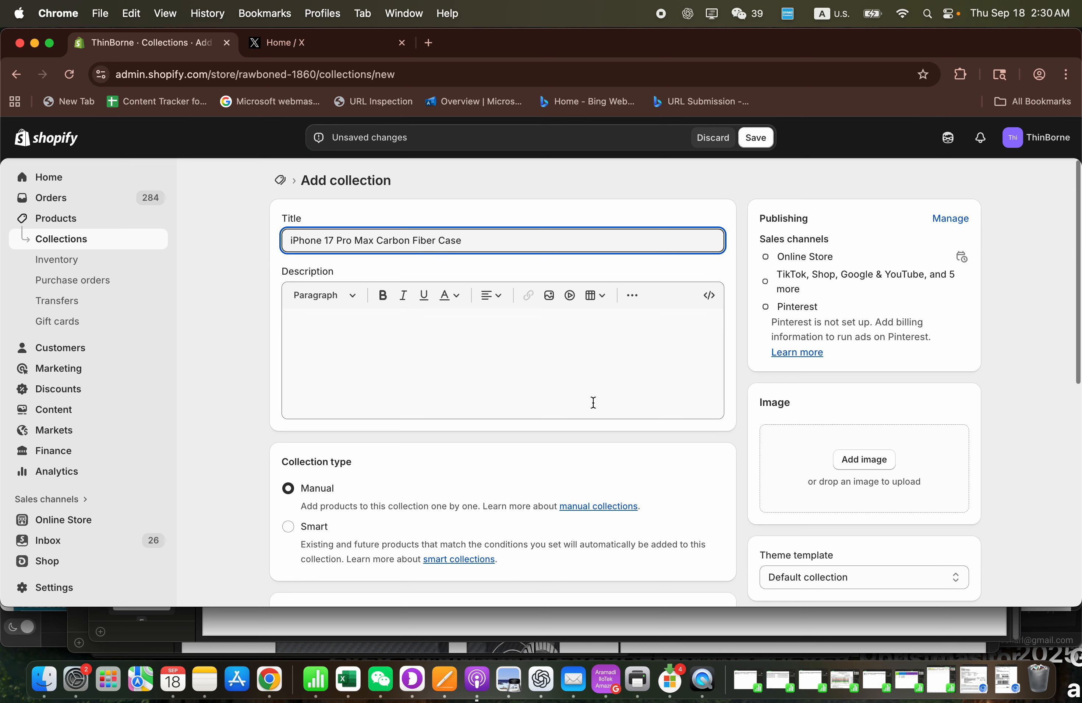
{"action": "left_click", "coordinate": [551, 392]}
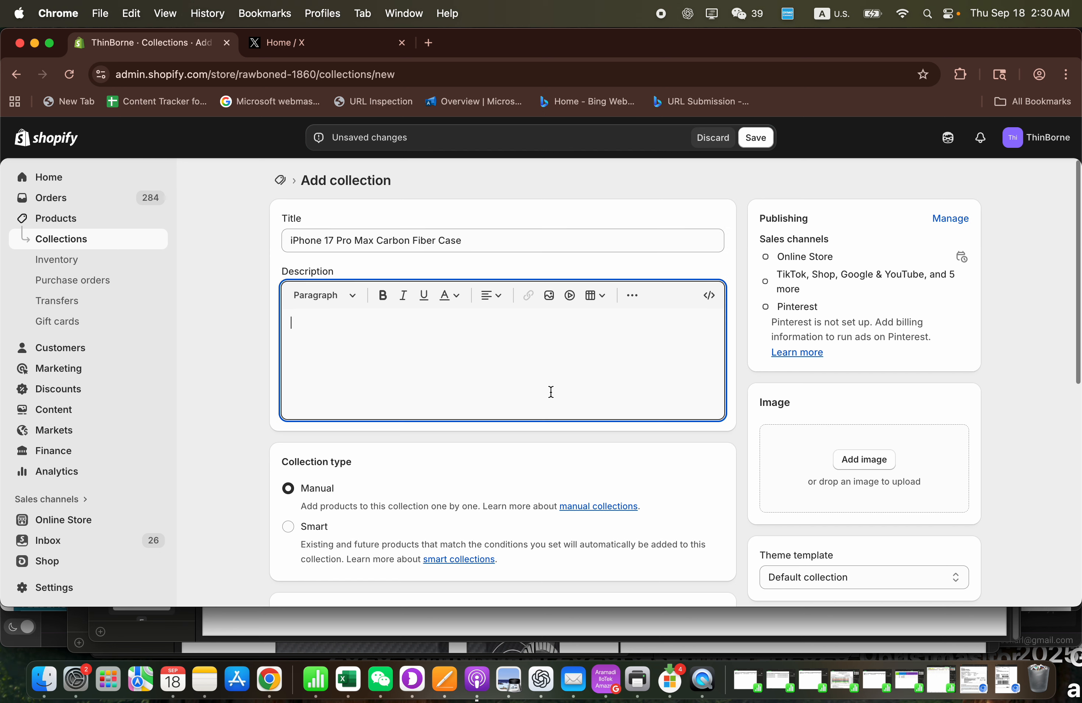
{"action": "scroll", "coordinate": [471, 387], "scroll_direction": "down", "scroll_amount": 3}
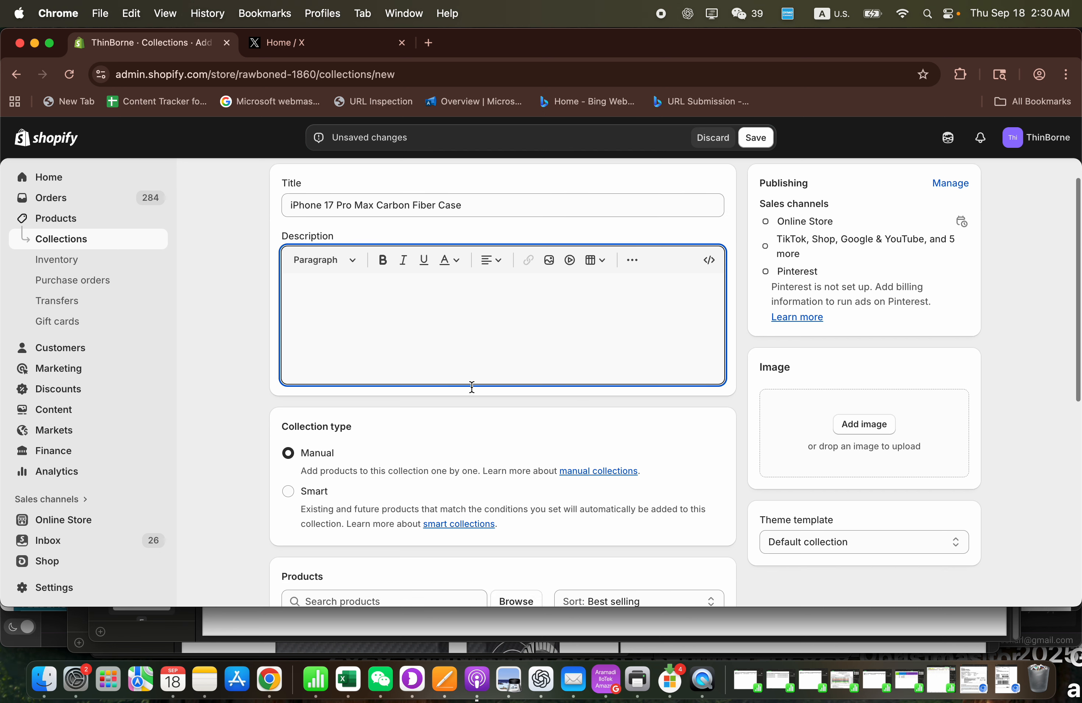
{"action": "scroll", "coordinate": [443, 379], "scroll_direction": "up", "scroll_amount": 3}
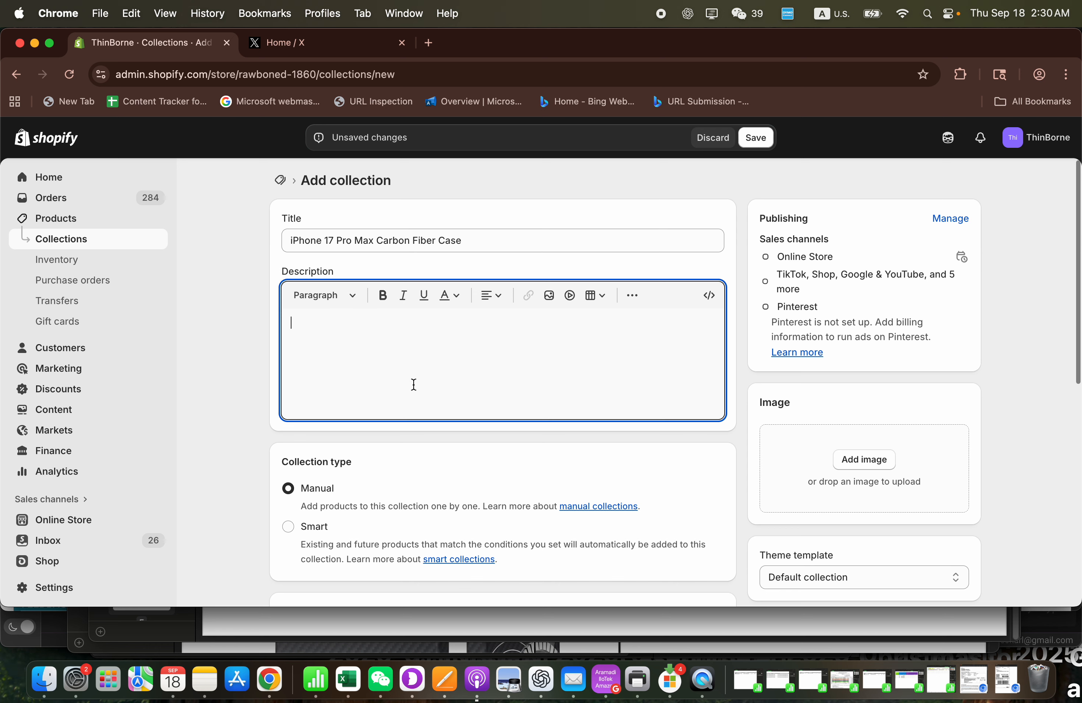
{"action": "scroll", "coordinate": [389, 495], "scroll_direction": "down", "scroll_amount": 3}
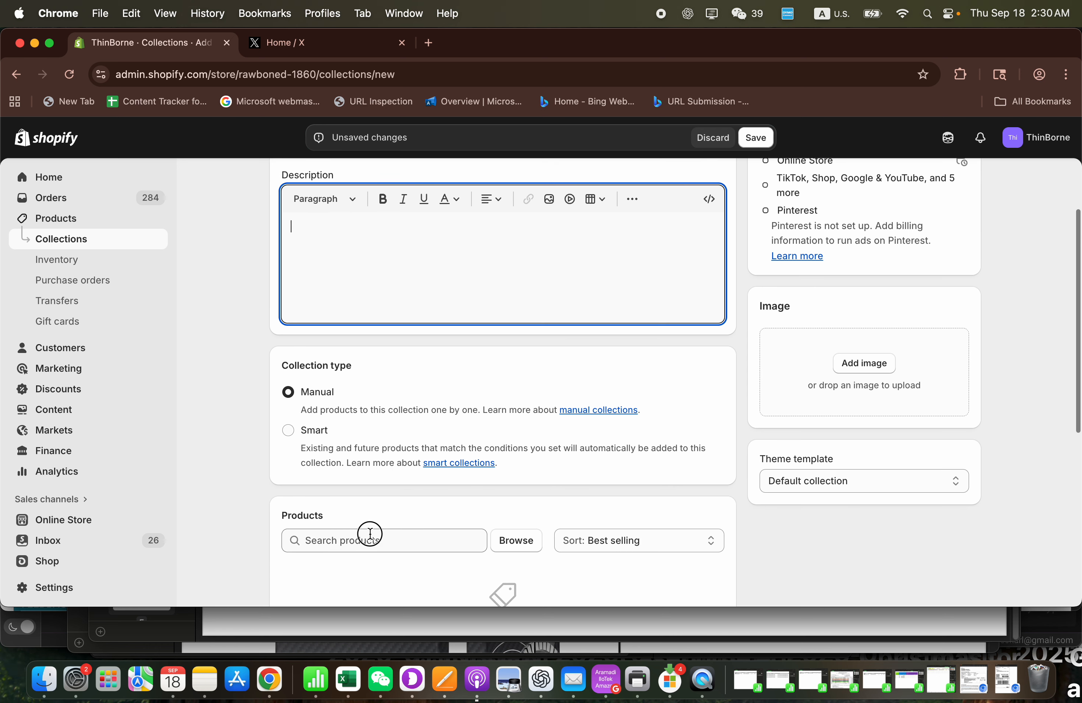
- Search the products for "iphone 17 pro max" and add "iPhone 17 Pro Max Case - Super Thin | Aramid Fiber | MagSafe" to the collection
{"action": "left_click", "coordinate": [370, 534]}
{"action": "type", "text": "pixel"}
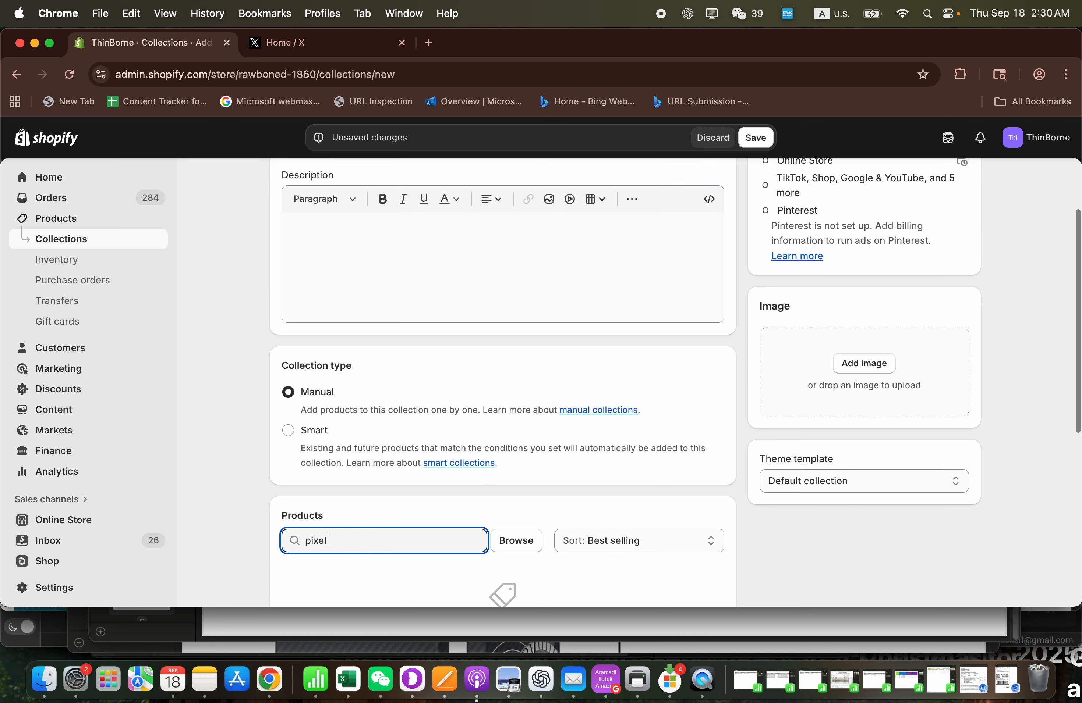
{"action": "key", "text": "BackSpace"}
{"action": "key", "text": "BackSpace"}
{"action": "key", "text": "BackSpace"}
{"action": "key", "text": "BackSpace"}
{"action": "key", "text": "BackSpace"}
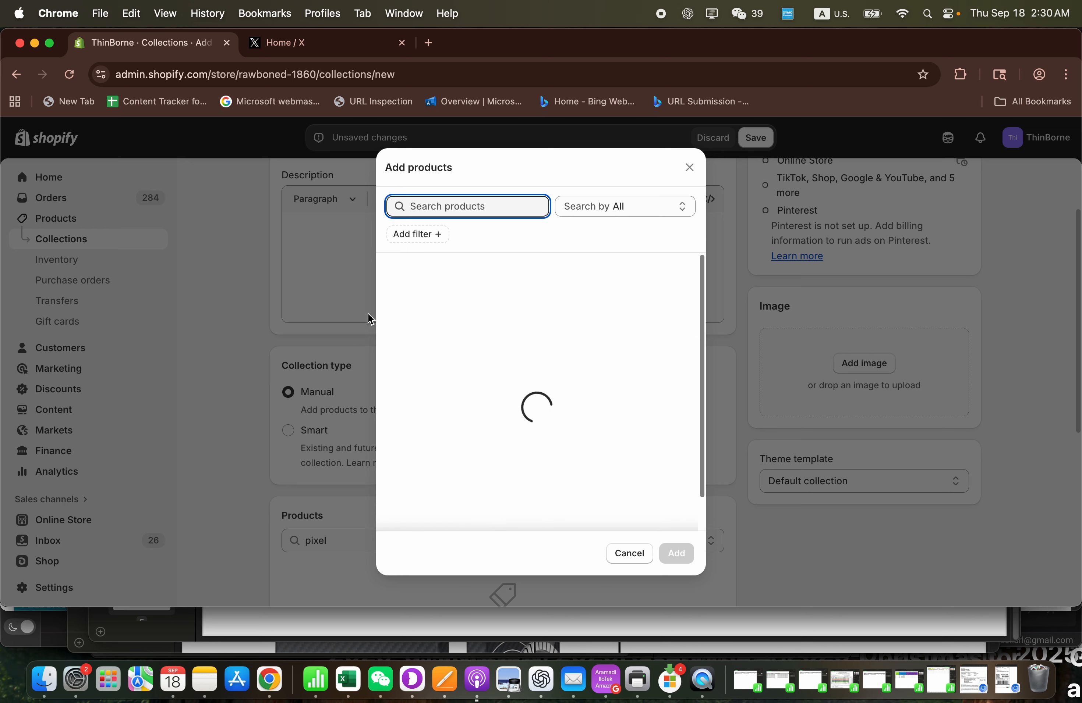
{"action": "type", "text": "iphone 17 p"}
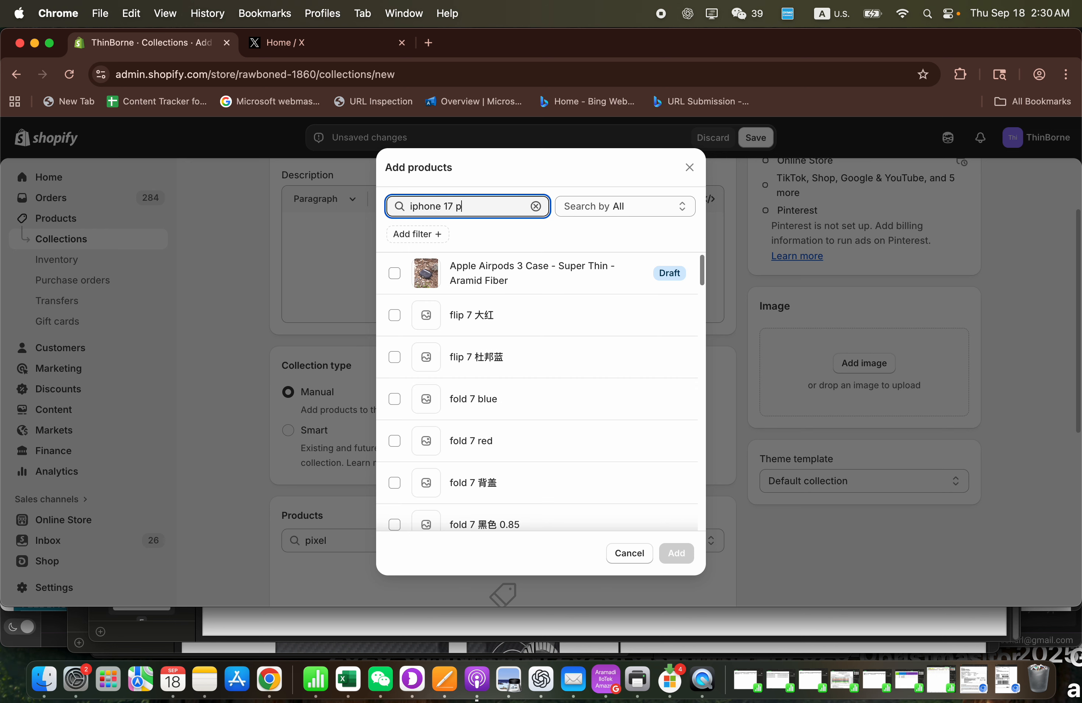
{"action": "type", "text": "ro max"}
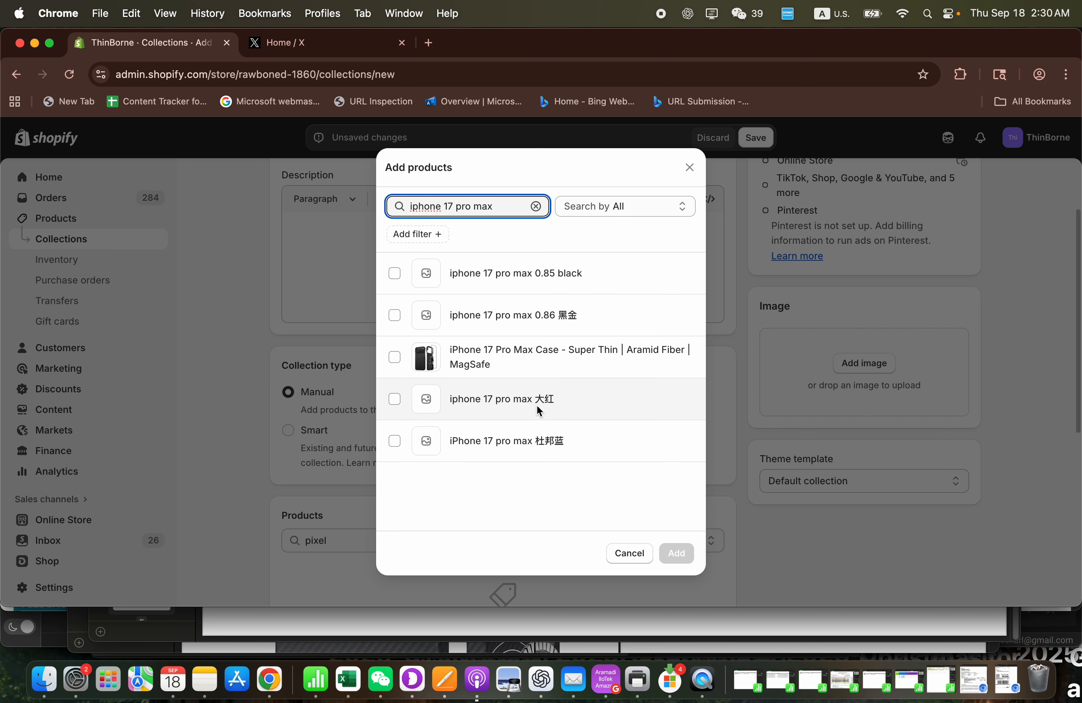
{"action": "left_click", "coordinate": [530, 363]}
{"action": "left_click", "coordinate": [677, 553]}
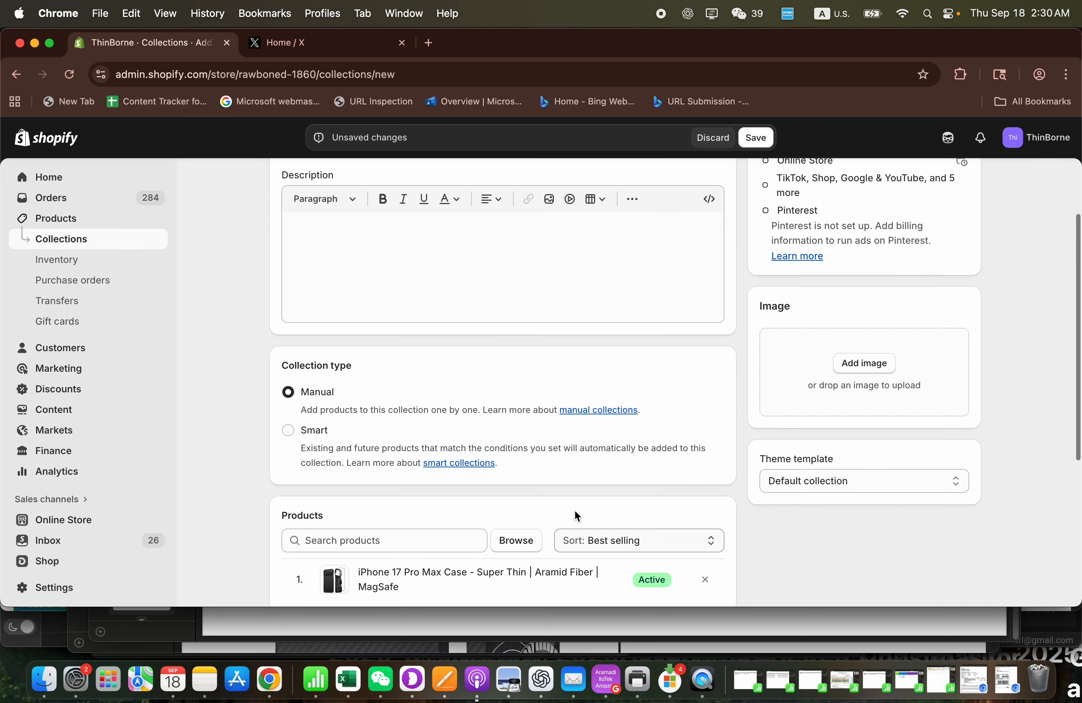
- Open the new collection's search engine listing for editing
{"action": "scroll", "coordinate": [464, 465], "scroll_direction": "down", "scroll_amount": 5}
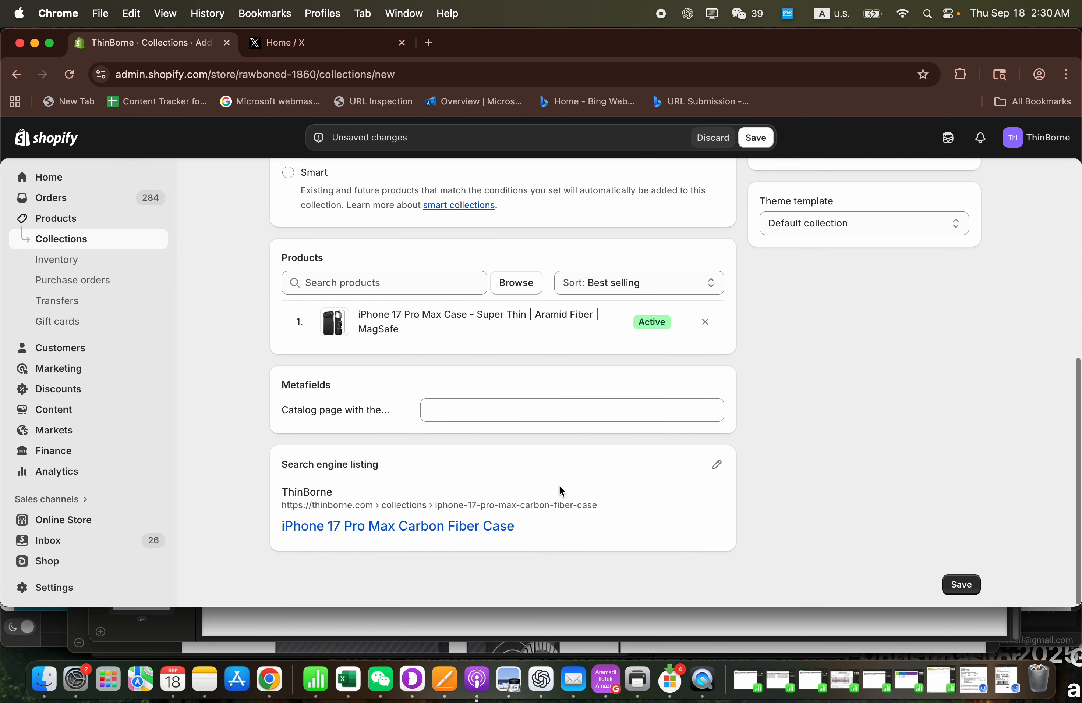
{"action": "scroll", "coordinate": [503, 459], "scroll_direction": "up", "scroll_amount": 7}
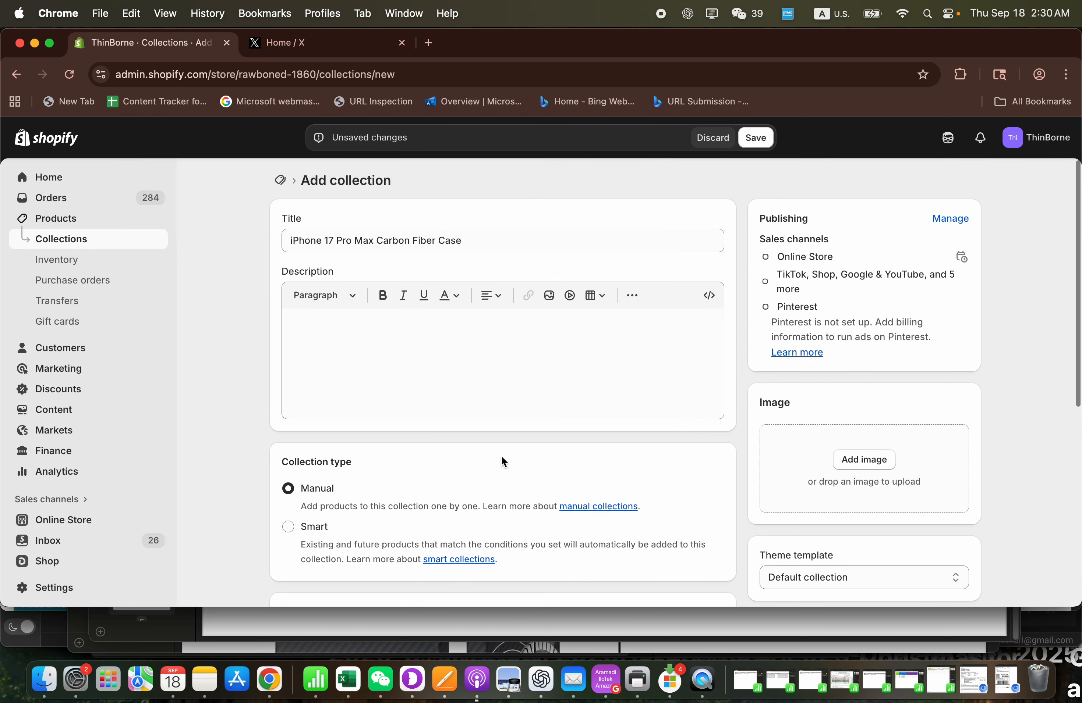
{"action": "left_click", "coordinate": [542, 353]}
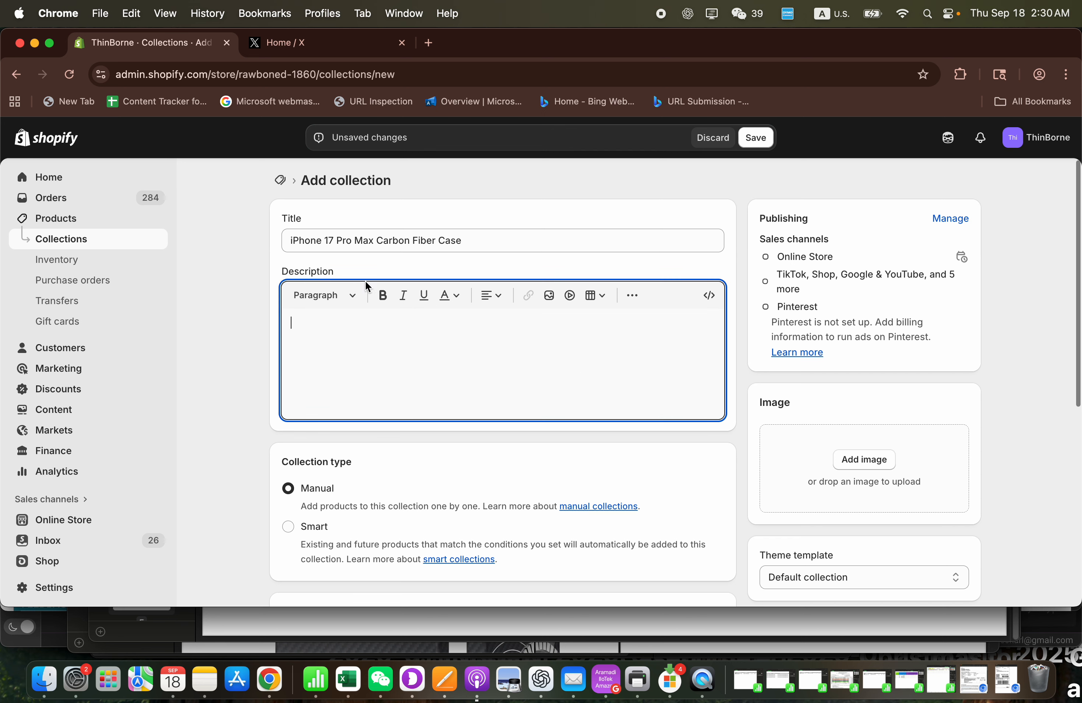
{"action": "scroll", "coordinate": [725, 448], "scroll_direction": "down", "scroll_amount": 8}
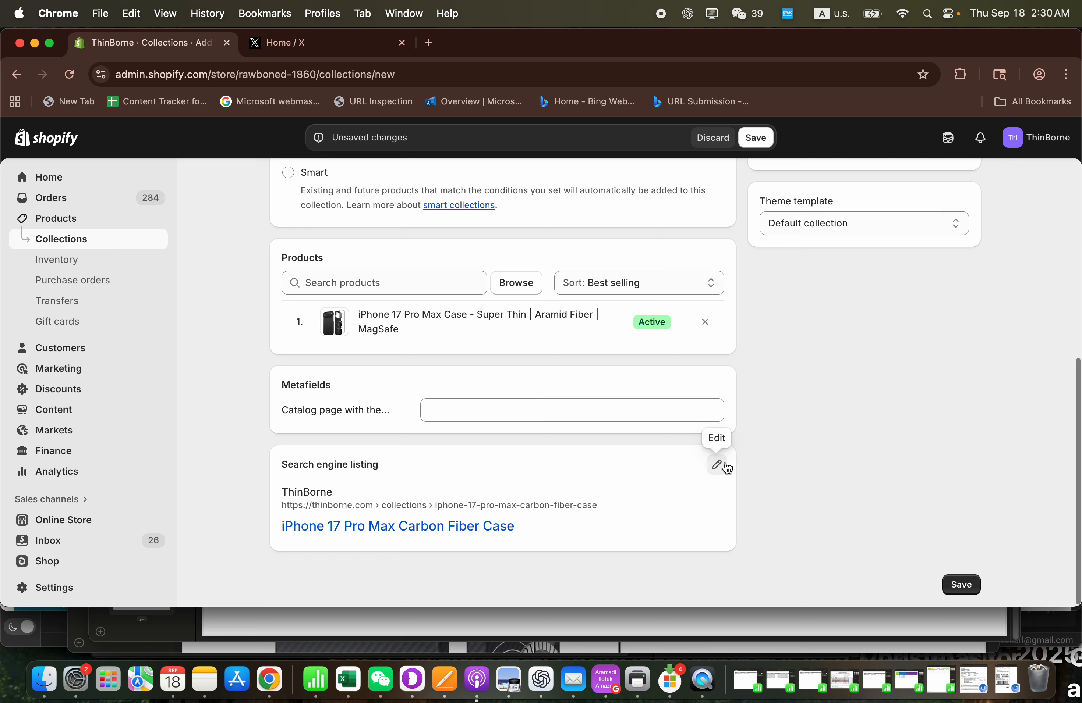
{"action": "left_click", "coordinate": [717, 465]}
{"action": "scroll", "coordinate": [592, 497], "scroll_direction": "down", "scroll_amount": 4}
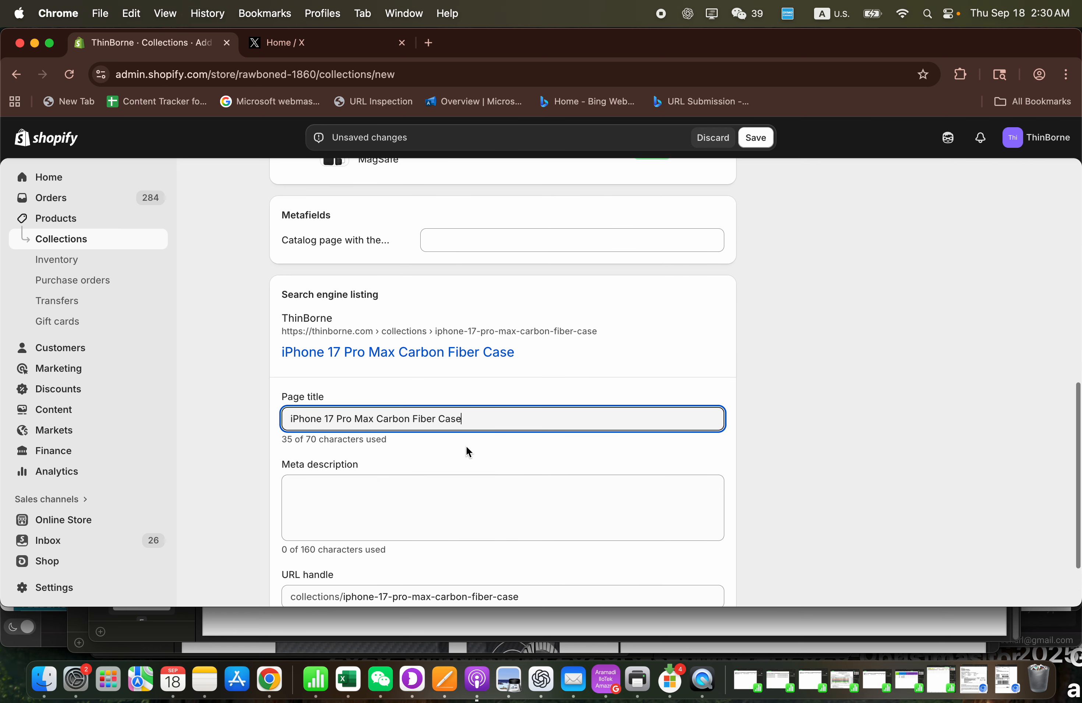
{"action": "scroll", "coordinate": [507, 446], "scroll_direction": "down", "scroll_amount": 2}
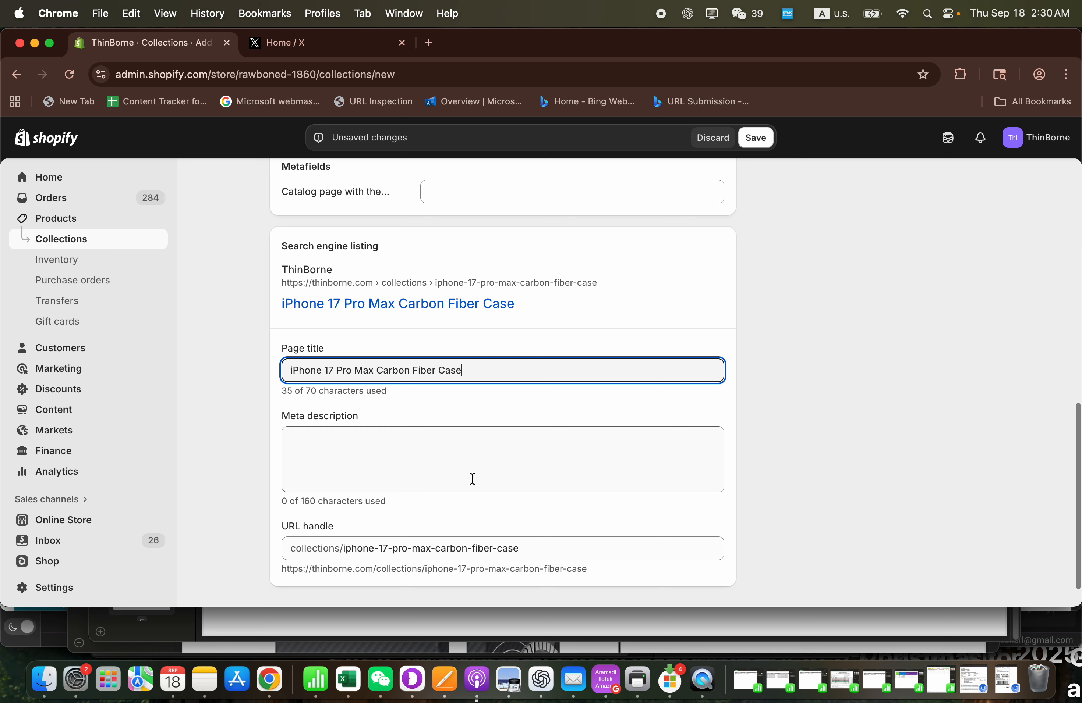
- Switch to ChatGPT and look through the earlier conversations, including "Email campaign ideas", "SSL setup for new domain" and "凯夫拉手机壳工艺"
{"action": "left_click", "coordinate": [541, 681]}
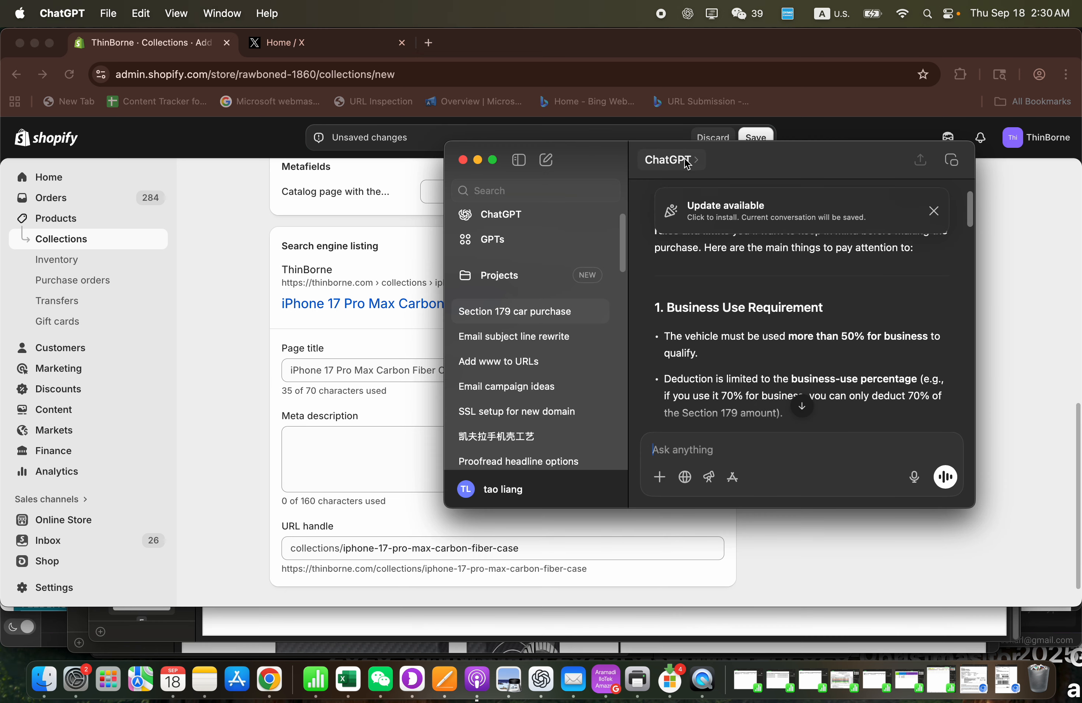
{"action": "left_click_drag", "start_coordinate": [753, 160], "coordinate": [859, 188]}
{"action": "left_click", "coordinate": [632, 390]}
{"action": "left_click", "coordinate": [634, 415]}
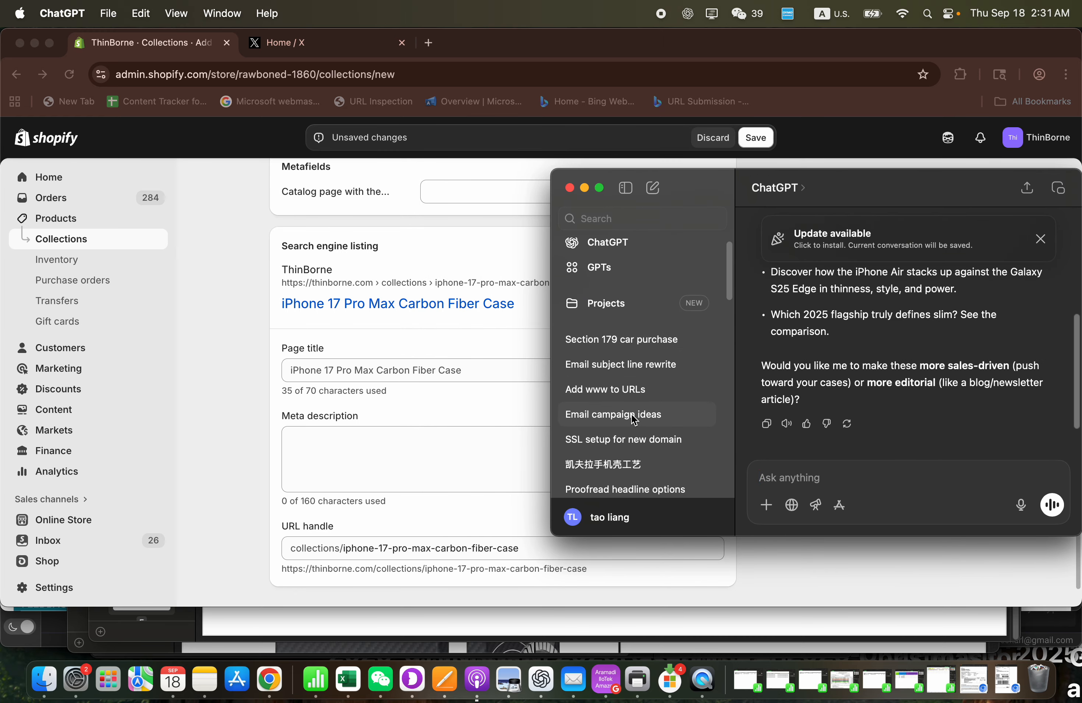
{"action": "left_click", "coordinate": [634, 440]}
{"action": "scroll", "coordinate": [633, 441], "scroll_direction": "down", "scroll_amount": 2}
{"action": "scroll", "coordinate": [637, 443], "scroll_direction": "down", "scroll_amount": 3}
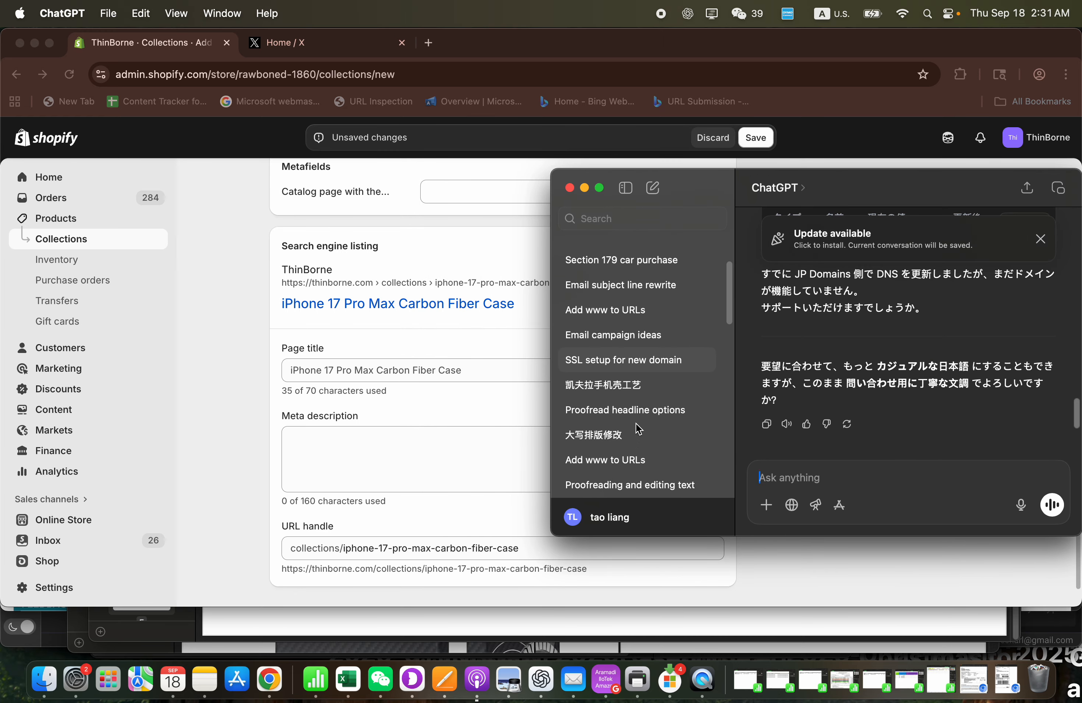
{"action": "left_click", "coordinate": [638, 409]}
{"action": "left_click", "coordinate": [630, 388]}
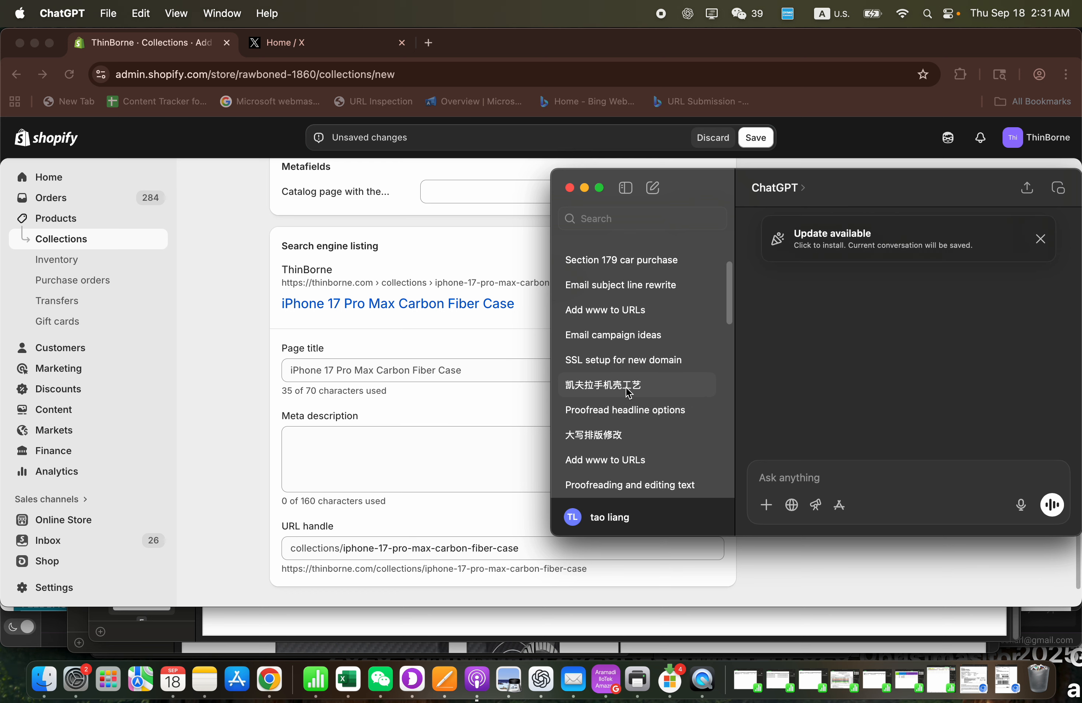
{"action": "scroll", "coordinate": [607, 355], "scroll_direction": "down", "scroll_amount": 3}
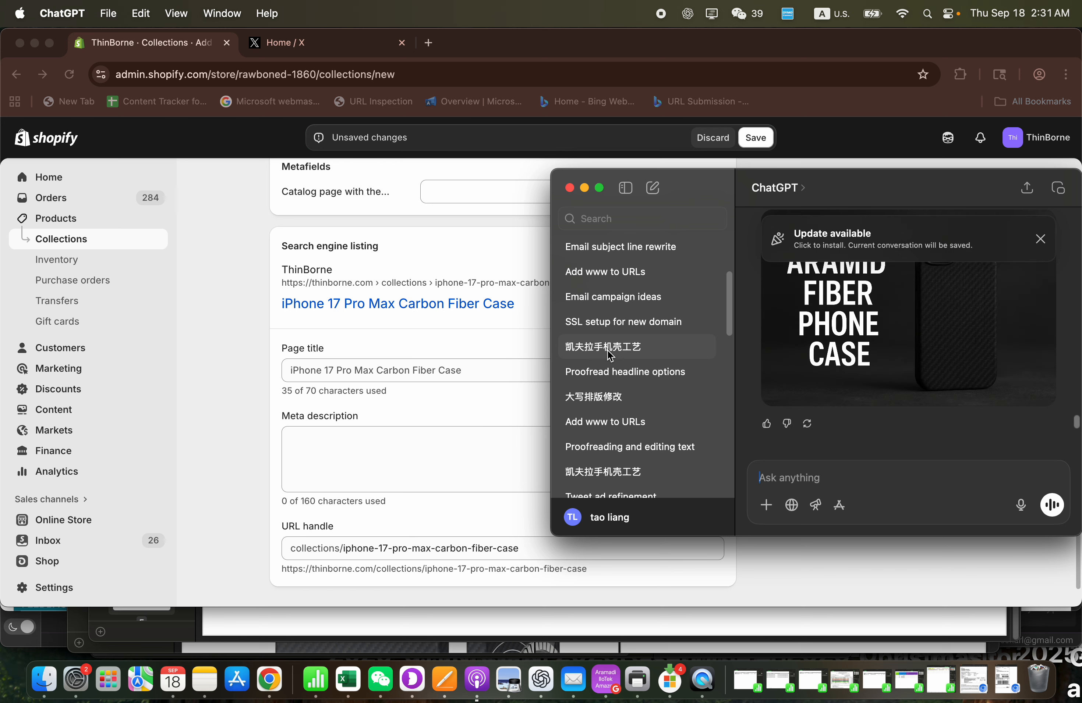
{"action": "scroll", "coordinate": [612, 366], "scroll_direction": "up", "scroll_amount": 5}
- Start a new, empty ChatGPT conversation
{"action": "left_click", "coordinate": [652, 188]}
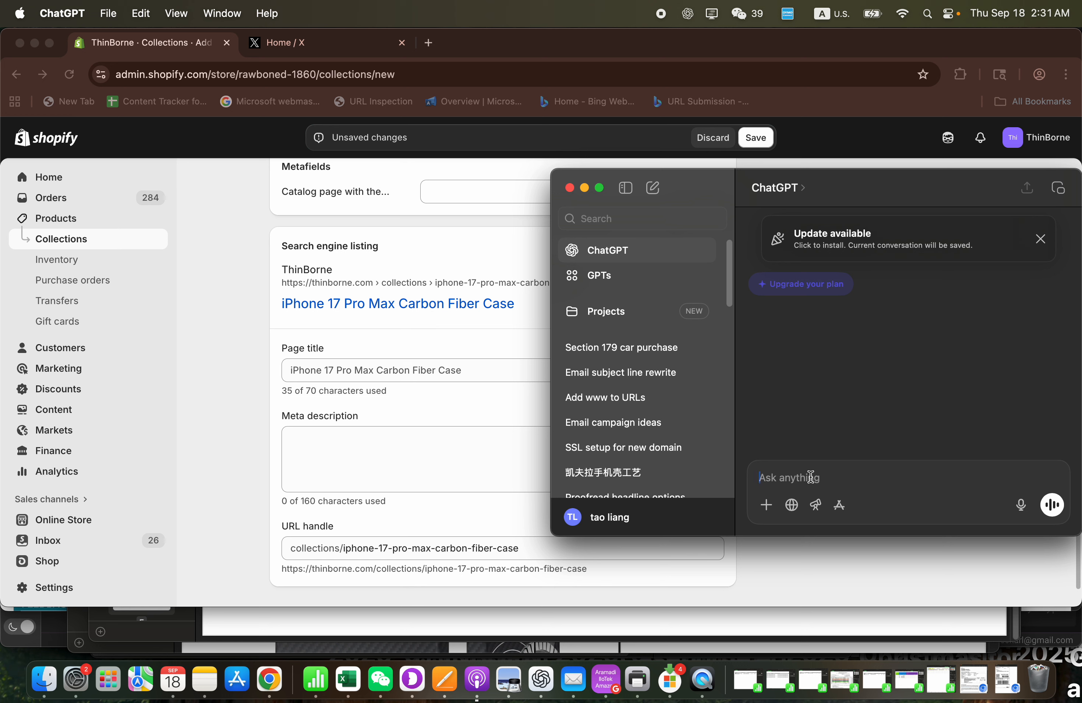
{"action": "type", "text": "he"}
{"action": "key", "text": "BackSpace"}
{"action": "key", "text": "BackSpace"}
- Return to Chrome, view the online store and open the iPhone 17 Pro Max Case product page at its description
{"action": "left_click", "coordinate": [128, 526]}
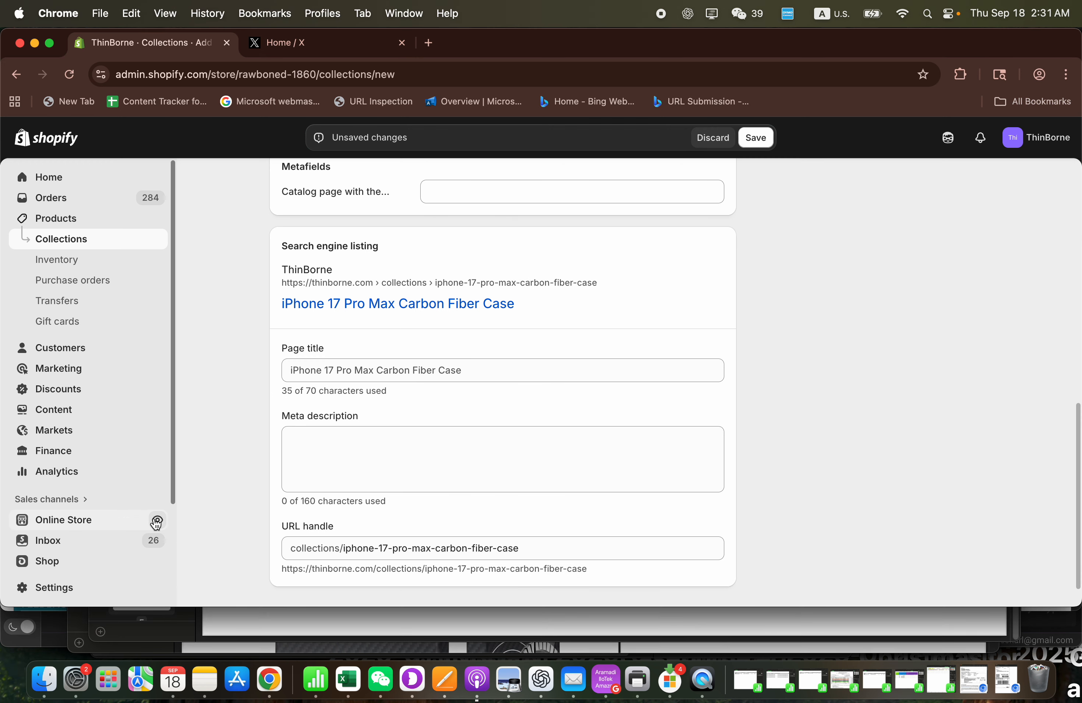
{"action": "left_click", "coordinate": [155, 521]}
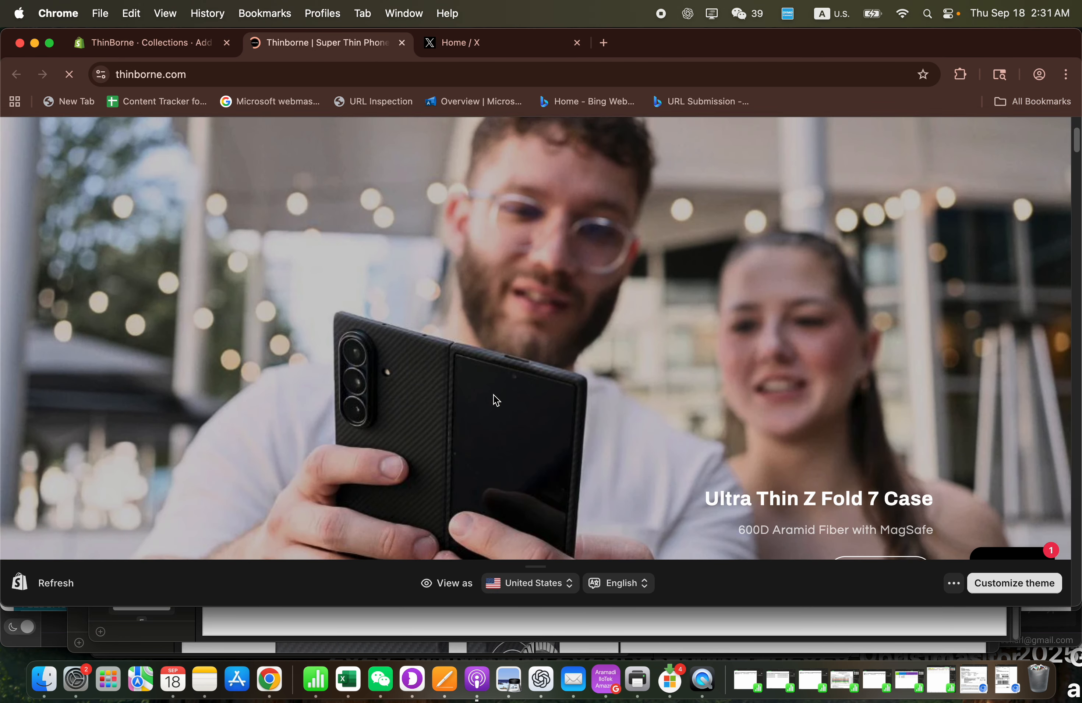
{"action": "scroll", "coordinate": [495, 401], "scroll_direction": "down", "scroll_amount": 10}
{"action": "scroll", "coordinate": [495, 400], "scroll_direction": "down", "scroll_amount": 2}
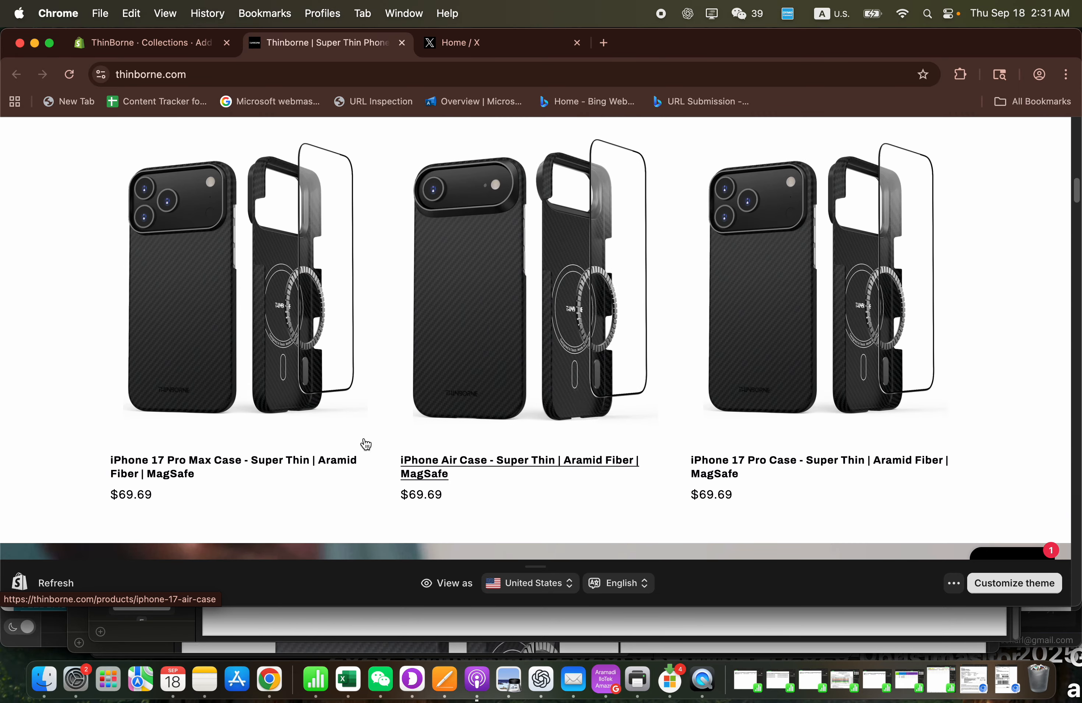
{"action": "left_click", "coordinate": [251, 469]}
{"action": "scroll", "coordinate": [570, 375], "scroll_direction": "down", "scroll_amount": 6}
{"action": "scroll", "coordinate": [877, 387], "scroll_direction": "up", "scroll_amount": 5}
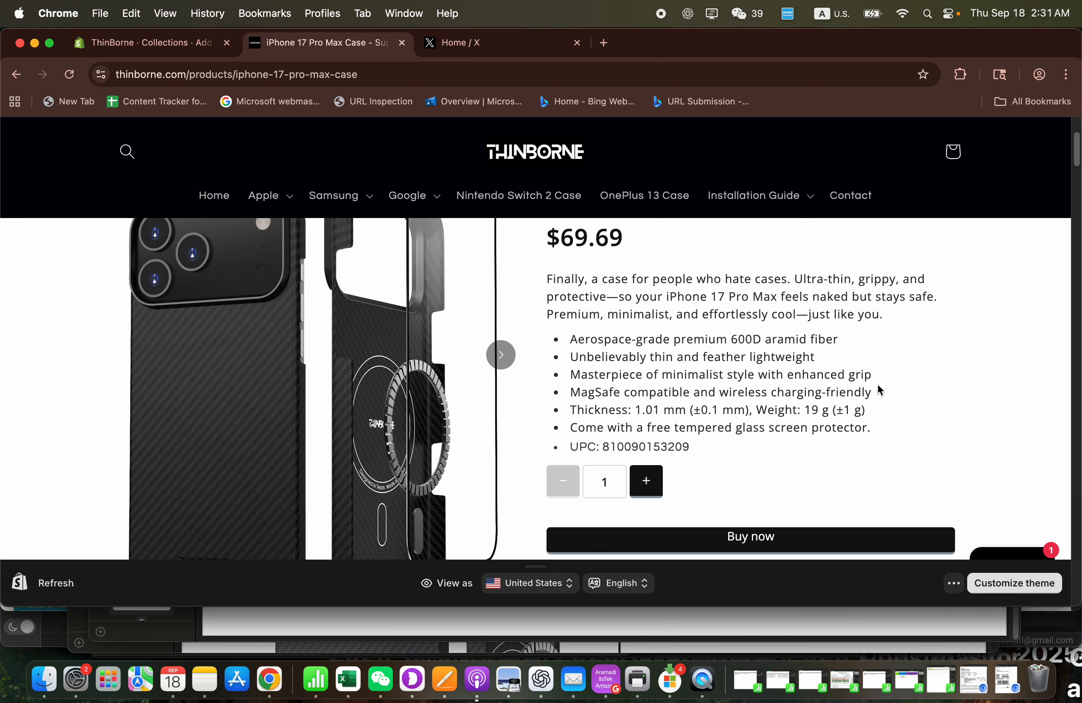
- Copy the product description from "Finally, a case for people who hate cases" through the free tempered glass screen protector bullet
{"action": "left_click_drag", "start_coordinate": [876, 430], "coordinate": [539, 266]}
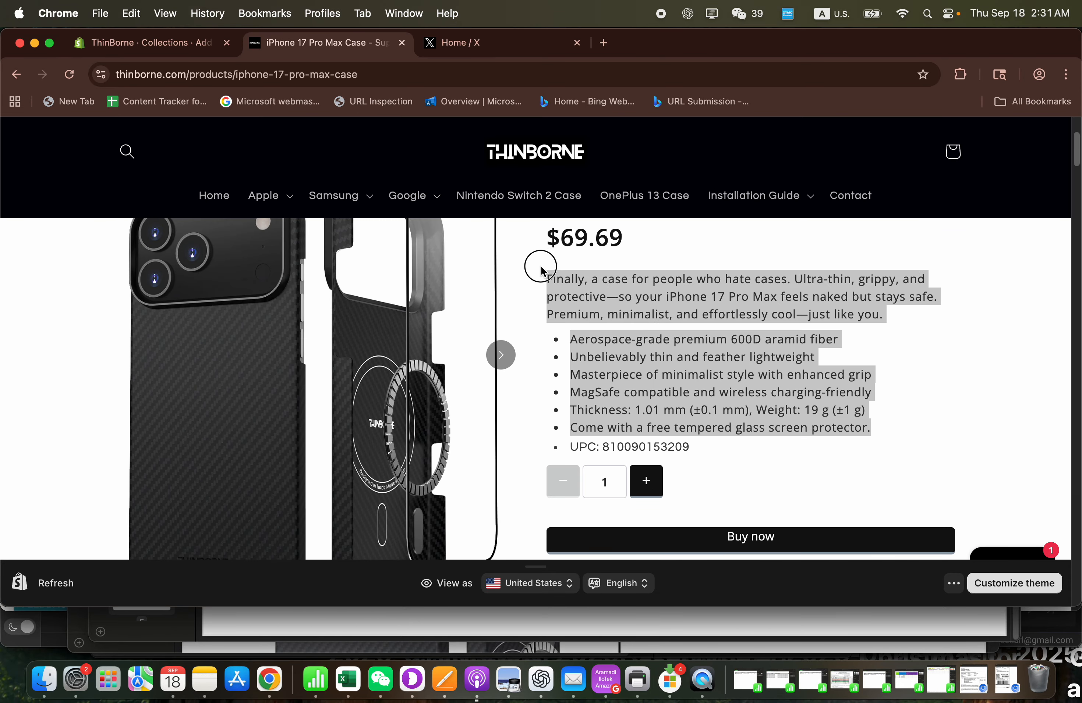
{"action": "right_click", "coordinate": [580, 293]}
{"action": "left_click", "coordinate": [612, 326]}
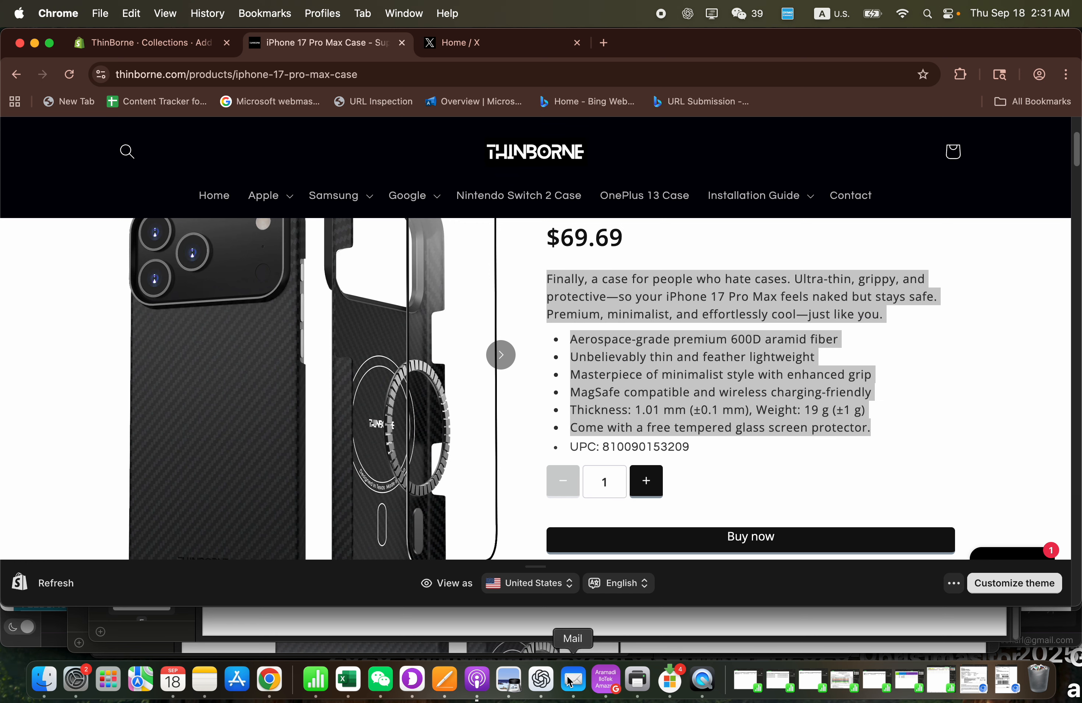
- Send ChatGPT the prompt "this is my product, i need to make a similar page for keywords iphone 17 pro max carbon fiber case:" with the copied description
{"action": "left_click", "coordinate": [541, 681]}
{"action": "type", "text": "this is my produc"}
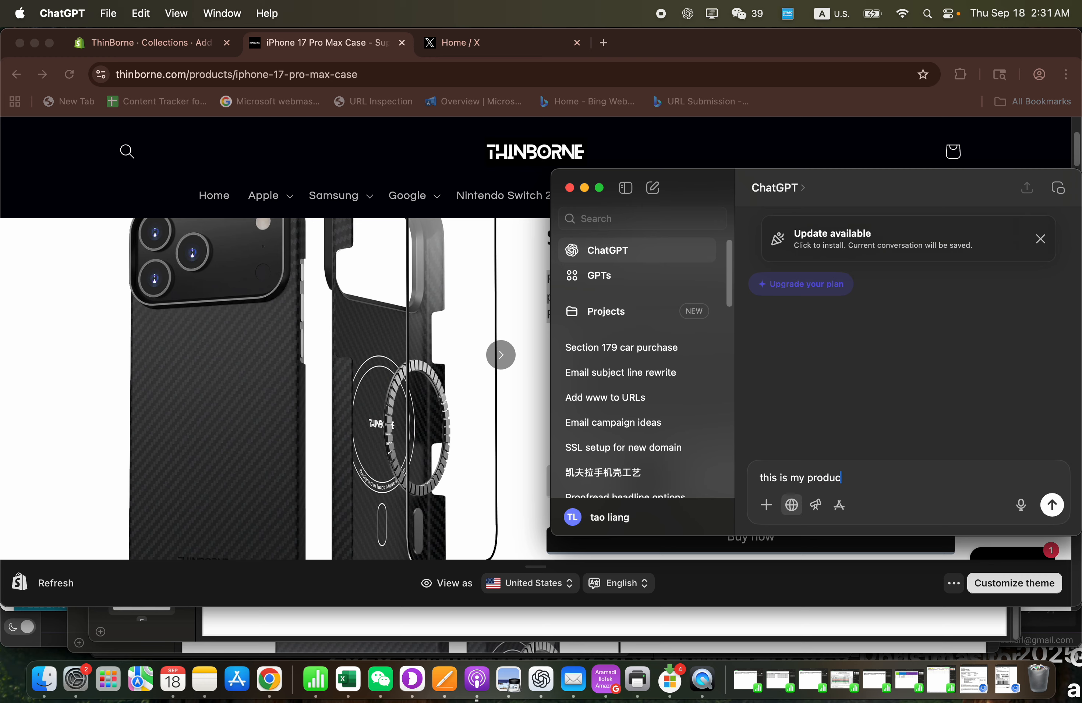
{"action": "type", "text": "t, i need to make a similar page for keywor"}
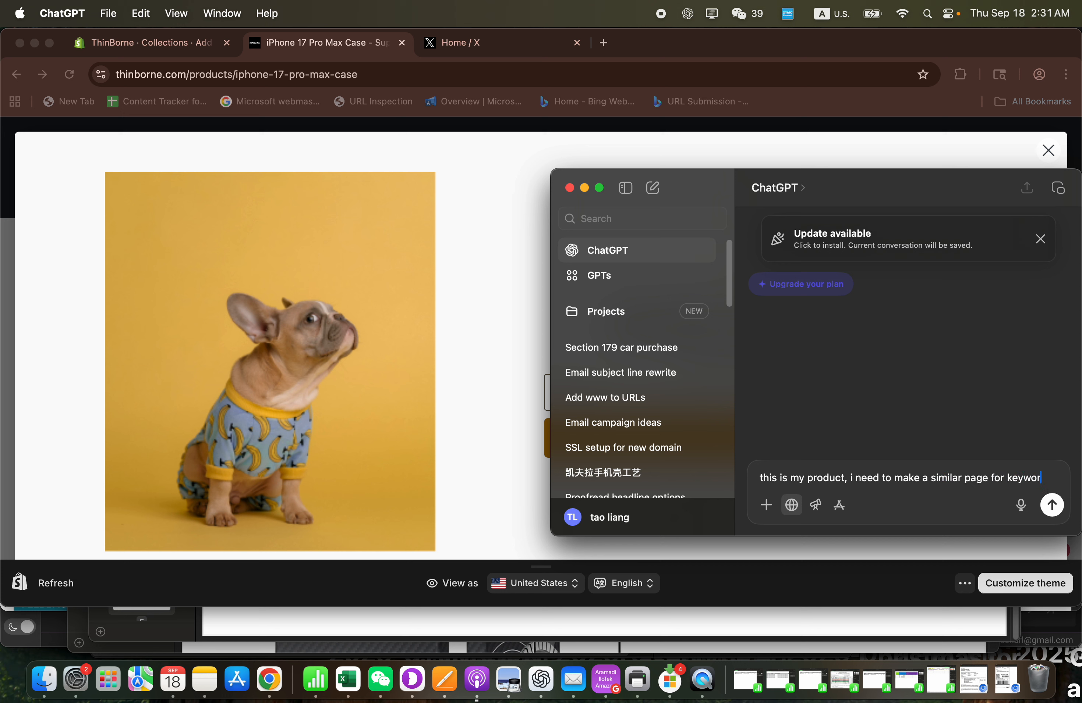
{"action": "type", "text": "ds iphone 1"}
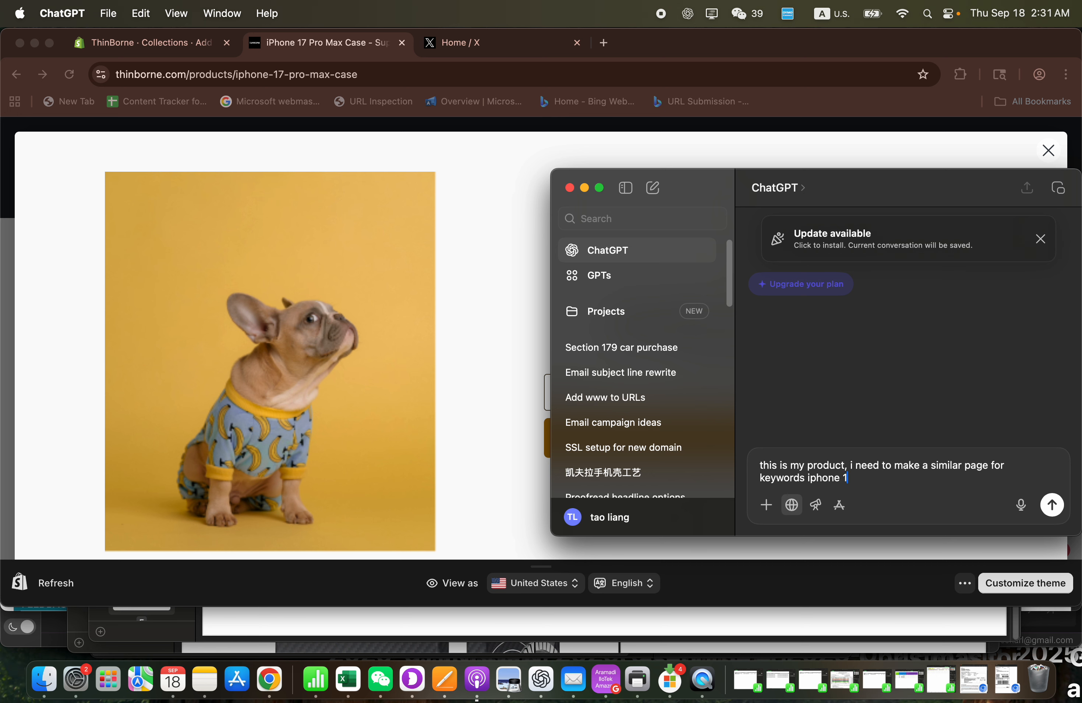
{"action": "type", "text": "7 pro max carbon fiber cas"}
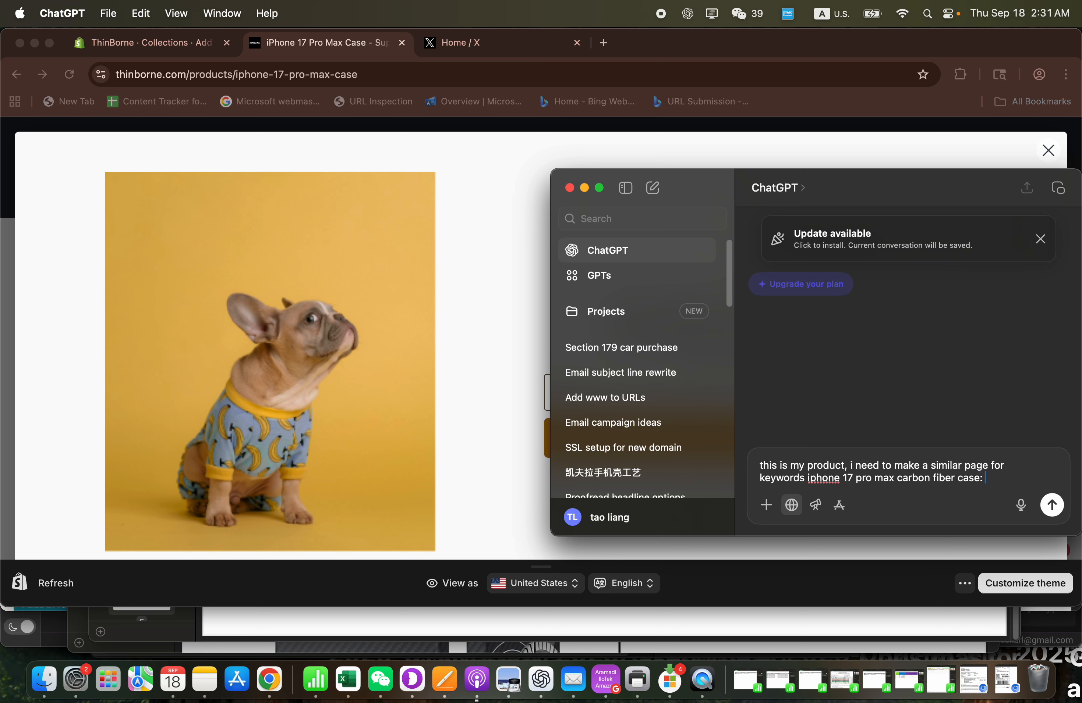
{"action": "type", "text": "e:"}
{"action": "key", "text": "super+v"}
{"action": "key", "text": "Return"}
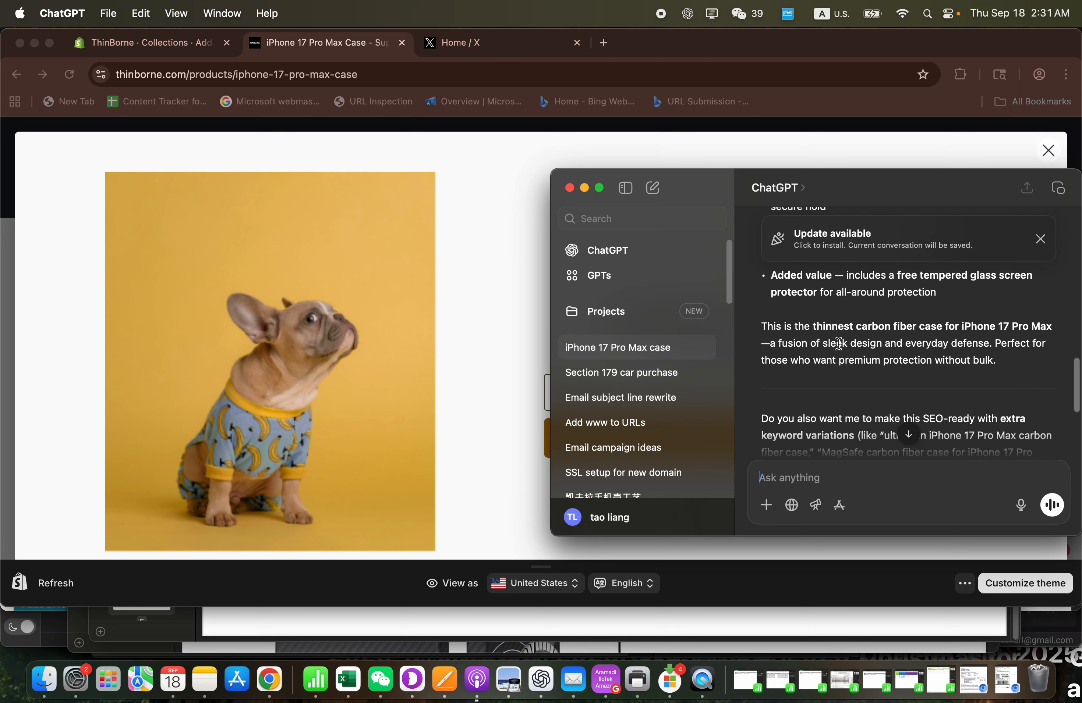
- Copy the ChatGPT page text from "Finally, a case for people who hate cases" through the closing "premium protection without bulk" paragraph
{"action": "scroll", "coordinate": [872, 341], "scroll_direction": "up", "scroll_amount": 1}
{"action": "left_click_drag", "start_coordinate": [1008, 368], "coordinate": [759, 393]}
{"action": "scroll", "coordinate": [824, 331], "scroll_direction": "up", "scroll_amount": 7}
{"action": "scroll", "coordinate": [824, 331], "scroll_direction": "up", "scroll_amount": 4}
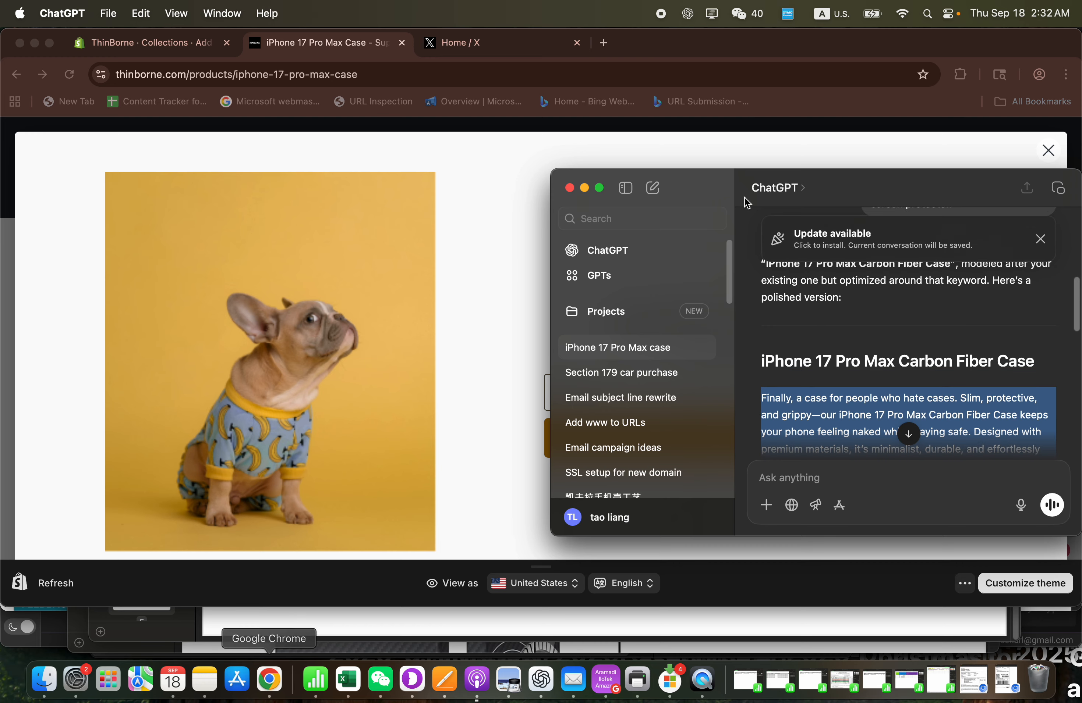
- Return to Chrome, dismiss the store popup and paste the copied ChatGPT text into the new Shopify collection's description
{"action": "left_click", "coordinate": [1050, 151]}
{"action": "left_click", "coordinate": [1050, 151]}
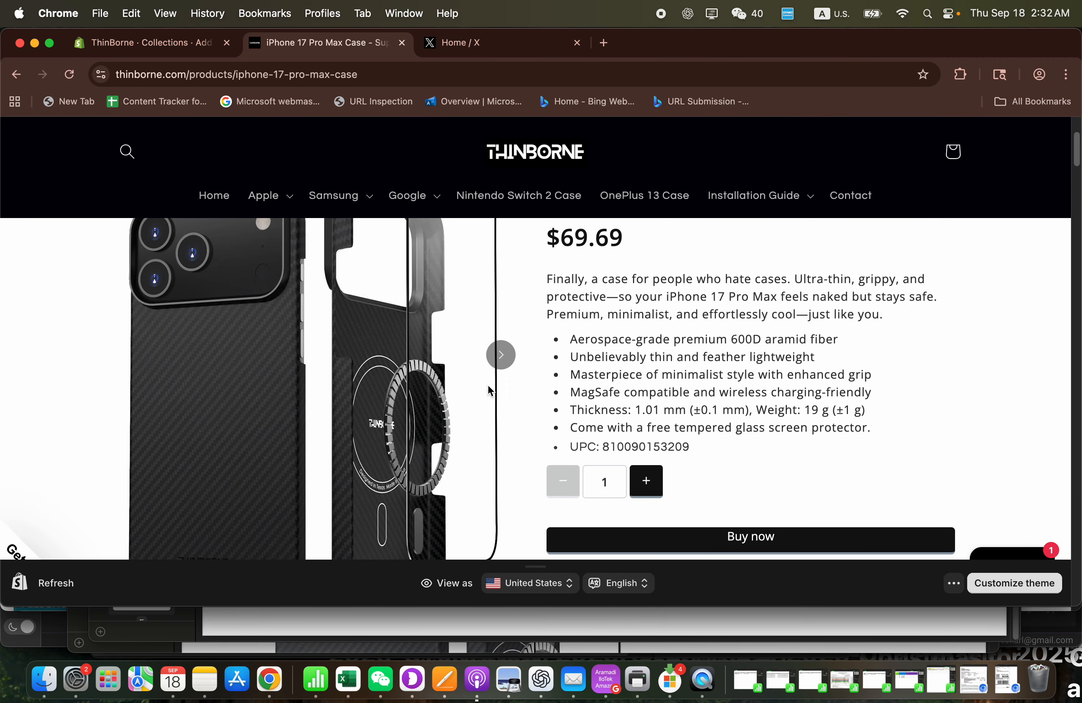
{"action": "left_click", "coordinate": [192, 43]}
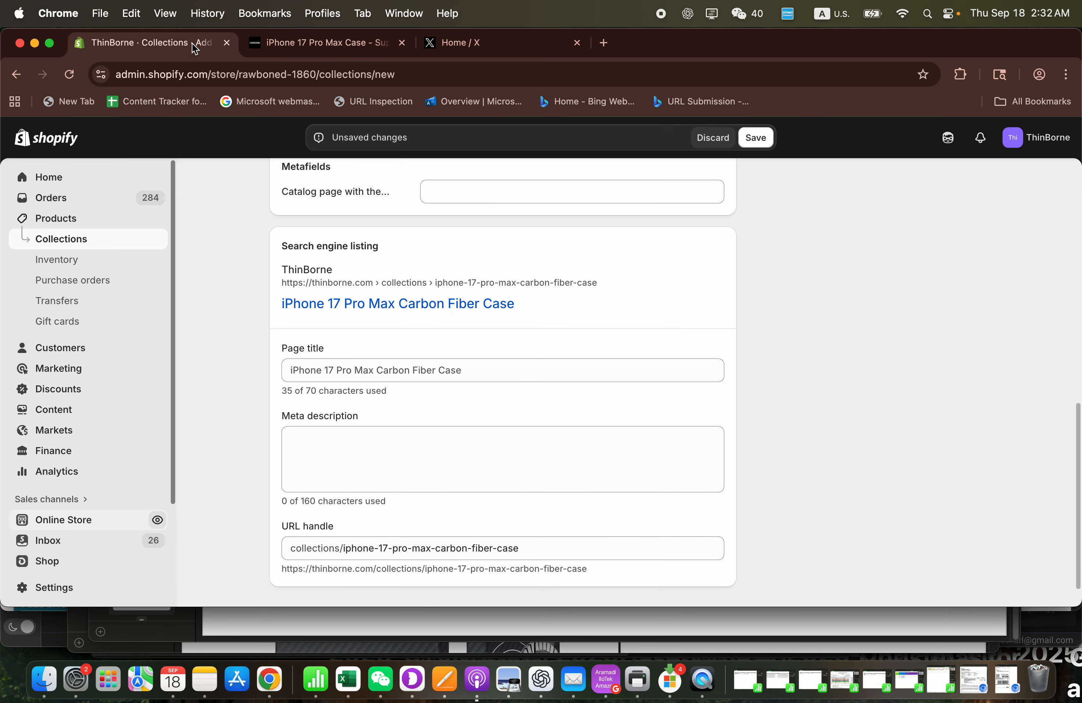
{"action": "scroll", "coordinate": [333, 445], "scroll_direction": "up", "scroll_amount": 10}
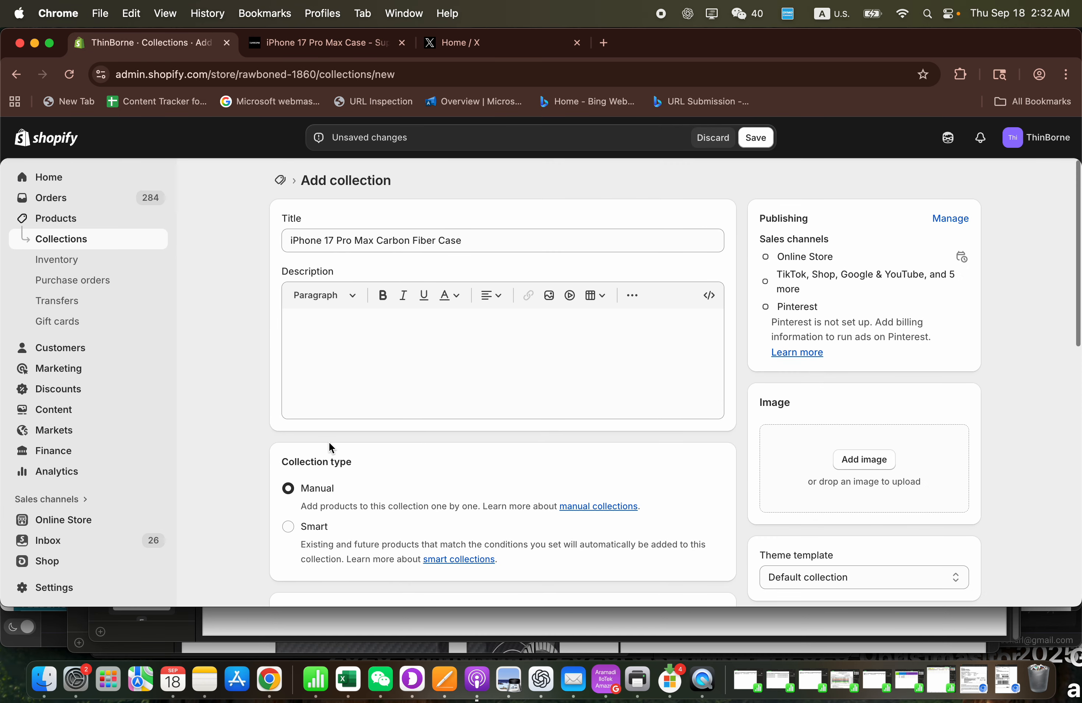
{"action": "left_click", "coordinate": [340, 364]}
{"action": "key", "text": "super+v"}
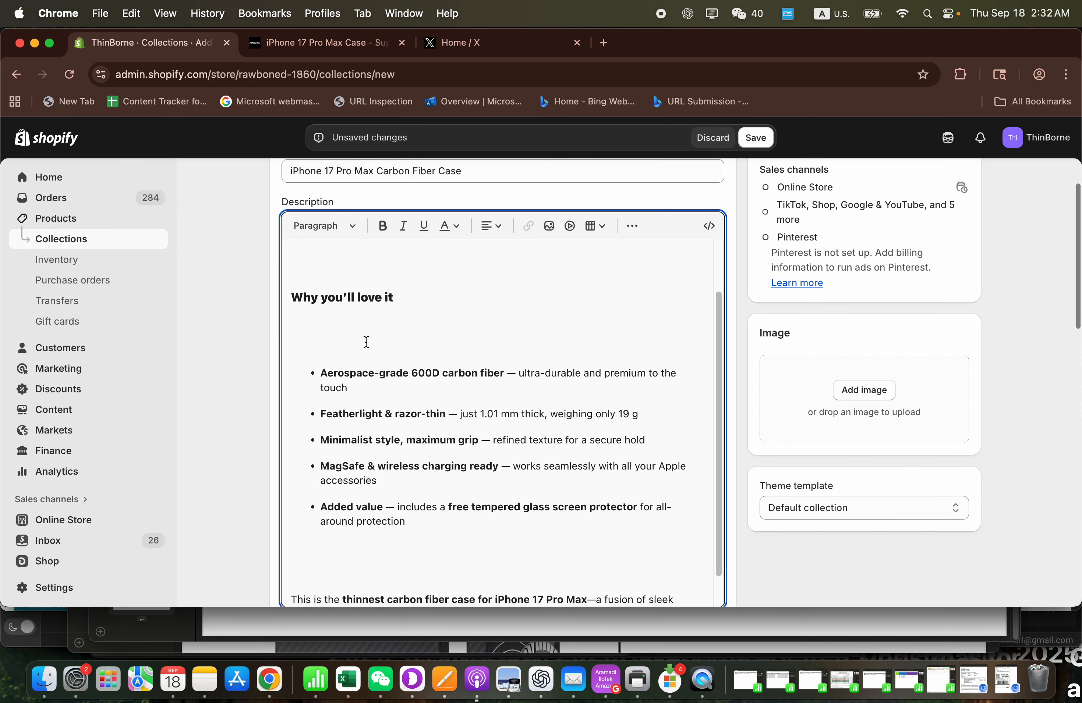
{"action": "scroll", "coordinate": [366, 342], "scroll_direction": "up", "scroll_amount": 5}
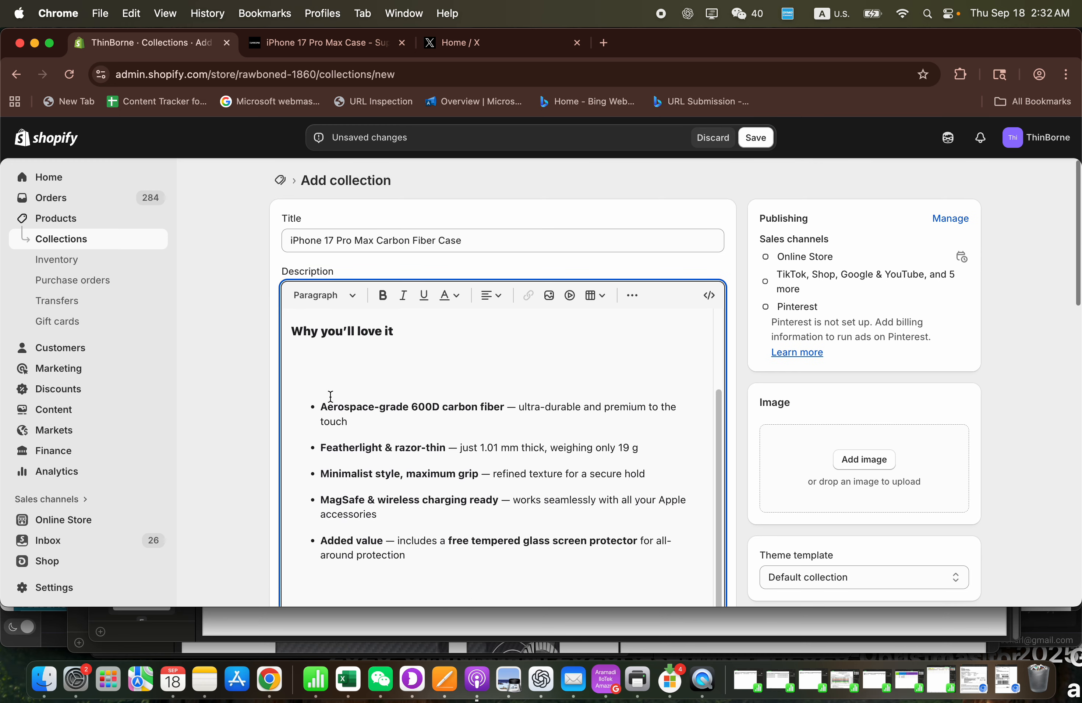
{"action": "scroll", "coordinate": [232, 391], "scroll_direction": "down", "scroll_amount": 2}
{"action": "scroll", "coordinate": [615, 294], "scroll_direction": "down", "scroll_amount": 5}
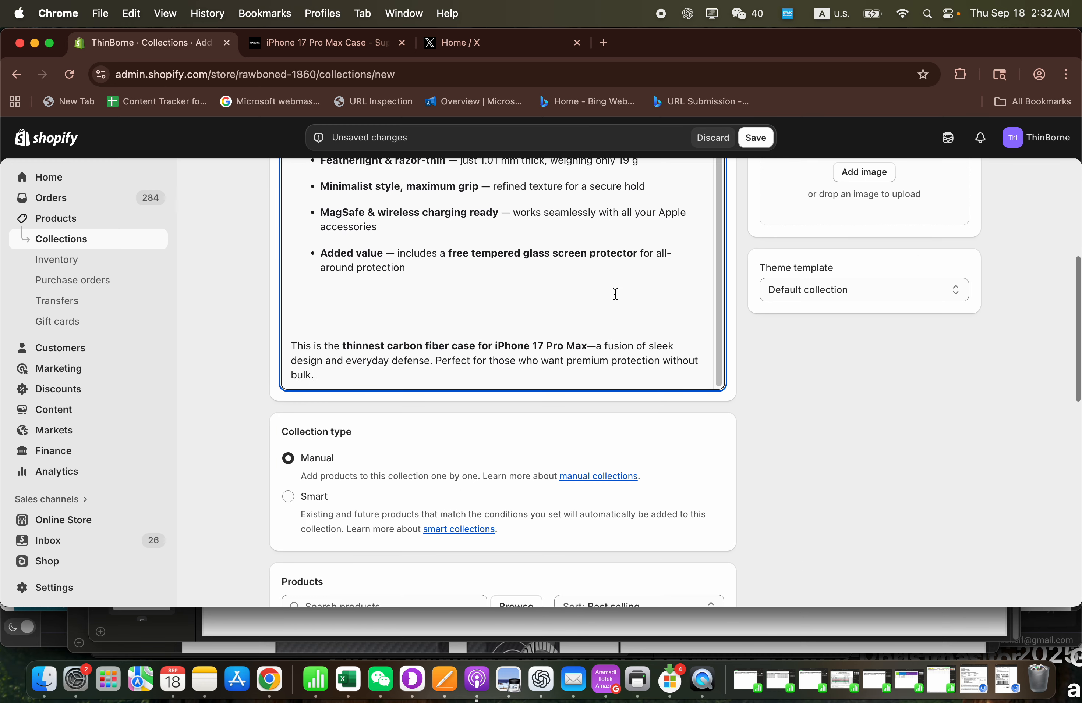
- Switch back to ChatGPT and send the request "please give me the page title and meta description"
{"action": "scroll", "coordinate": [811, 402], "scroll_direction": "up", "scroll_amount": 5}
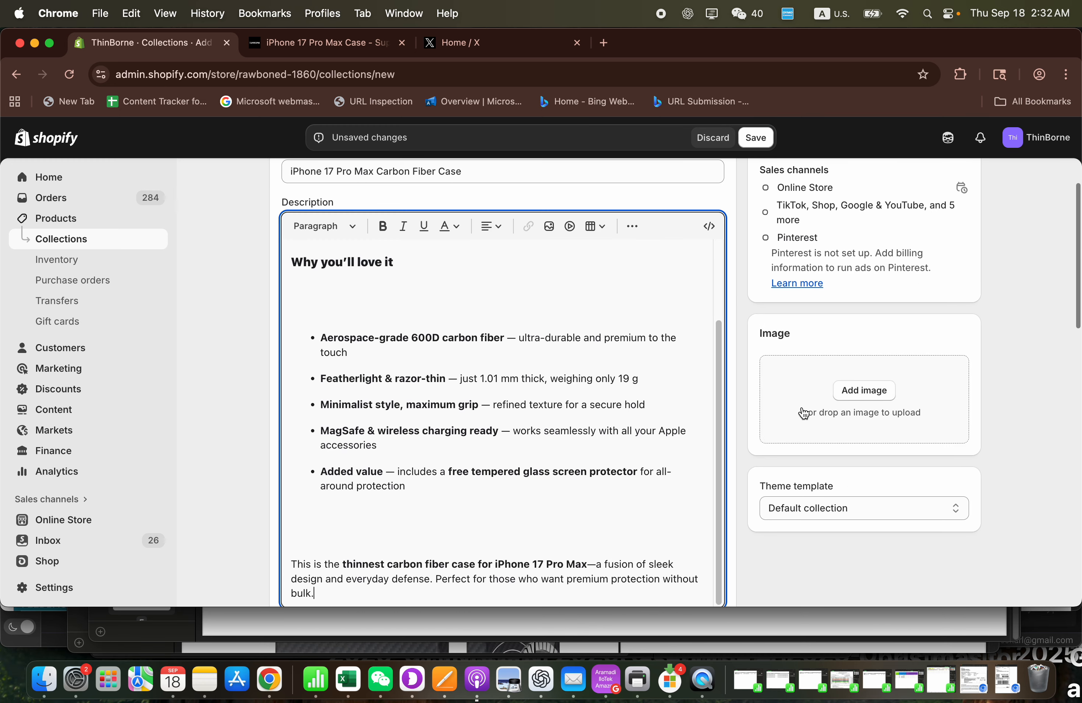
{"action": "scroll", "coordinate": [749, 467], "scroll_direction": "down", "scroll_amount": 1}
{"action": "scroll", "coordinate": [749, 462], "scroll_direction": "down", "scroll_amount": 15}
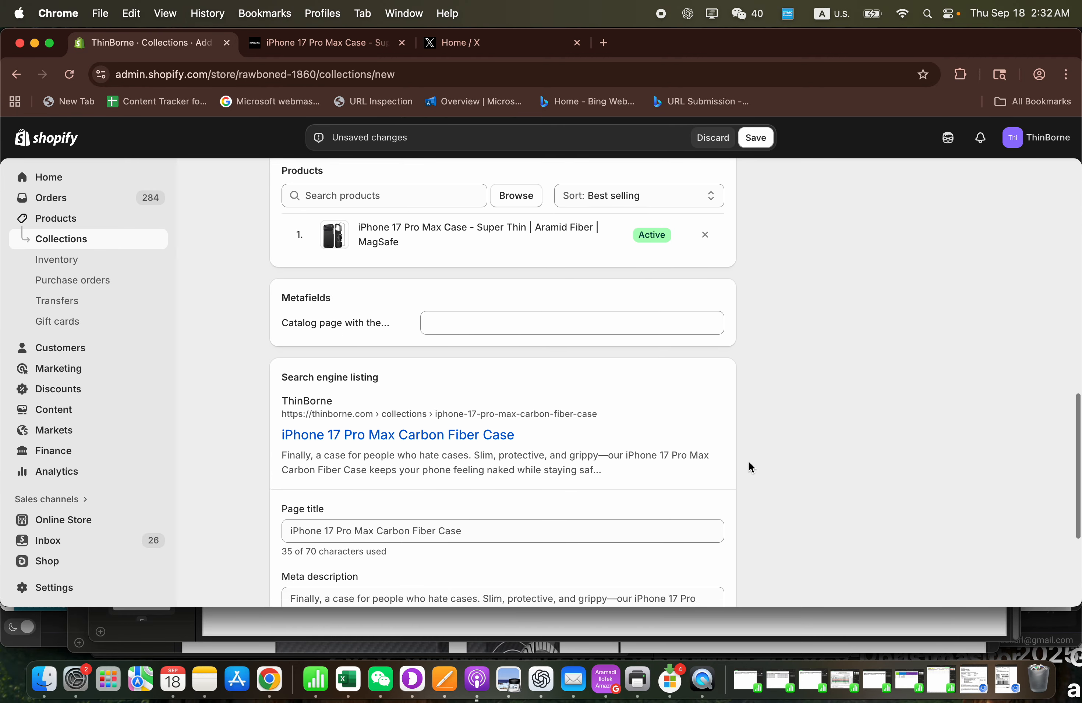
{"action": "left_click", "coordinate": [541, 681]}
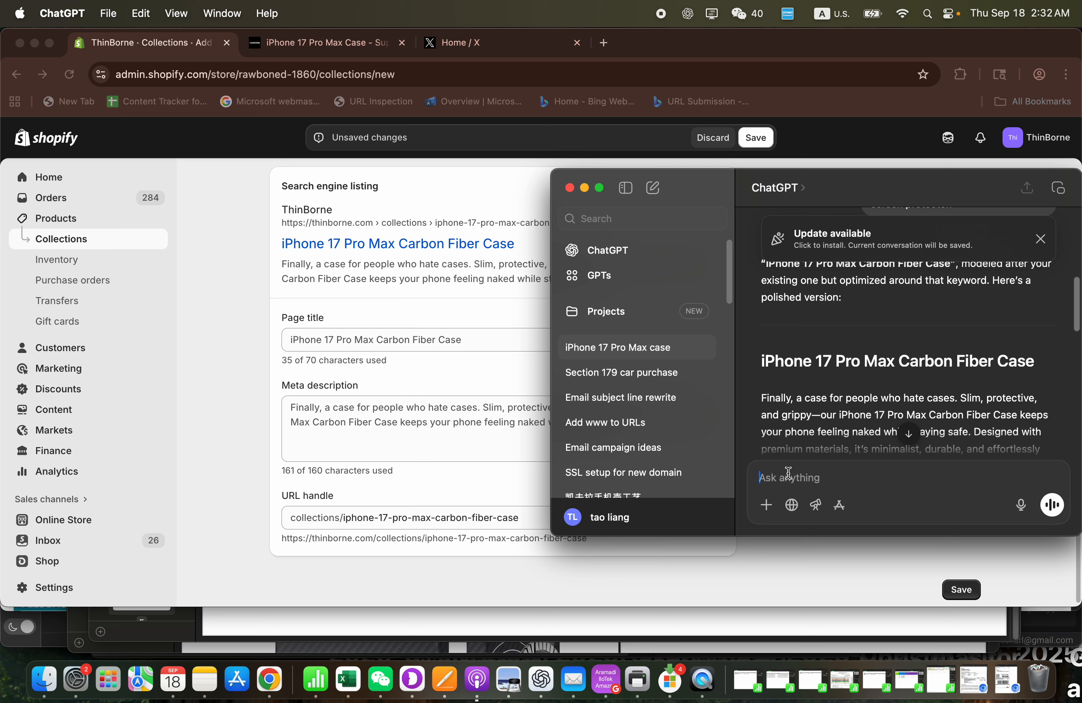
{"action": "type", "text": "leas"}
{"action": "key", "text": "BackSpace"}
{"action": "key", "text": "BackSpace"}
{"action": "type", "text": "please"}
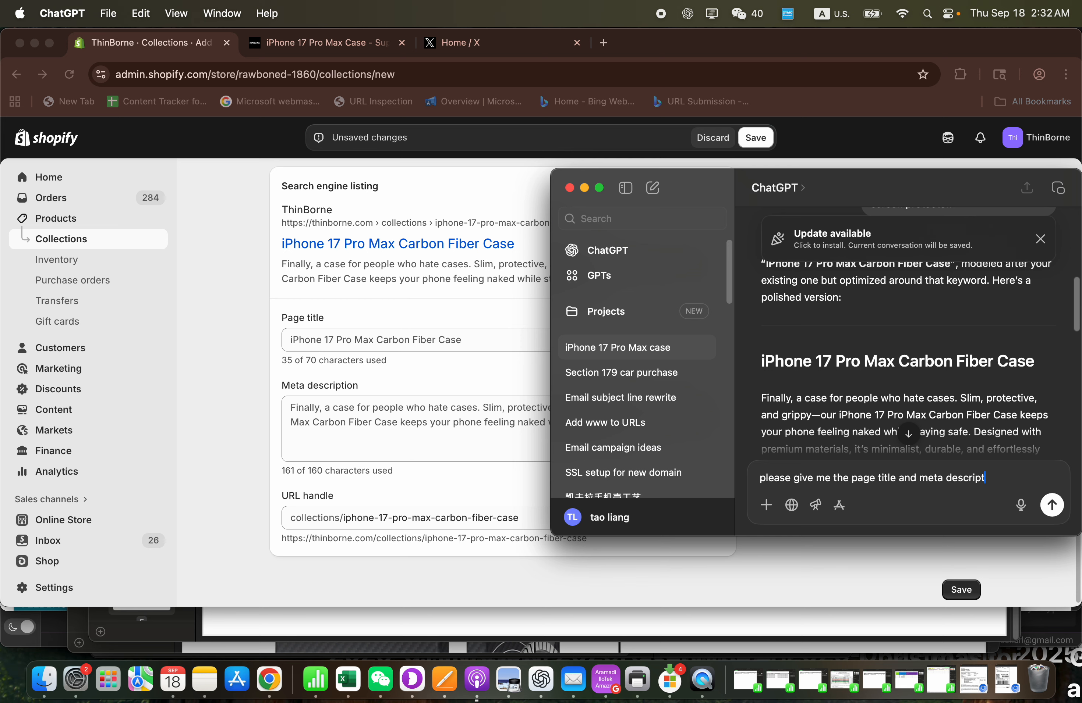
{"action": "key", "text": "Return"}
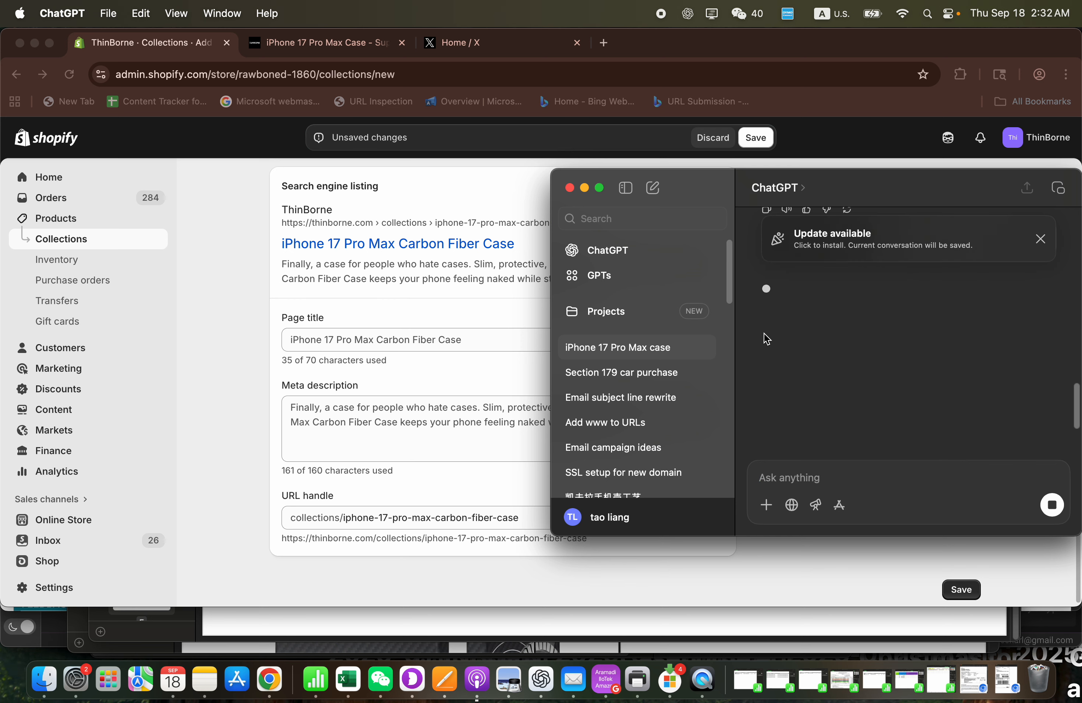
- Copy ChatGPT's suggested title and set the collection's page title to "iPhone 17 Pro Max Carbon Fiber Case | Ultra-Thin & MagSafe"
{"action": "left_click", "coordinate": [1046, 238]}
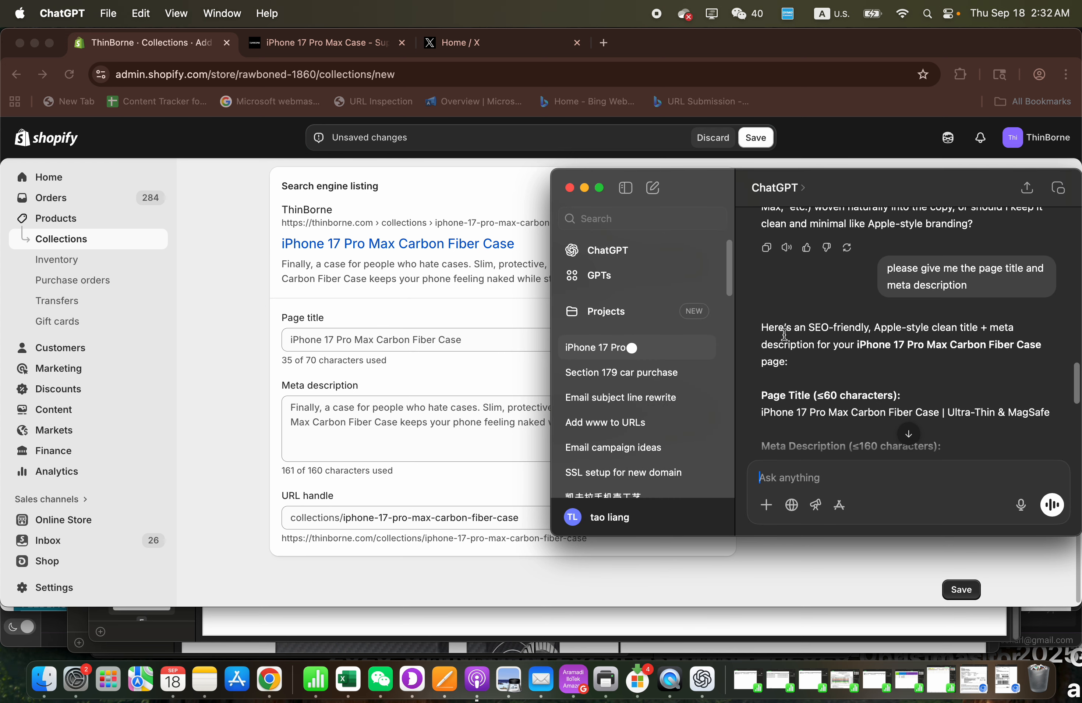
{"action": "scroll", "coordinate": [849, 304], "scroll_direction": "down", "scroll_amount": 3}
{"action": "scroll", "coordinate": [848, 301], "scroll_direction": "down", "scroll_amount": 2}
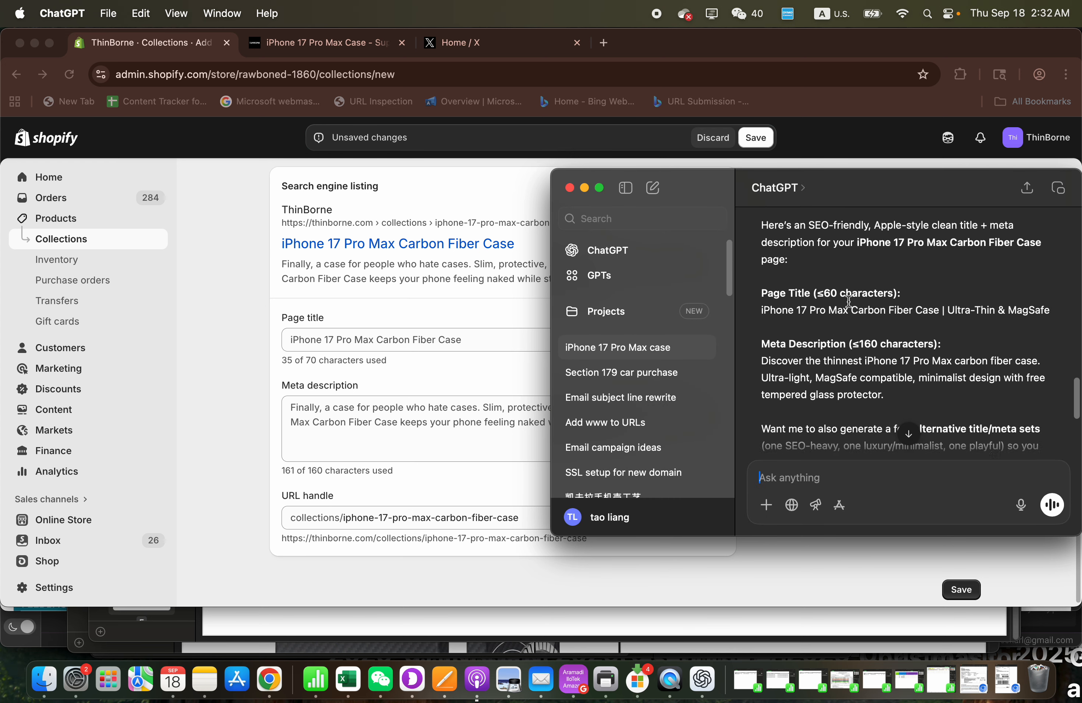
{"action": "triple_click", "coordinate": [836, 283]}
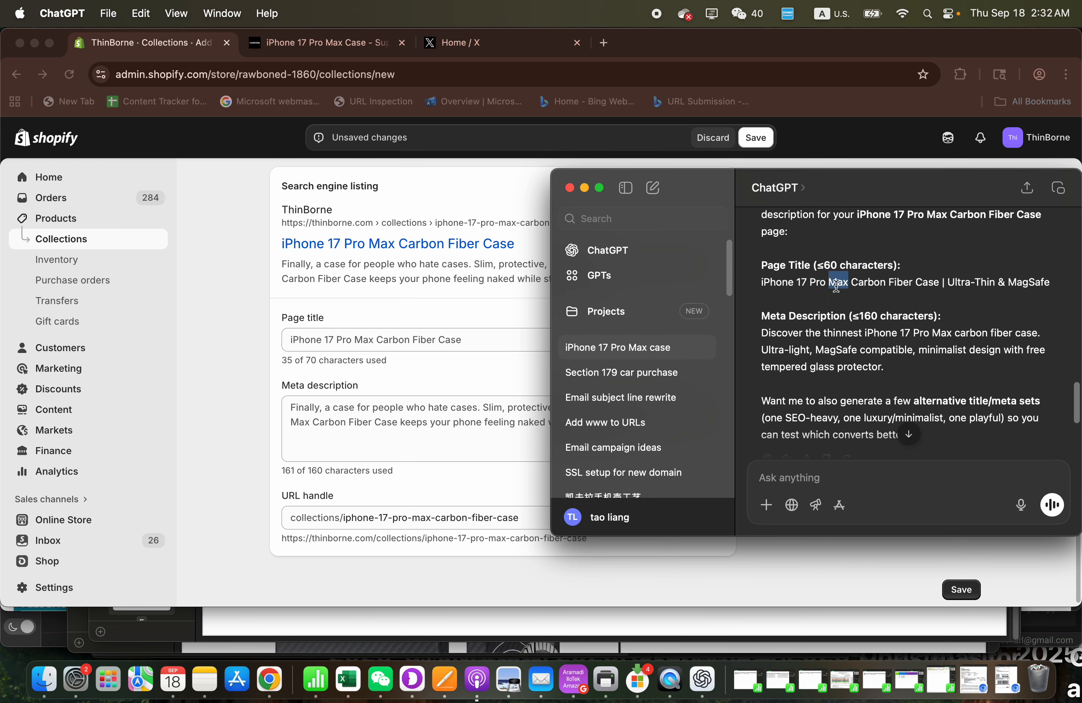
{"action": "key", "text": "super+c"}
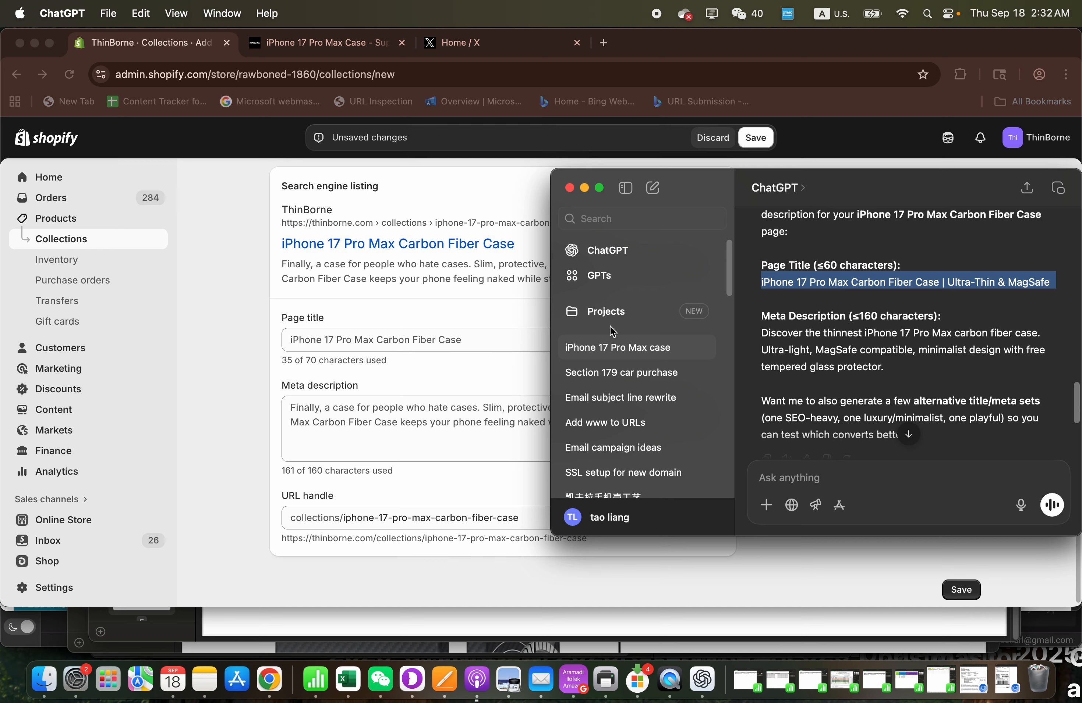
{"action": "left_click", "coordinate": [330, 348]}
{"action": "key", "text": "super+a"}
{"action": "key", "text": "super+v"}
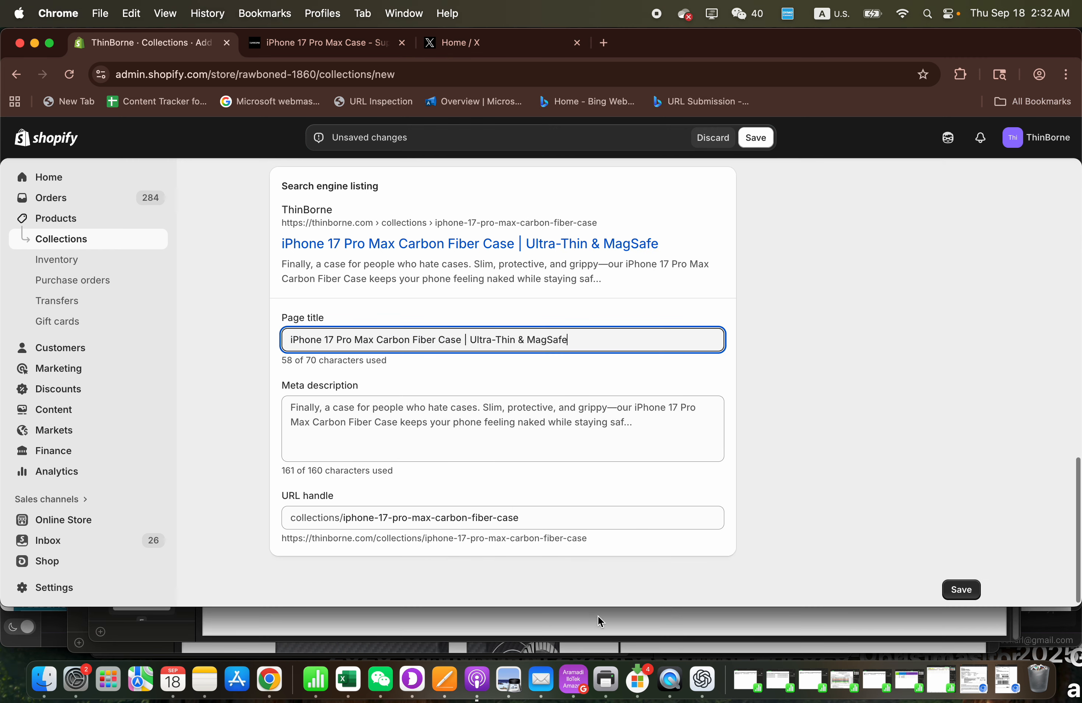
- Replace the collection's meta description with ChatGPT's text beginning "Discover the thinnest iPhone 17 Pro Max carbon fiber case"
{"action": "left_click", "coordinate": [707, 677]}
{"action": "left_click", "coordinate": [860, 334]}
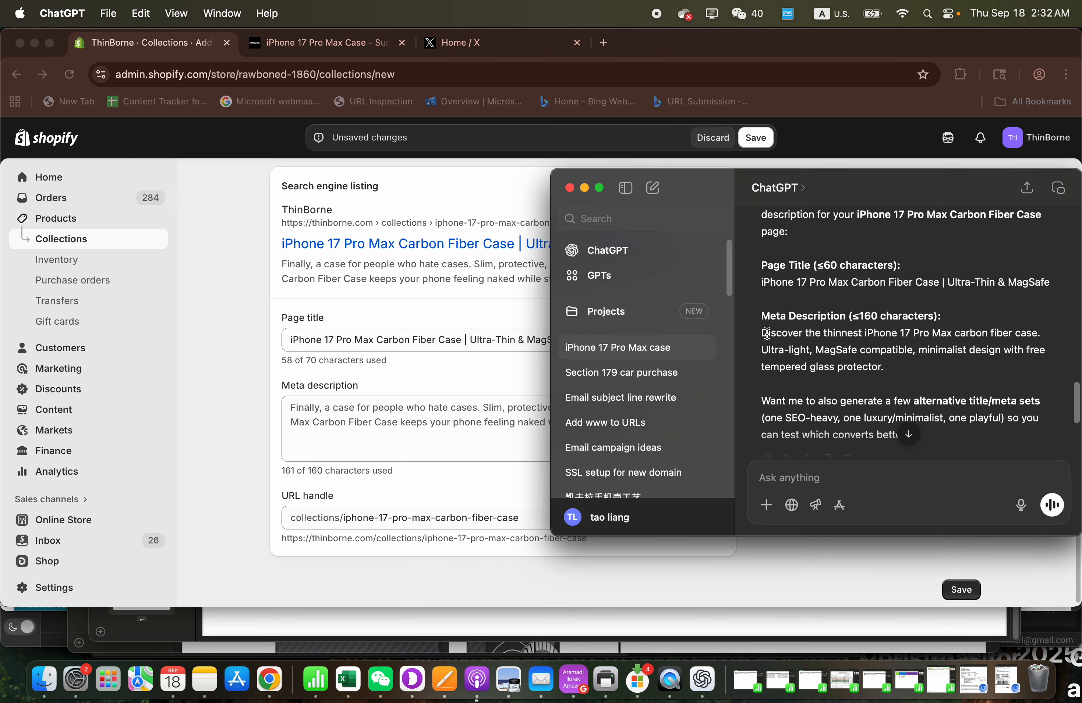
{"action": "left_click_drag", "start_coordinate": [767, 334], "coordinate": [913, 368]}
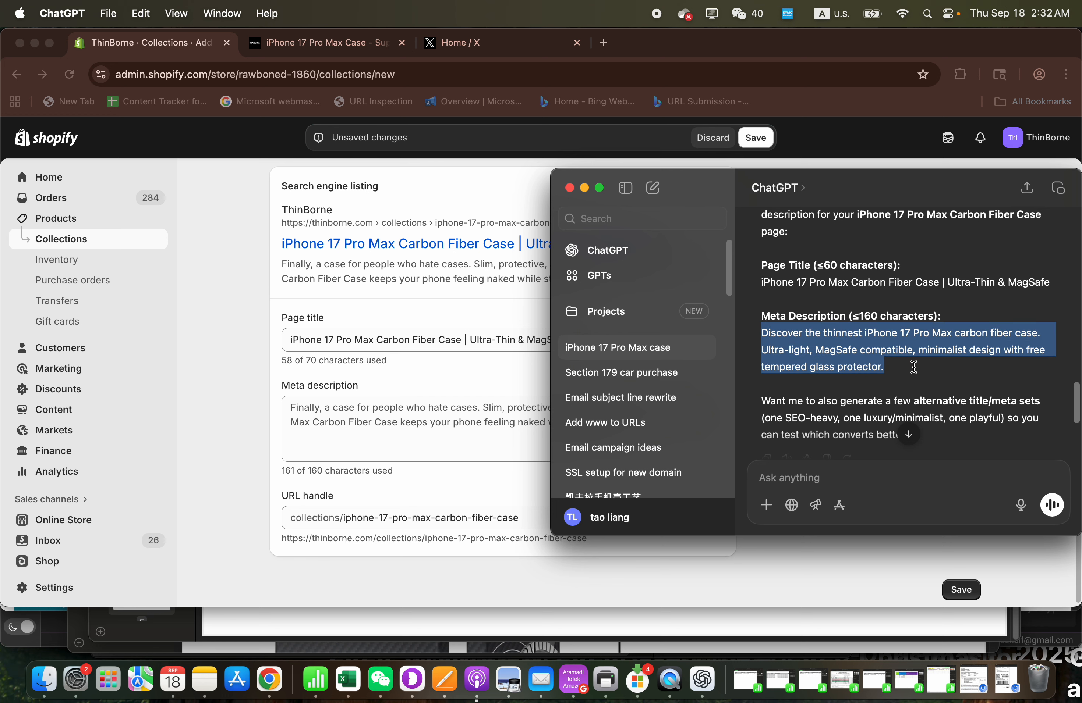
{"action": "key", "text": "super+c"}
{"action": "left_click", "coordinate": [386, 418]}
{"action": "key", "text": "super+a"}
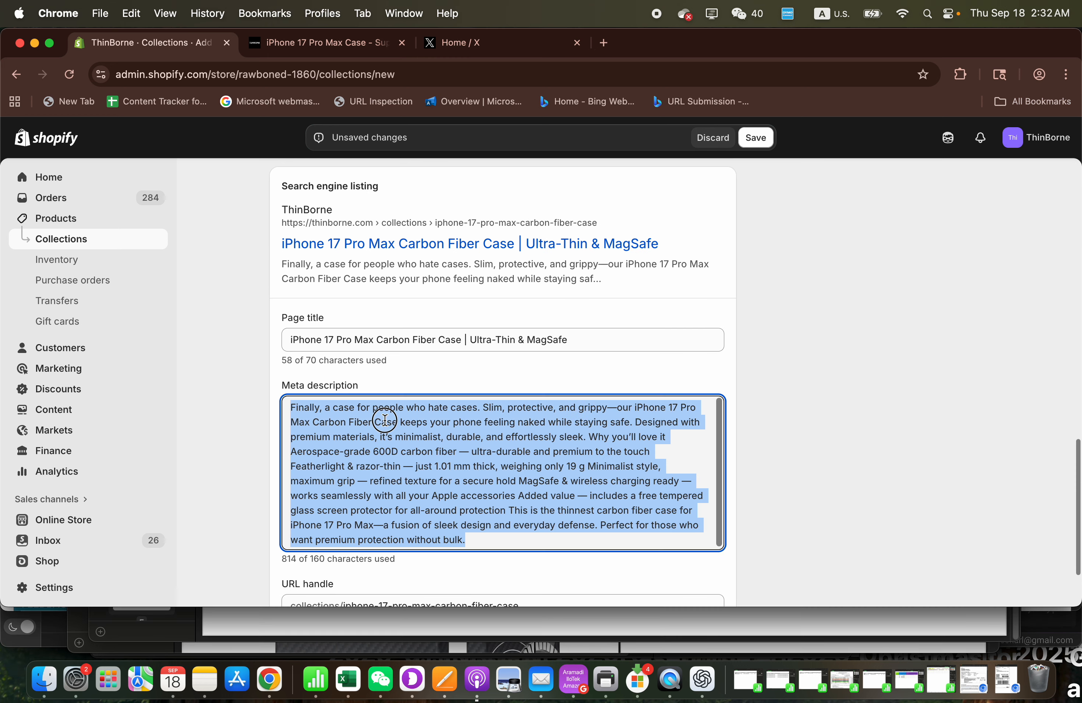
{"action": "key", "text": "super+v"}
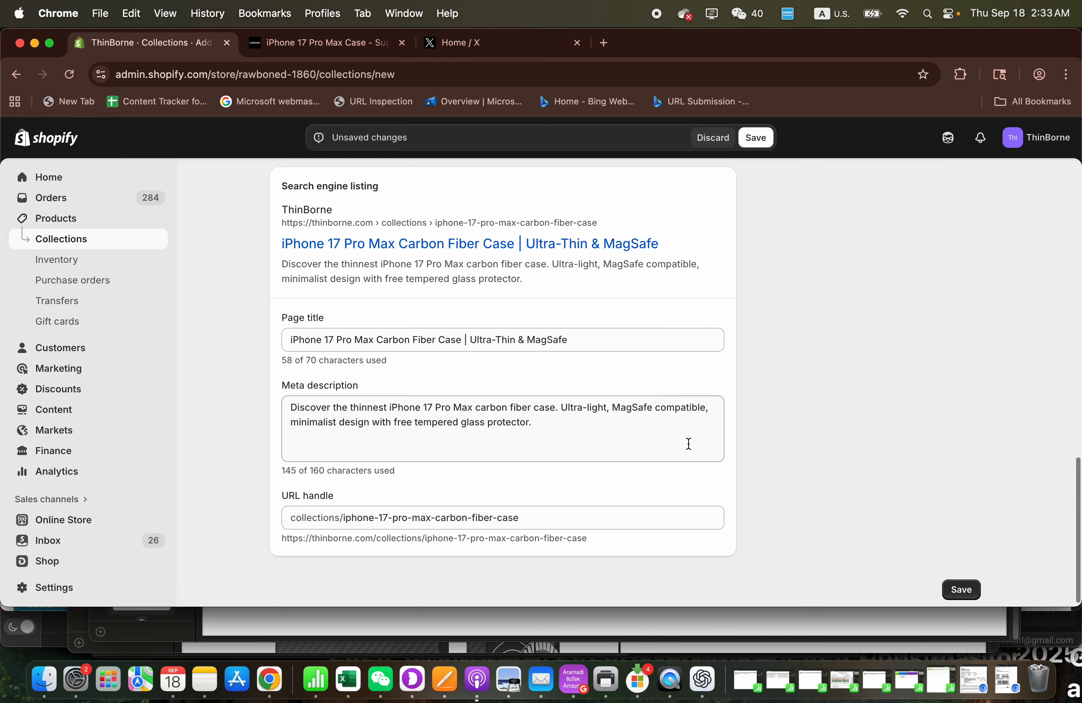
- Save the new collection and look over its description, products and search engine listing
{"action": "left_click", "coordinate": [754, 138]}
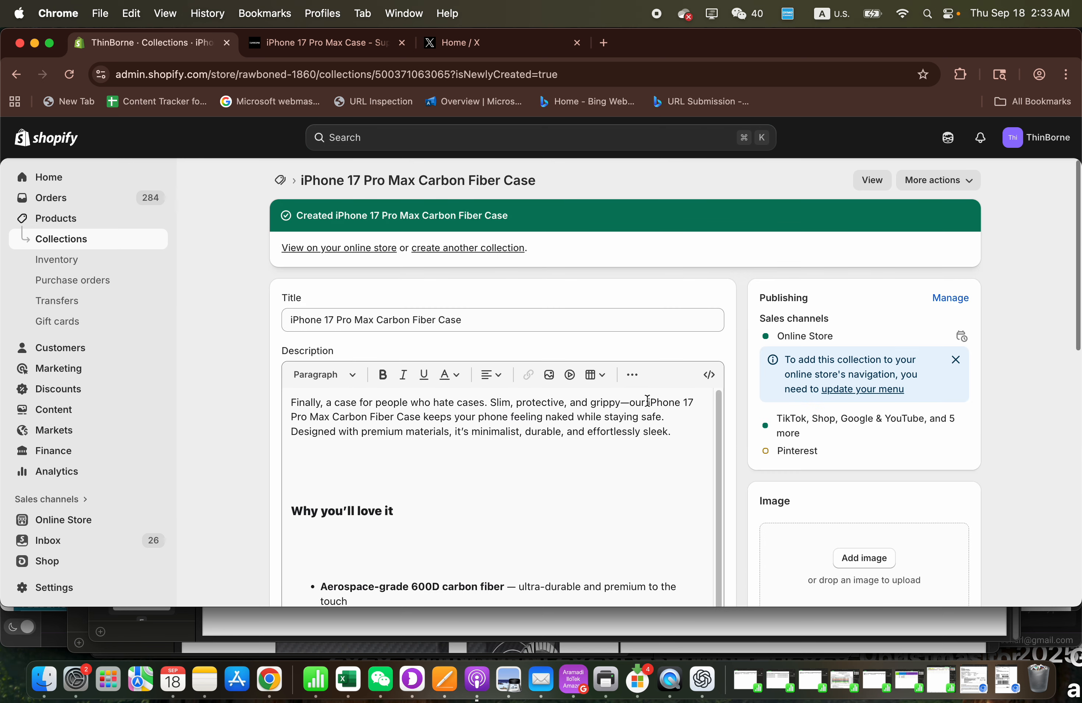
{"action": "scroll", "coordinate": [645, 401], "scroll_direction": "down", "scroll_amount": 3}
{"action": "scroll", "coordinate": [488, 473], "scroll_direction": "up", "scroll_amount": 3}
{"action": "scroll", "coordinate": [242, 368], "scroll_direction": "down", "scroll_amount": 10}
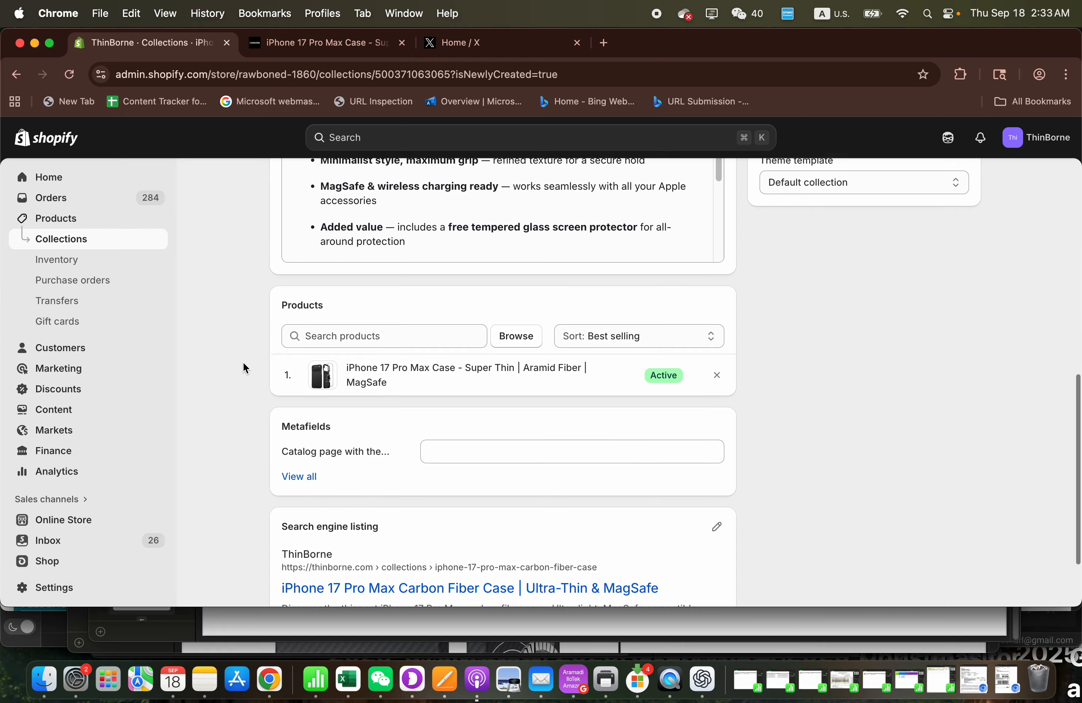
- Open the PageFly Page Builder app and display its list of pages
{"action": "scroll", "coordinate": [243, 363], "scroll_direction": "up", "scroll_amount": 10}
{"action": "scroll", "coordinate": [80, 463], "scroll_direction": "down", "scroll_amount": 3}
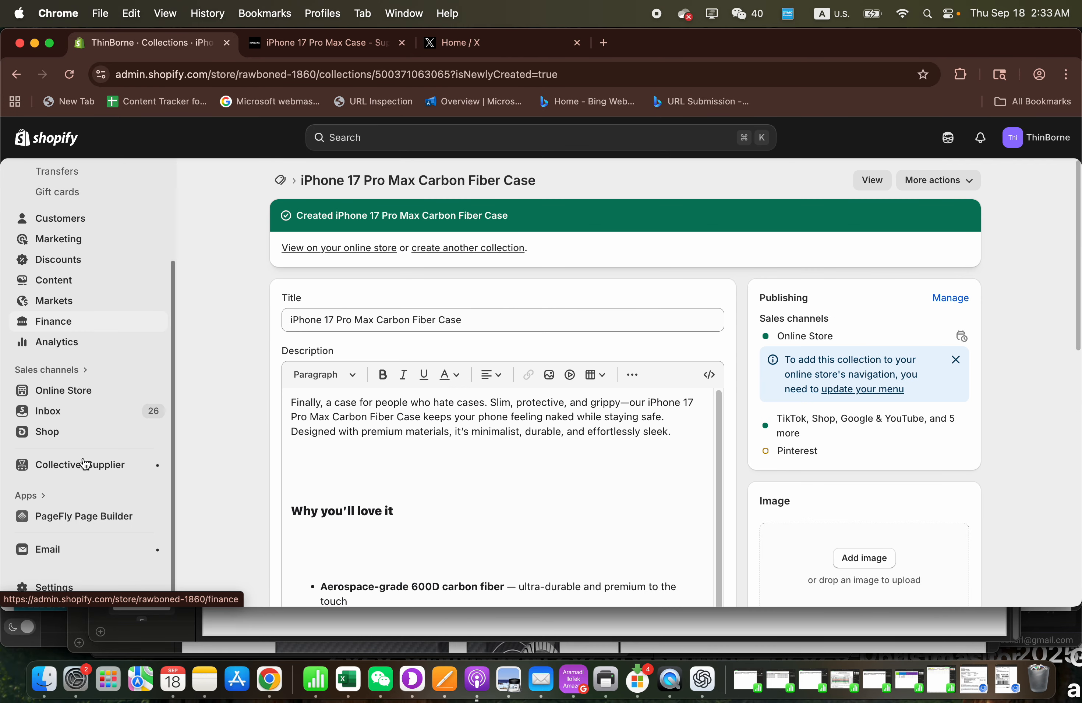
{"action": "left_click", "coordinate": [57, 530]}
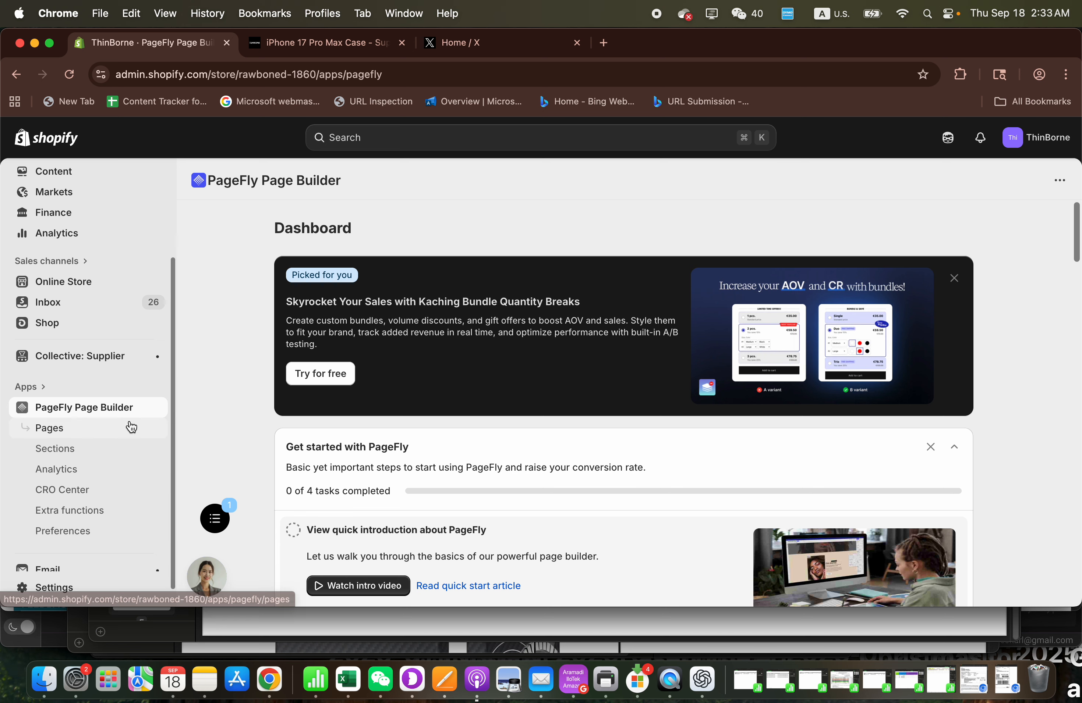
{"action": "scroll", "coordinate": [130, 425], "scroll_direction": "down", "scroll_amount": 1}
{"action": "scroll", "coordinate": [209, 429], "scroll_direction": "down", "scroll_amount": 2}
{"action": "left_click", "coordinate": [94, 409]}
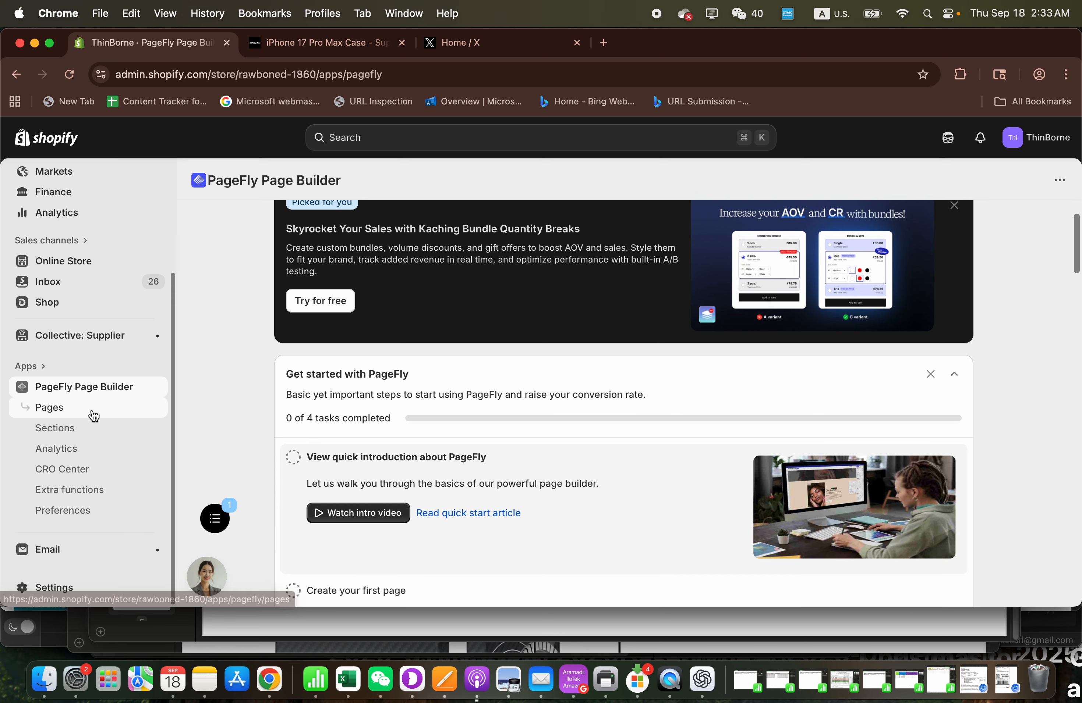
{"action": "scroll", "coordinate": [469, 417], "scroll_direction": "down", "scroll_amount": 1}
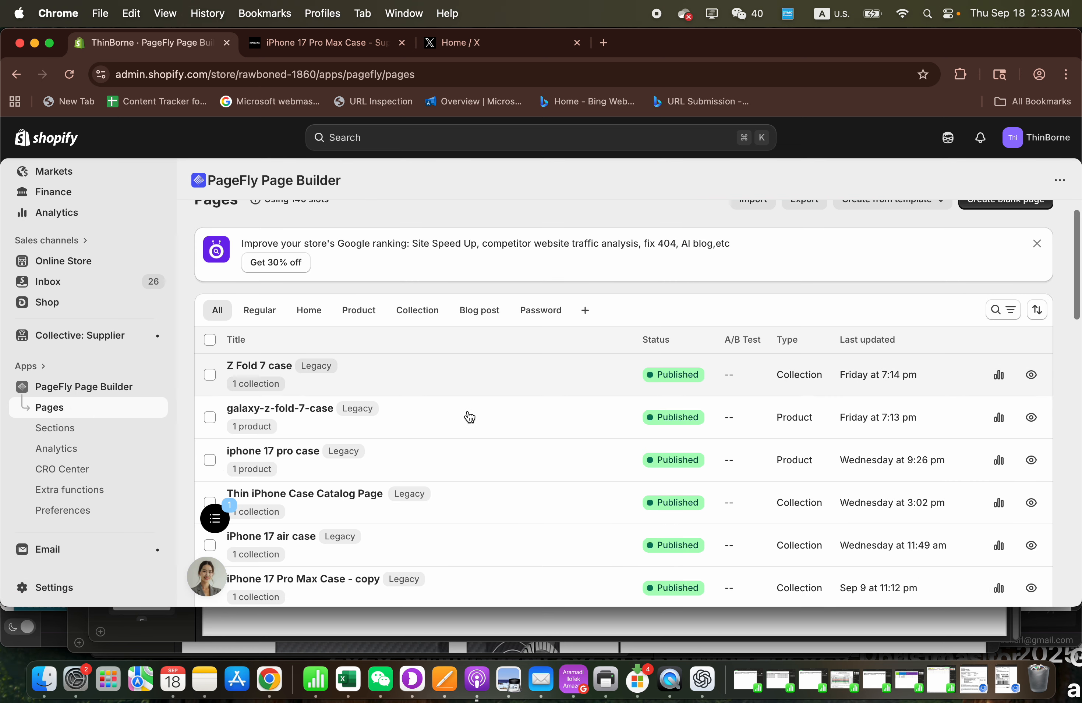
- Start a new collection page from a template in PageFly with the Gen 2 Editor
{"action": "scroll", "coordinate": [469, 417], "scroll_direction": "up", "scroll_amount": 1}
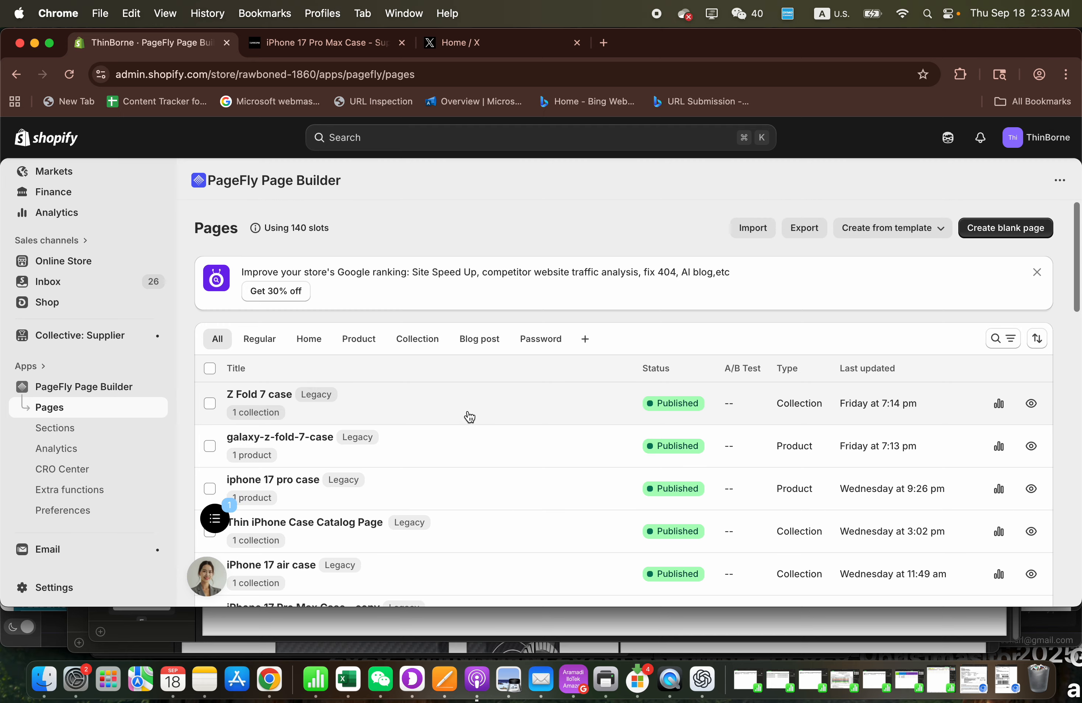
{"action": "left_click", "coordinate": [941, 231]}
{"action": "left_click", "coordinate": [873, 334]}
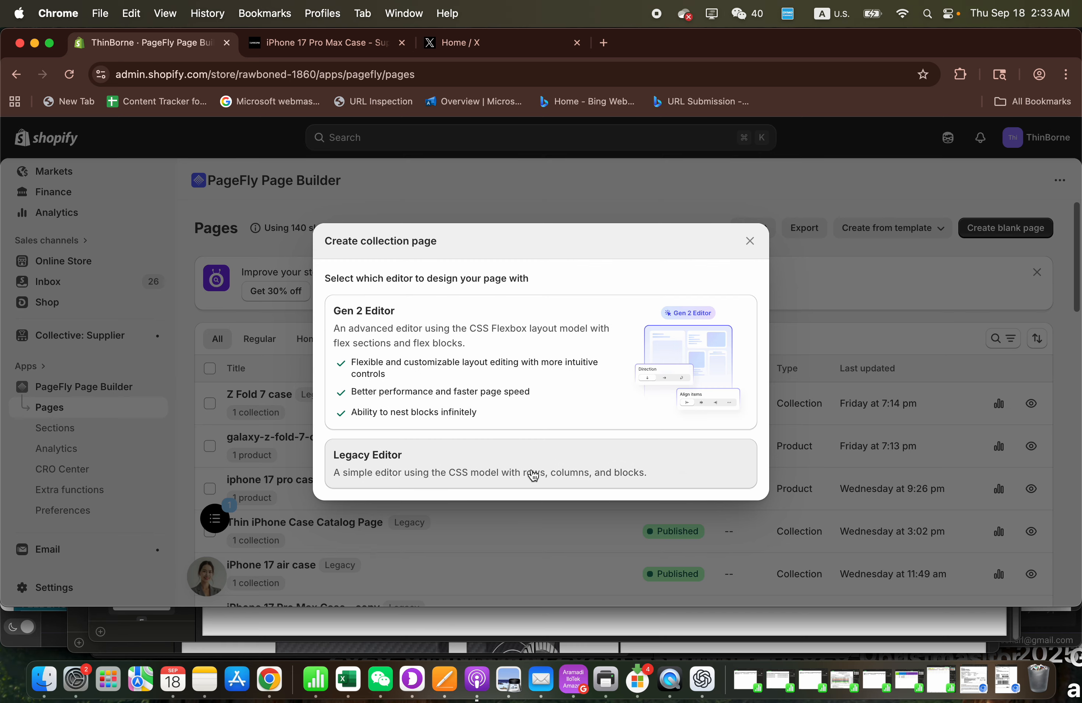
{"action": "left_click", "coordinate": [536, 401]}
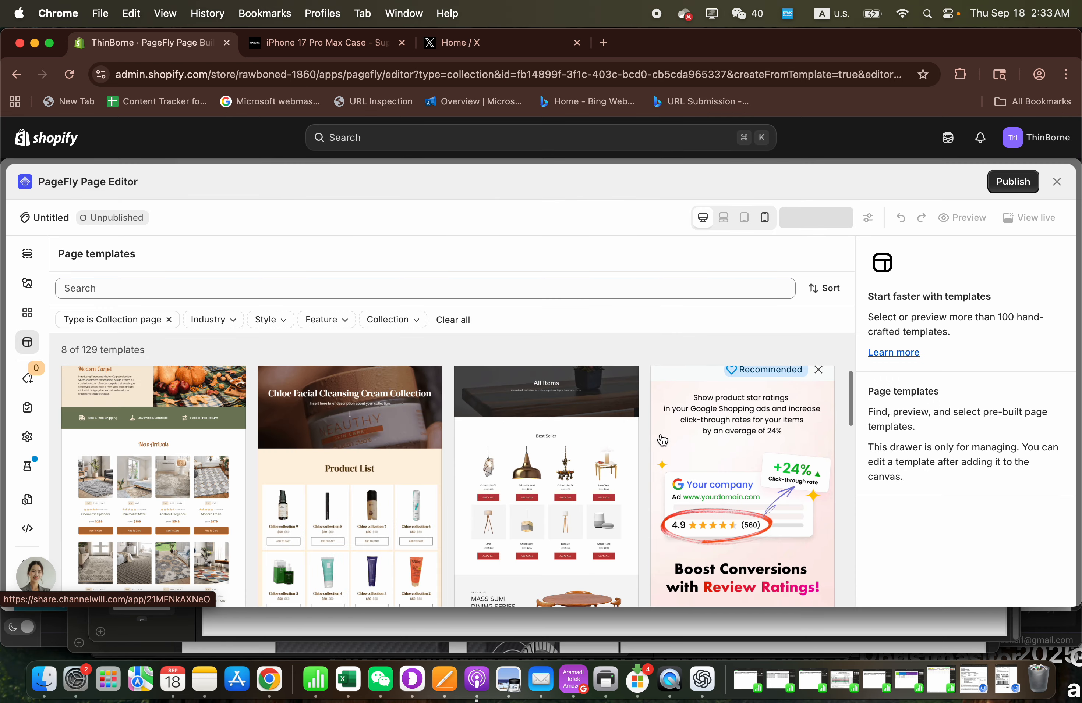
- Look through the available collection page templates, and leave the template editor without choosing one
{"action": "scroll", "coordinate": [421, 484], "scroll_direction": "down", "scroll_amount": 5}
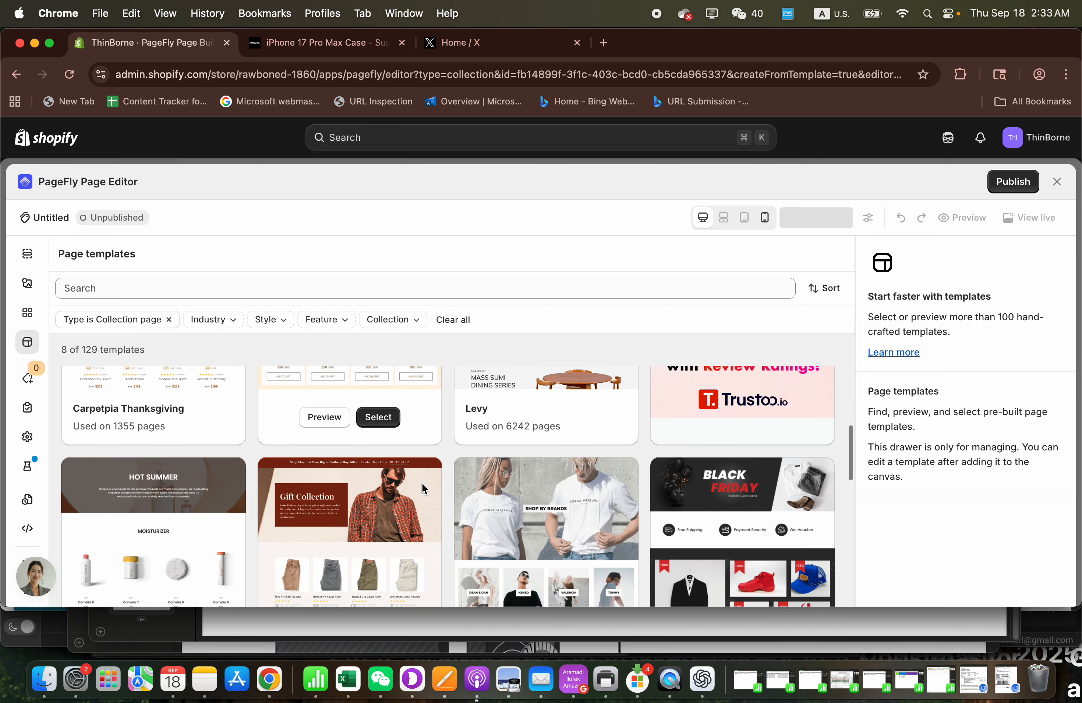
{"action": "scroll", "coordinate": [421, 484], "scroll_direction": "down", "scroll_amount": 5}
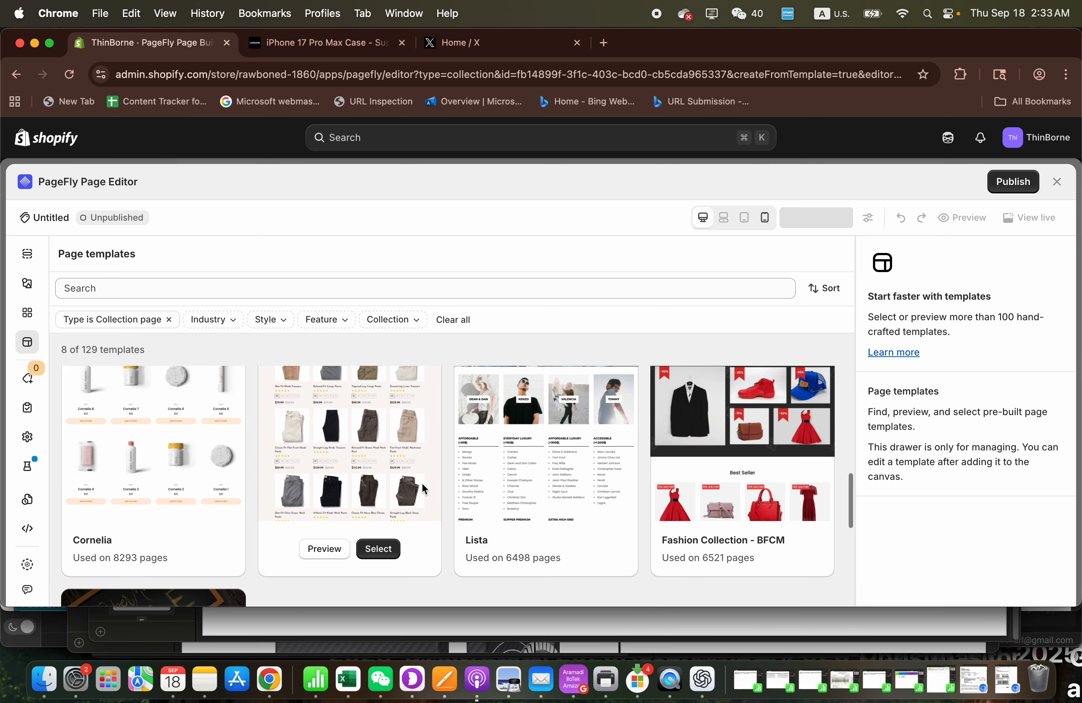
{"action": "scroll", "coordinate": [422, 482], "scroll_direction": "down", "scroll_amount": 2}
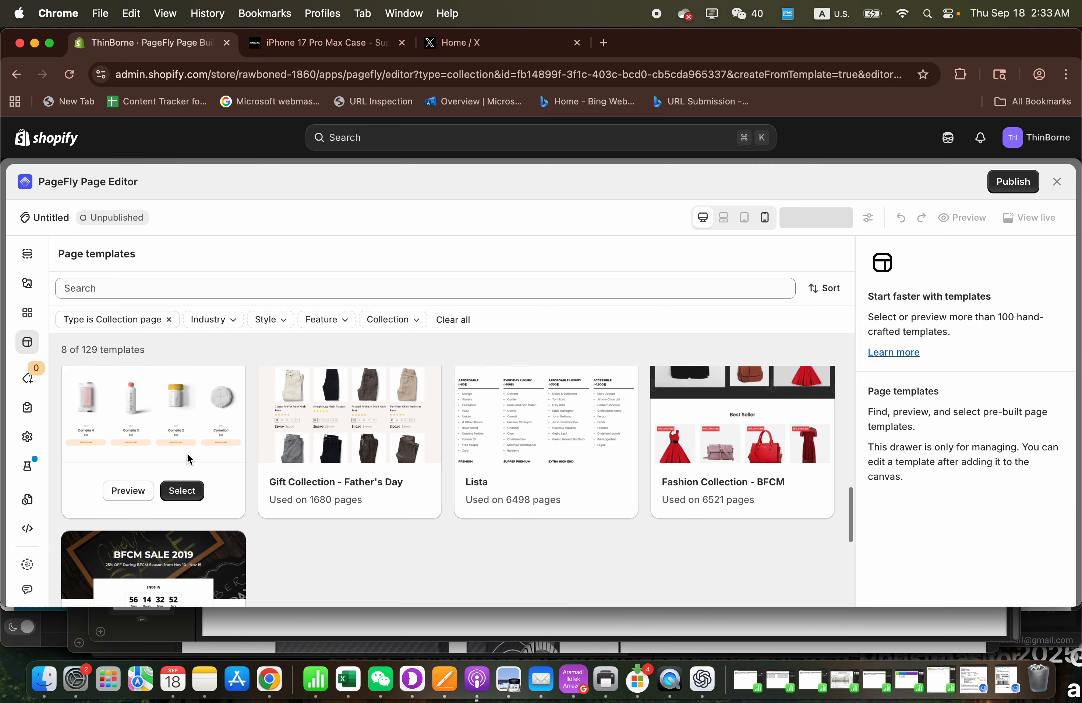
{"action": "scroll", "coordinate": [187, 453], "scroll_direction": "up", "scroll_amount": 3}
{"action": "scroll", "coordinate": [187, 453], "scroll_direction": "down", "scroll_amount": 2}
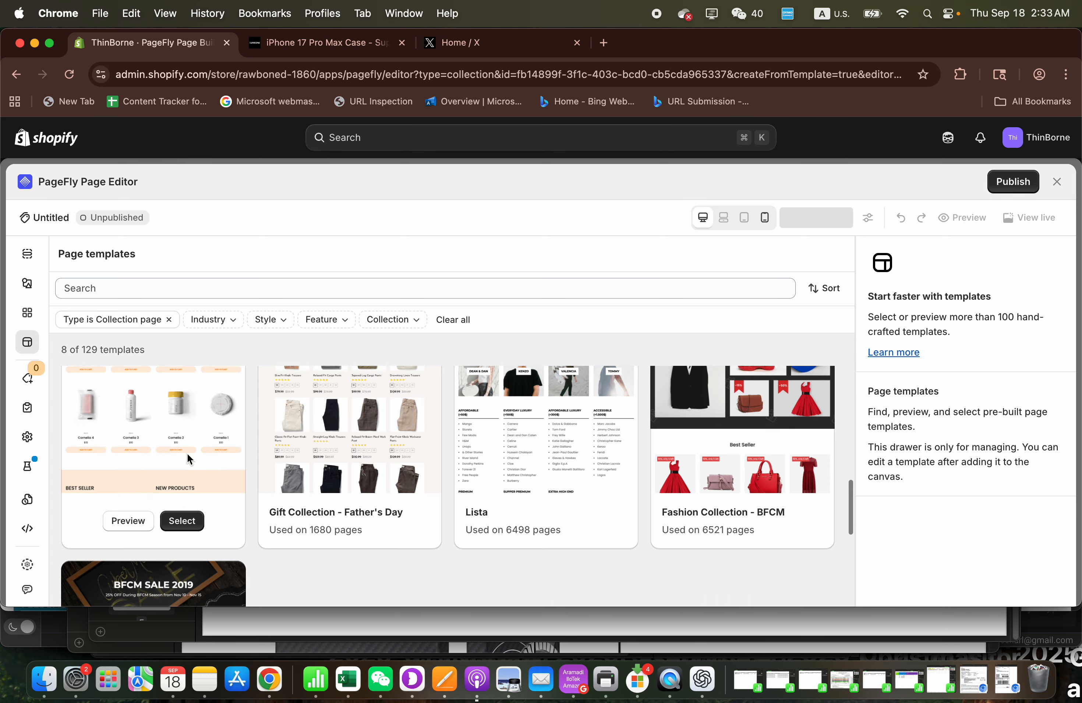
{"action": "scroll", "coordinate": [187, 453], "scroll_direction": "down", "scroll_amount": 3}
{"action": "scroll", "coordinate": [186, 454], "scroll_direction": "up", "scroll_amount": 5}
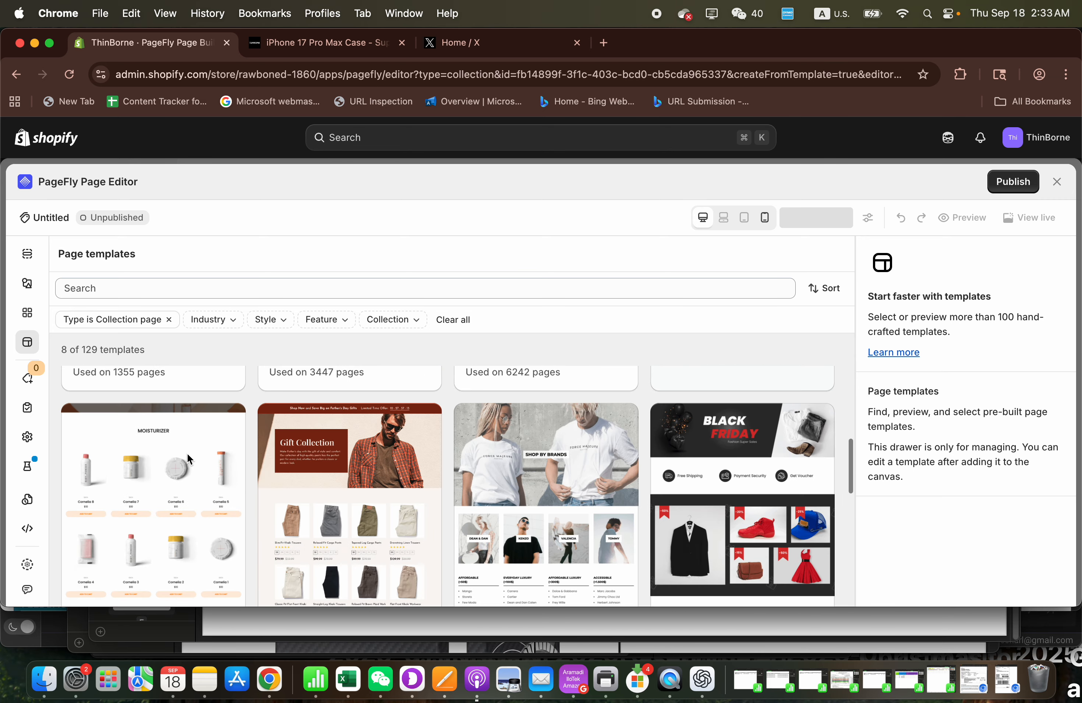
{"action": "scroll", "coordinate": [187, 454], "scroll_direction": "up", "scroll_amount": 5}
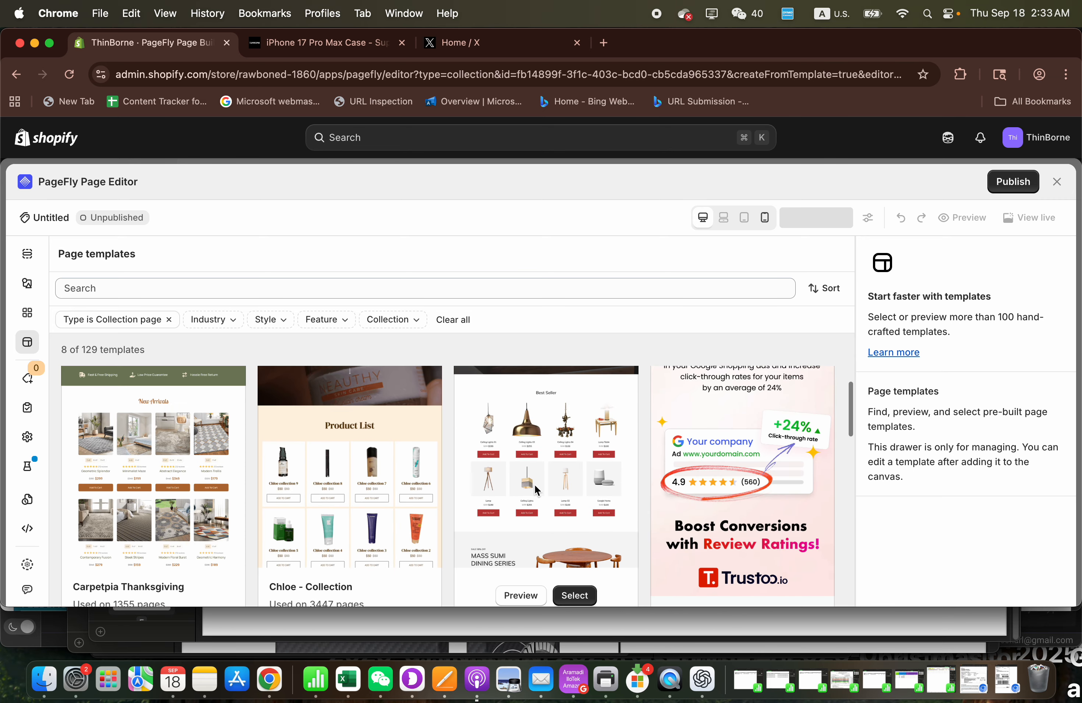
{"action": "scroll", "coordinate": [542, 485], "scroll_direction": "down", "scroll_amount": 2}
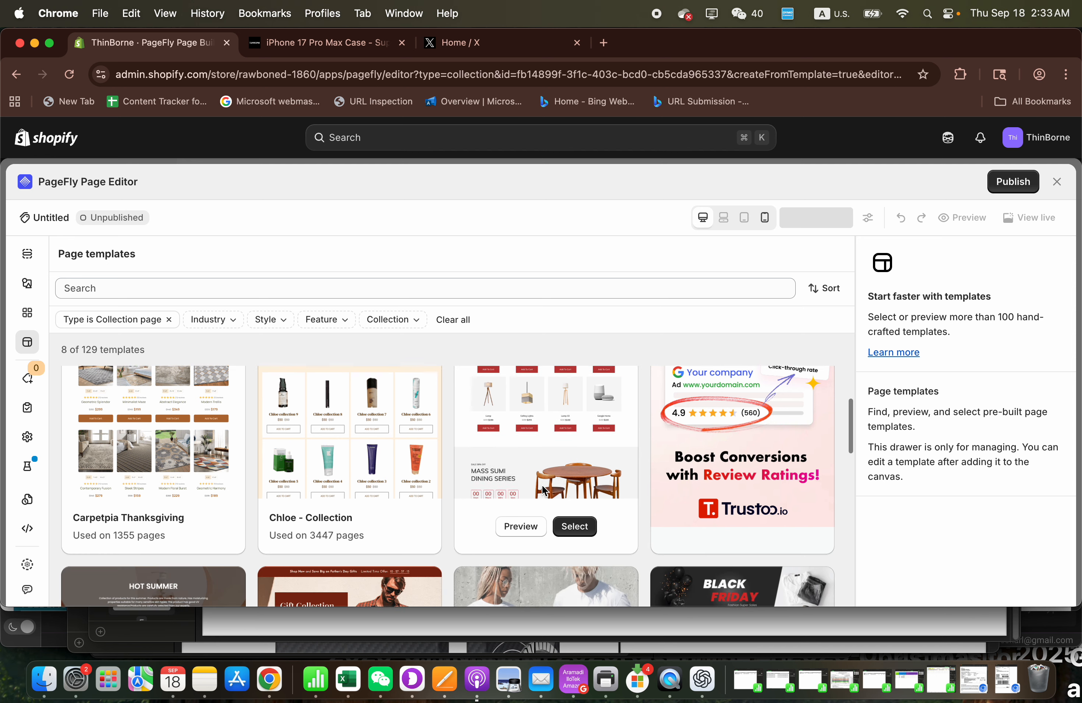
{"action": "scroll", "coordinate": [510, 446], "scroll_direction": "up", "scroll_amount": 3}
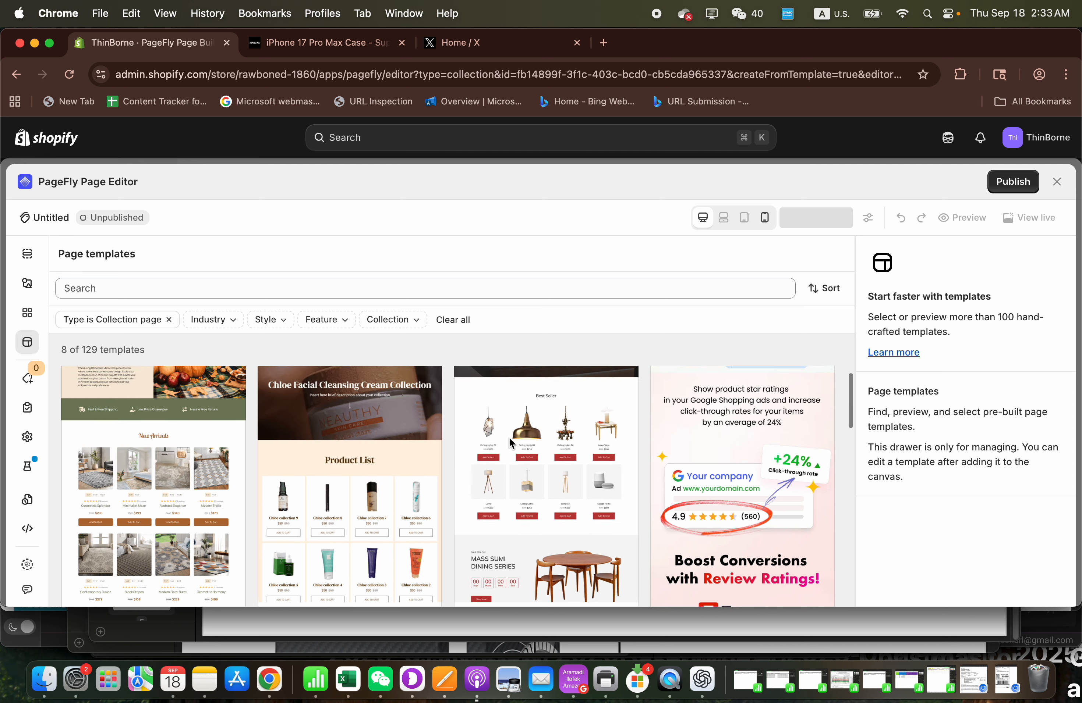
{"action": "scroll", "coordinate": [509, 439], "scroll_direction": "up", "scroll_amount": 1}
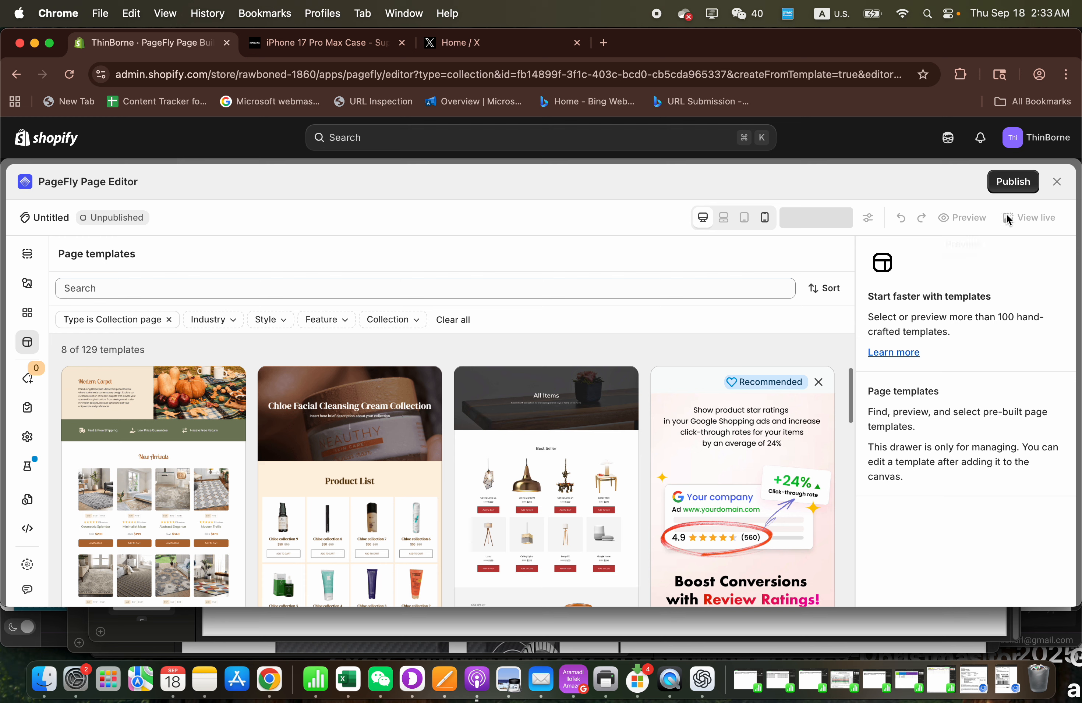
{"action": "left_click", "coordinate": [1058, 182]}
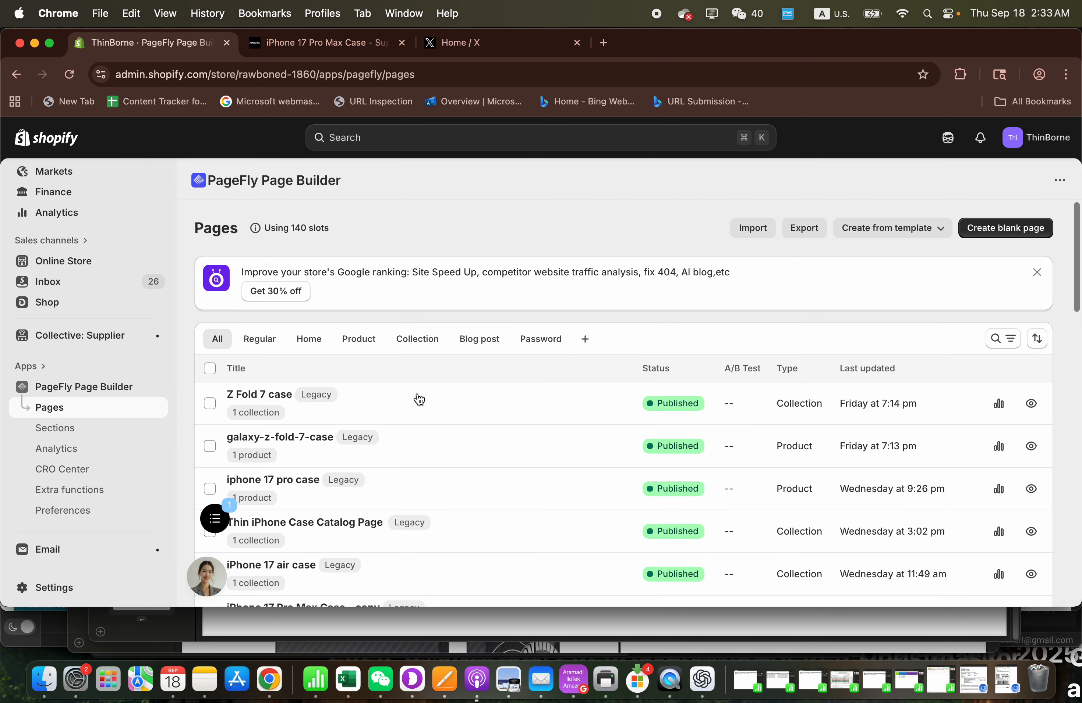
- Filter the page list to collection pages and duplicate the "iPhone 17 Pro Max Case - copy" page
{"action": "scroll", "coordinate": [417, 399], "scroll_direction": "down", "scroll_amount": 1}
{"action": "left_click", "coordinate": [417, 280]}
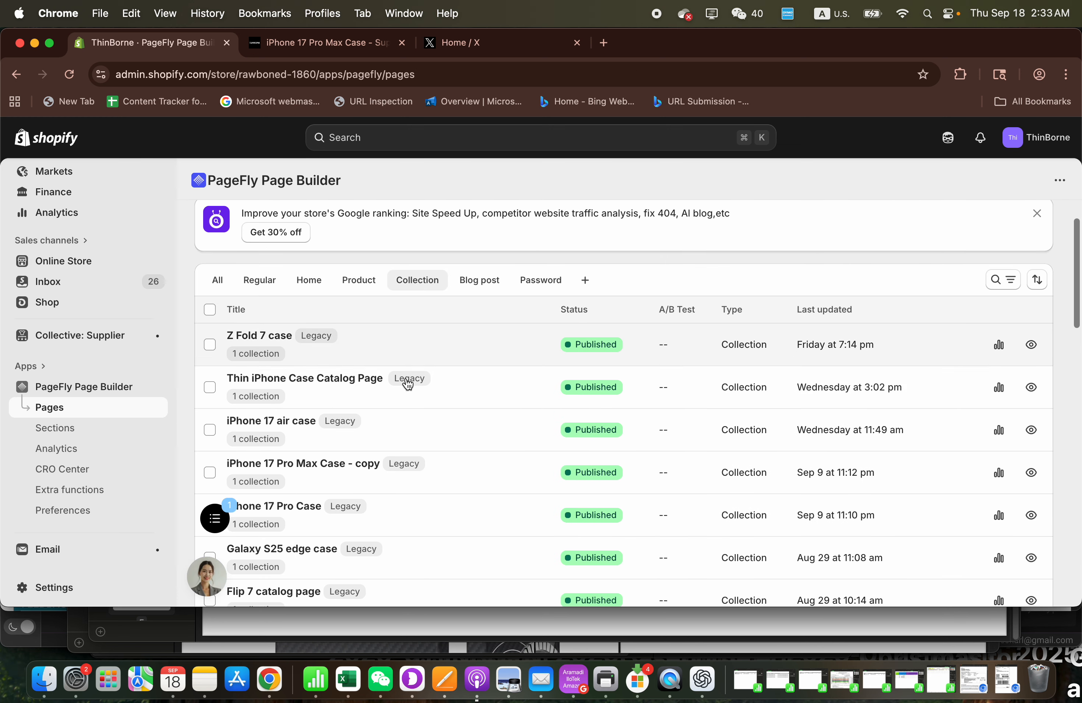
{"action": "scroll", "coordinate": [404, 402], "scroll_direction": "down", "scroll_amount": 2}
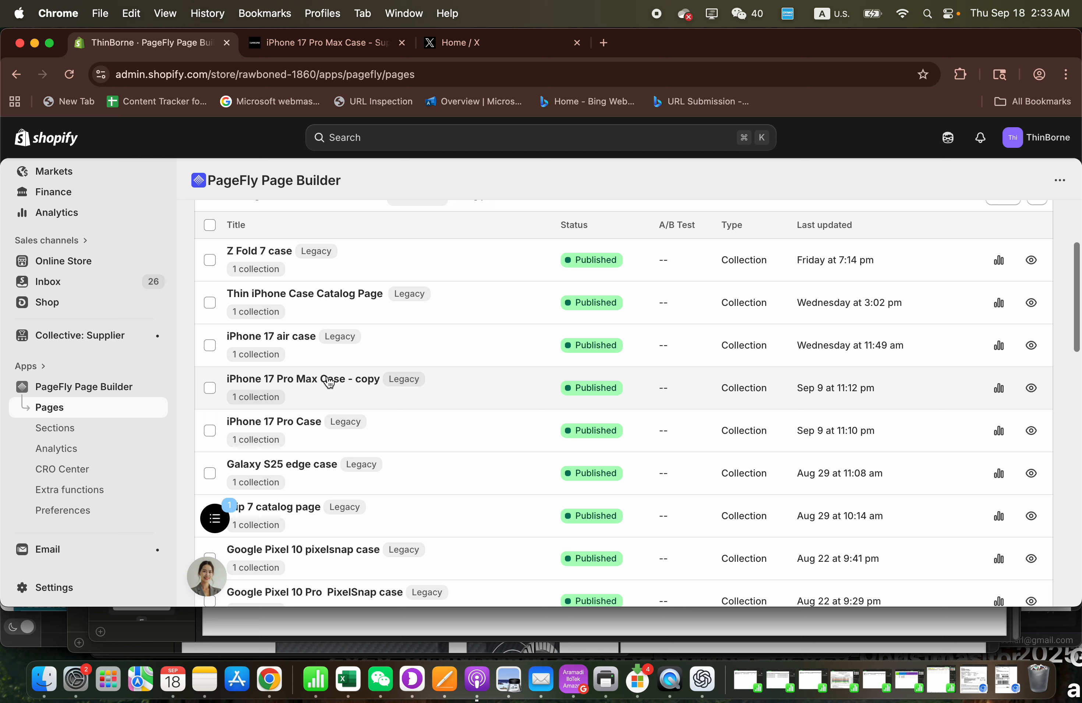
{"action": "left_click", "coordinate": [210, 389]}
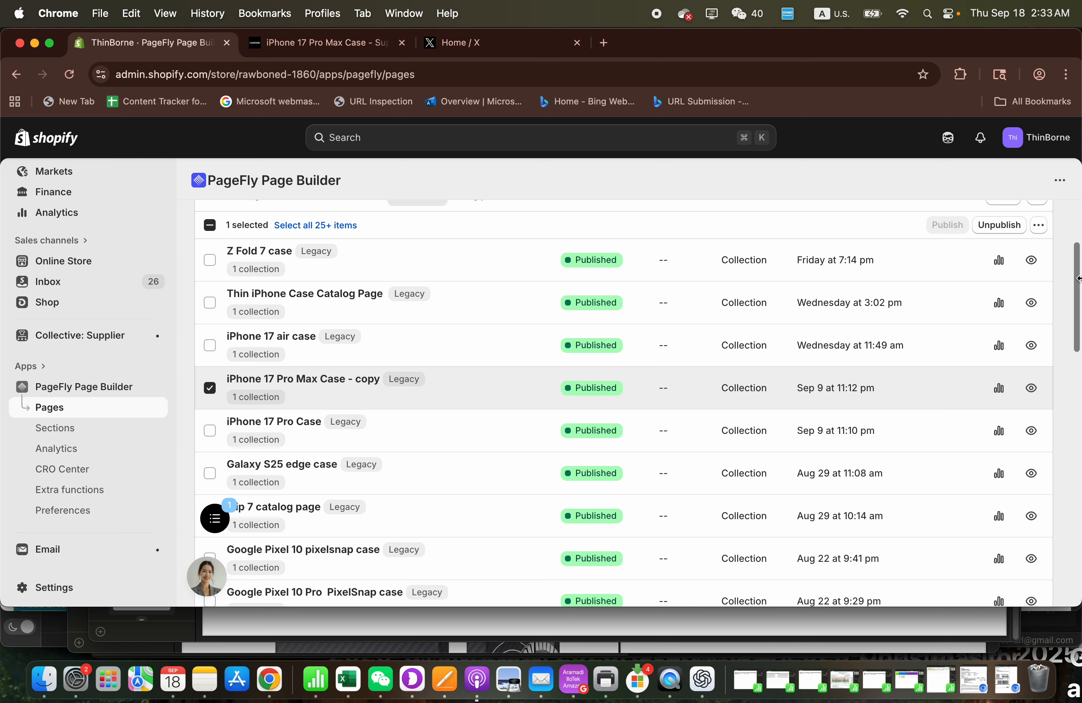
{"action": "left_click", "coordinate": [1046, 226]}
{"action": "left_click", "coordinate": [1004, 319]}
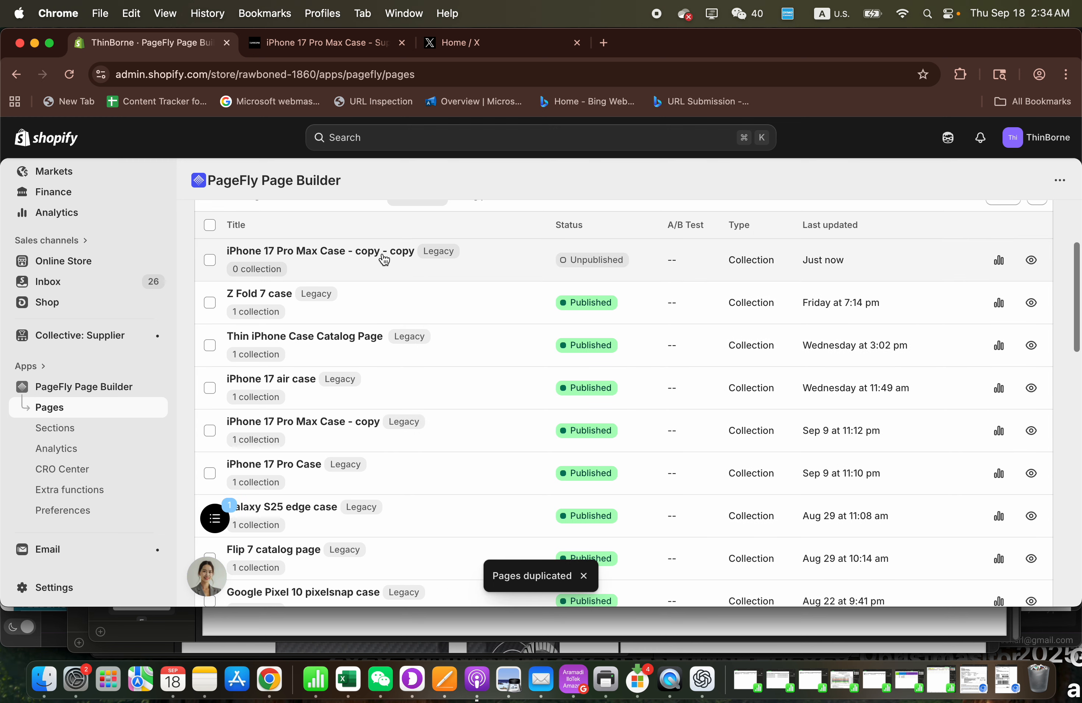
- Open the duplicated page, rename it "iPhone 17 Pro Max carbon fiber Case" and save it
{"action": "left_click", "coordinate": [382, 252]}
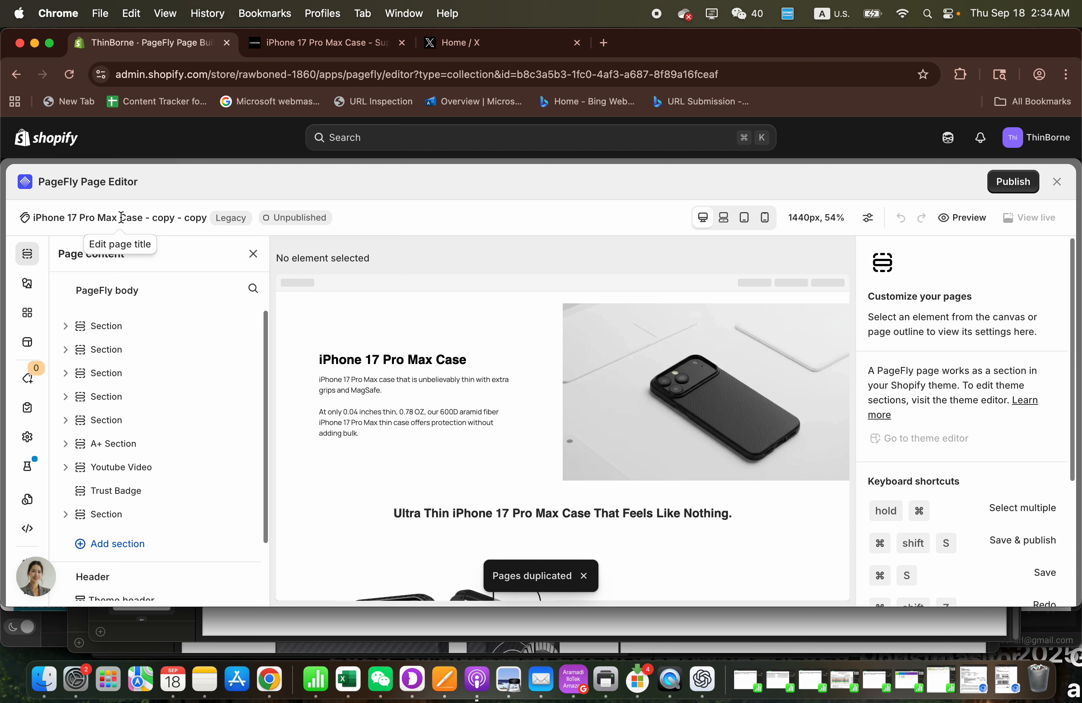
{"action": "left_click", "coordinate": [120, 217]}
{"action": "type", "text": "carbon fiber"}
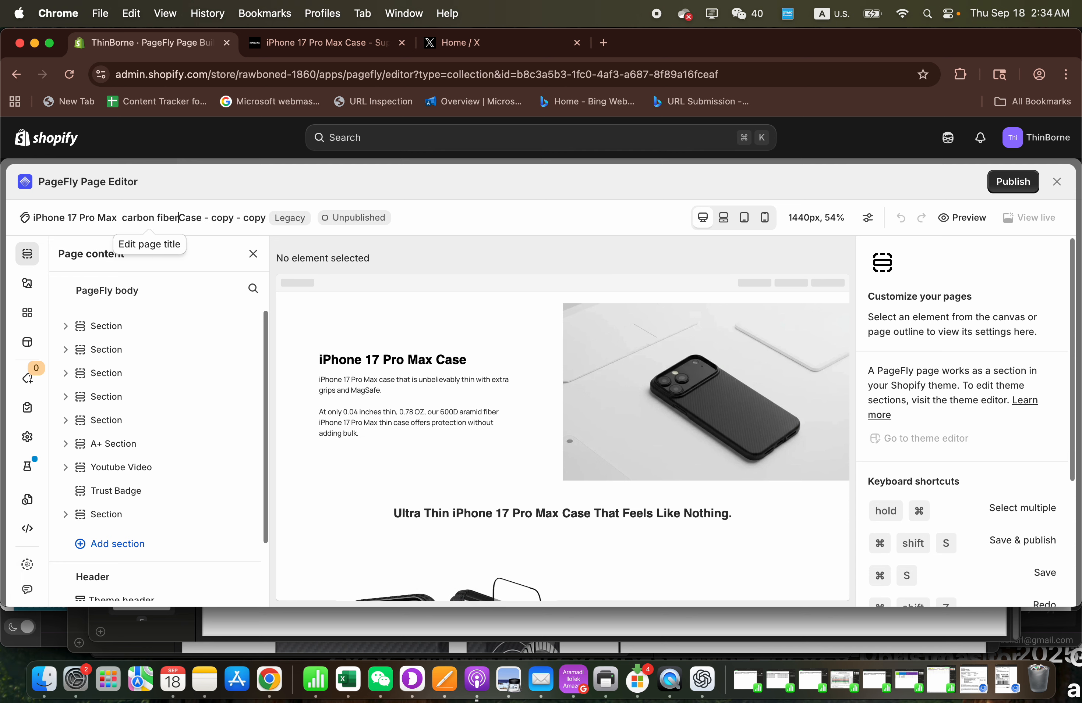
{"action": "left_click_drag", "start_coordinate": [208, 220], "coordinate": [285, 217]}
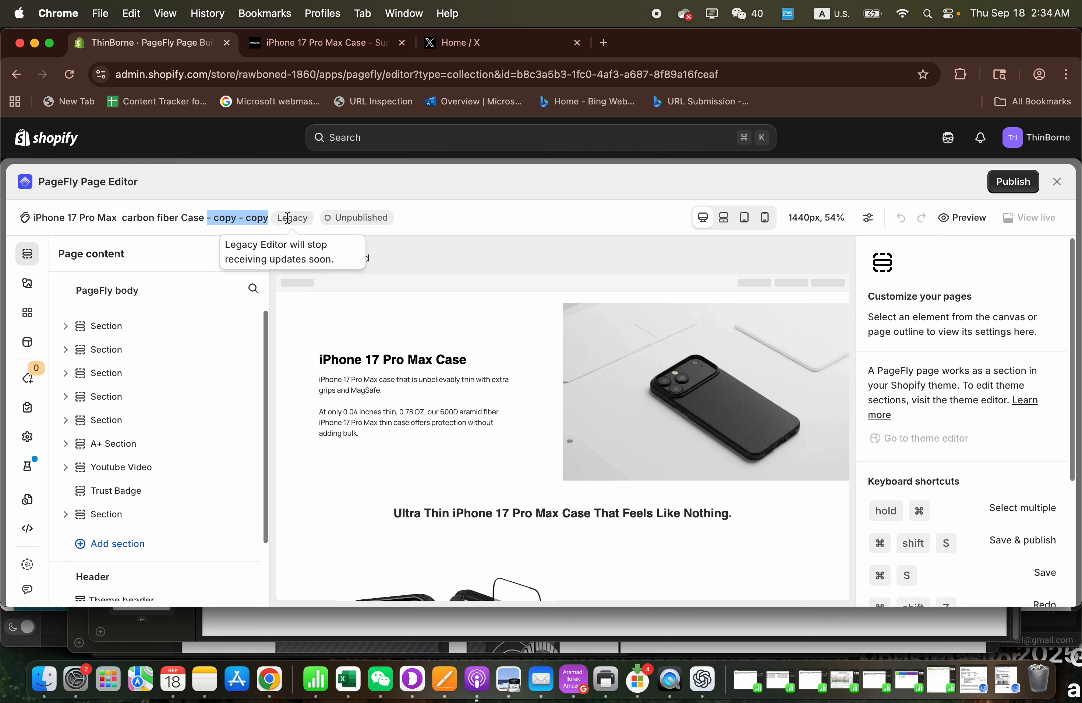
{"action": "key", "text": "BackSpace"}
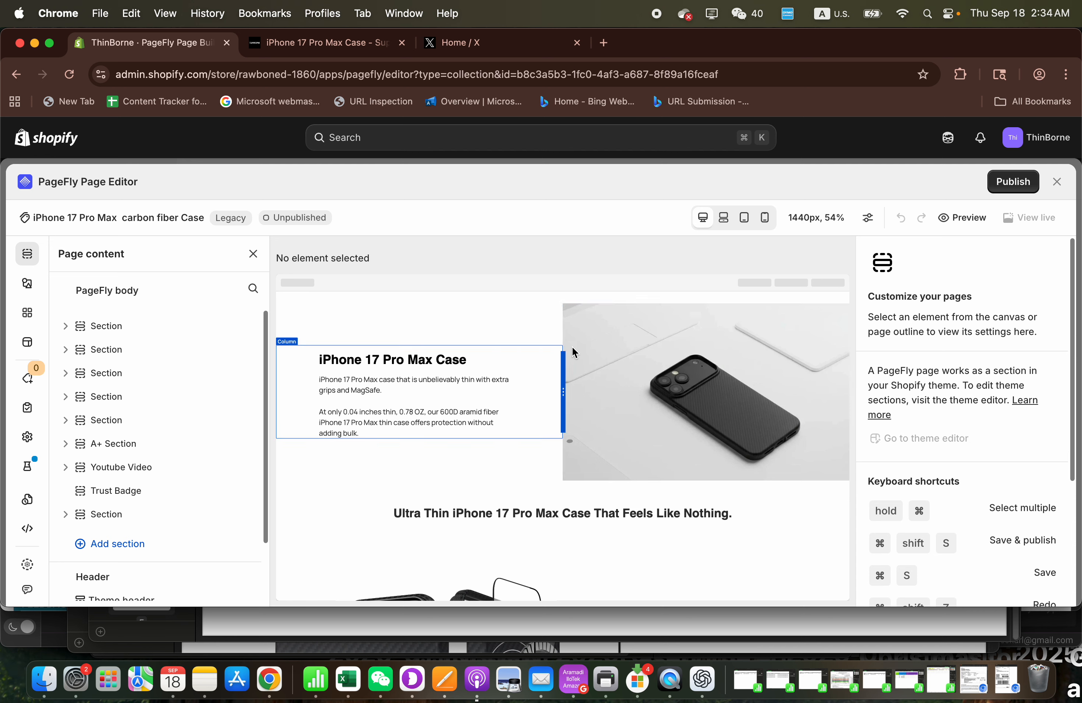
{"action": "left_click", "coordinate": [527, 265]}
{"action": "scroll", "coordinate": [485, 331], "scroll_direction": "down", "scroll_amount": 1}
{"action": "left_click", "coordinate": [1044, 181]}
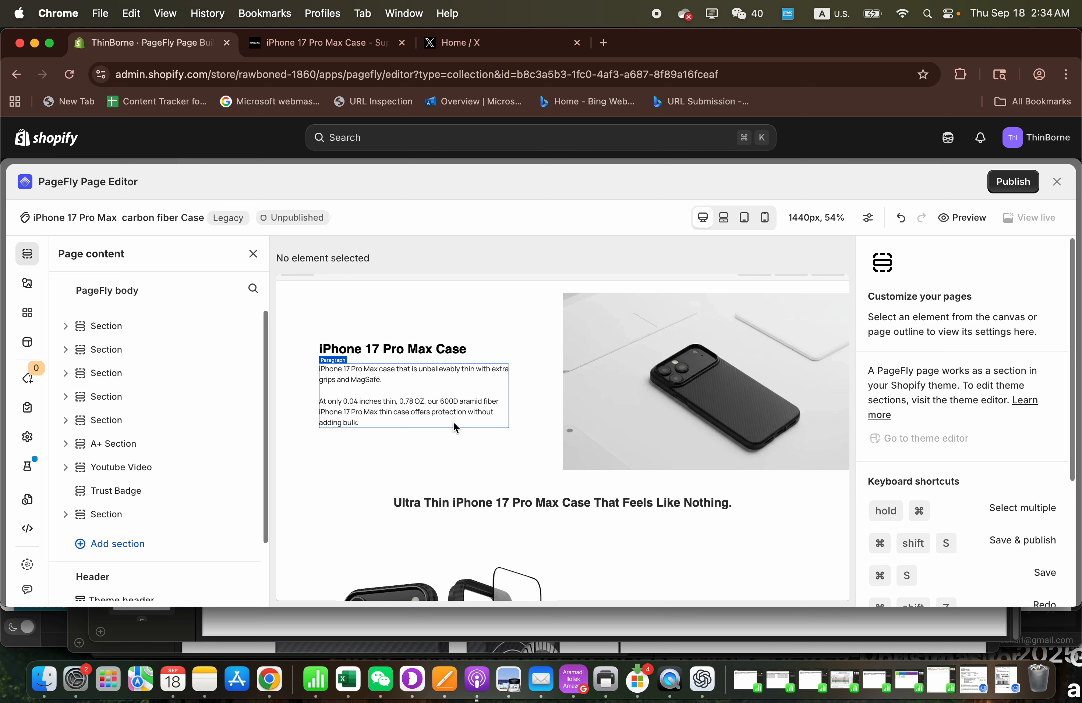
- Change the page's main heading to "iPhone 17 Pro Max CarboN Fiber Case"
{"action": "left_click", "coordinate": [435, 350]}
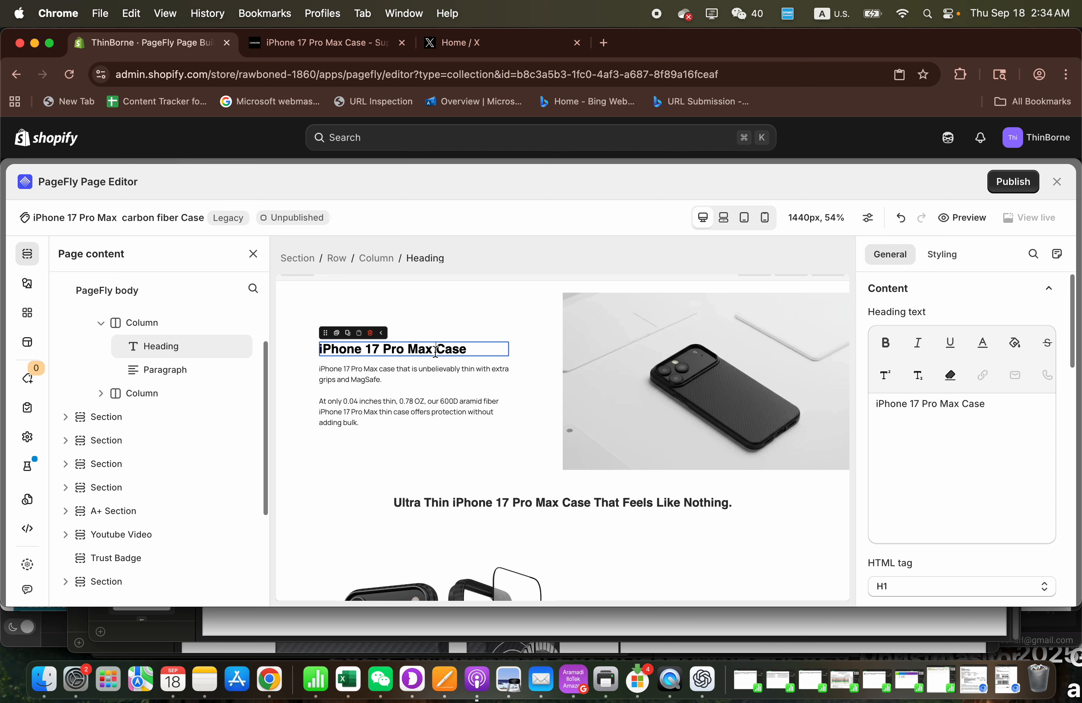
{"action": "type", "text": "Car"}
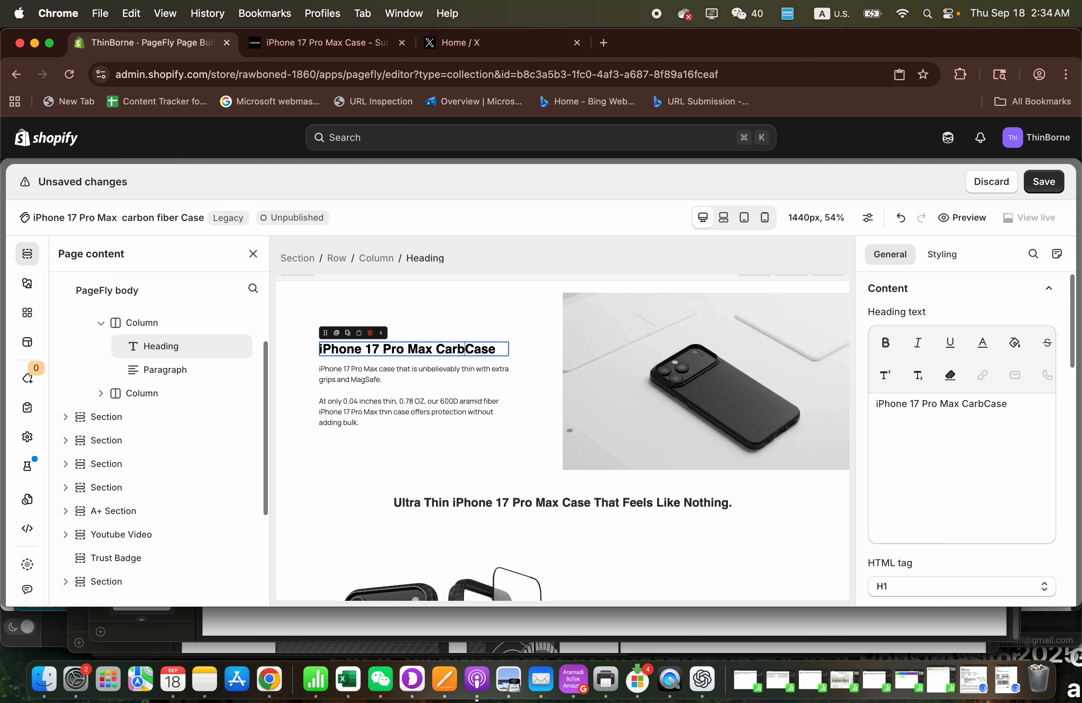
{"action": "type", "text": "bom"}
{"action": "key", "text": "BackSpace"}
{"action": "key", "text": "BackSpace"}
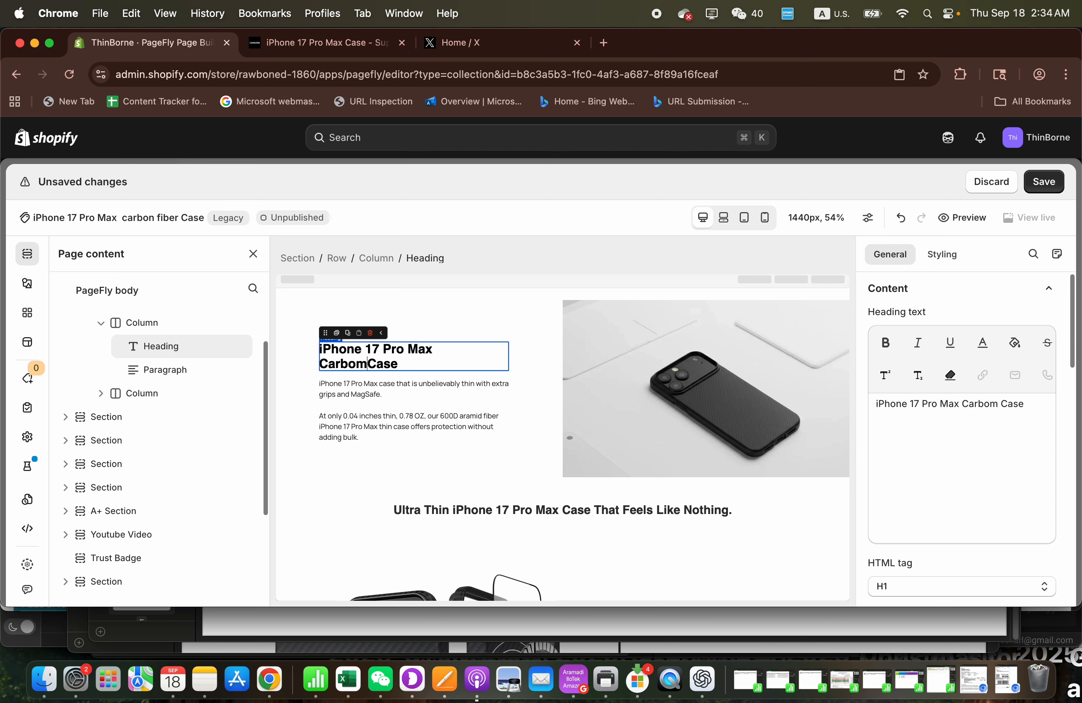
{"action": "type", "text": "NN"}
{"action": "key", "text": "BackSpace"}
{"action": "key", "text": "BackSpace"}
{"action": "type", "text": "N "}
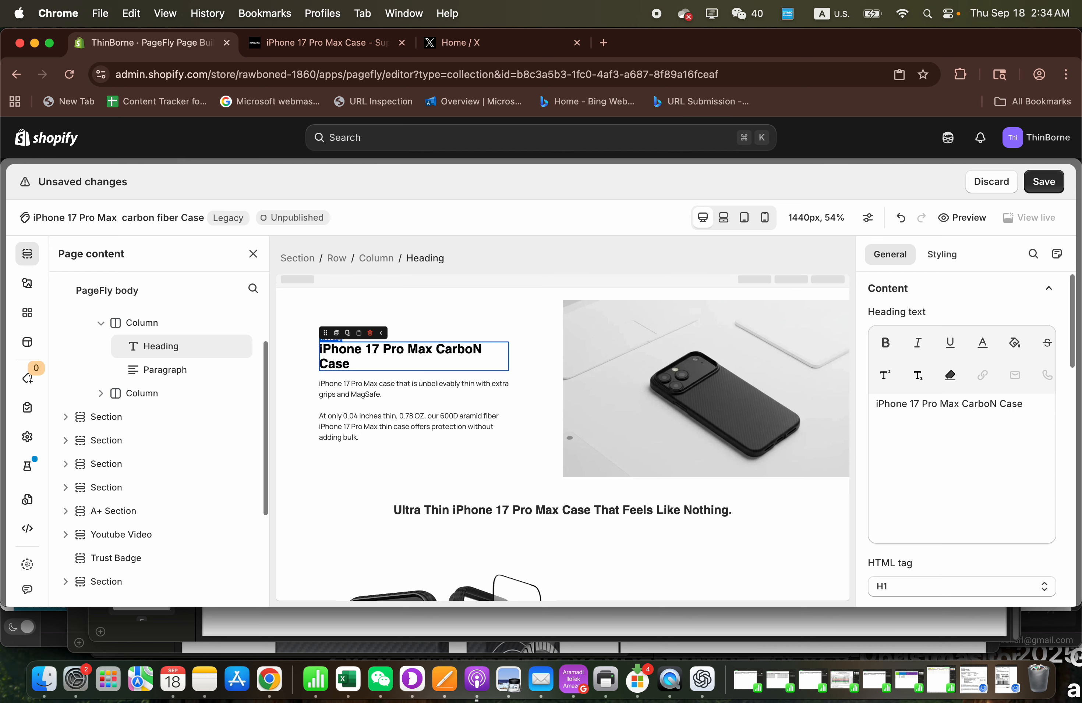
{"action": "type", "text": "fIBER"}
{"action": "type", "text": "Fiber"}
- Change the case weight in the paragraph below the main heading to 0.8 OZ
{"action": "left_click", "coordinate": [431, 410]}
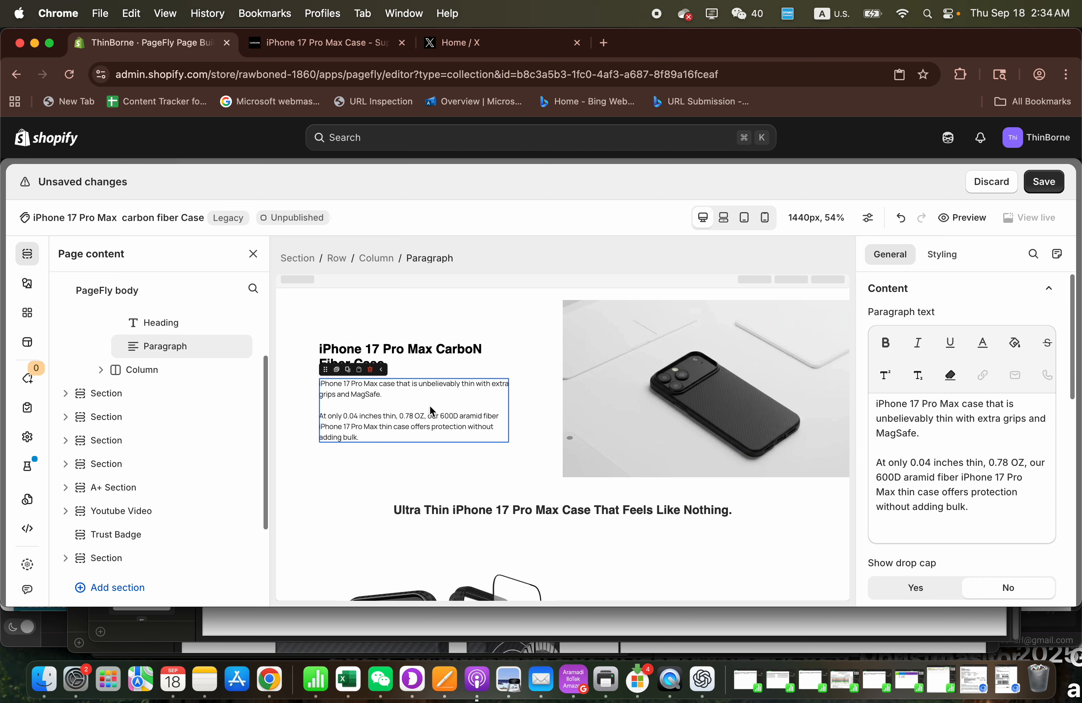
{"action": "scroll", "coordinate": [409, 414], "scroll_direction": "down", "scroll_amount": 2}
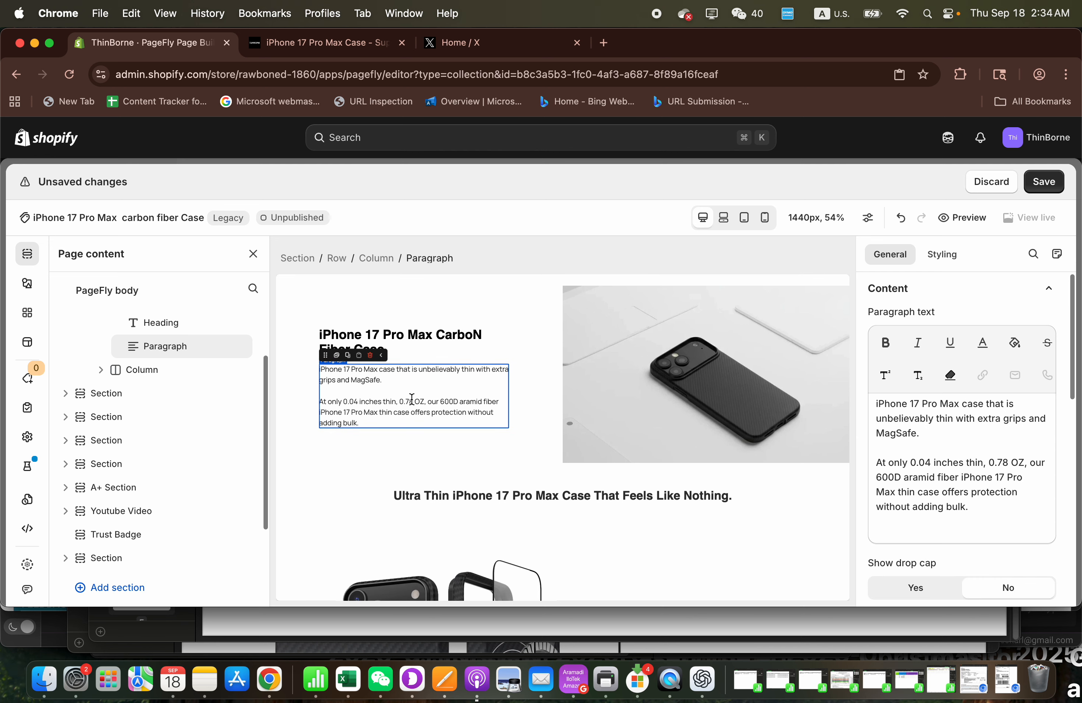
{"action": "left_click", "coordinate": [414, 403]}
{"action": "key", "text": "BackSpace"}
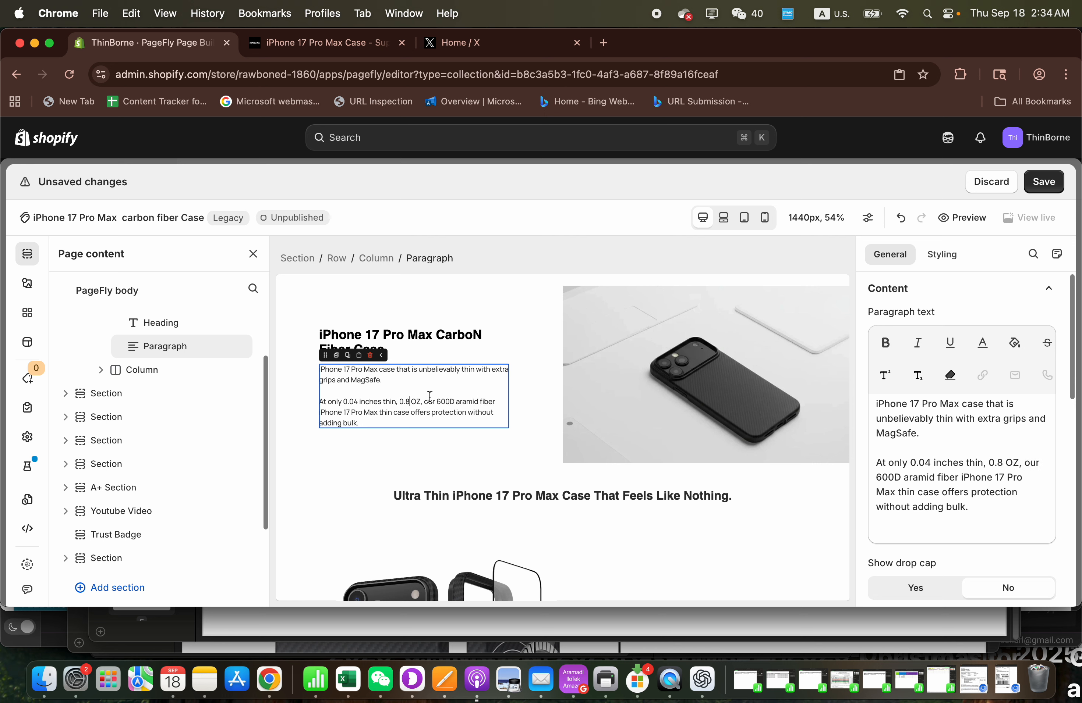
{"action": "left_click", "coordinate": [380, 371]}
{"action": "type", "text": "carbon fiber"}
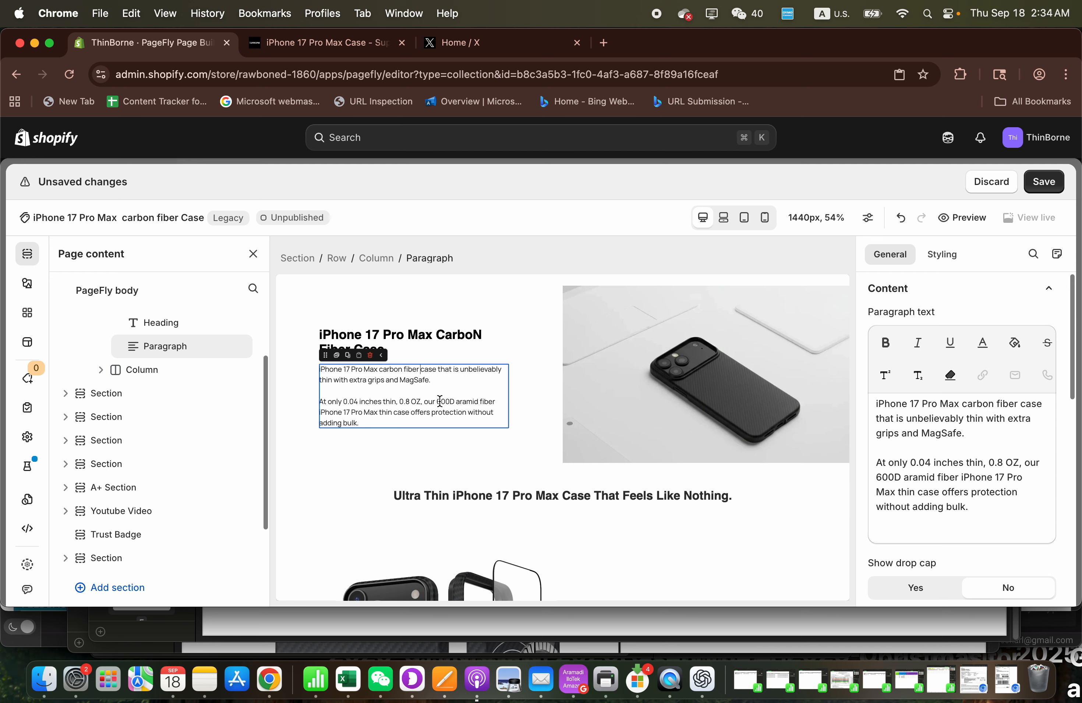
{"action": "left_click_drag", "start_coordinate": [437, 401], "coordinate": [478, 402]}
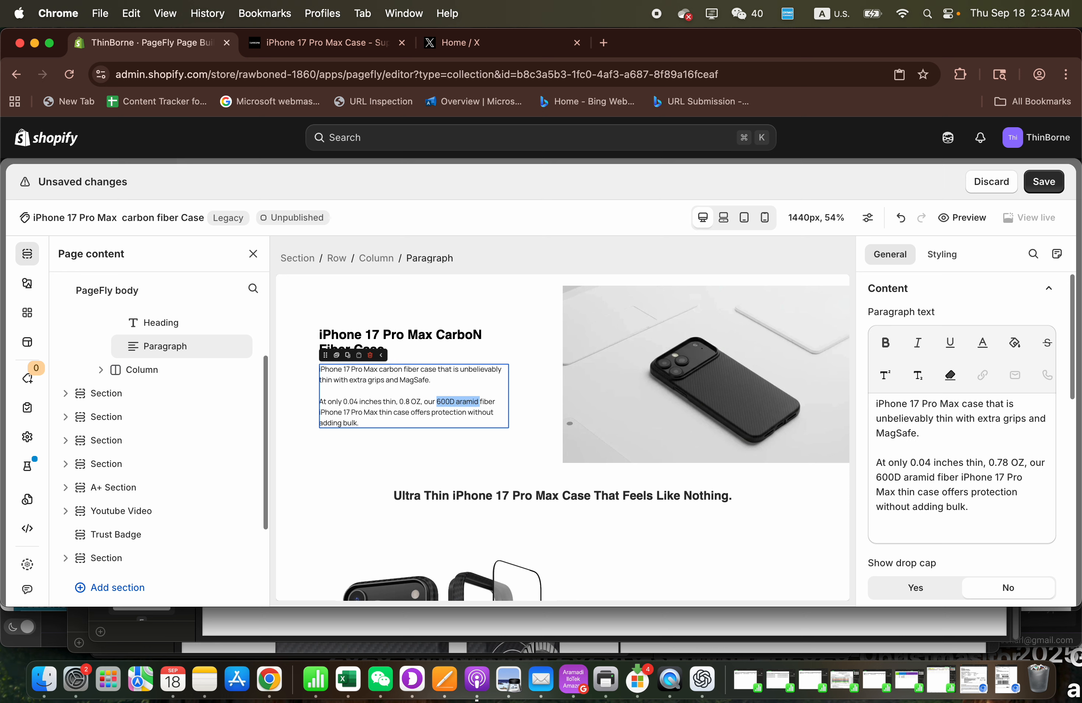
{"action": "key", "text": "BackSpace"}
{"action": "key", "text": "super+z"}
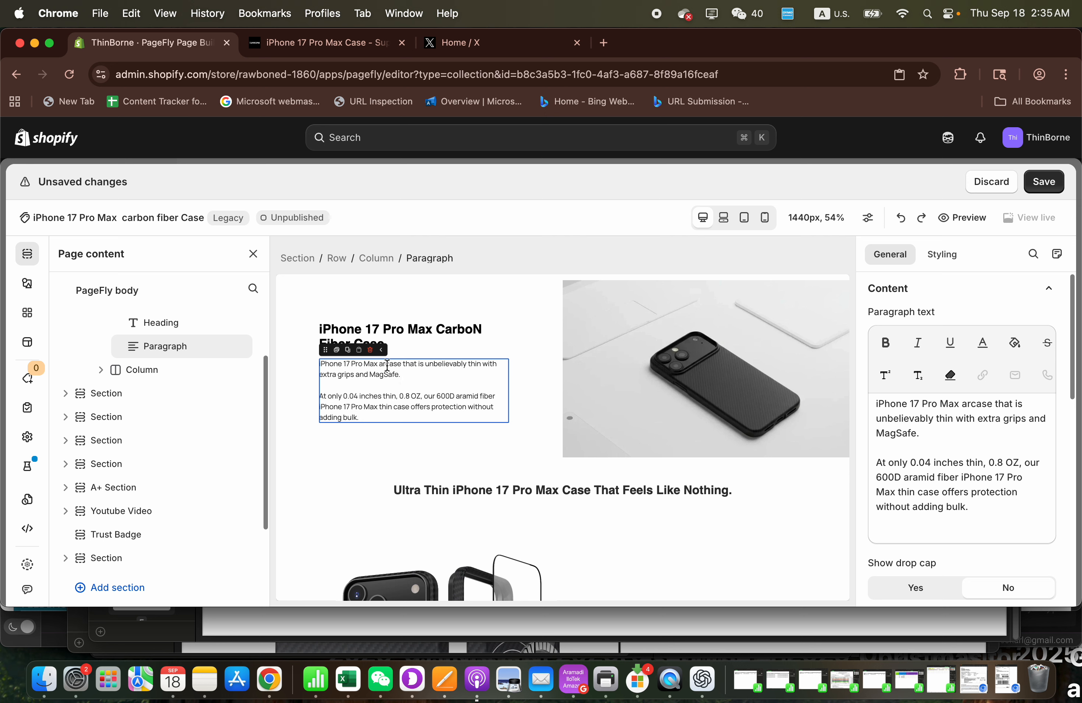
- Insert "carbon fiber" before "case" in the paragraph's first sentence and save the page
{"action": "key", "text": "BackSpace"}
{"action": "key", "text": "BackSpace"}
{"action": "type", "text": "carbon"}
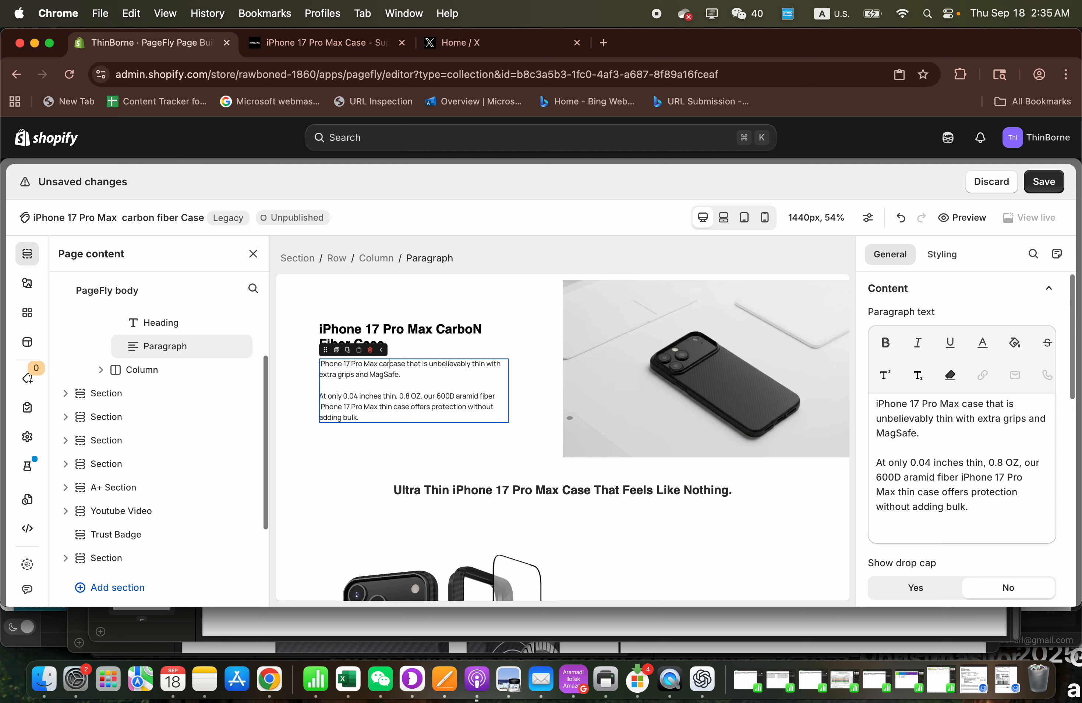
{"action": "type", "text": " fiber"}
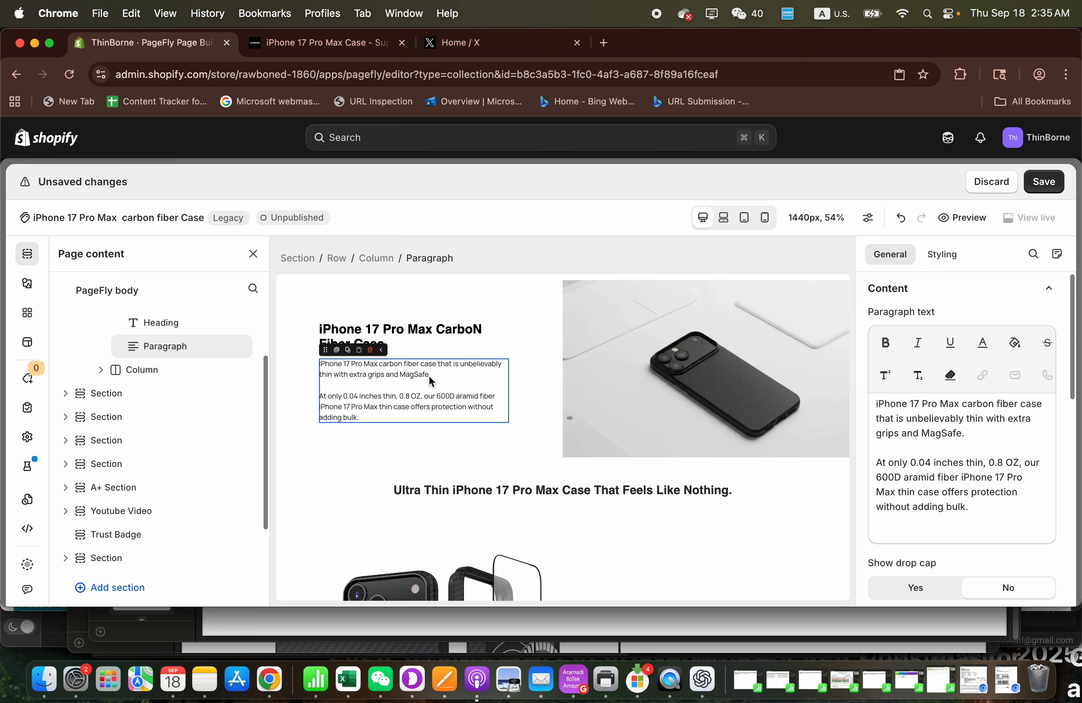
{"action": "left_click", "coordinate": [1044, 182]}
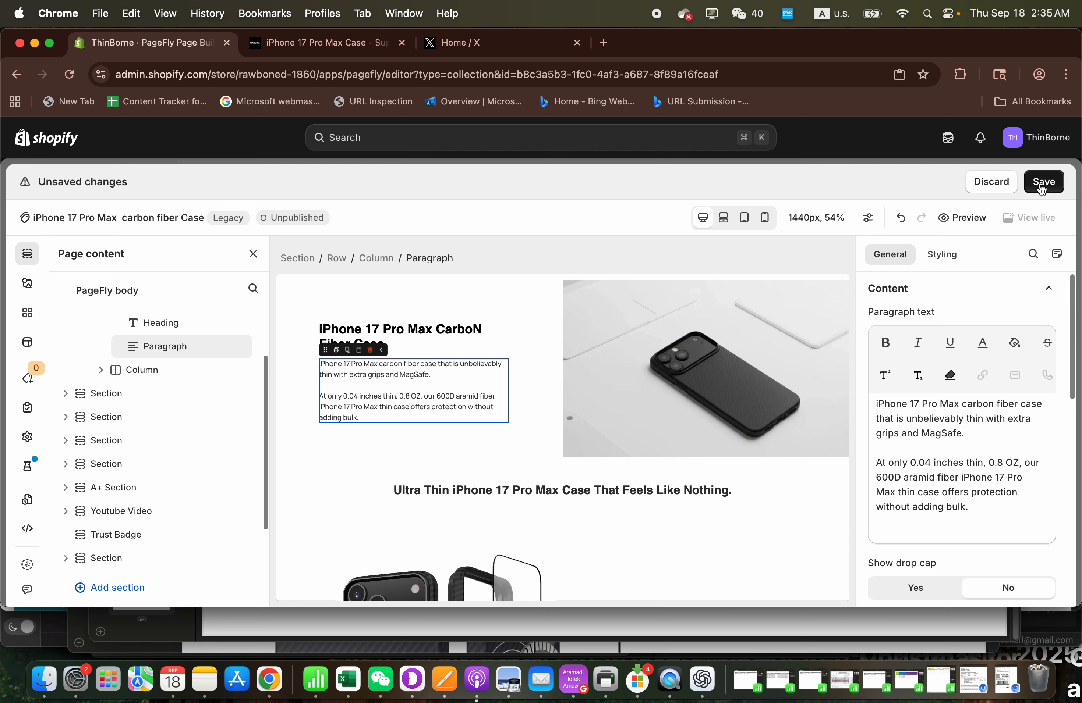
- Check which HTML tag is assigned to the page's main heading
{"action": "scroll", "coordinate": [594, 420], "scroll_direction": "down", "scroll_amount": 2}
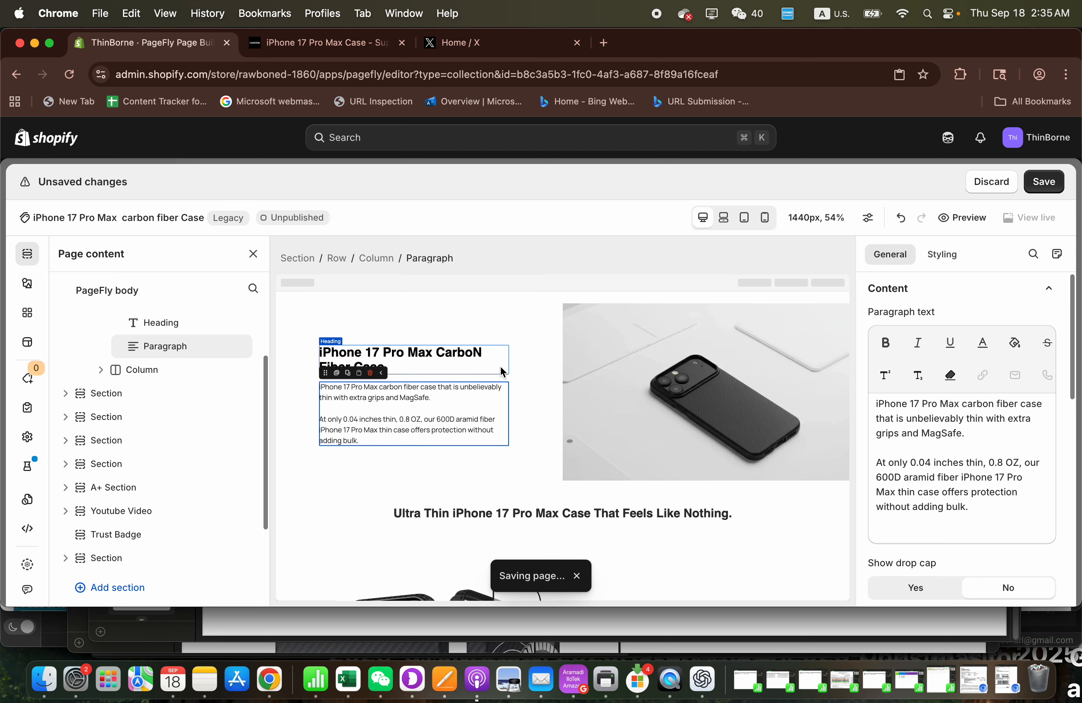
{"action": "left_click", "coordinate": [450, 356]}
{"action": "scroll", "coordinate": [921, 406], "scroll_direction": "down", "scroll_amount": 3}
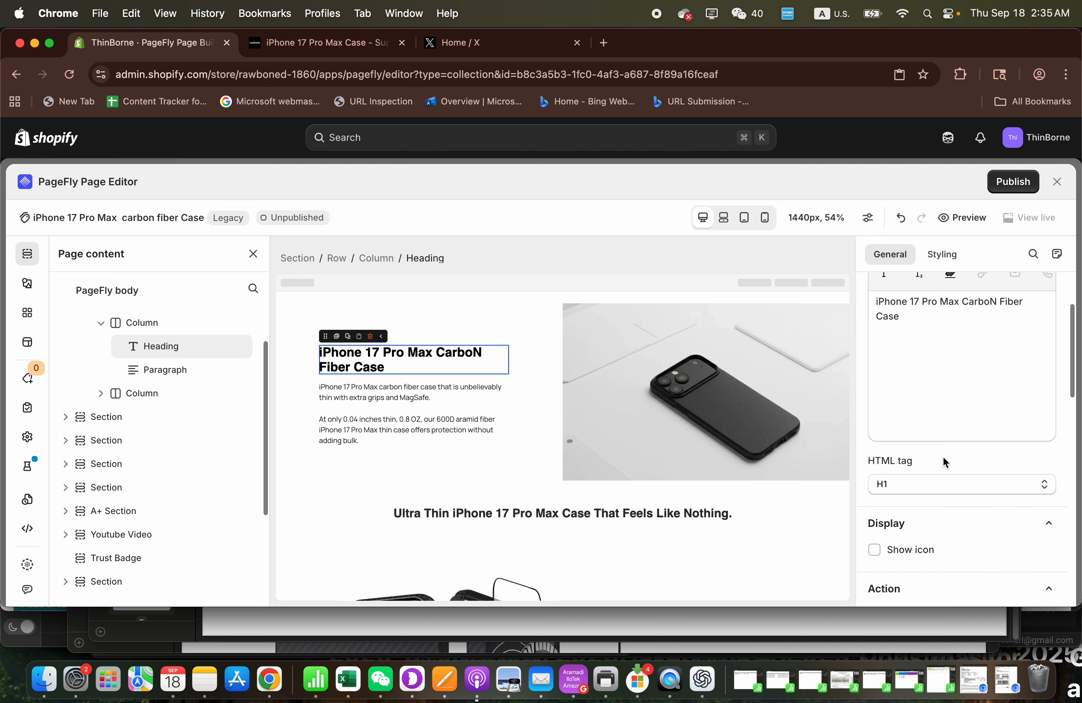
{"action": "left_click", "coordinate": [930, 496]}
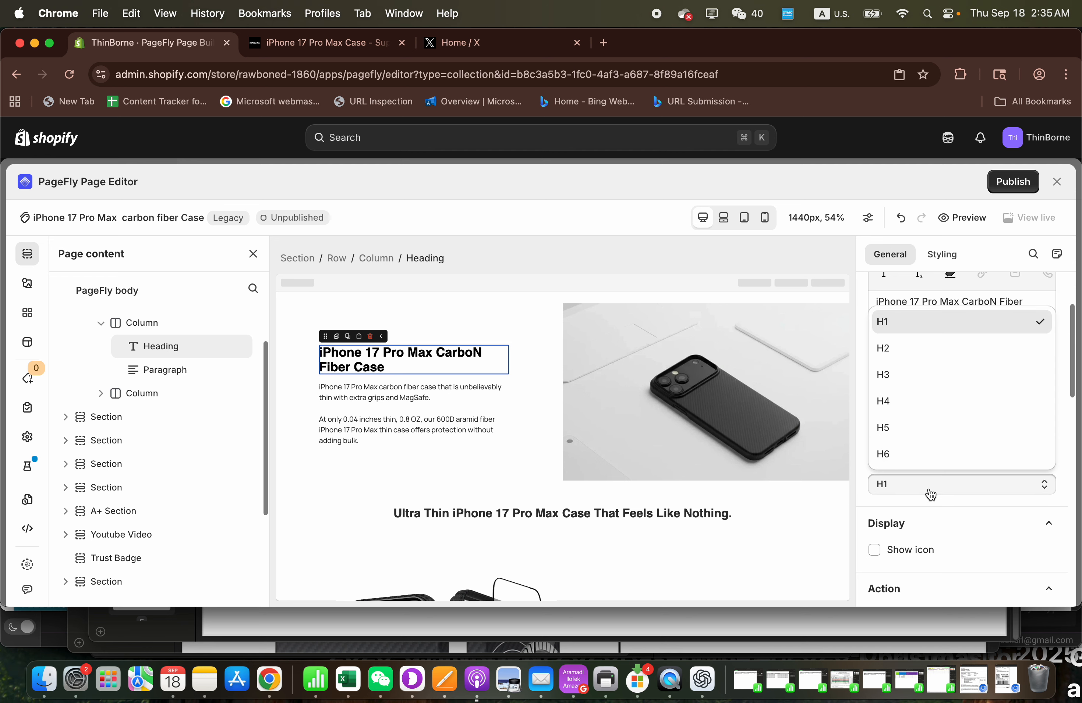
{"action": "left_click", "coordinate": [853, 499]}
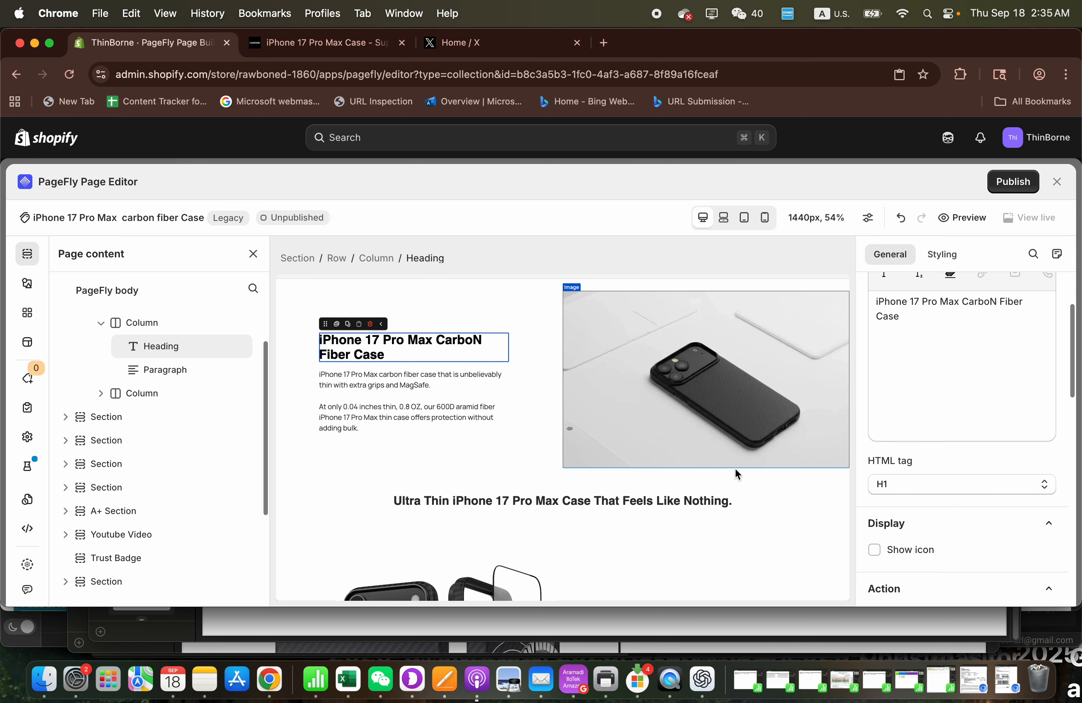
- Replace the image beside the main heading with the angled black iPhone 17 Pro Max case photo showing a glowing MagSafe ring
{"action": "left_click", "coordinate": [711, 370]}
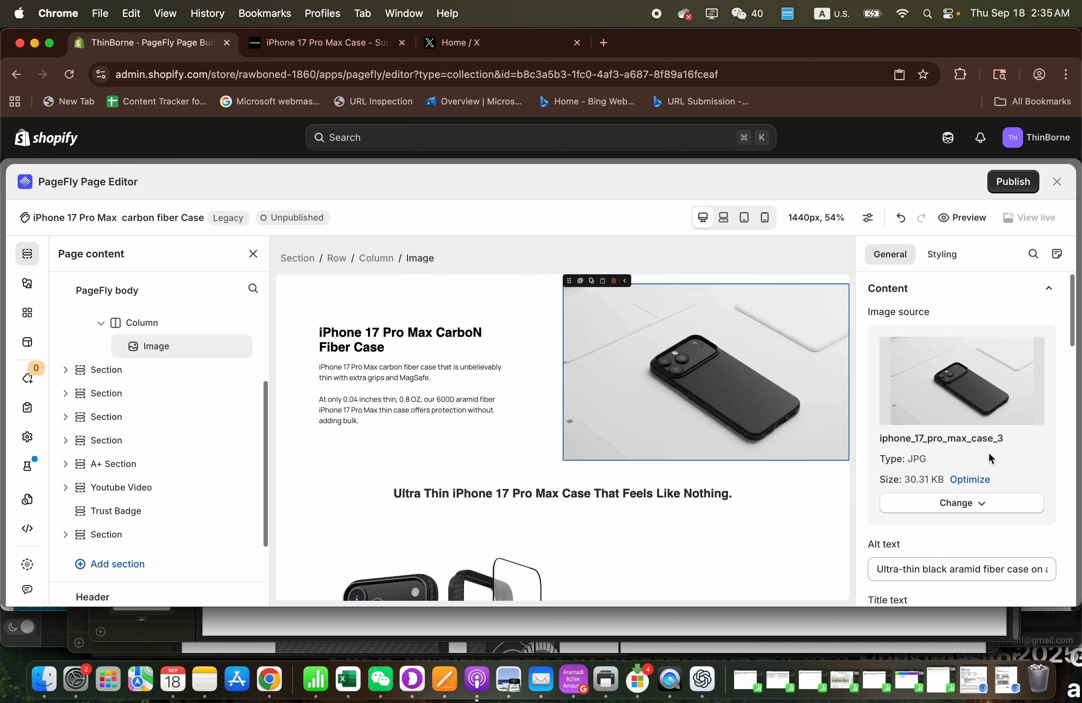
{"action": "left_click", "coordinate": [963, 515]}
{"action": "left_click", "coordinate": [963, 533]}
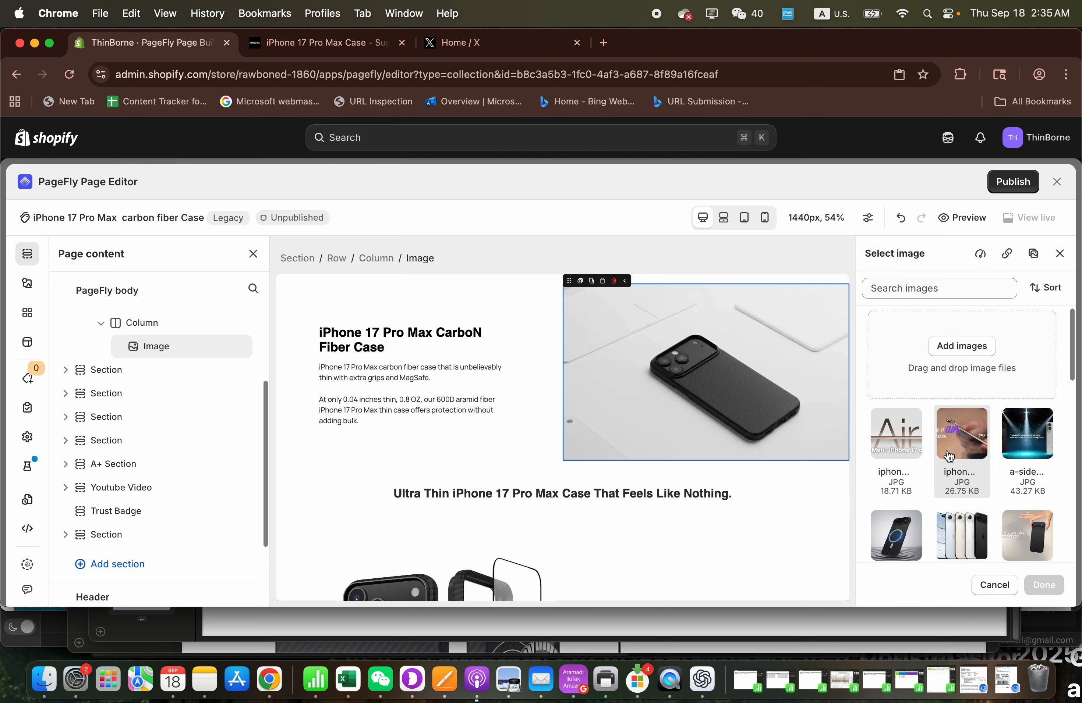
{"action": "scroll", "coordinate": [949, 457], "scroll_direction": "down", "scroll_amount": 2}
{"action": "scroll", "coordinate": [948, 457], "scroll_direction": "down", "scroll_amount": 4}
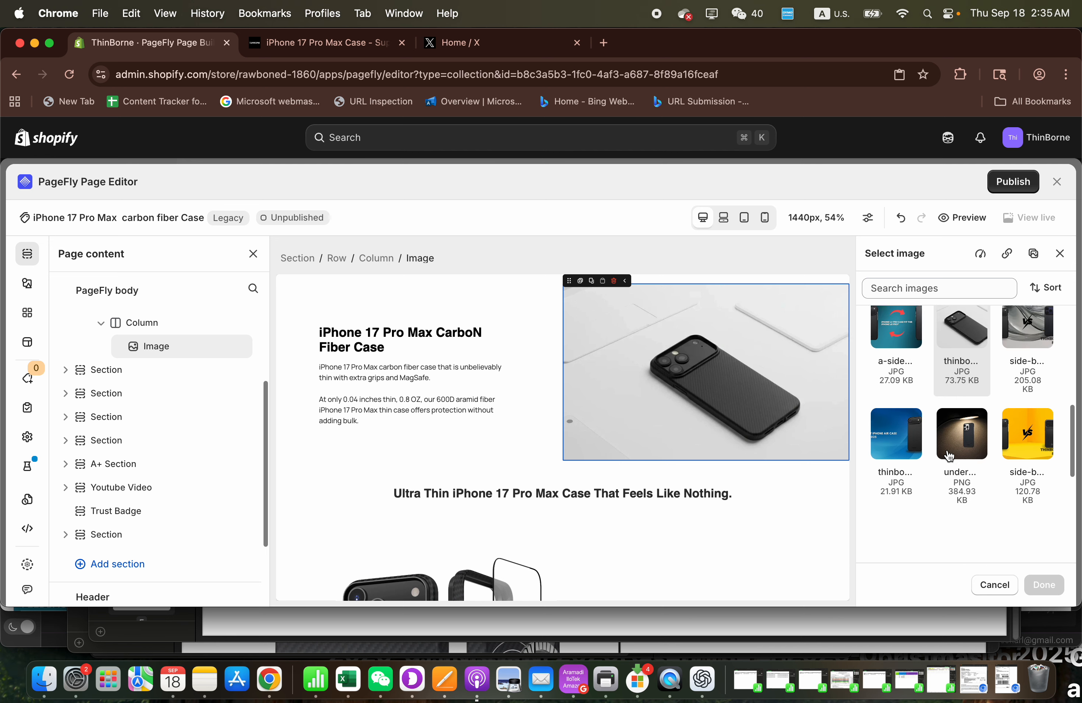
{"action": "scroll", "coordinate": [949, 457], "scroll_direction": "down", "scroll_amount": 2}
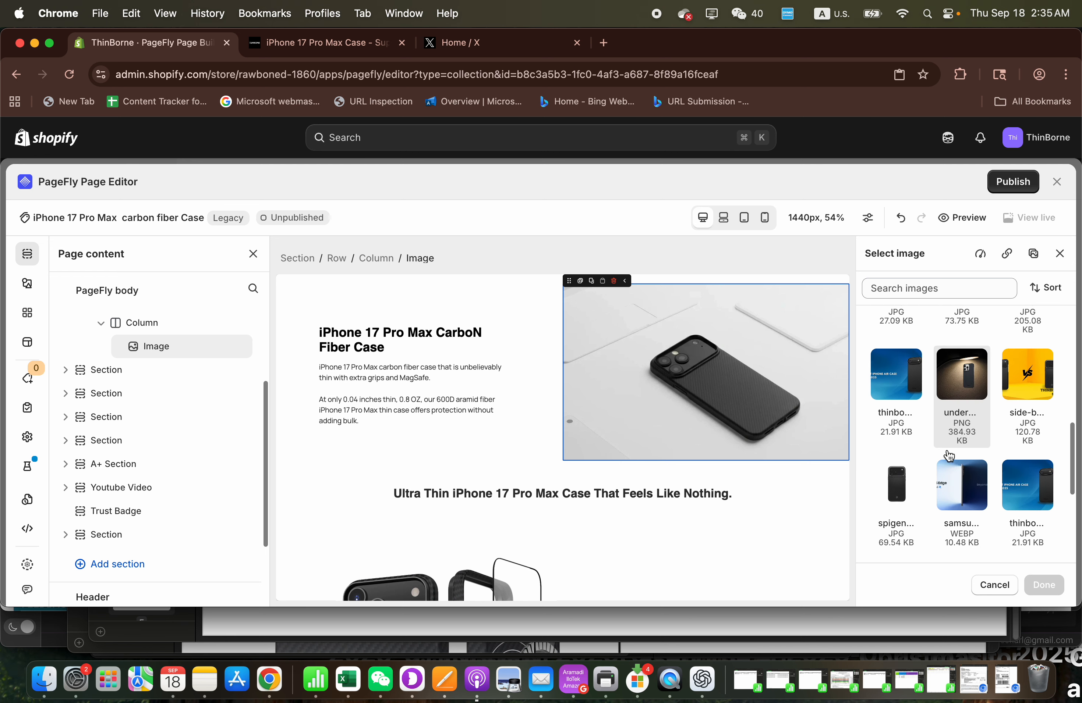
{"action": "scroll", "coordinate": [949, 456], "scroll_direction": "down", "scroll_amount": 5}
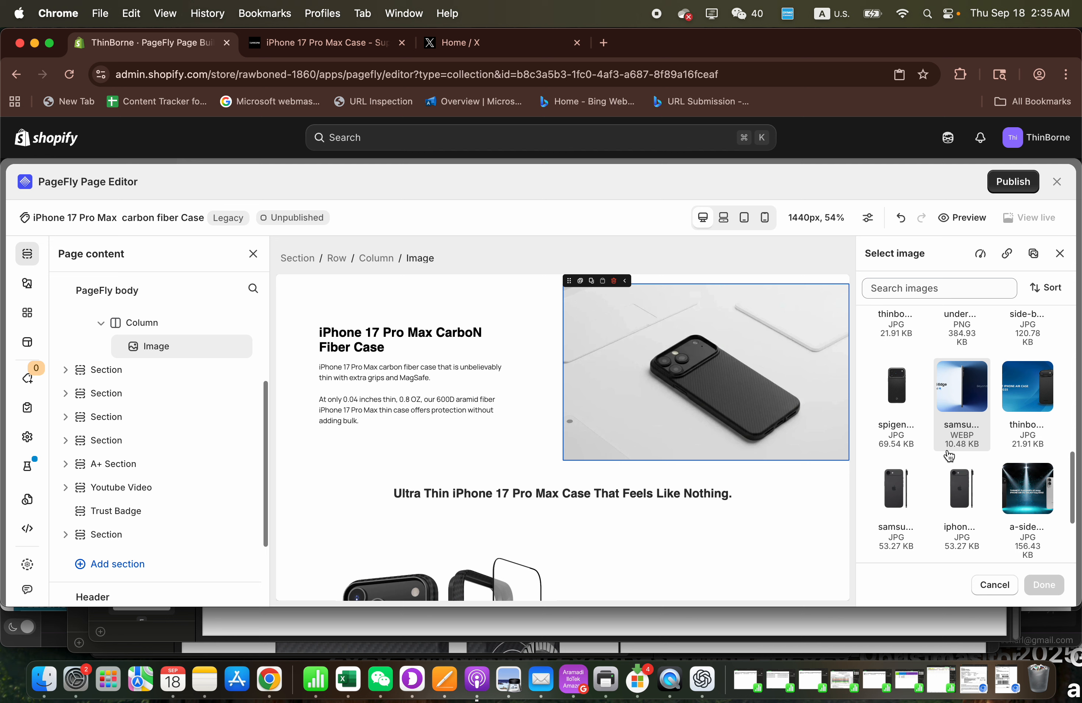
{"action": "scroll", "coordinate": [948, 450], "scroll_direction": "down", "scroll_amount": 3}
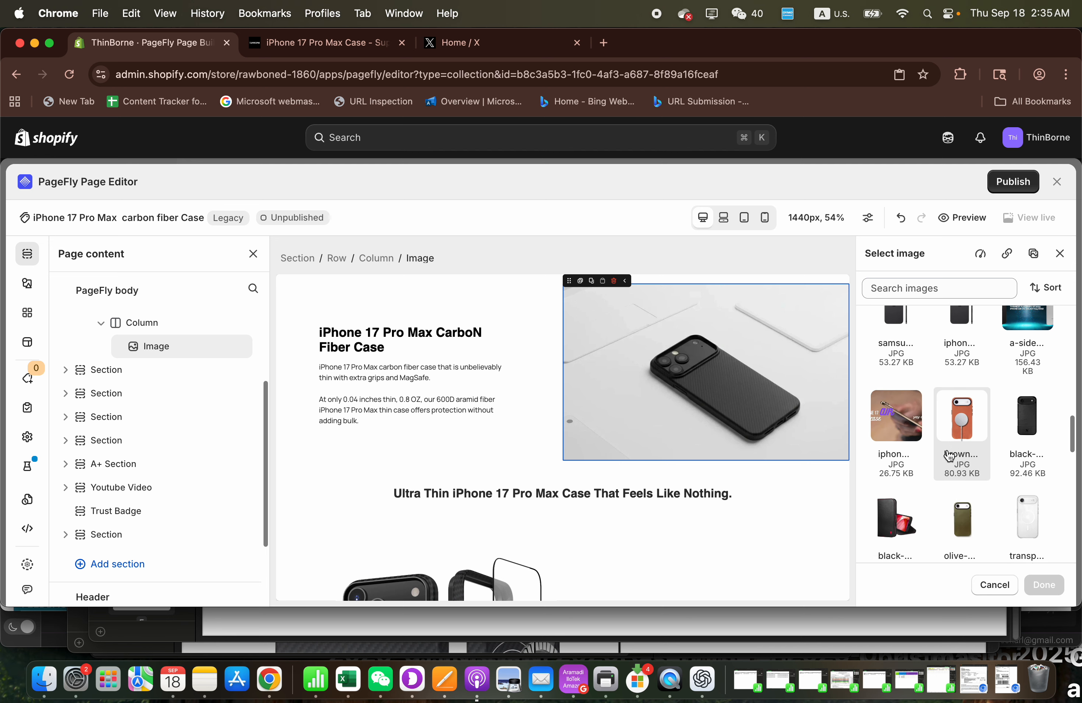
{"action": "scroll", "coordinate": [949, 456], "scroll_direction": "down", "scroll_amount": 5}
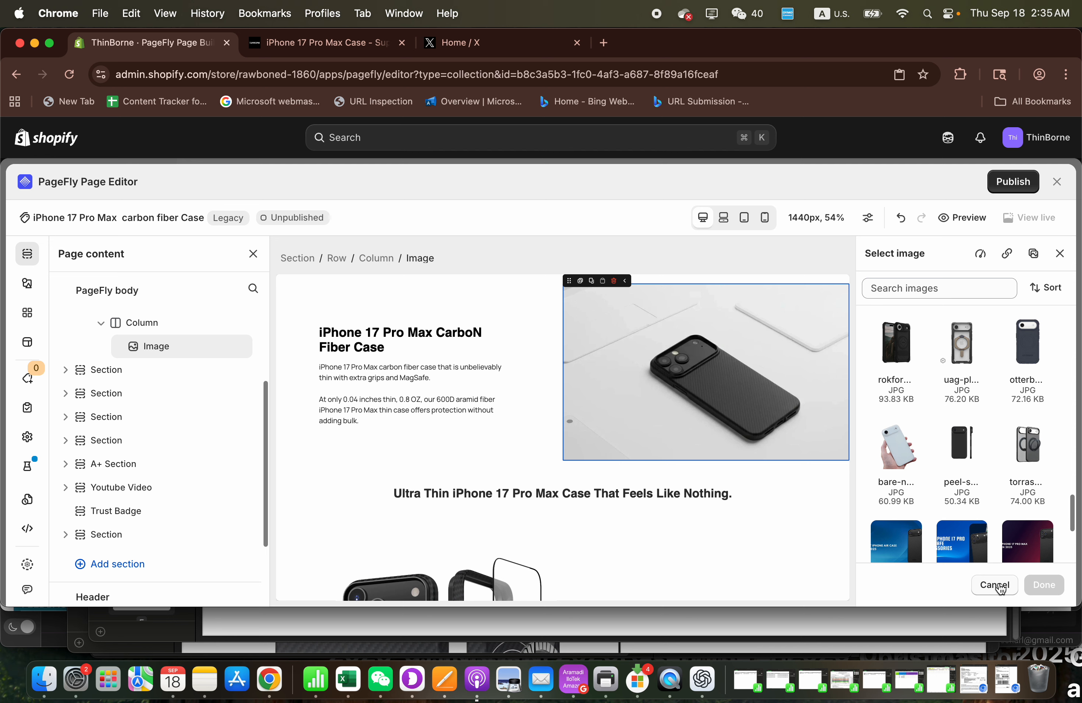
{"action": "scroll", "coordinate": [968, 473], "scroll_direction": "down", "scroll_amount": 4}
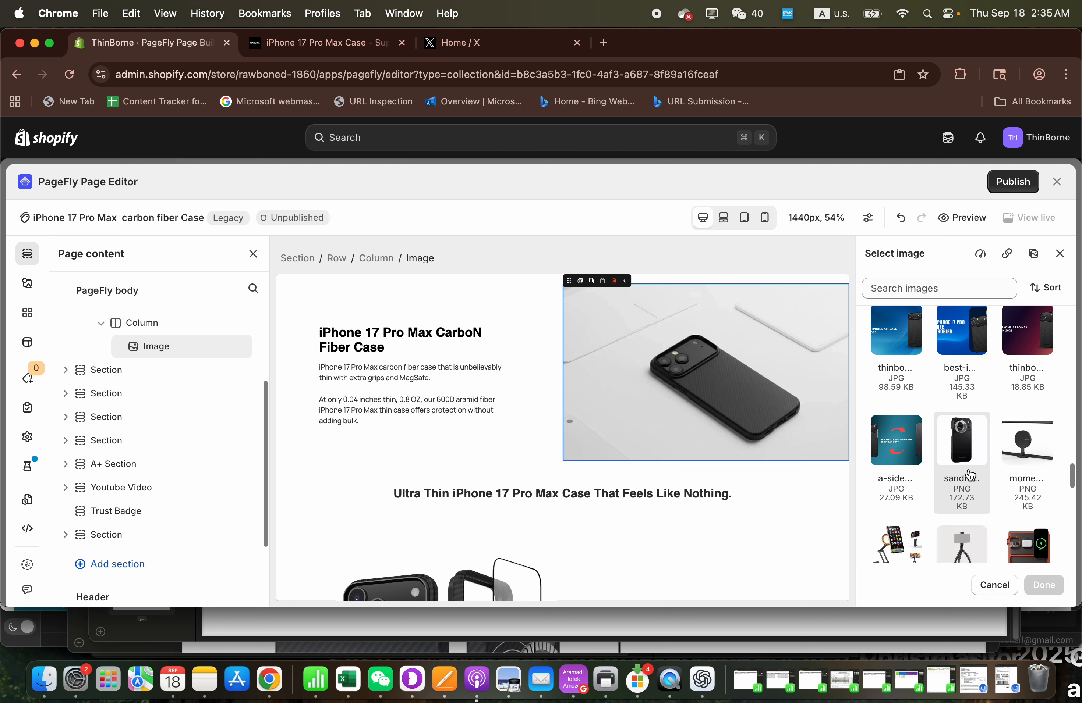
{"action": "scroll", "coordinate": [970, 475], "scroll_direction": "down", "scroll_amount": 5}
{"action": "scroll", "coordinate": [976, 517], "scroll_direction": "down", "scroll_amount": 6}
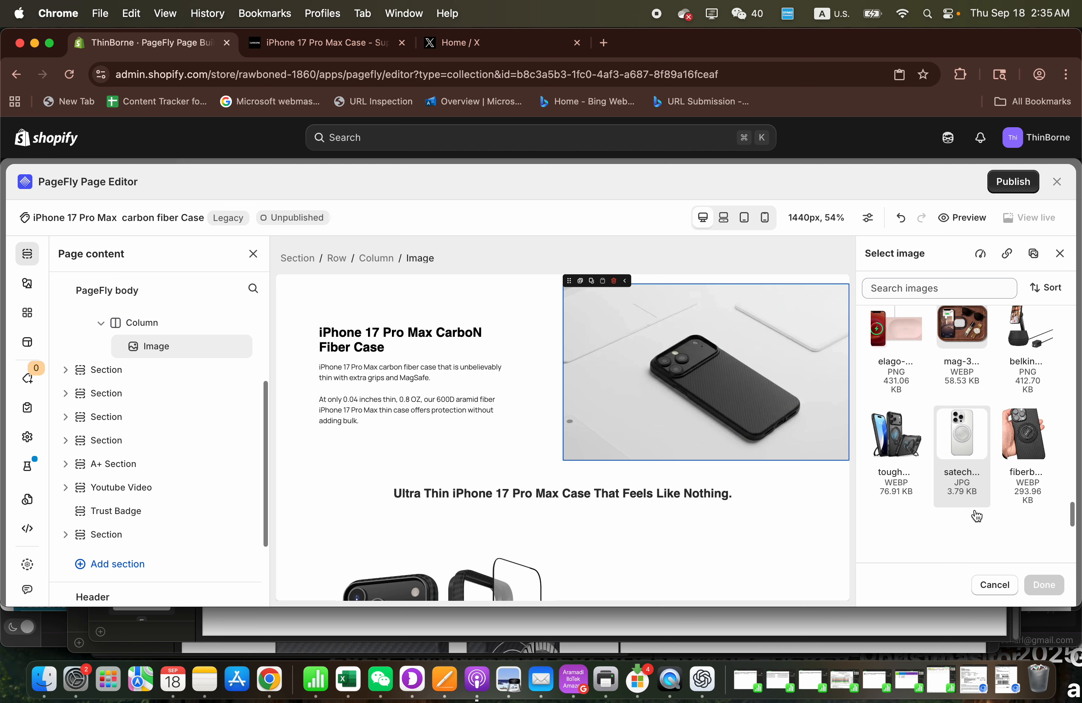
{"action": "scroll", "coordinate": [976, 517], "scroll_direction": "down", "scroll_amount": 6}
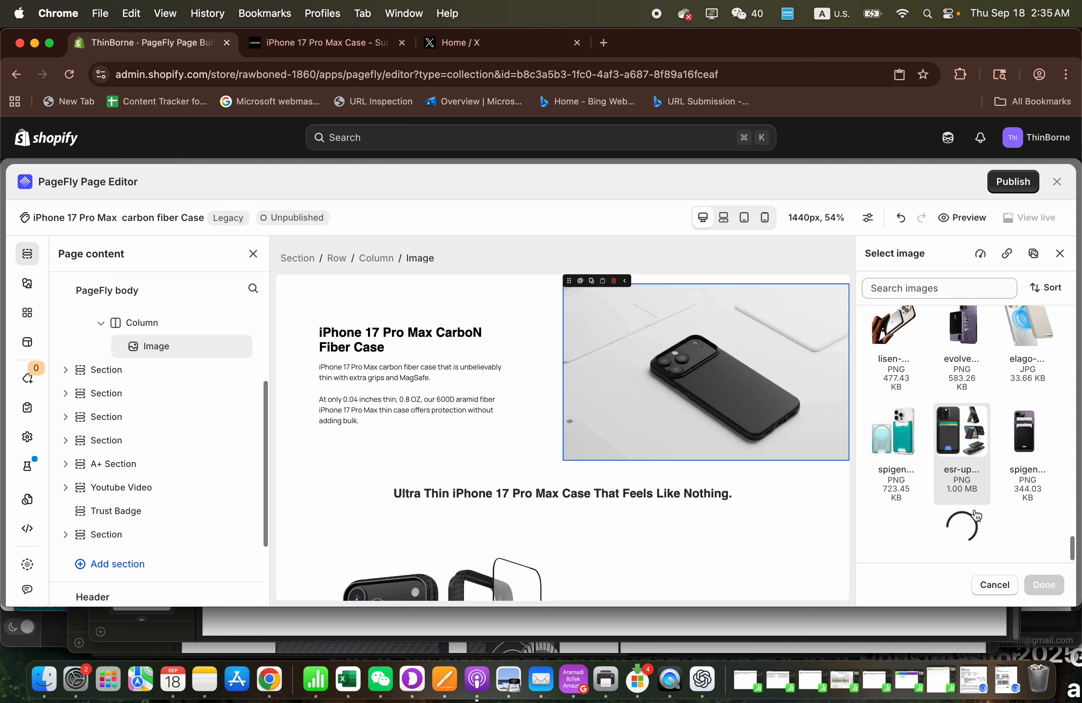
{"action": "scroll", "coordinate": [976, 516], "scroll_direction": "down", "scroll_amount": 3}
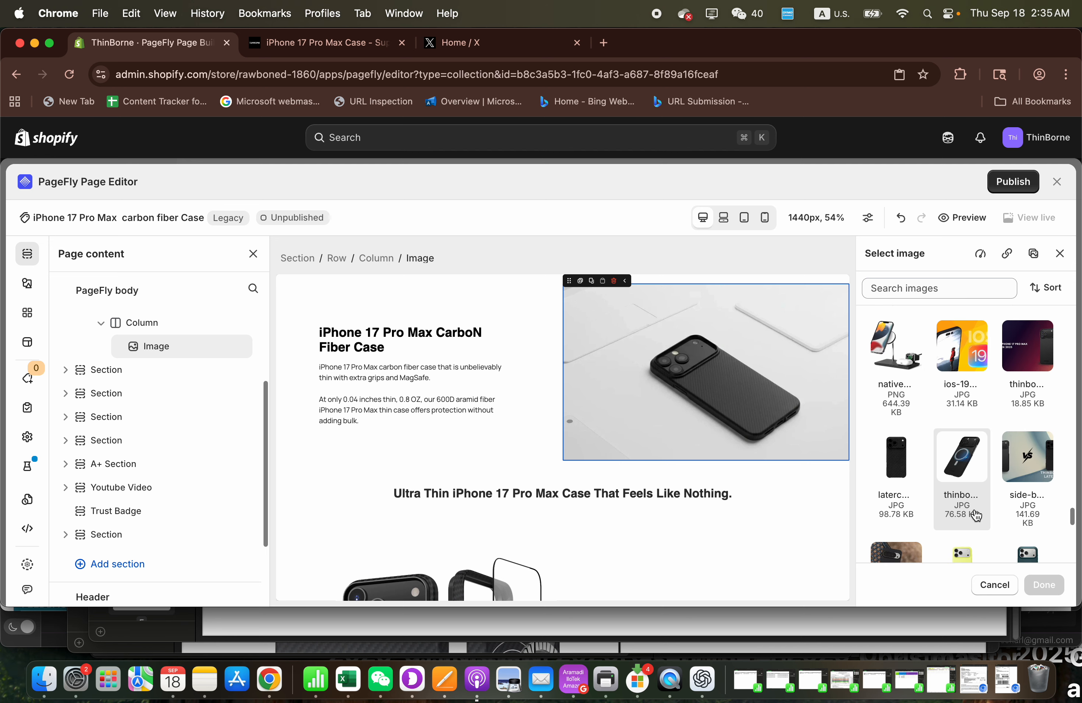
{"action": "scroll", "coordinate": [976, 516], "scroll_direction": "down", "scroll_amount": 1}
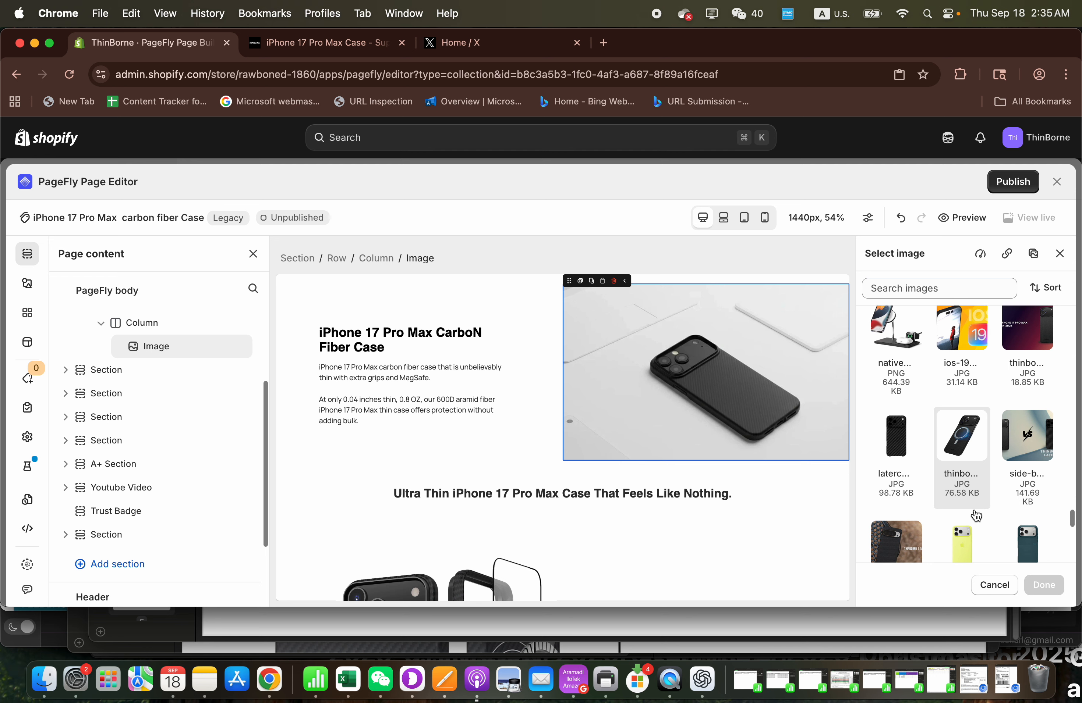
{"action": "left_click", "coordinate": [966, 453]}
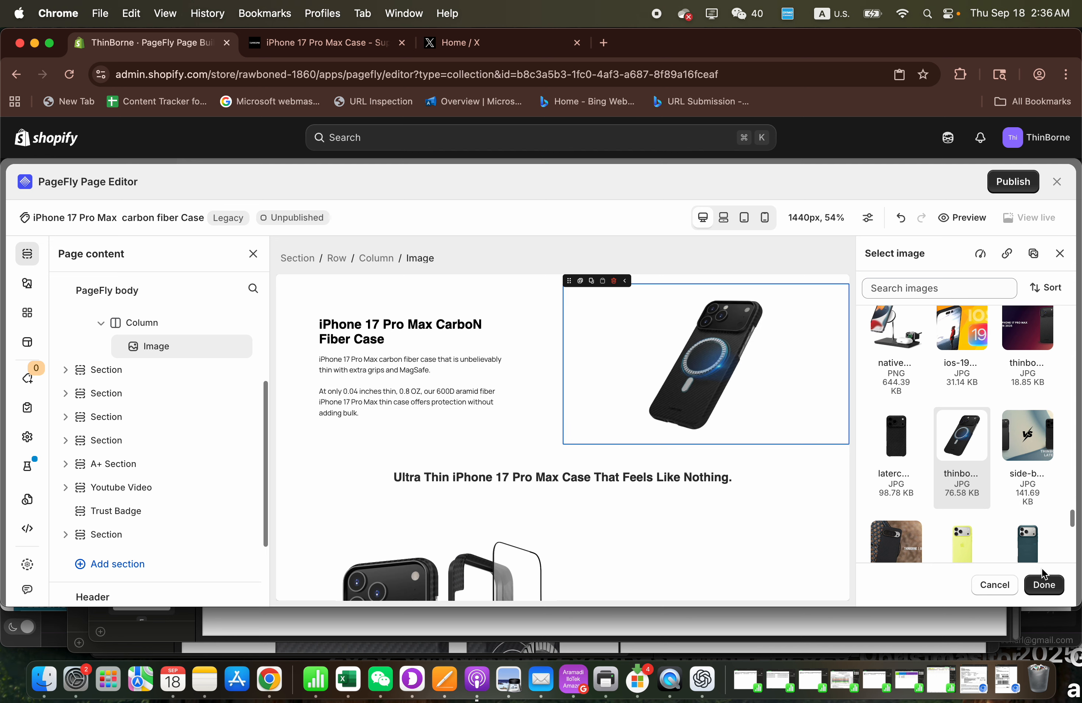
{"action": "left_click", "coordinate": [1043, 587]}
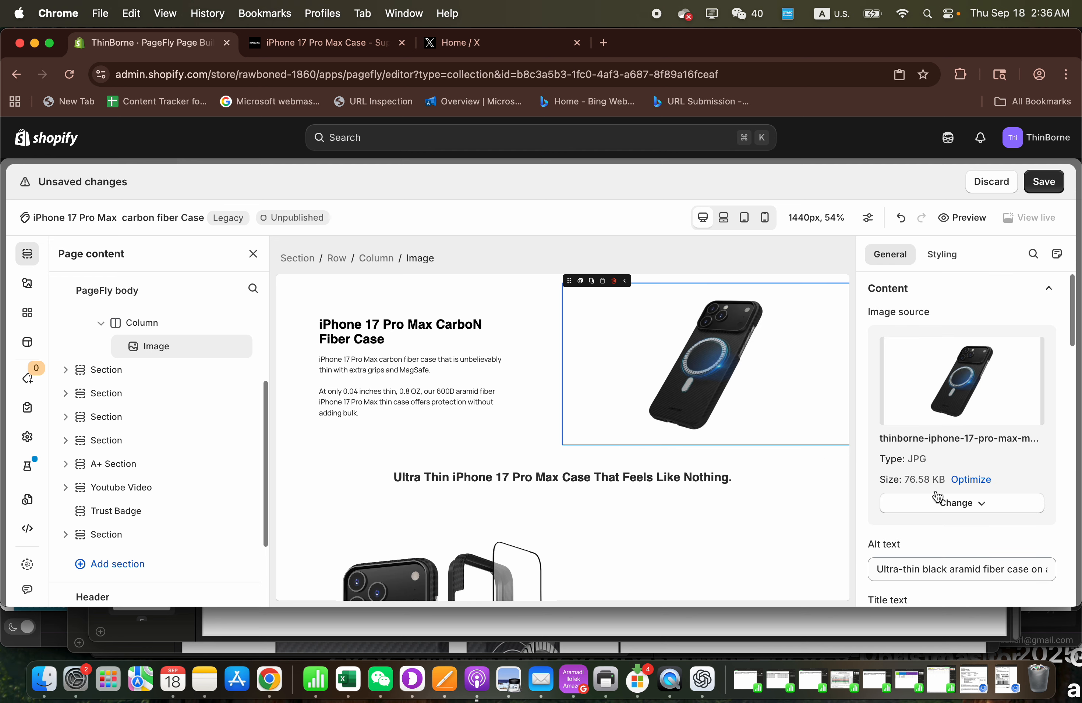
- Read the hero image's existing alt text through to its end
{"action": "left_click", "coordinate": [921, 570]}
{"action": "key", "text": "super+a"}
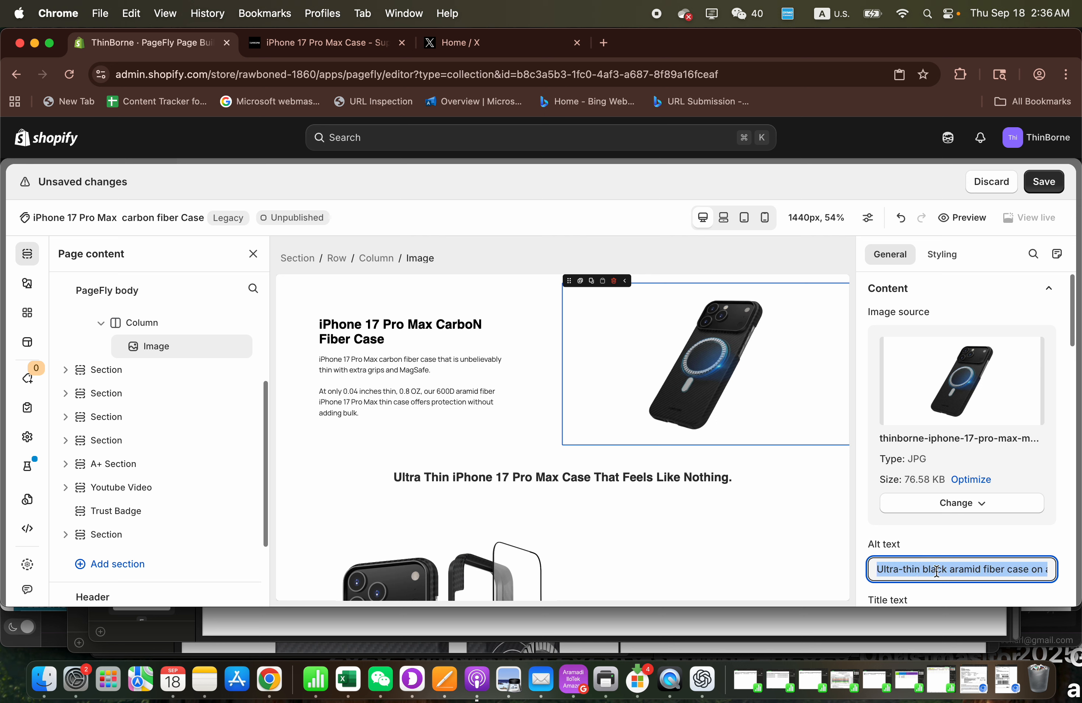
{"action": "left_click", "coordinate": [930, 571]}
{"action": "left_click_drag", "start_coordinate": [930, 570], "coordinate": [1053, 579]}
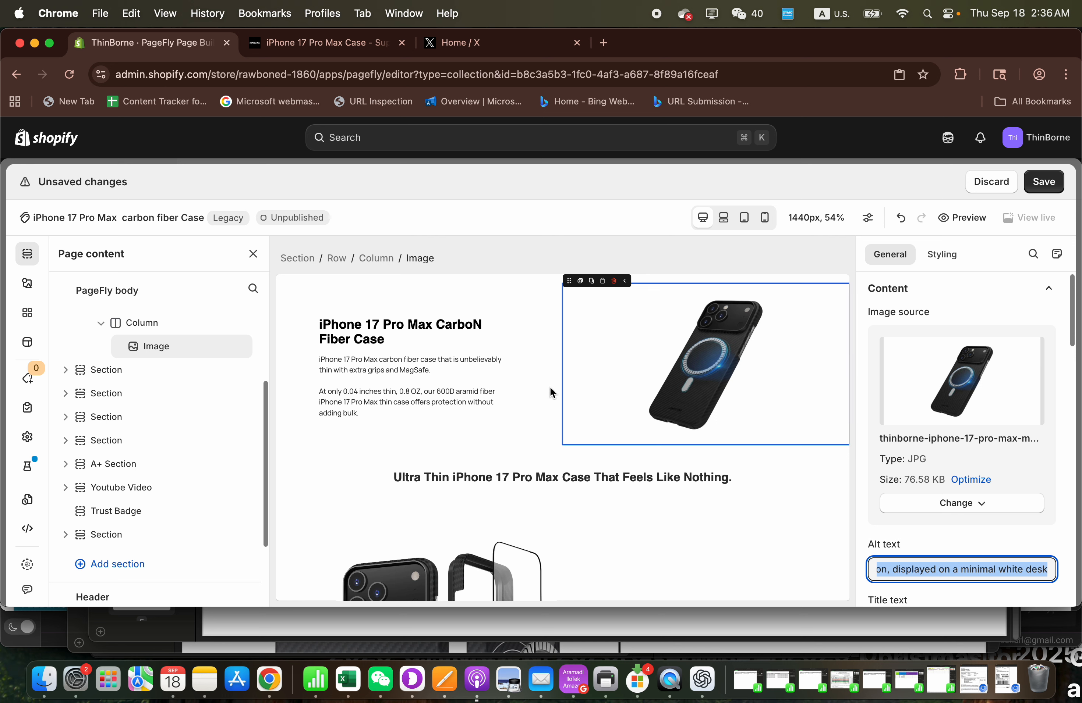
- Correct "CarboN" to "Carbon" in the page's main heading
{"action": "left_click", "coordinate": [486, 327]}
{"action": "key", "text": "BackSpace"}
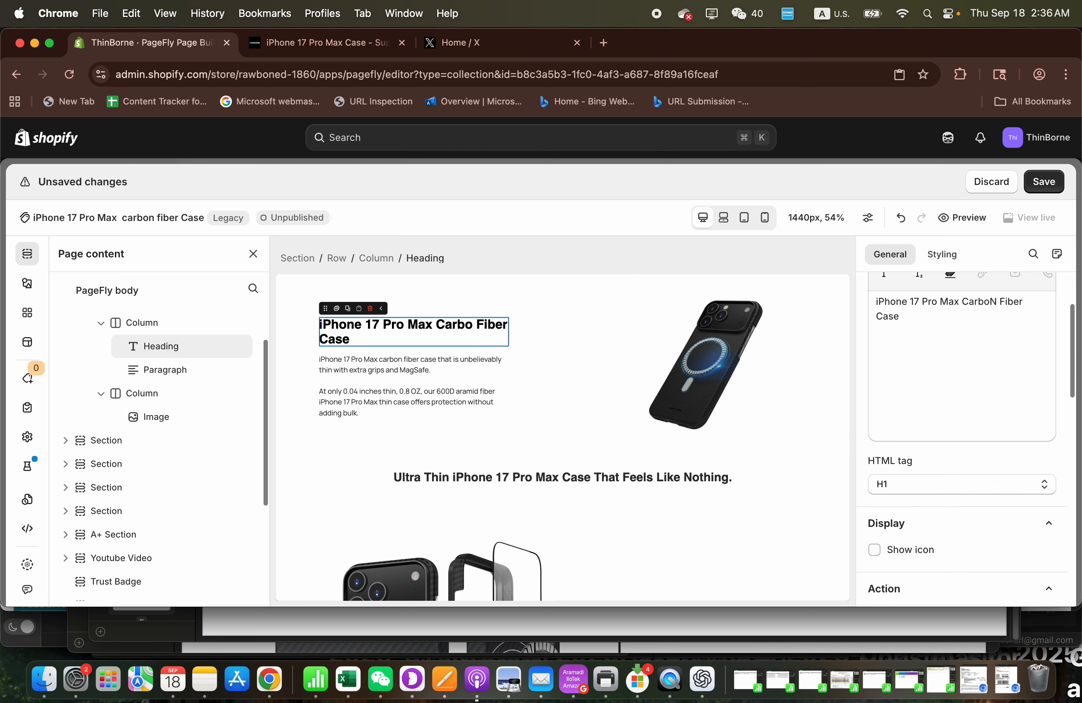
{"action": "type", "text": "n"}
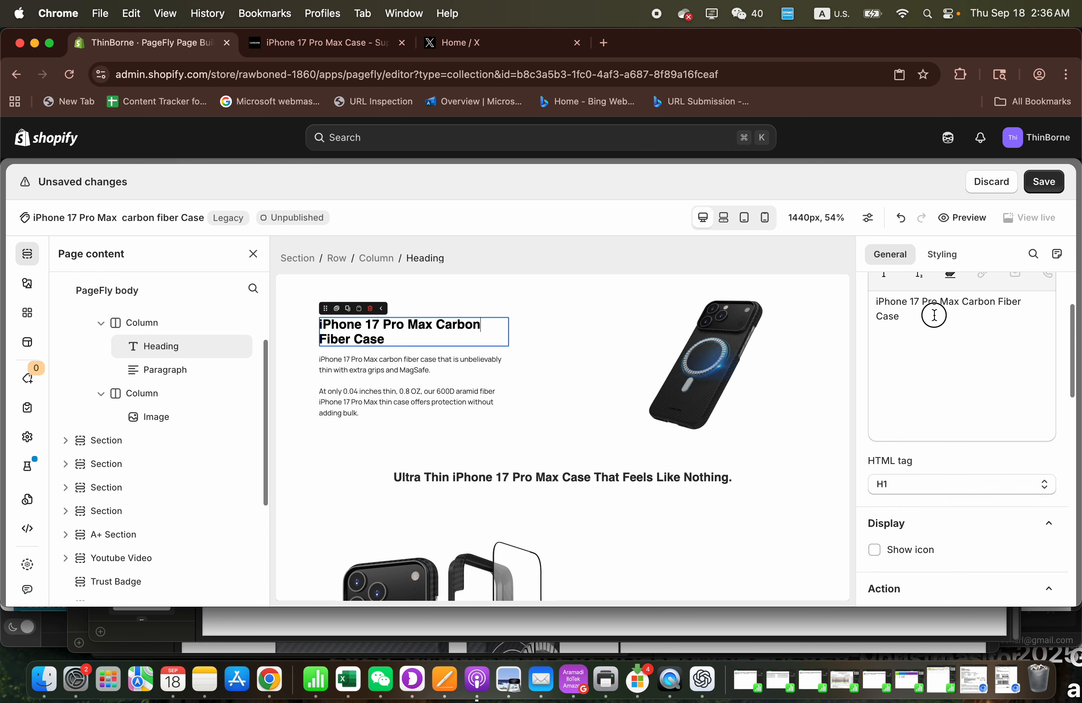
{"action": "left_click_drag", "start_coordinate": [934, 315], "coordinate": [863, 302]}
- Set the hero image's alt text to "iphone 17 pro max carbon fiber case back view with magsafe sign to show it is compatible with magsafe"
{"action": "left_click", "coordinate": [685, 361]}
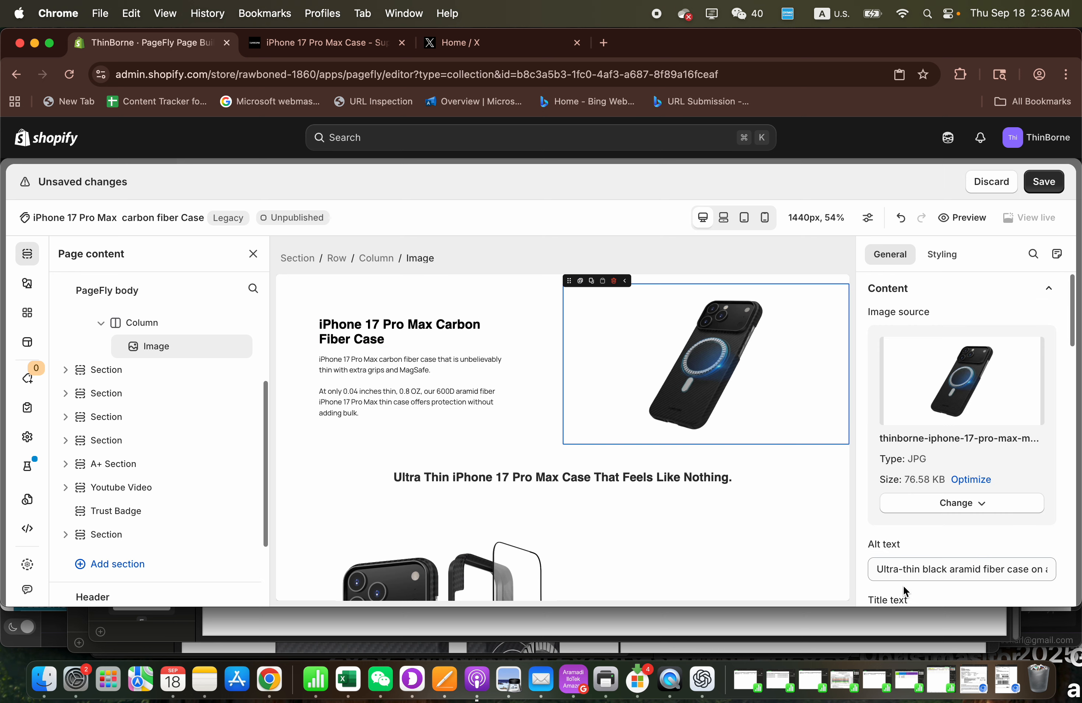
{"action": "triple_click", "coordinate": [896, 568]}
{"action": "type", "text": "ip"}
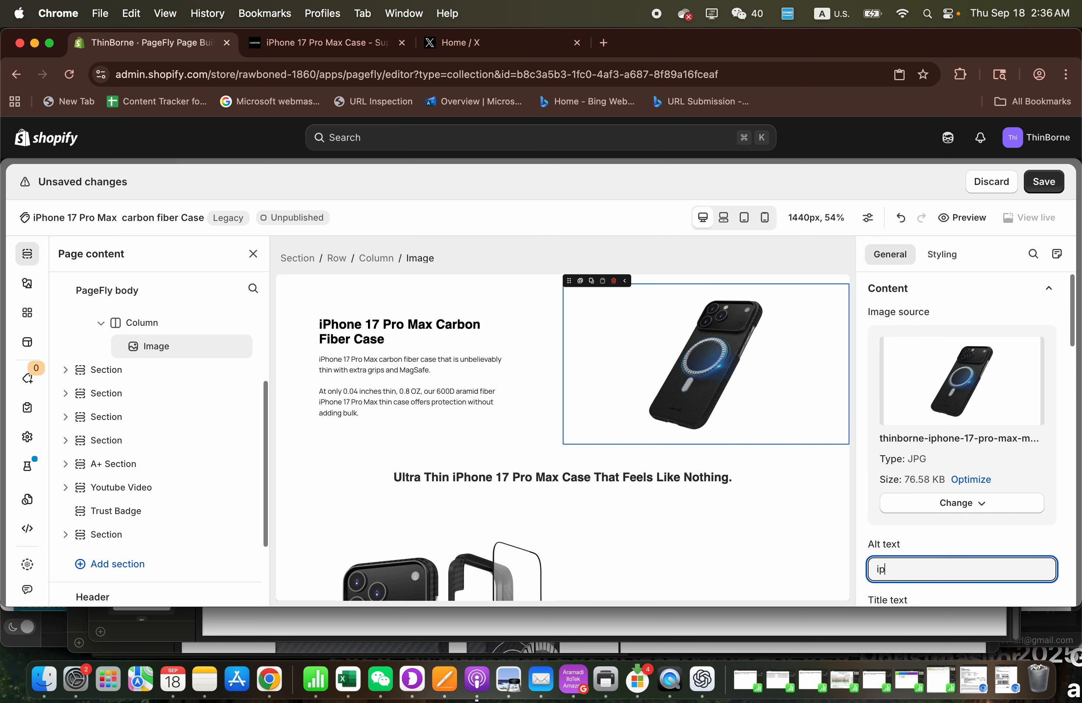
{"action": "type", "text": "hone 17 pro max carbon fiber case"}
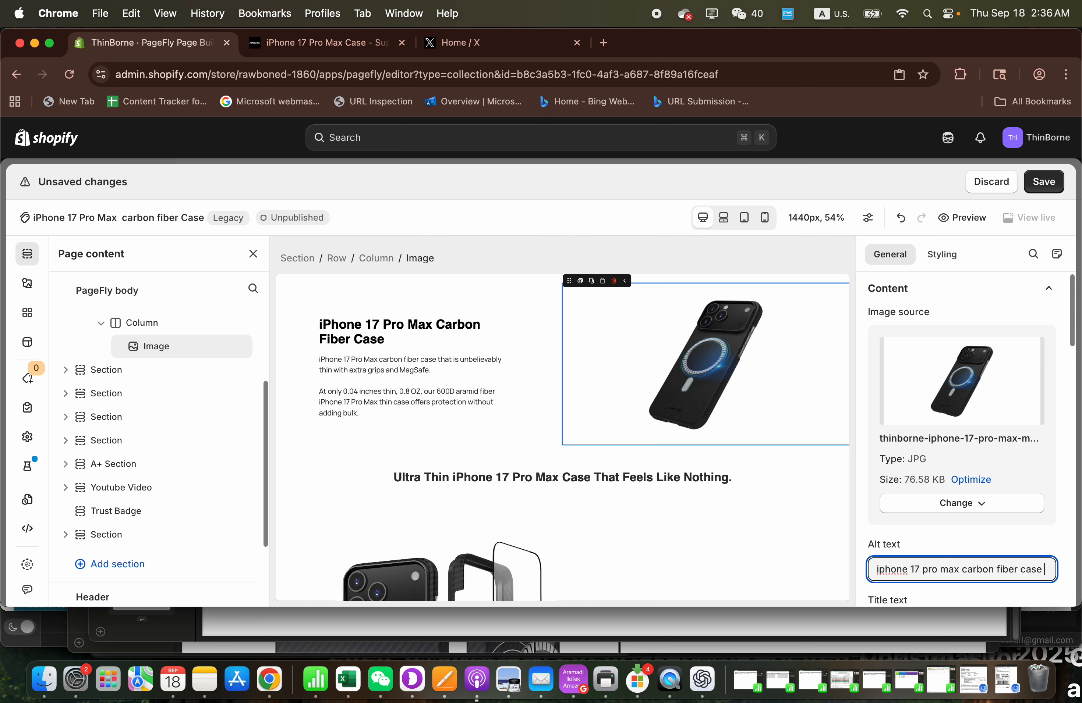
{"action": "type", "text": "iew"}
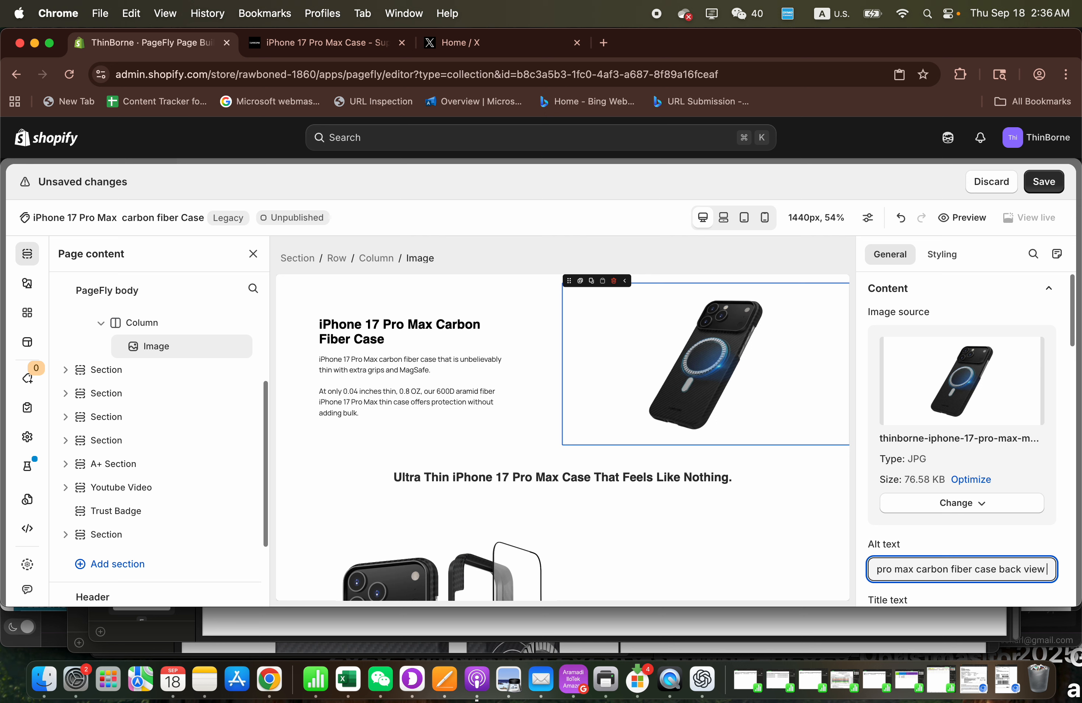
{"action": "type", "text": " with magsafe"}
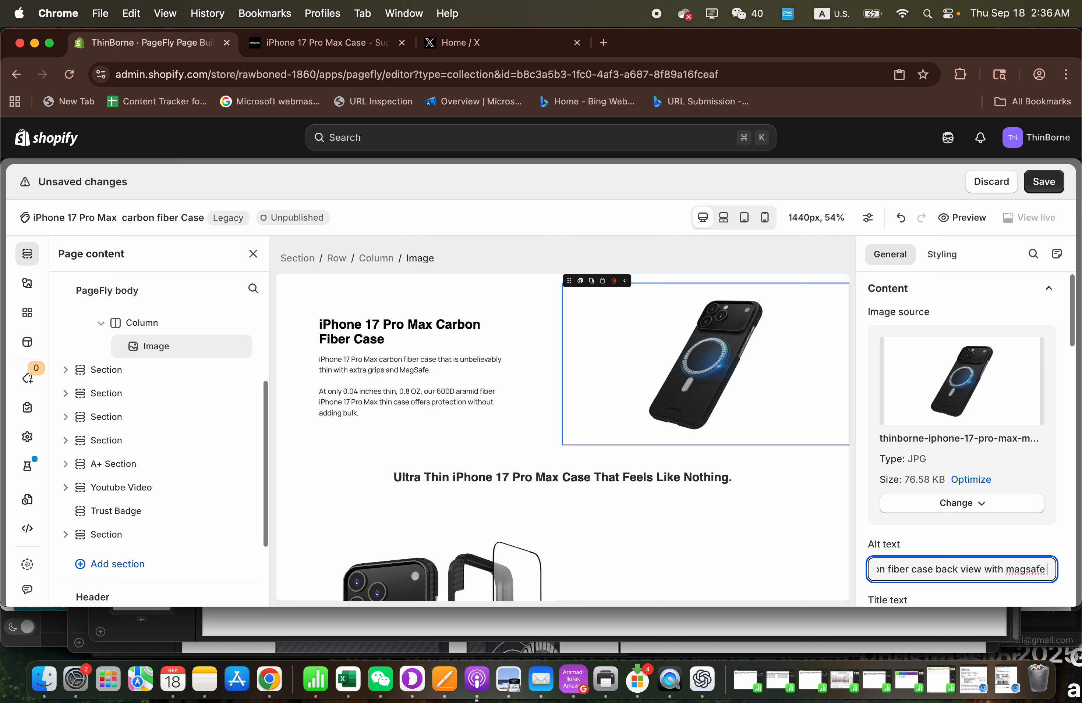
{"action": "type", "text": " sign to show it"}
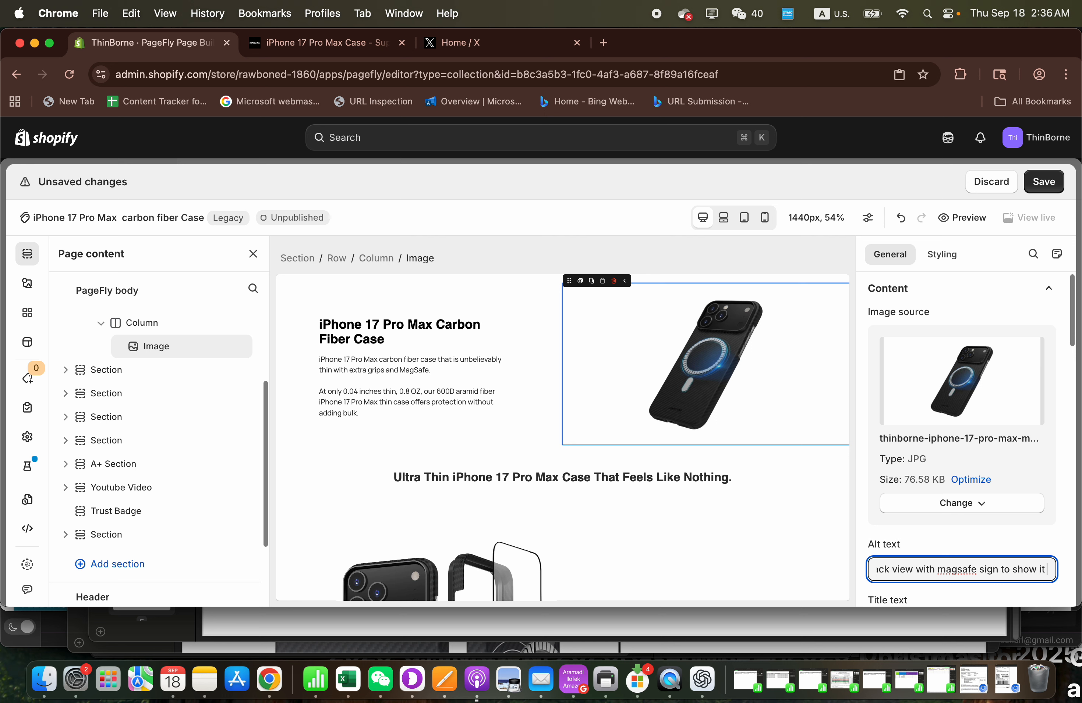
{"action": "type", "text": " is compatible with amsa"}
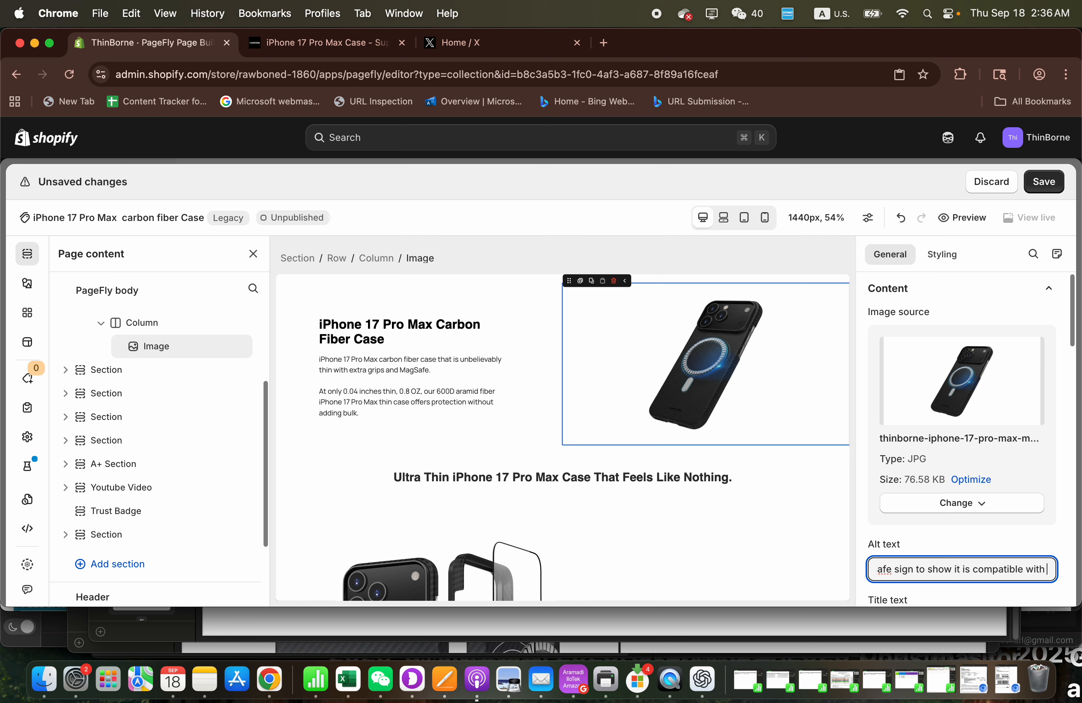
{"action": "key", "text": "BackSpace"}
{"action": "key", "text": "BackSpace"}
{"action": "key", "text": "BackSpace"}
{"action": "key", "text": "BackSpace"}
{"action": "type", "text": "magsafe"}
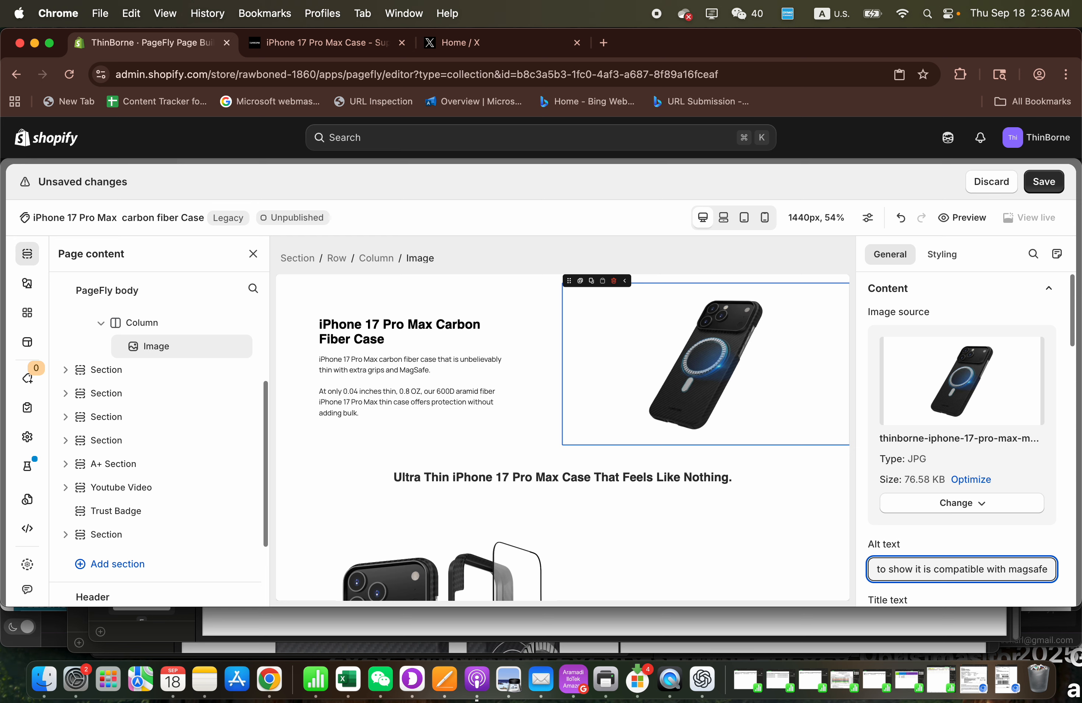
- Copy the drafted alt text and submit it to ChatGPT, prefixed with "alt text:", in the iPhone 17 Pro Max case chat
{"action": "key", "text": "super+a"}
{"action": "key", "text": "super+c"}
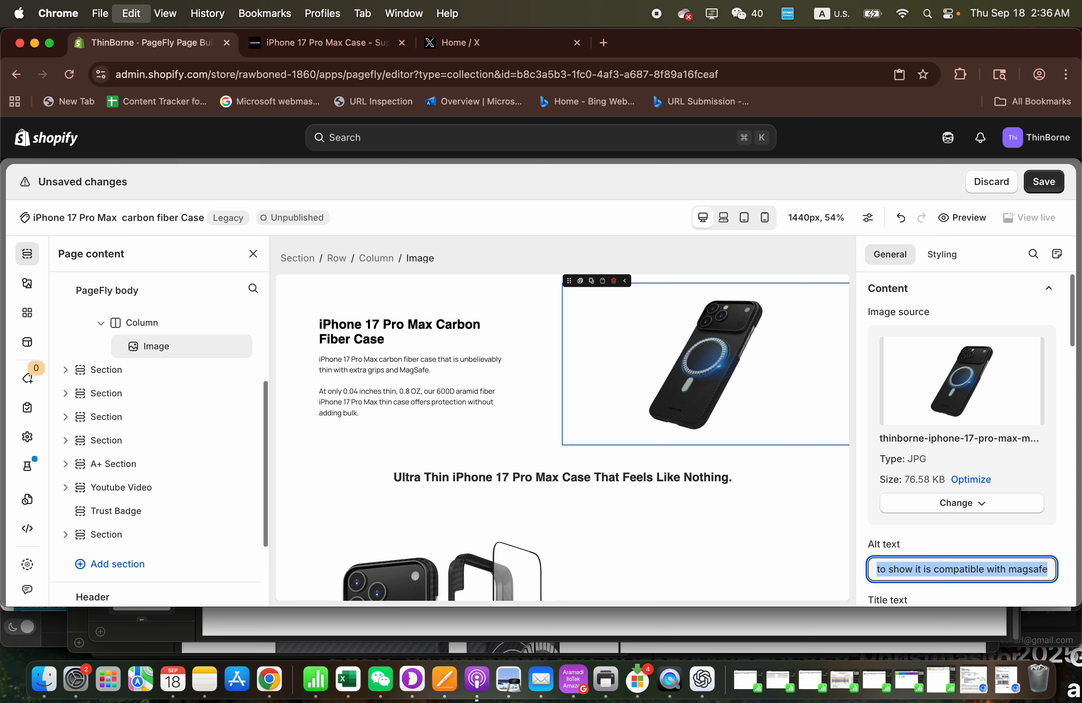
{"action": "left_click", "coordinate": [702, 679]}
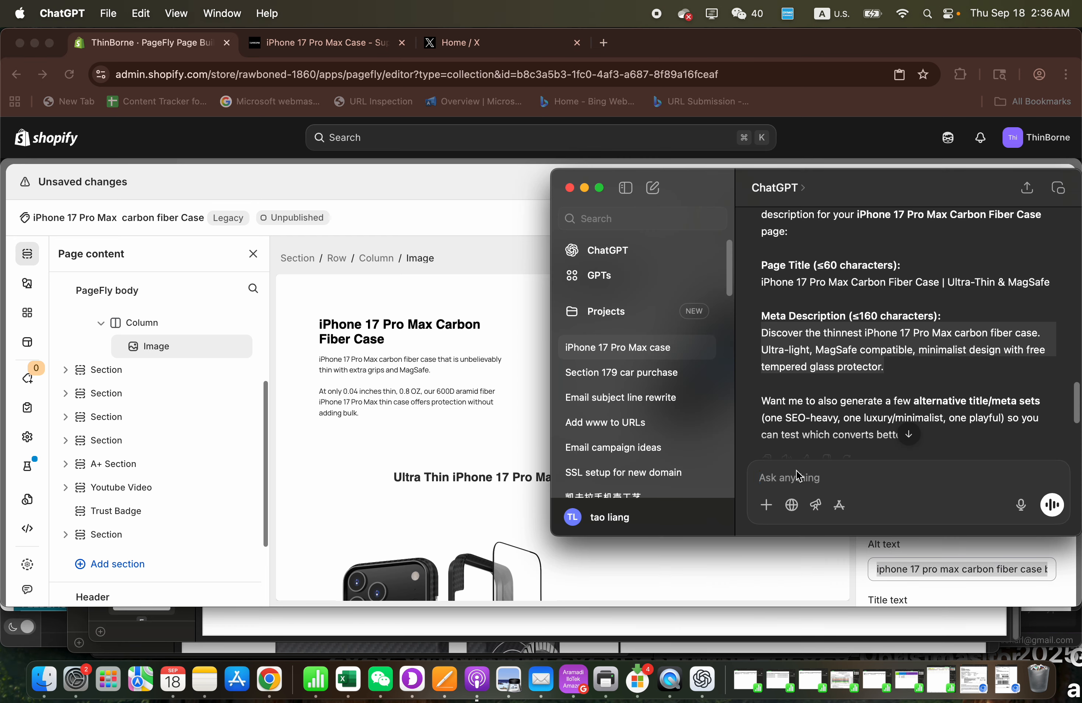
{"action": "type", "text": "alt"}
{"action": "type", "text": "al"}
{"action": "type", "text": "t text:"}
{"action": "key", "text": "super+v"}
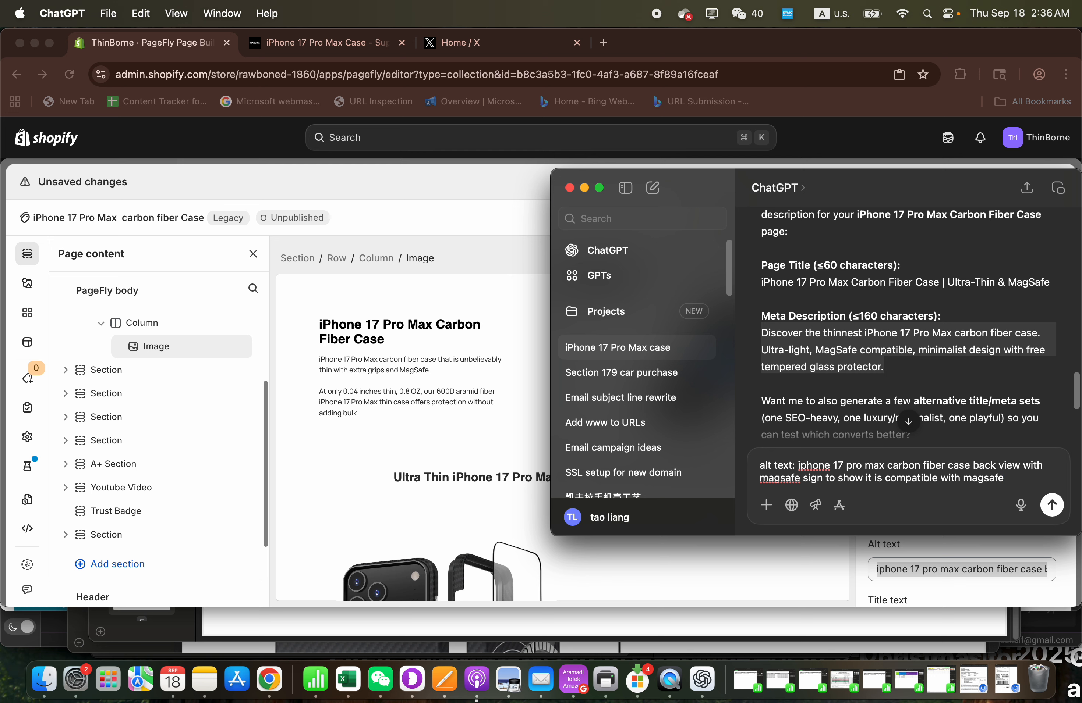
{"action": "key", "text": "Return"}
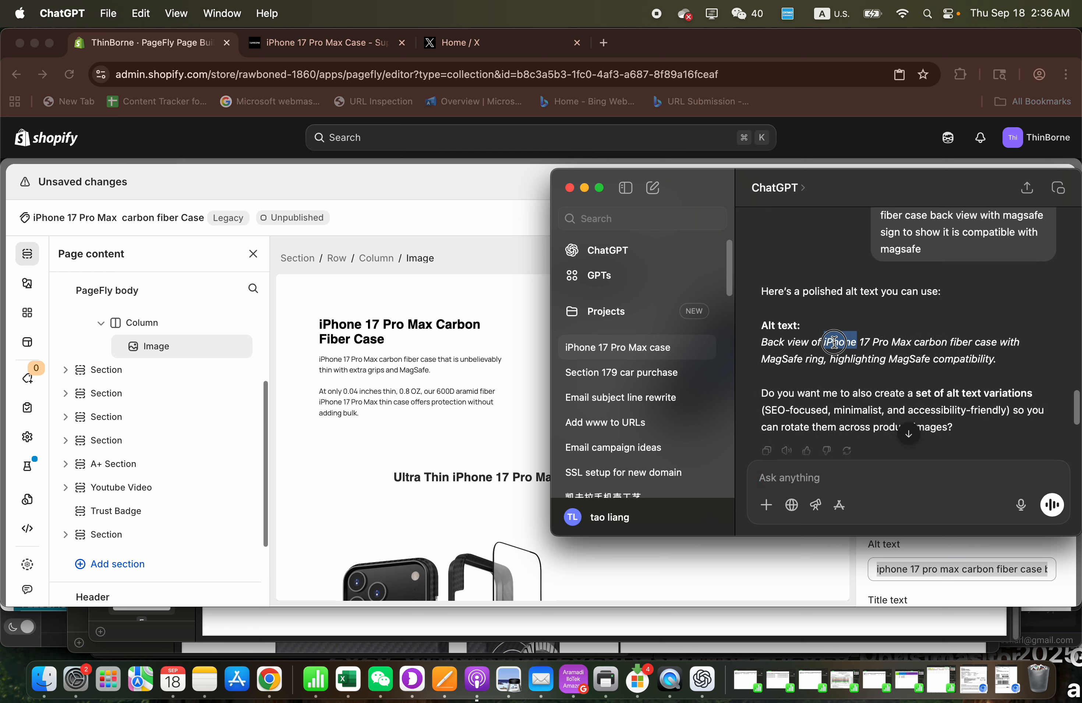
- Replace the hero image's alt text with ChatGPT's version, "Back view of iPhone 17 Pro Max carbon fiber case with MagSafe ring, highlighting MagSafe compatibility."
{"action": "triple_click", "coordinate": [834, 343]}
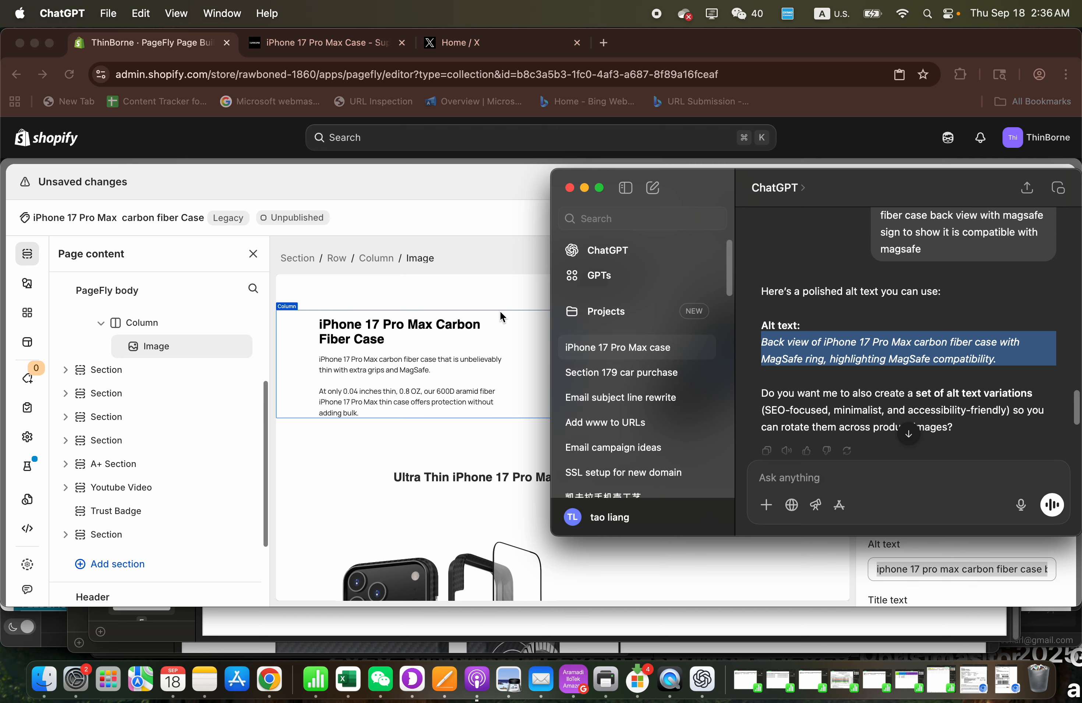
{"action": "left_click", "coordinate": [501, 284]}
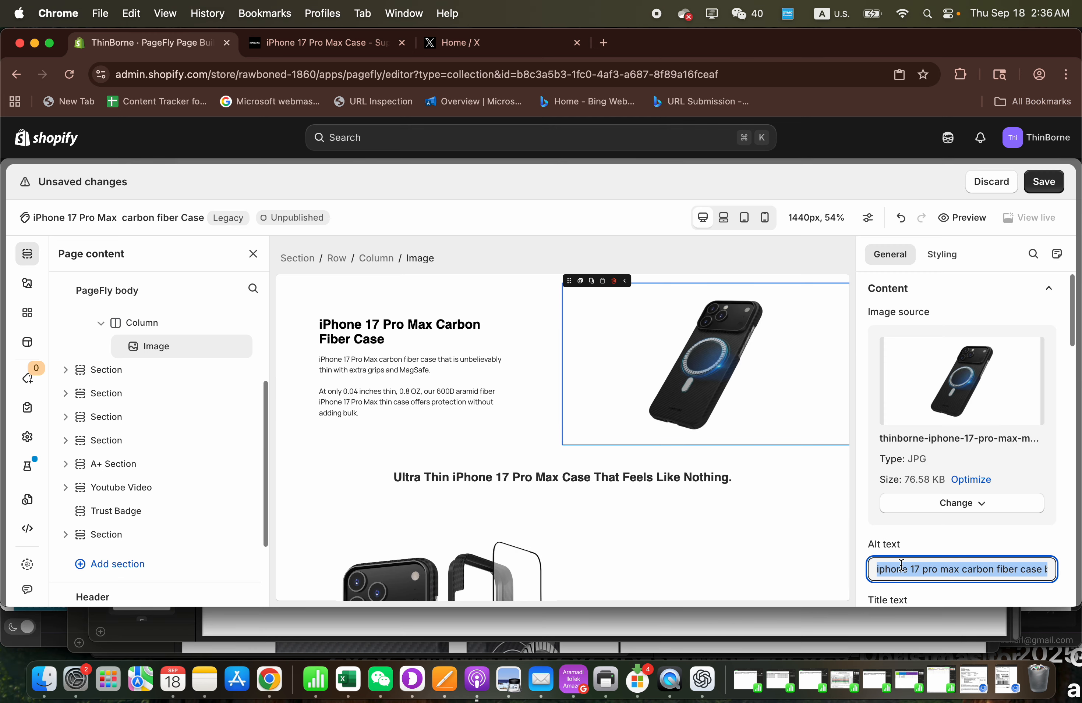
{"action": "key", "text": "super+v"}
{"action": "scroll", "coordinate": [823, 489], "scroll_direction": "down", "scroll_amount": 3}
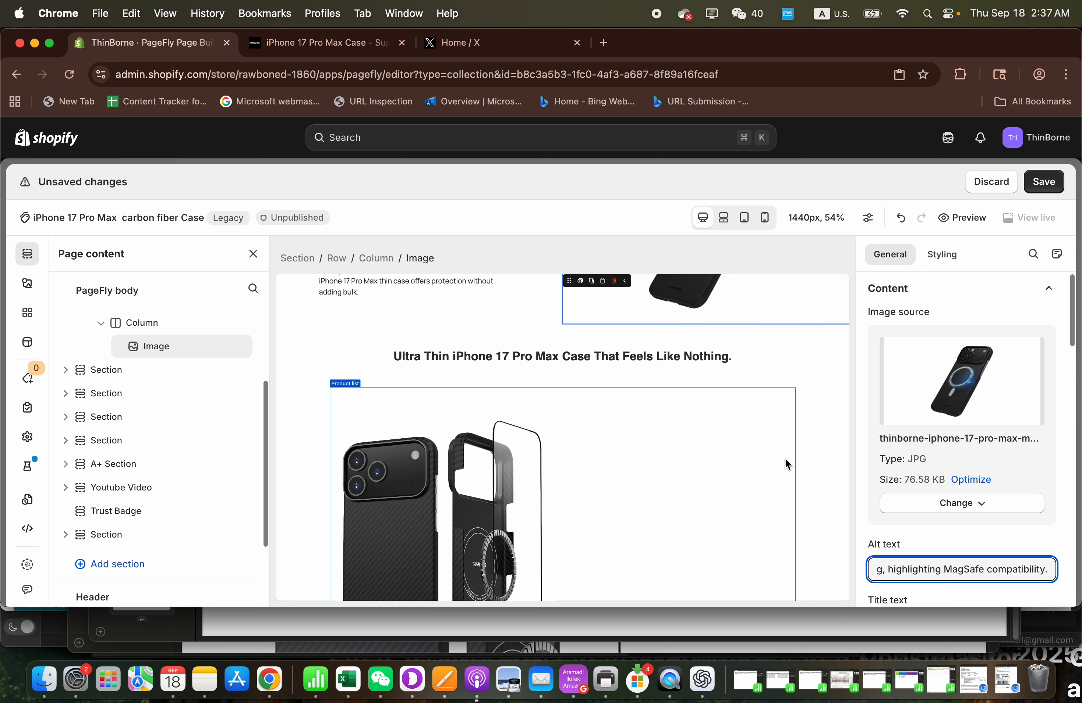
{"action": "scroll", "coordinate": [786, 460], "scroll_direction": "up", "scroll_amount": 1}
- Remove "Ultra Thin" from the heading above the product list and set its HTML tag to H2
{"action": "left_click", "coordinate": [619, 403]}
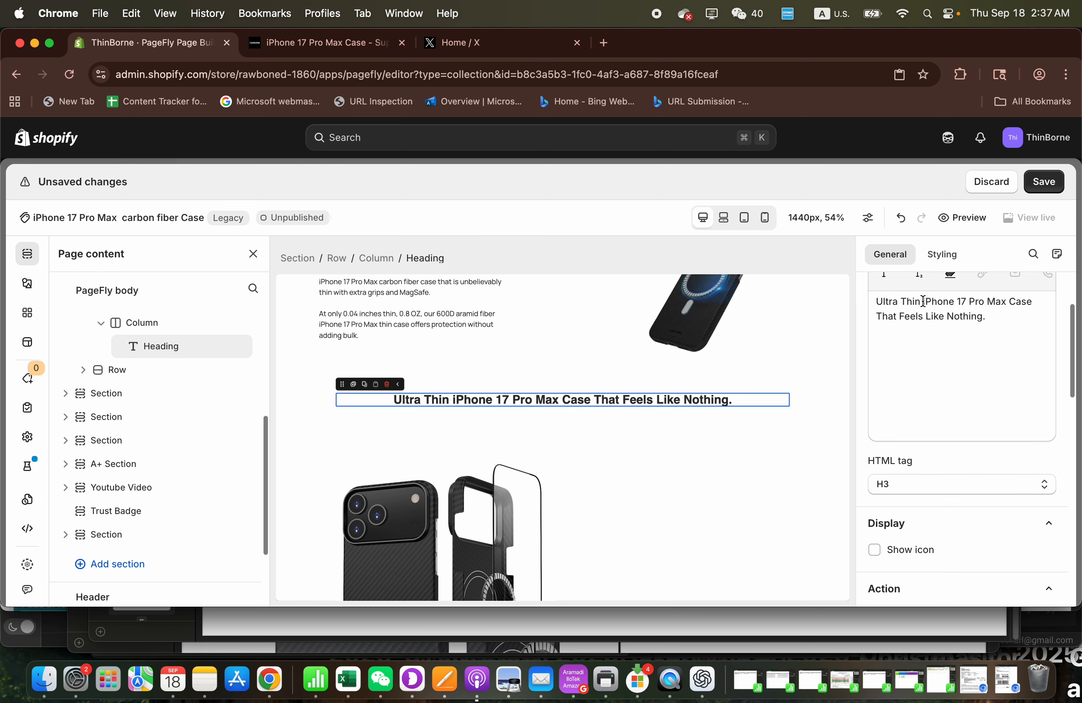
{"action": "left_click_drag", "start_coordinate": [919, 302], "coordinate": [857, 302]}
{"action": "key", "text": "BackSpace"}
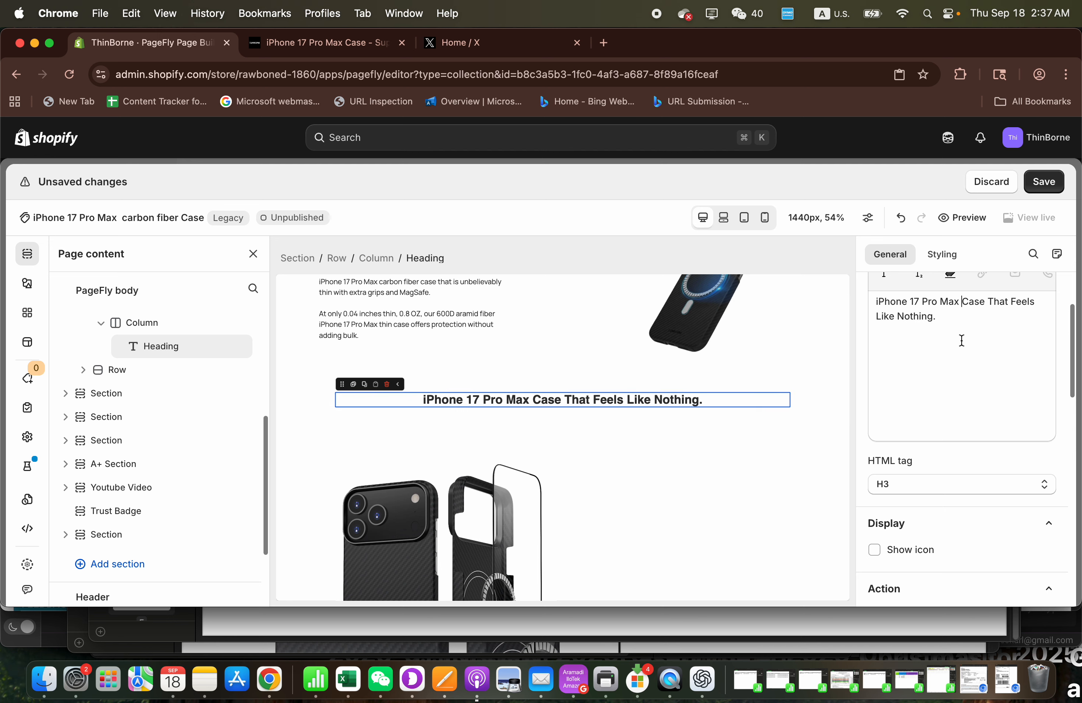
{"action": "left_click", "coordinate": [962, 302]}
{"action": "type", "text": "c"}
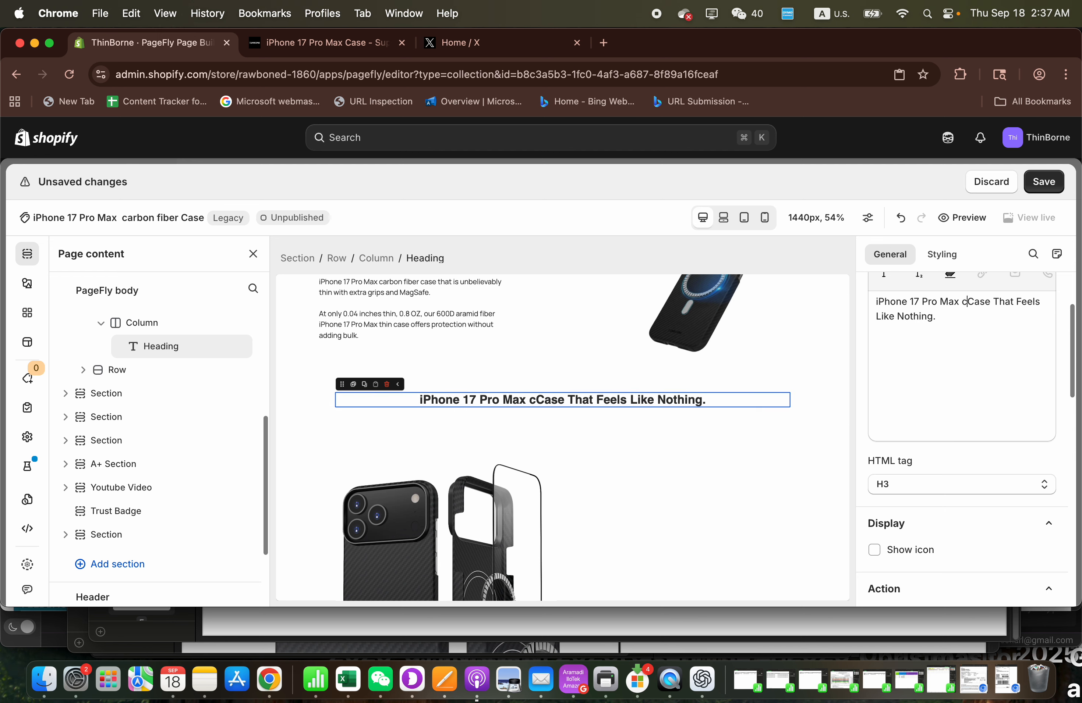
{"action": "left_click", "coordinate": [970, 498]}
{"action": "left_click", "coordinate": [902, 350]}
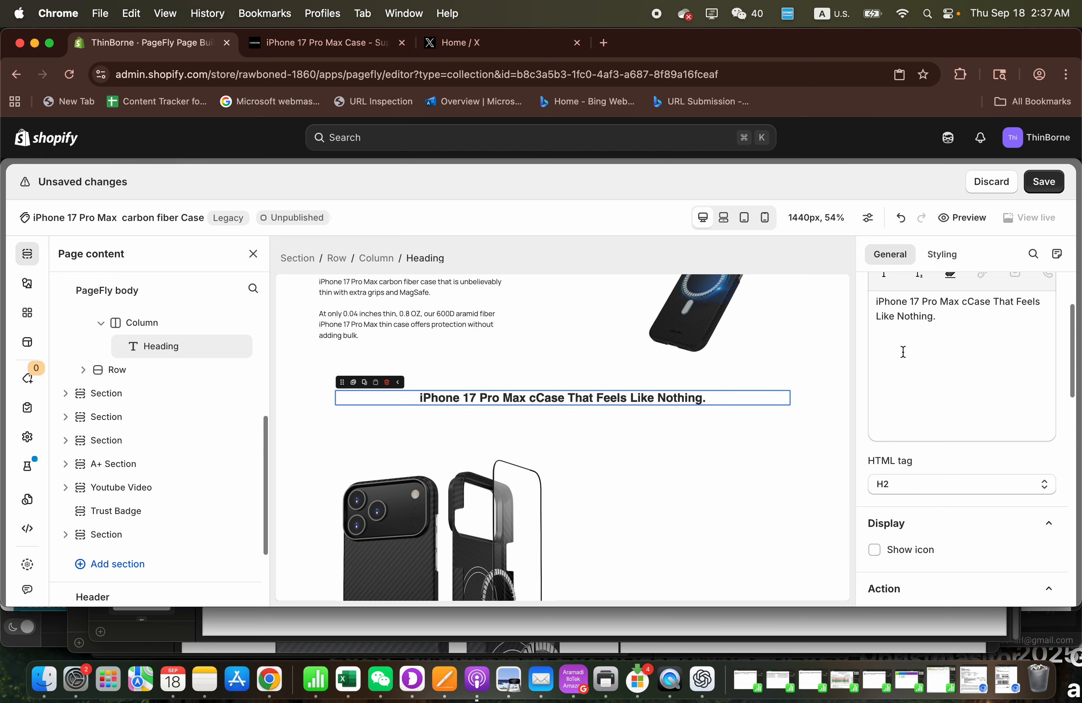
- Complete the heading as "iPhone 17 Pro Max Carbon Fiber Case That Feels Like Nothing At All" and save the page
{"action": "scroll", "coordinate": [941, 390], "scroll_direction": "up", "scroll_amount": 2}
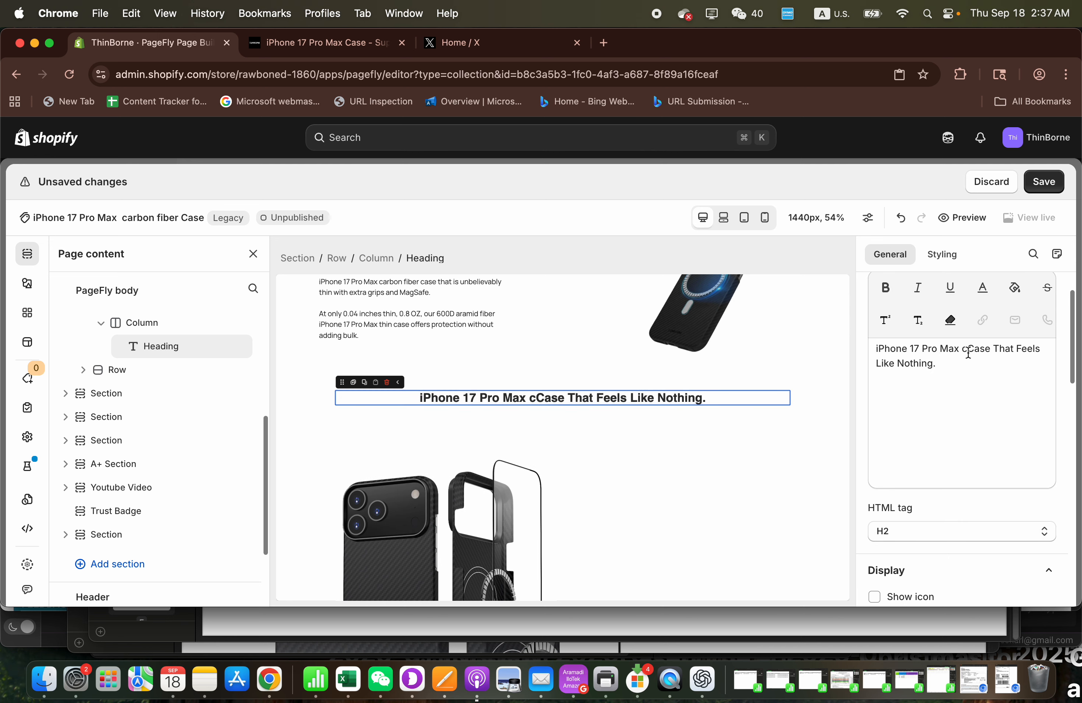
{"action": "key", "text": "BackSpace"}
{"action": "type", "text": "Carbon F"}
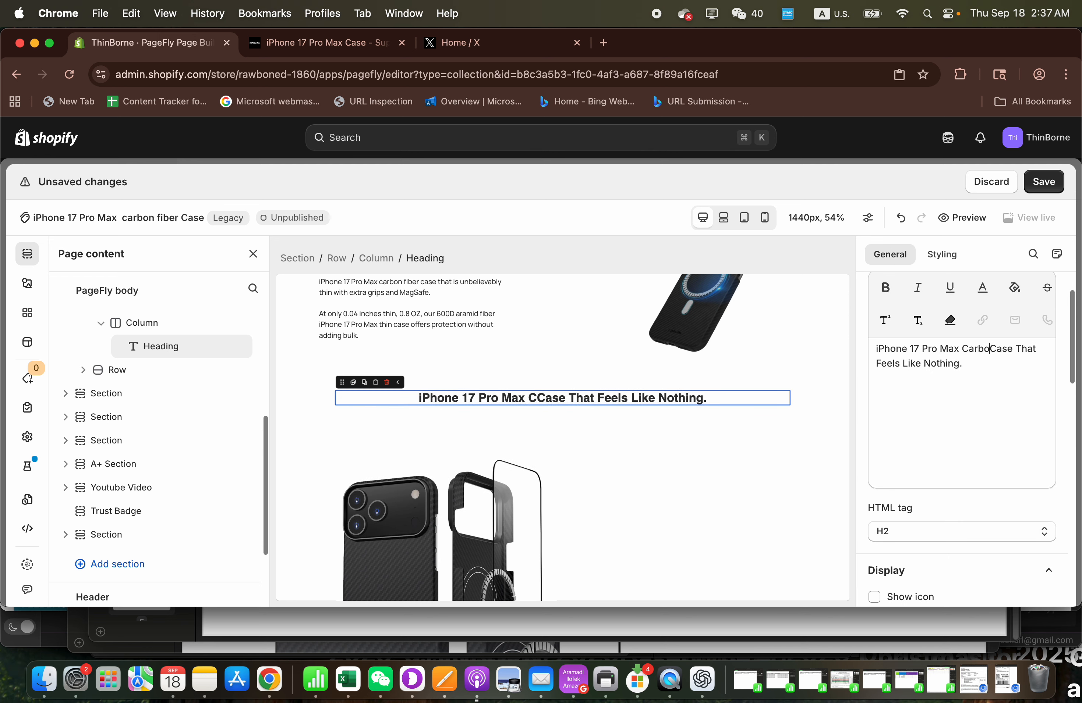
{"action": "type", "text": "iber "}
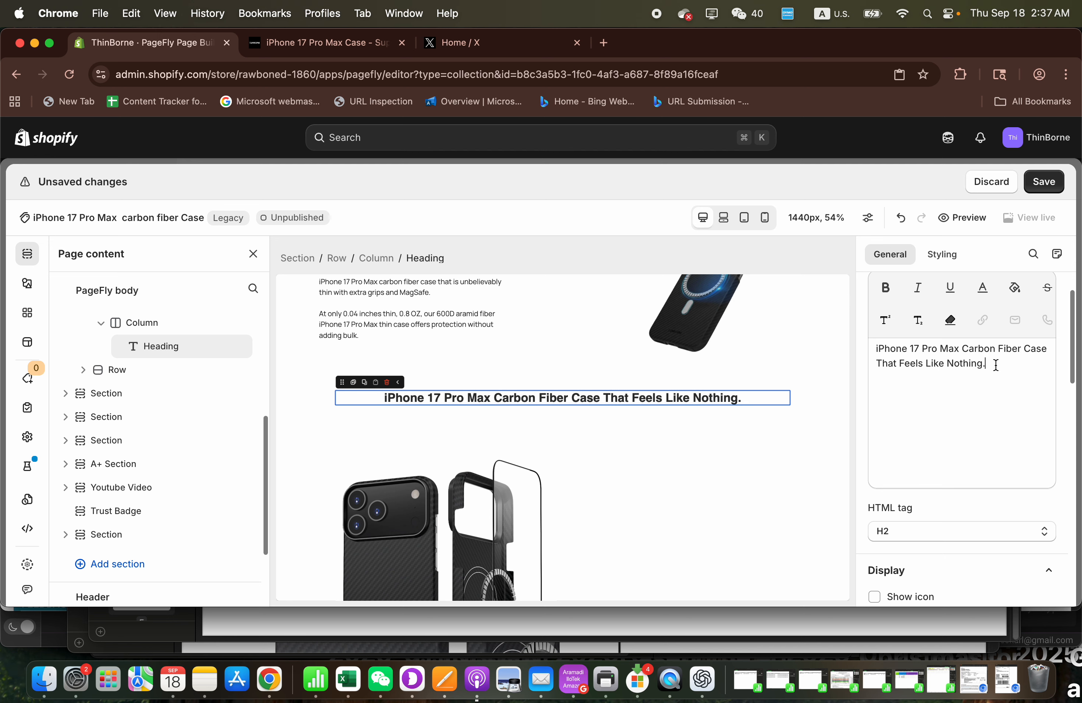
{"action": "type", "text": "At AI"}
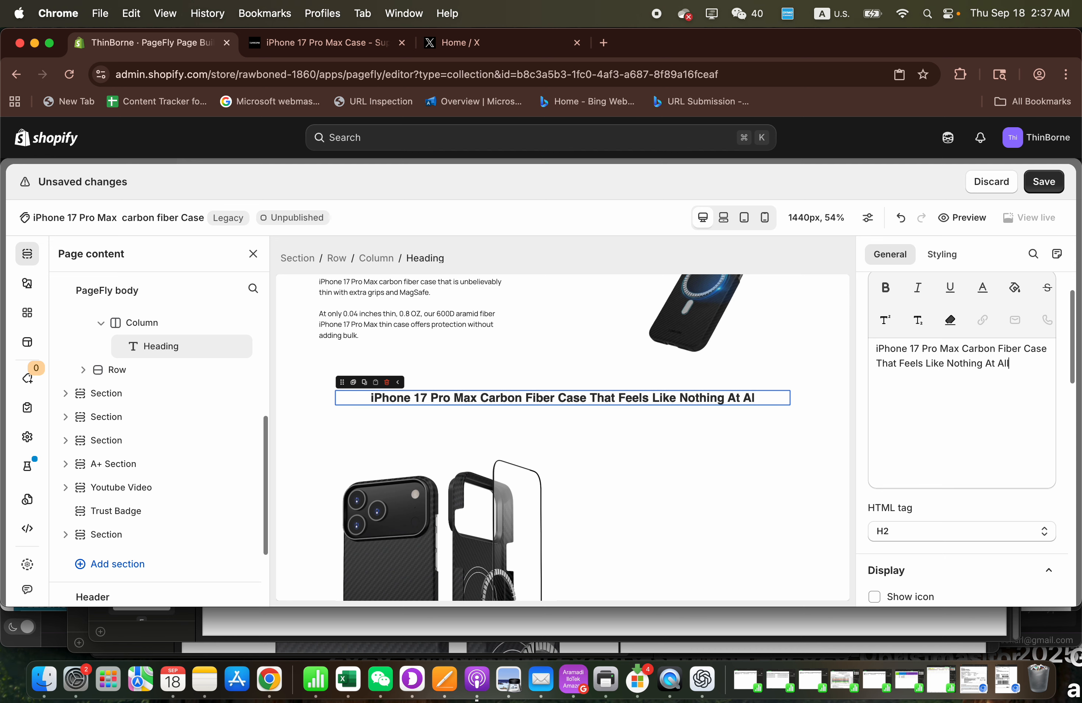
{"action": "left_click", "coordinate": [1043, 182]}
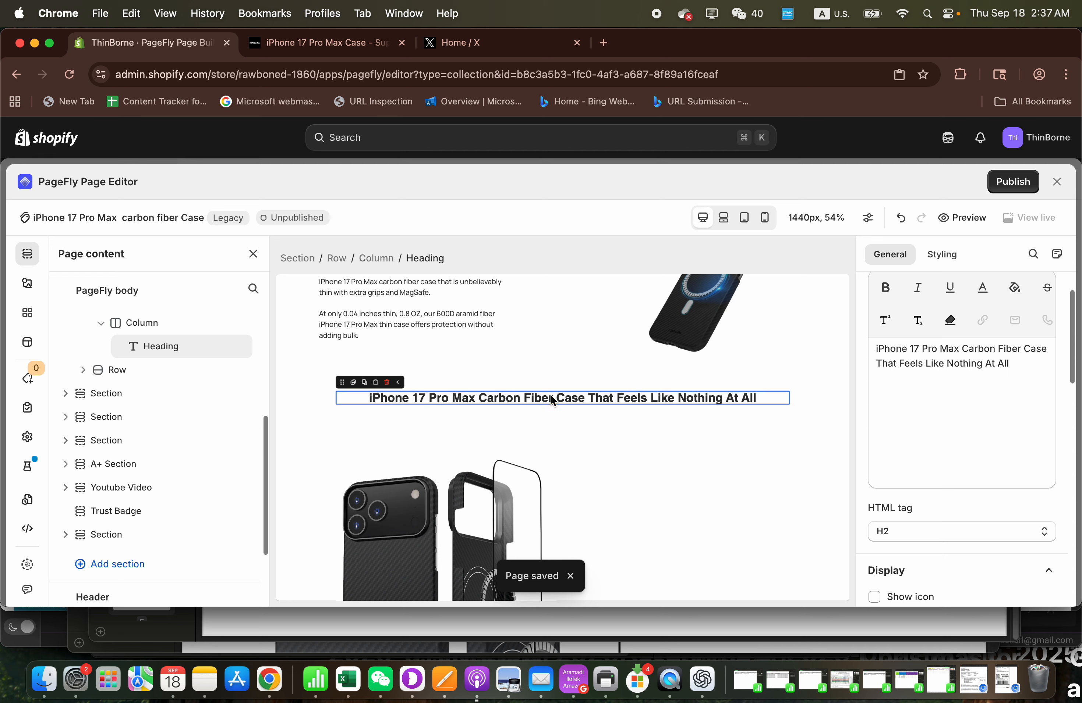
- Examine the product section and the custom collections in the "You Might Also Like" collection list
{"action": "scroll", "coordinate": [600, 448], "scroll_direction": "down", "scroll_amount": 5}
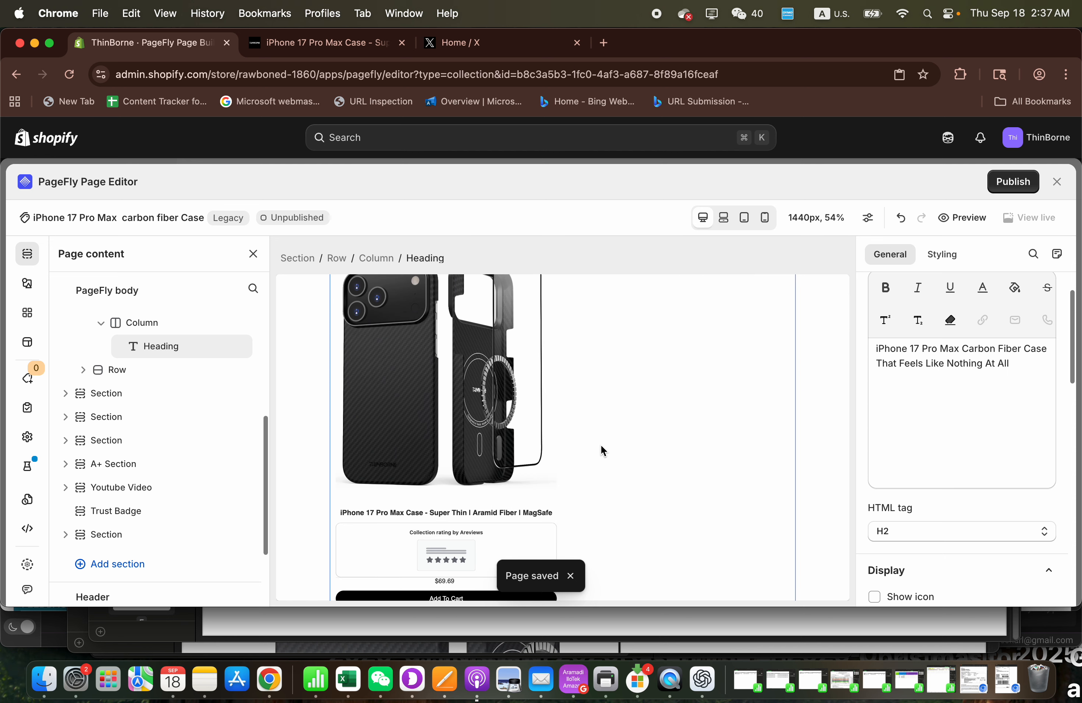
{"action": "scroll", "coordinate": [688, 427], "scroll_direction": "down", "scroll_amount": 4}
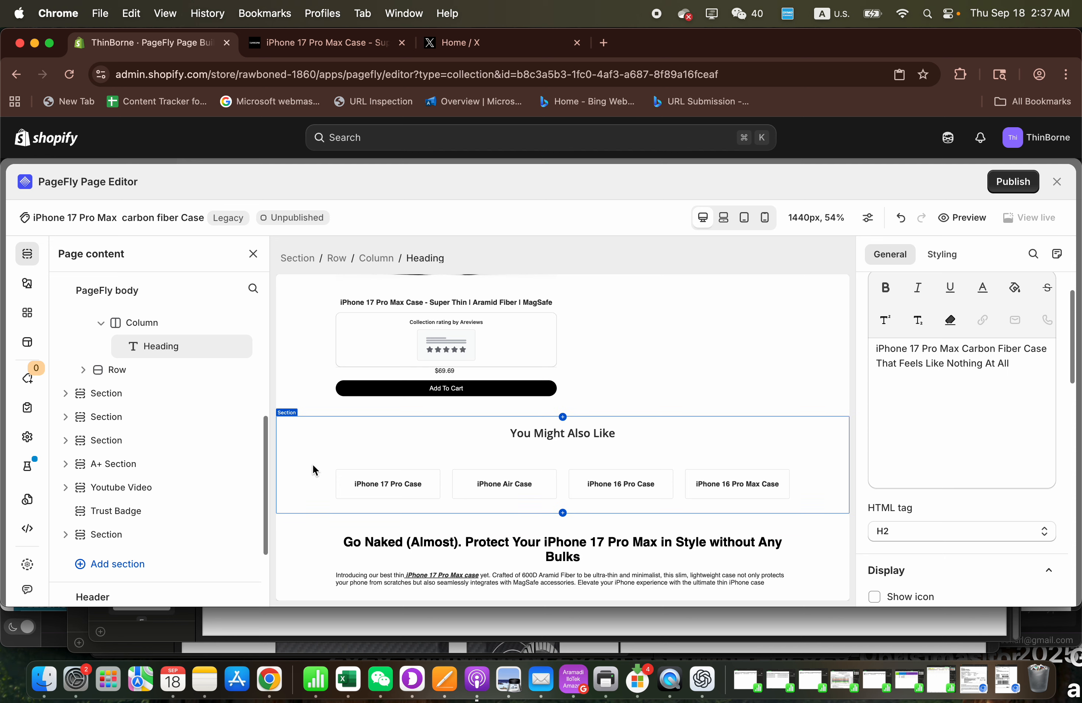
{"action": "scroll", "coordinate": [313, 466], "scroll_direction": "down", "scroll_amount": 2}
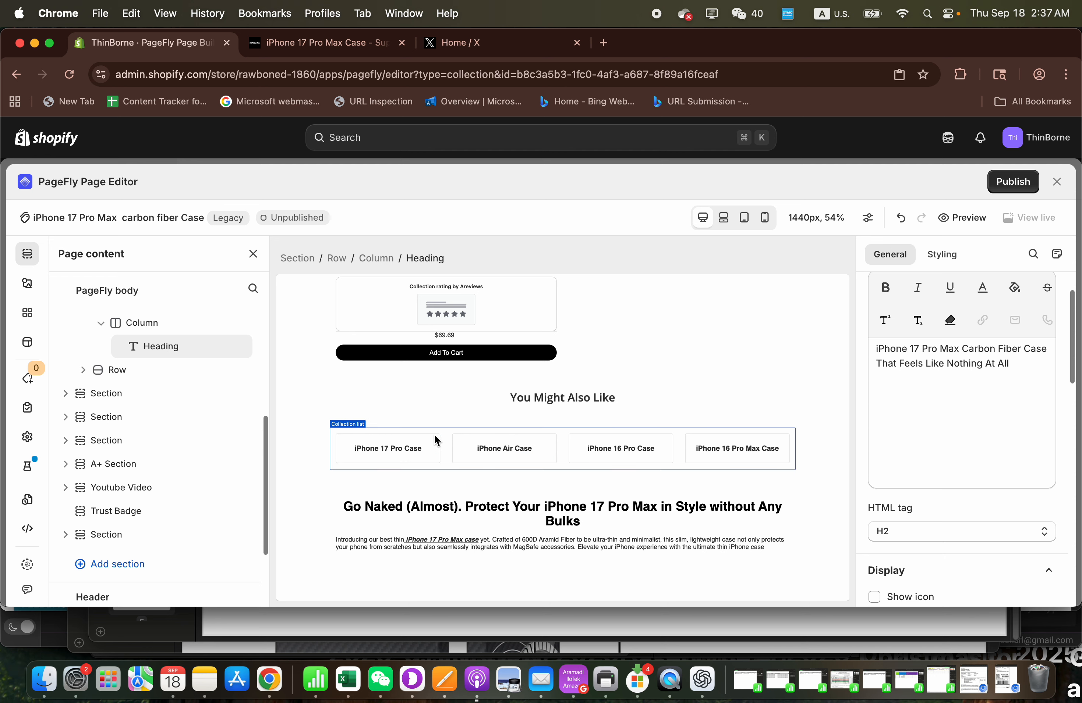
{"action": "left_click", "coordinate": [352, 441]}
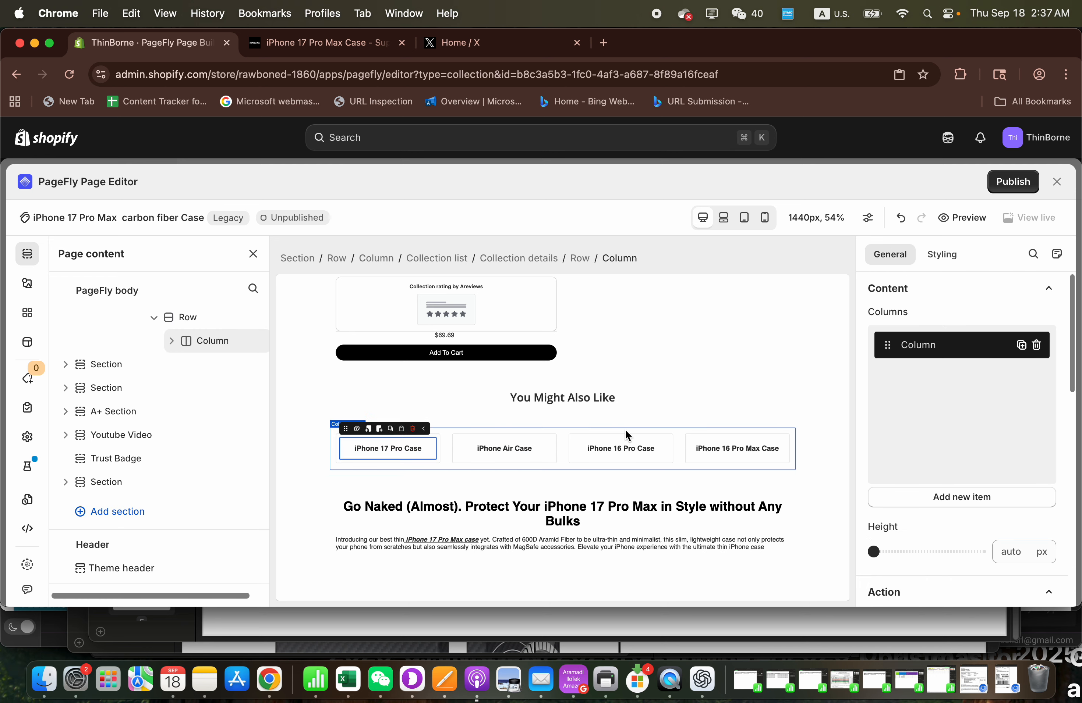
{"action": "scroll", "coordinate": [183, 405], "scroll_direction": "up", "scroll_amount": 2}
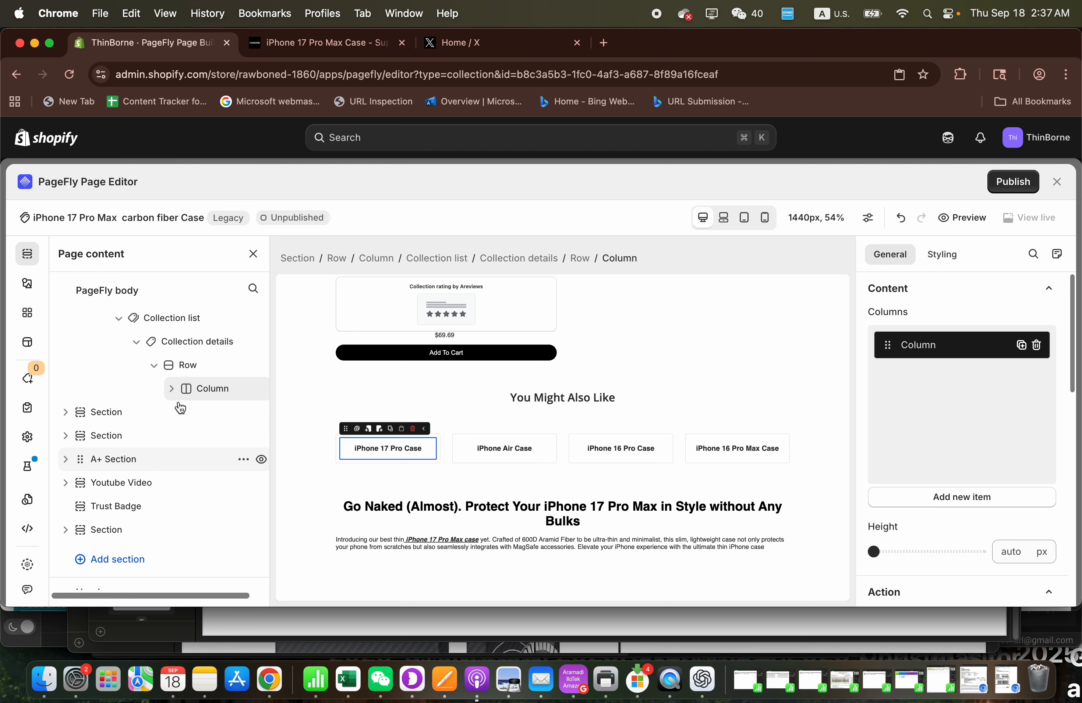
{"action": "left_click", "coordinate": [201, 343]}
{"action": "left_click", "coordinate": [176, 318]}
{"action": "scroll", "coordinate": [178, 322], "scroll_direction": "up", "scroll_amount": 1}
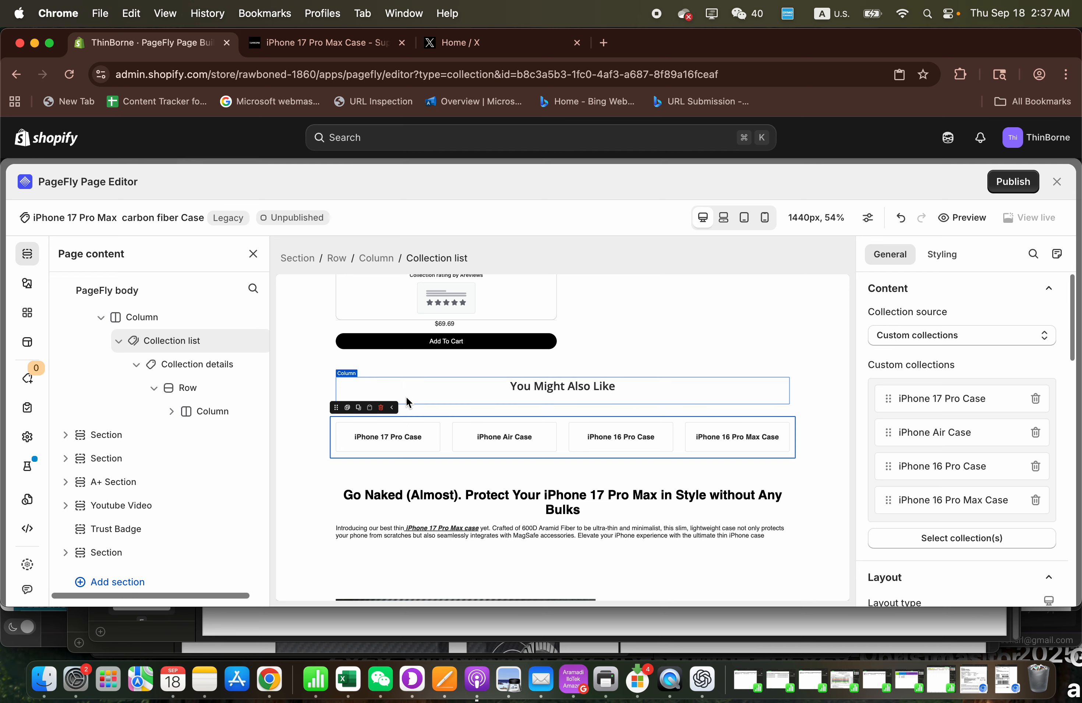
{"action": "scroll", "coordinate": [405, 398], "scroll_direction": "up", "scroll_amount": 1}
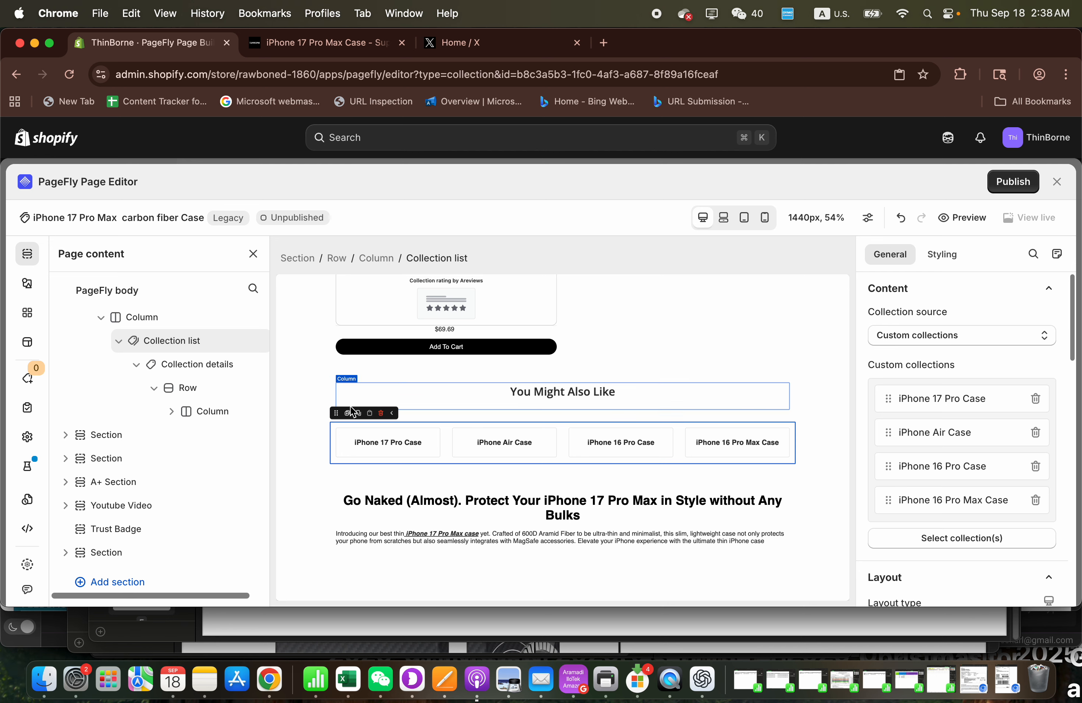
{"action": "scroll", "coordinate": [303, 425], "scroll_direction": "up", "scroll_amount": 2}
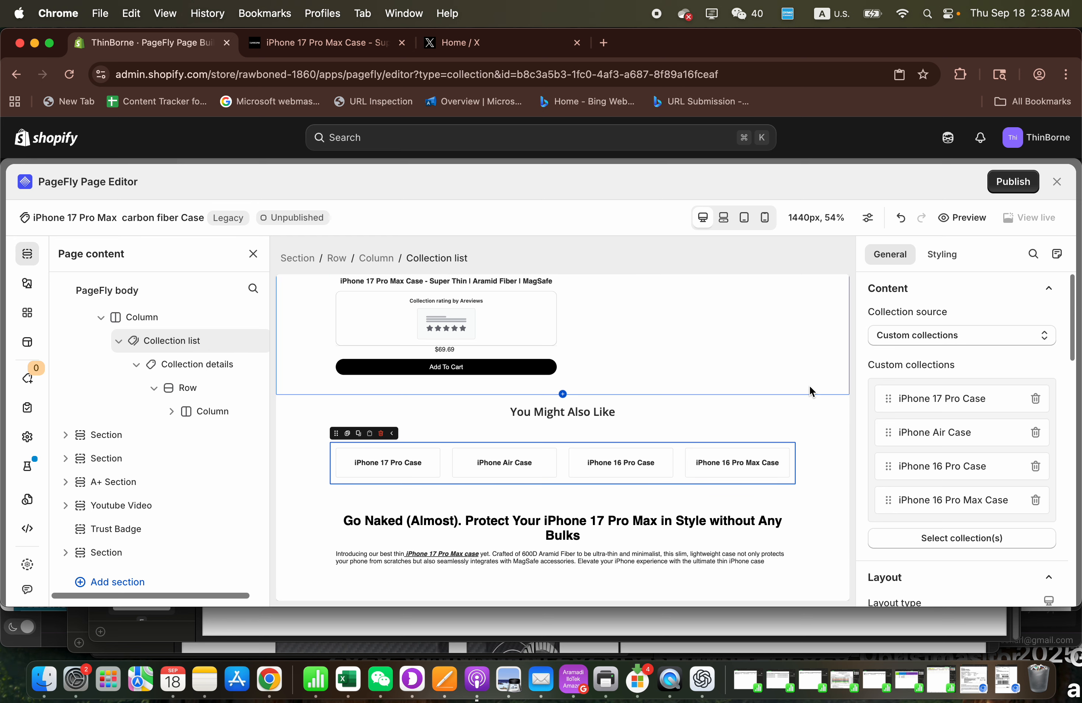
{"action": "scroll", "coordinate": [936, 415], "scroll_direction": "down", "scroll_amount": 2}
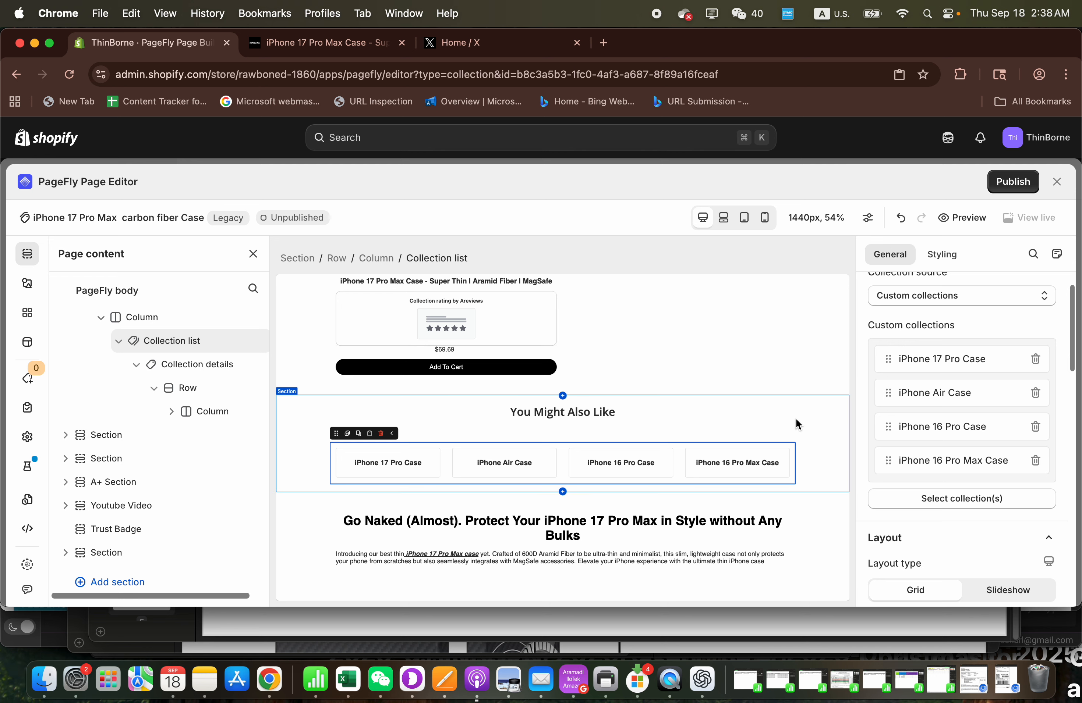
- Try to replace "iPhone 17 Pro Case" in the "You Might Also Like" list, searching the collections for "IPHONE 17 PRO CARBON FIBER"
{"action": "left_click", "coordinate": [1036, 361]}
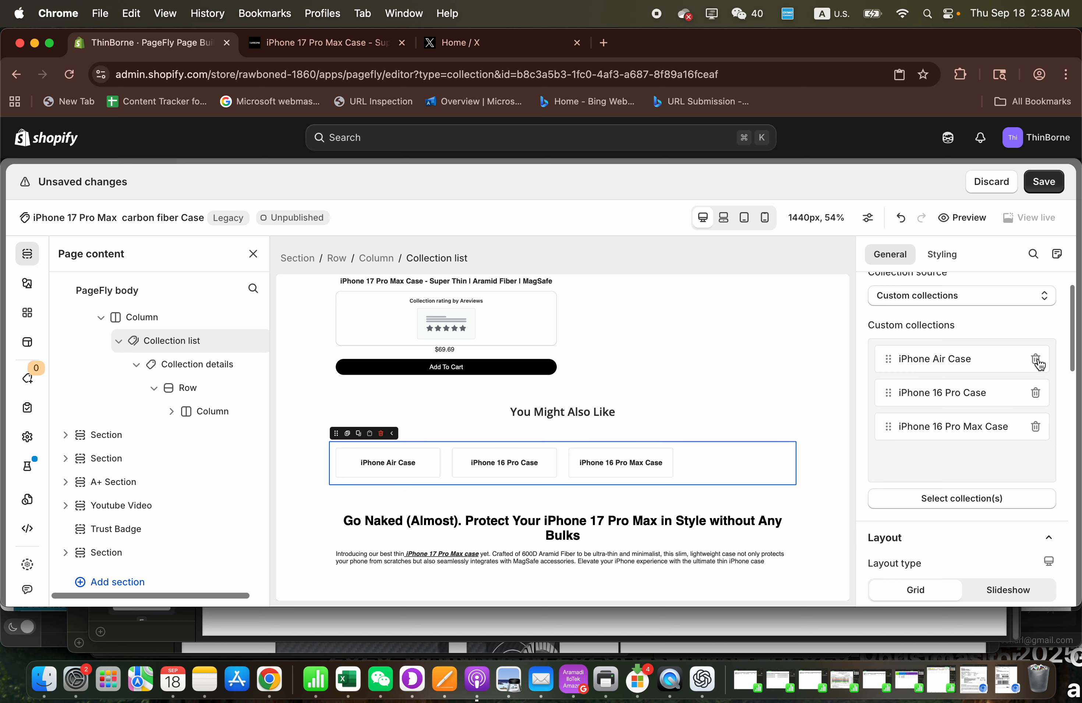
{"action": "left_click", "coordinate": [931, 501]}
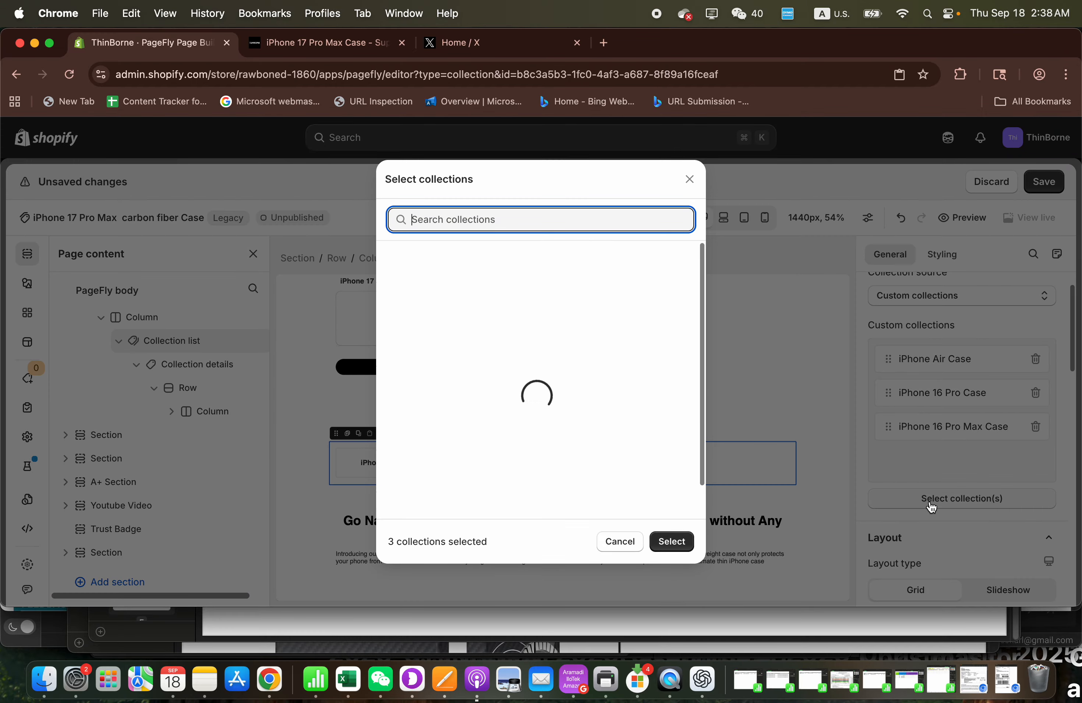
{"action": "type", "text": "IPH"}
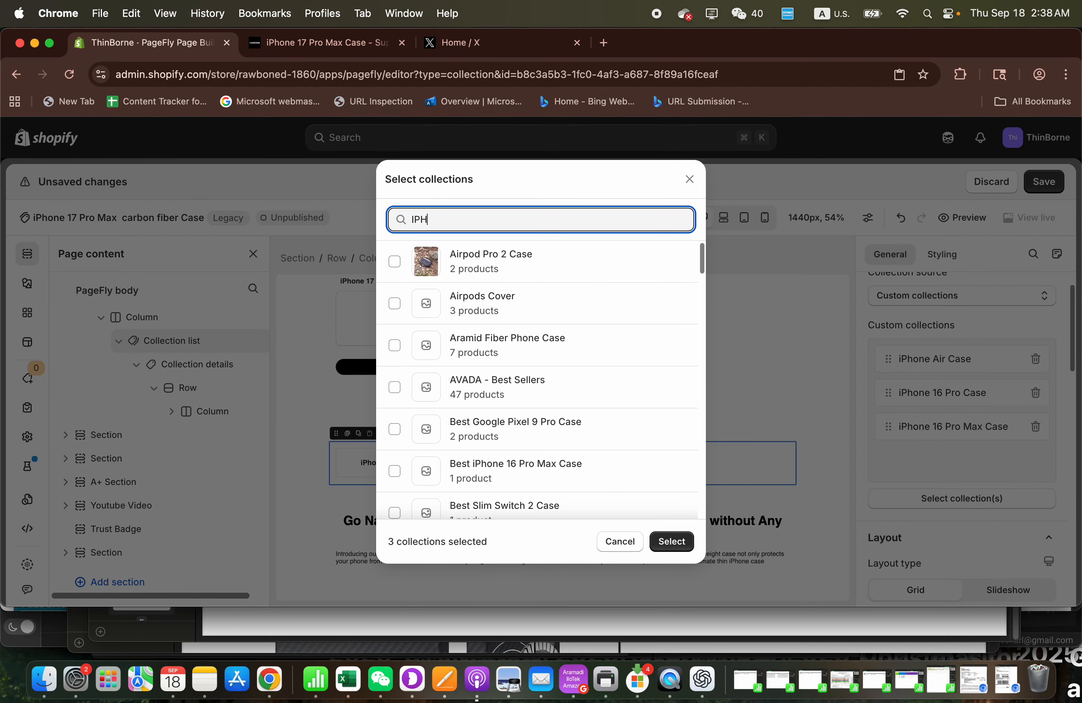
{"action": "type", "text": "ONE 17 PRO CARBON FIBER"}
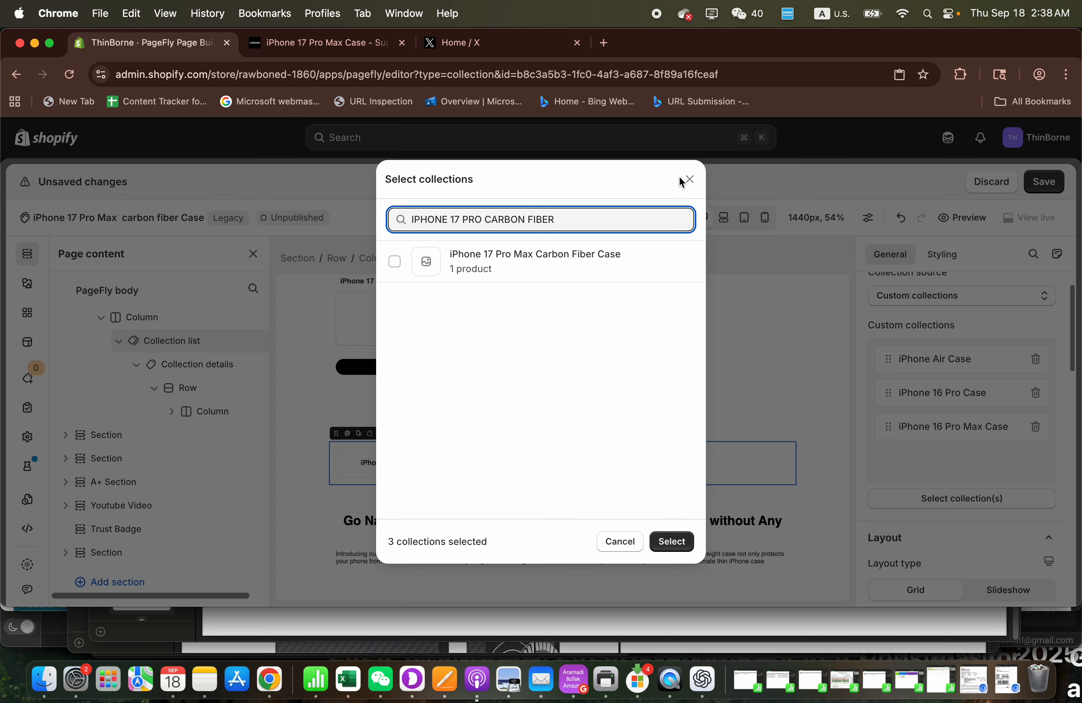
{"action": "left_click", "coordinate": [690, 180]}
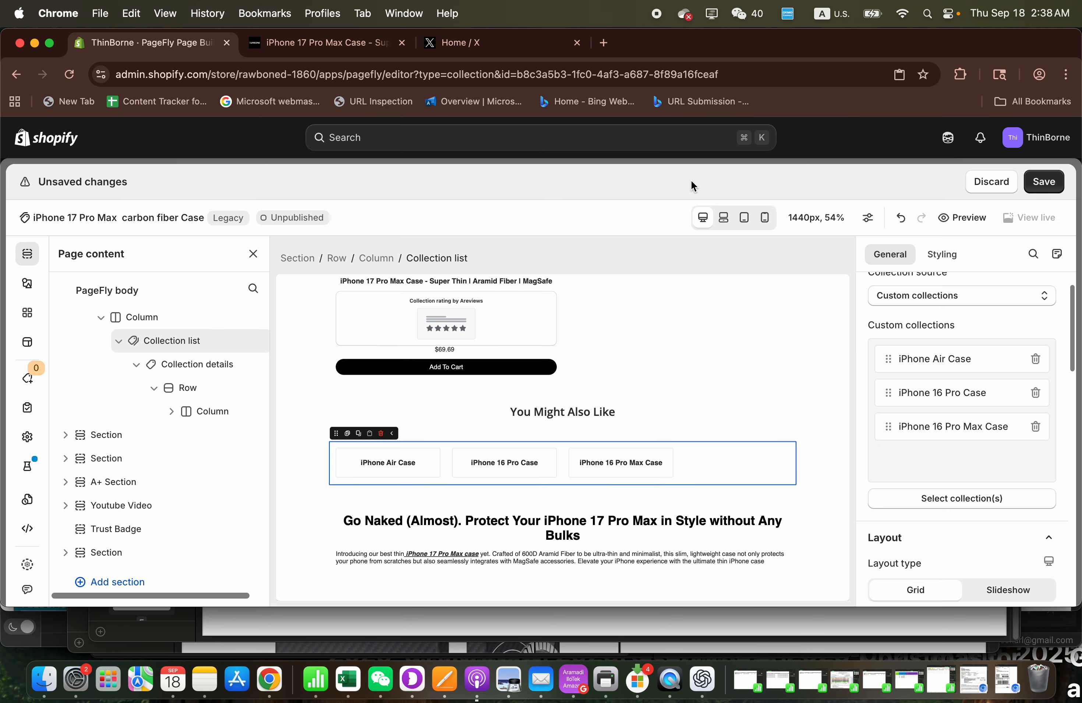
{"action": "left_click", "coordinate": [901, 219]}
- Shorten the heading below the "You Might Also Like" collections to "Go Naked (Almost)"
{"action": "scroll", "coordinate": [521, 446], "scroll_direction": "down", "scroll_amount": 1}
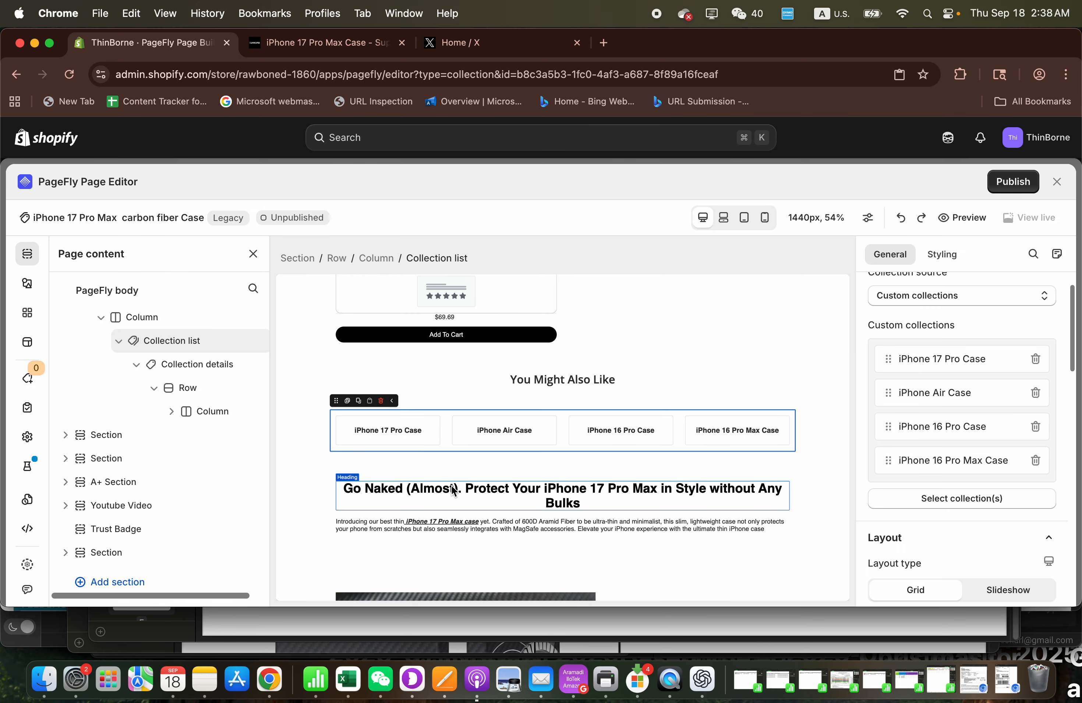
{"action": "scroll", "coordinate": [521, 450], "scroll_direction": "down", "scroll_amount": 1}
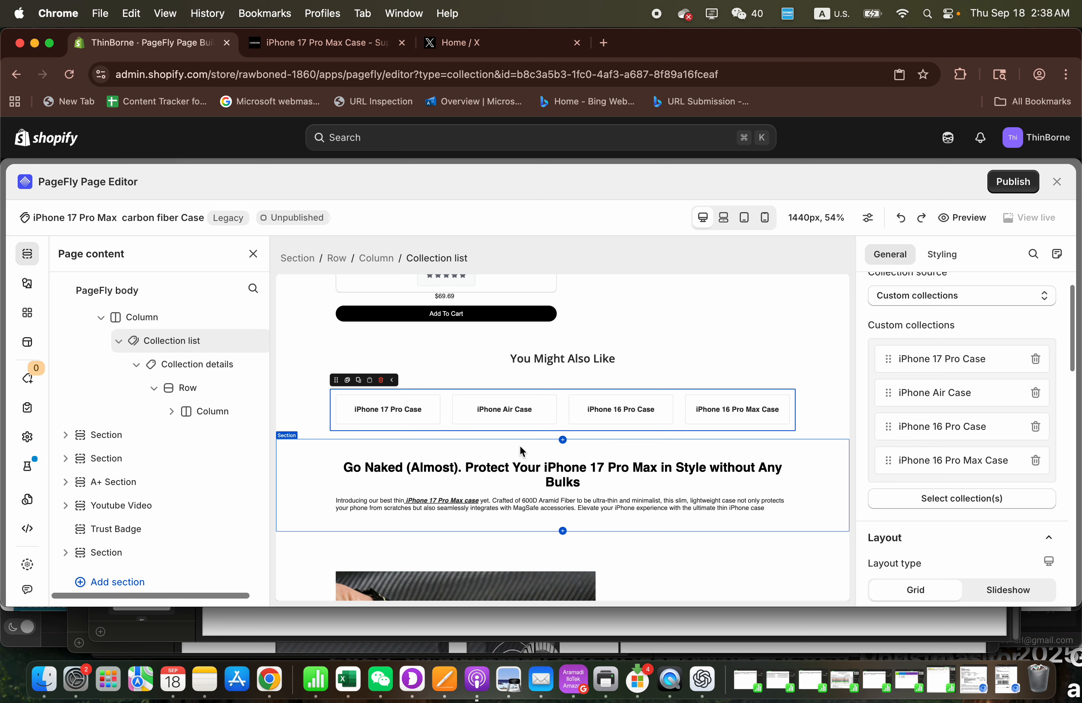
{"action": "scroll", "coordinate": [520, 448], "scroll_direction": "up", "scroll_amount": 3}
{"action": "scroll", "coordinate": [519, 448], "scroll_direction": "down", "scroll_amount": 5}
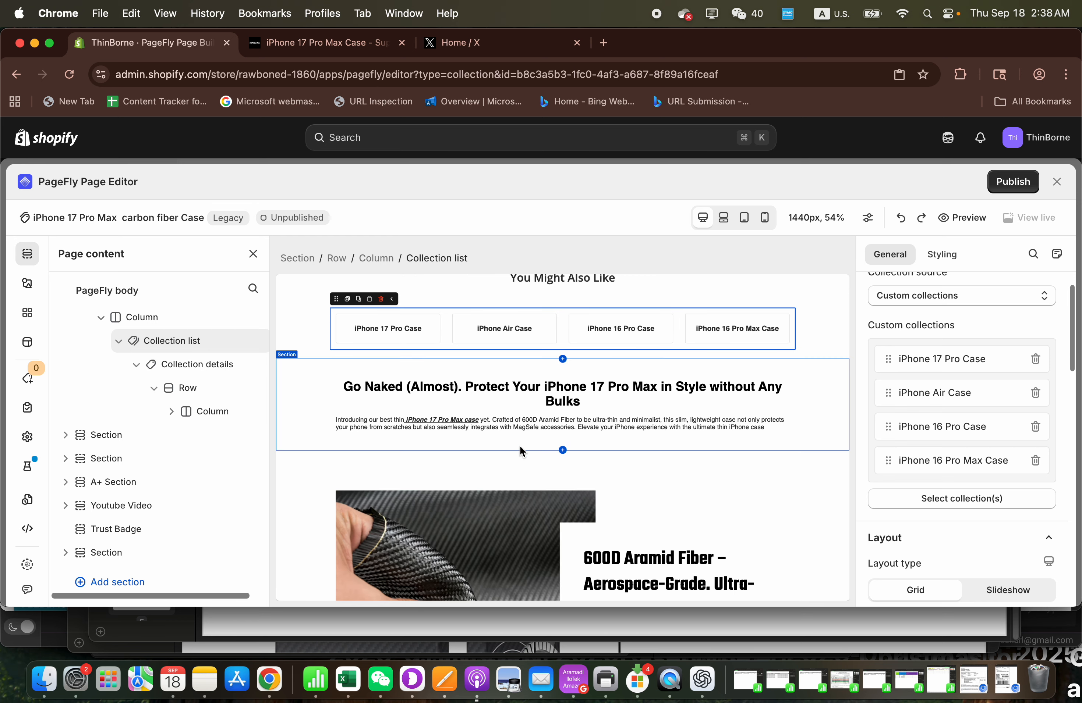
{"action": "left_click", "coordinate": [522, 393]}
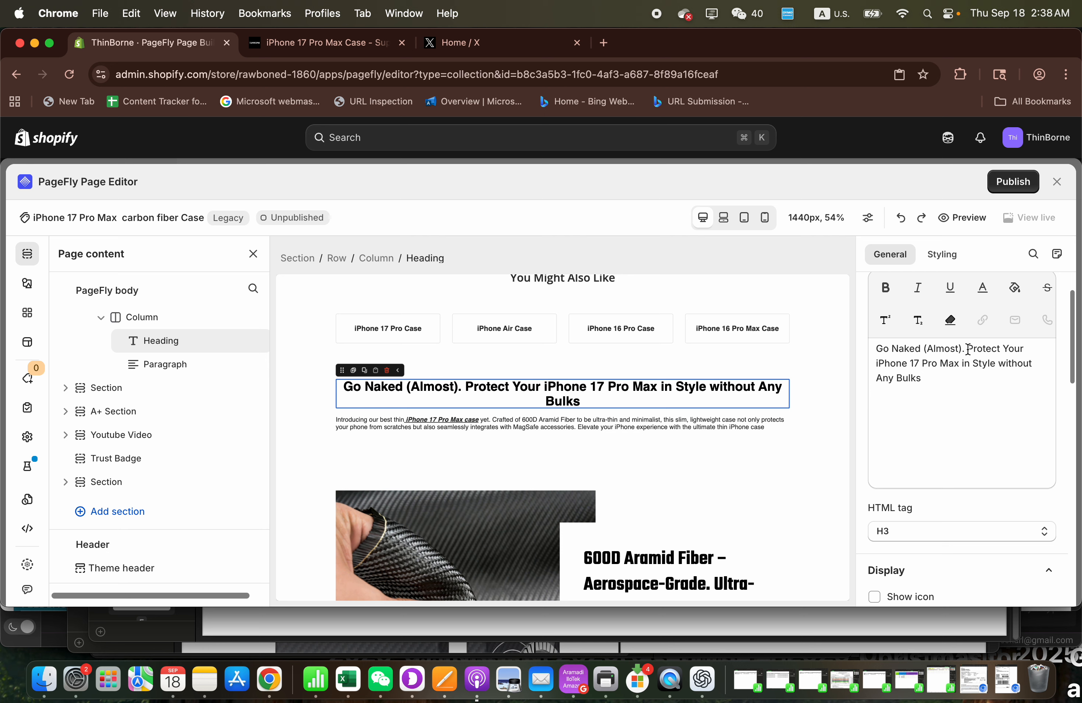
{"action": "left_click_drag", "start_coordinate": [968, 350], "coordinate": [937, 397]}
{"action": "key", "text": "BackSpace"}
{"action": "key", "text": "BackSpace"}
{"action": "key", "text": "BackSpace"}
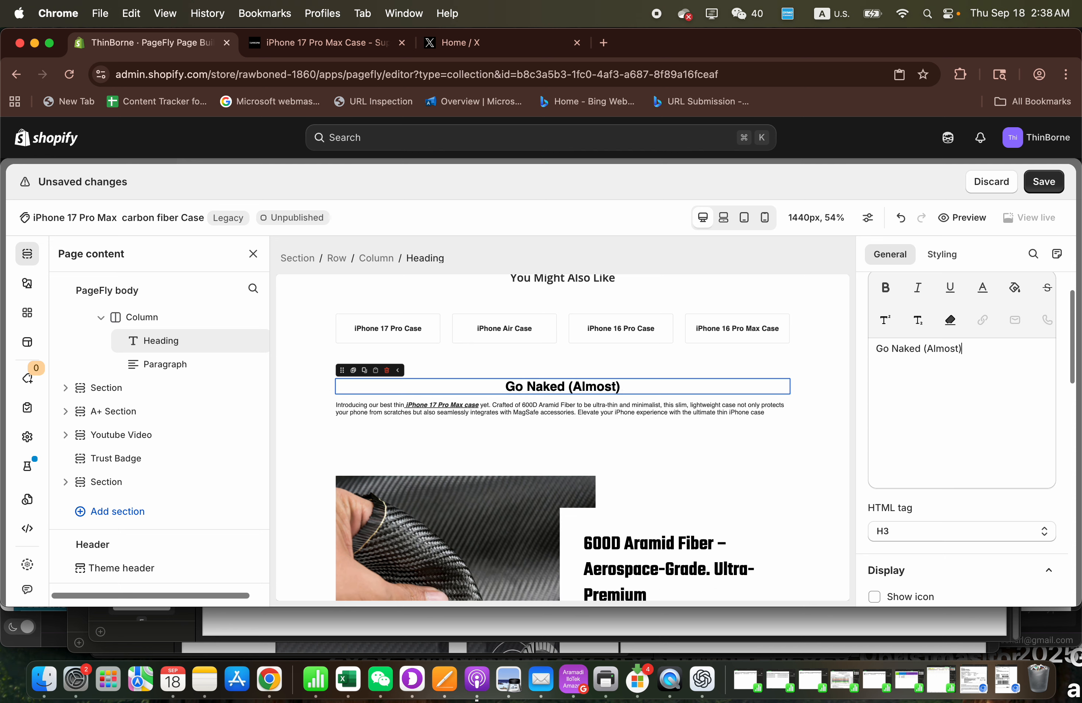
- Extend the heading to read "Go Naked (Almost) with iPhone 17 Pro Max Carbon Fiber case"
{"action": "type", "text": "WITH"}
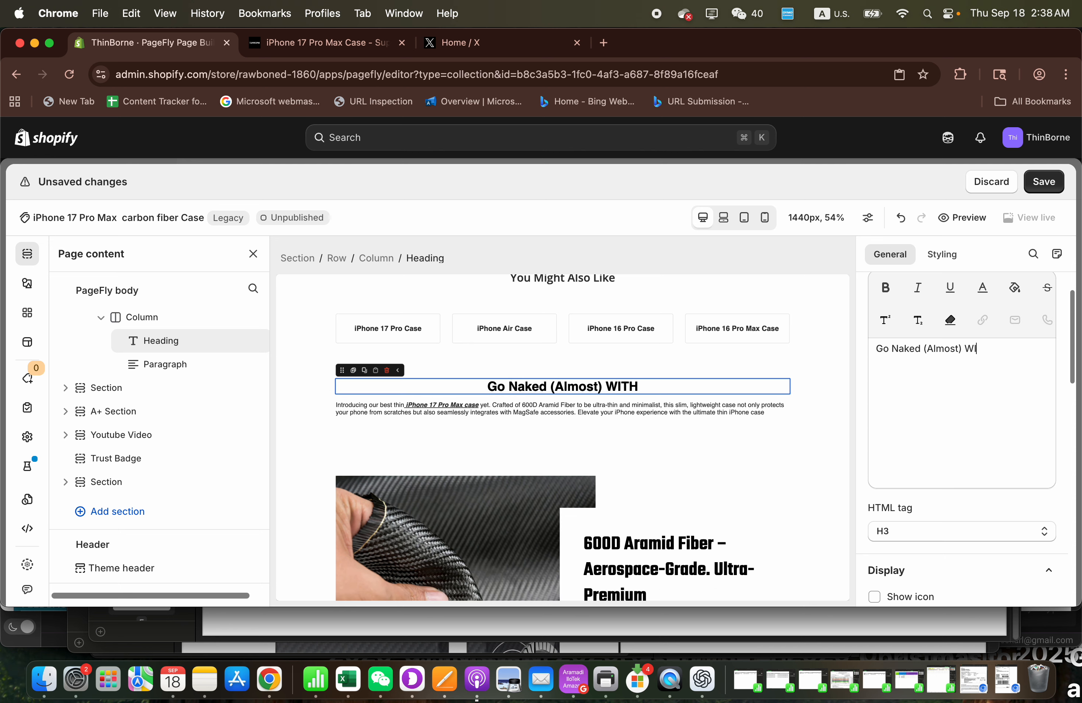
{"action": "key", "text": "BackSpace"}
{"action": "key", "text": "BackSpace"}
{"action": "type", "text": "with"}
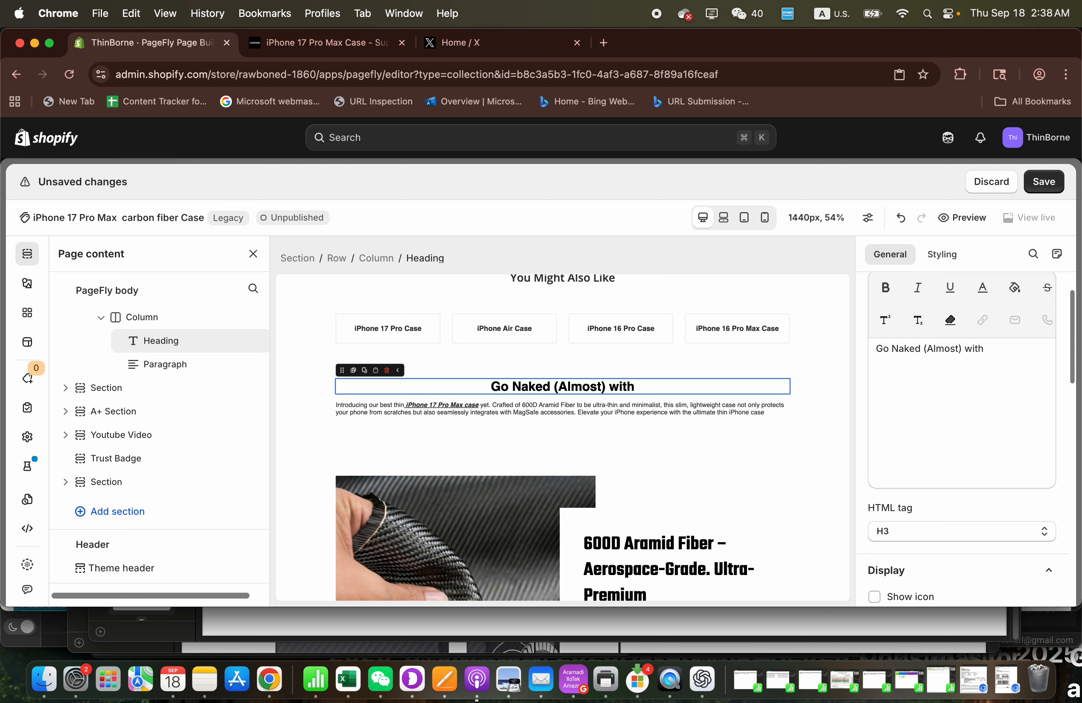
{"action": "type", "text": " iPhon"}
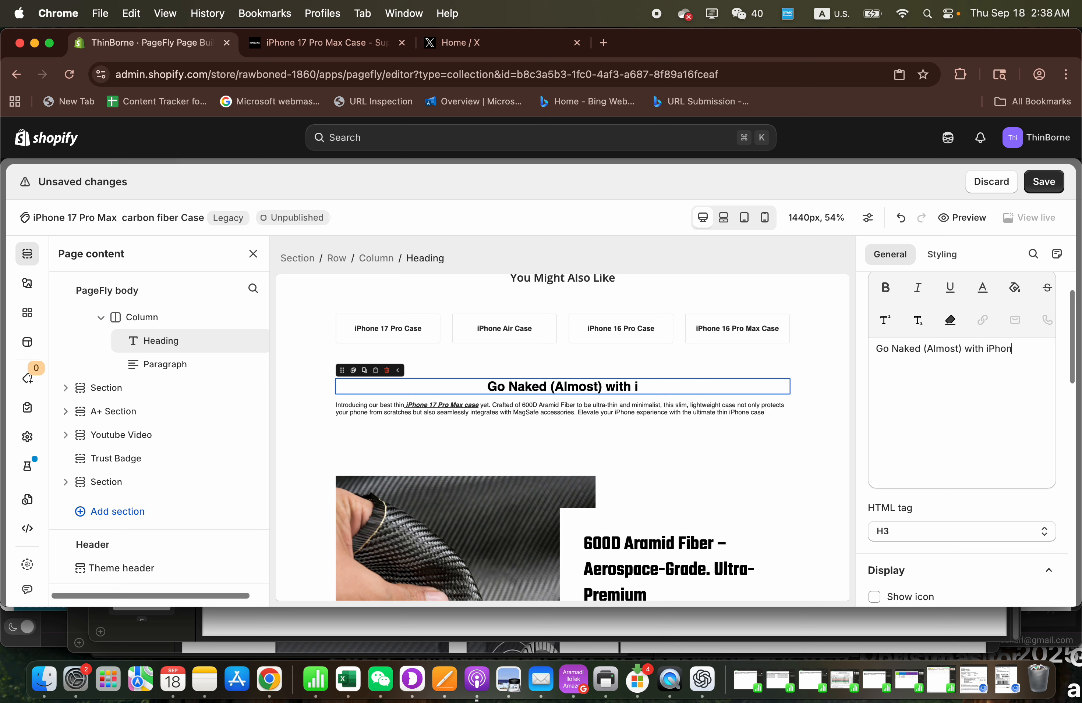
{"action": "type", "text": "e 17 Pro Ma"}
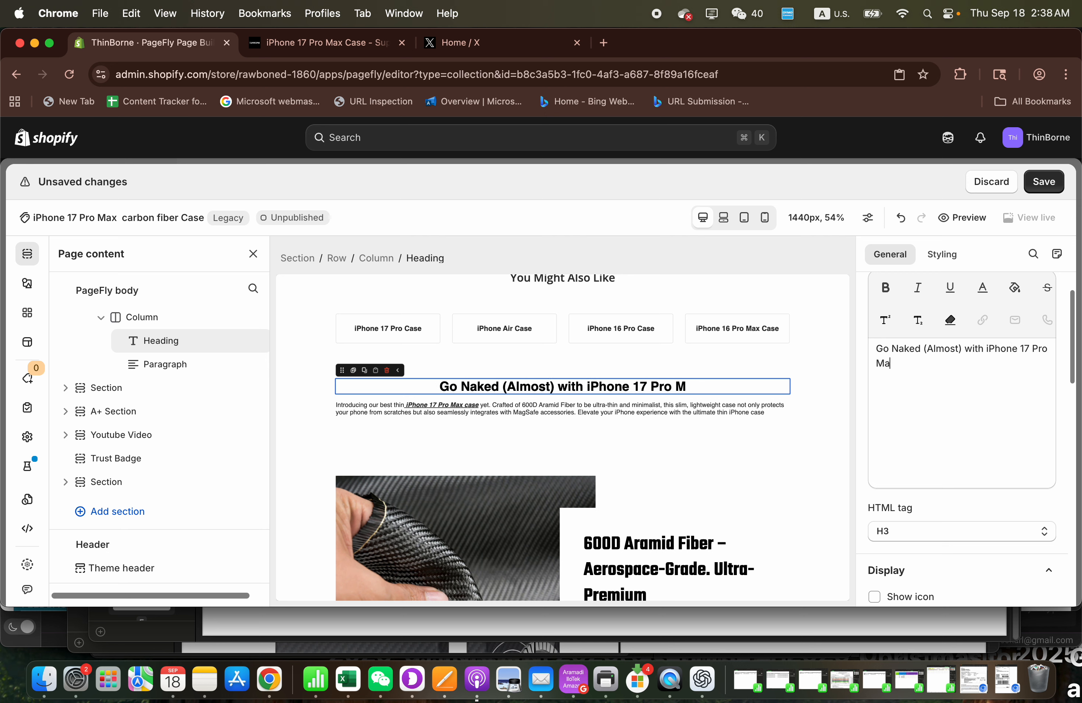
{"action": "type", "text": "x Carbon"}
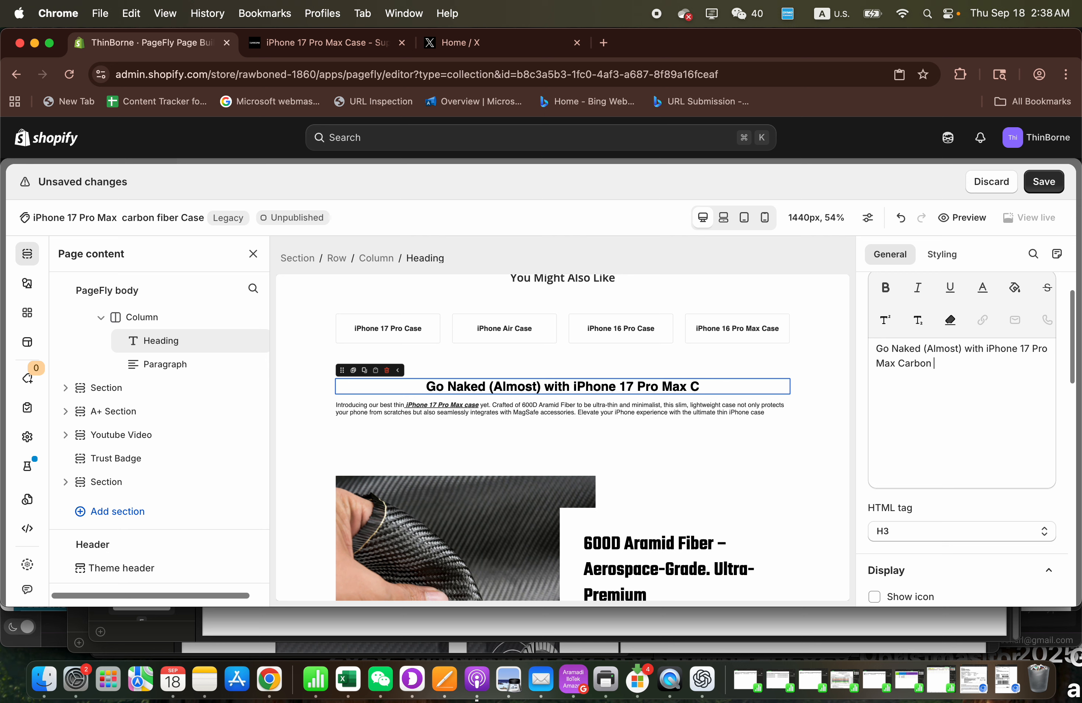
{"action": "type", "text": " Fiber case"}
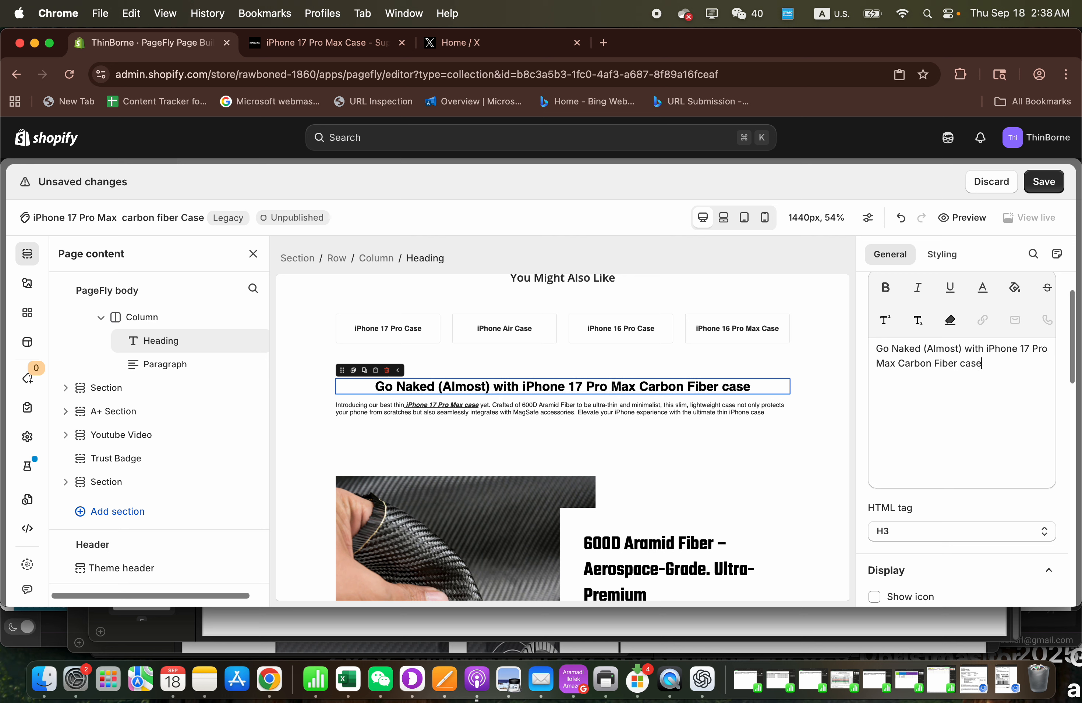
{"action": "key", "text": "BackSpace"}
{"action": "key", "text": "BackSpace"}
{"action": "key", "text": "BackSpace"}
{"action": "key", "text": "BackSpace"}
{"action": "type", "text": "CAS"}
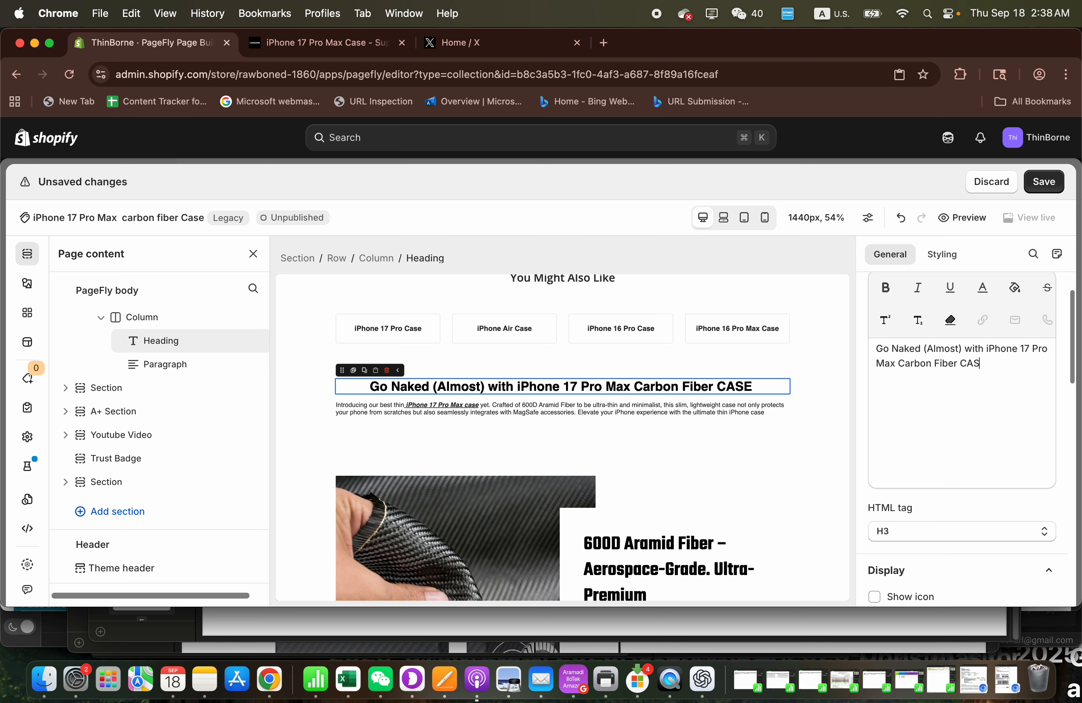
{"action": "type", "text": "Ecase"}
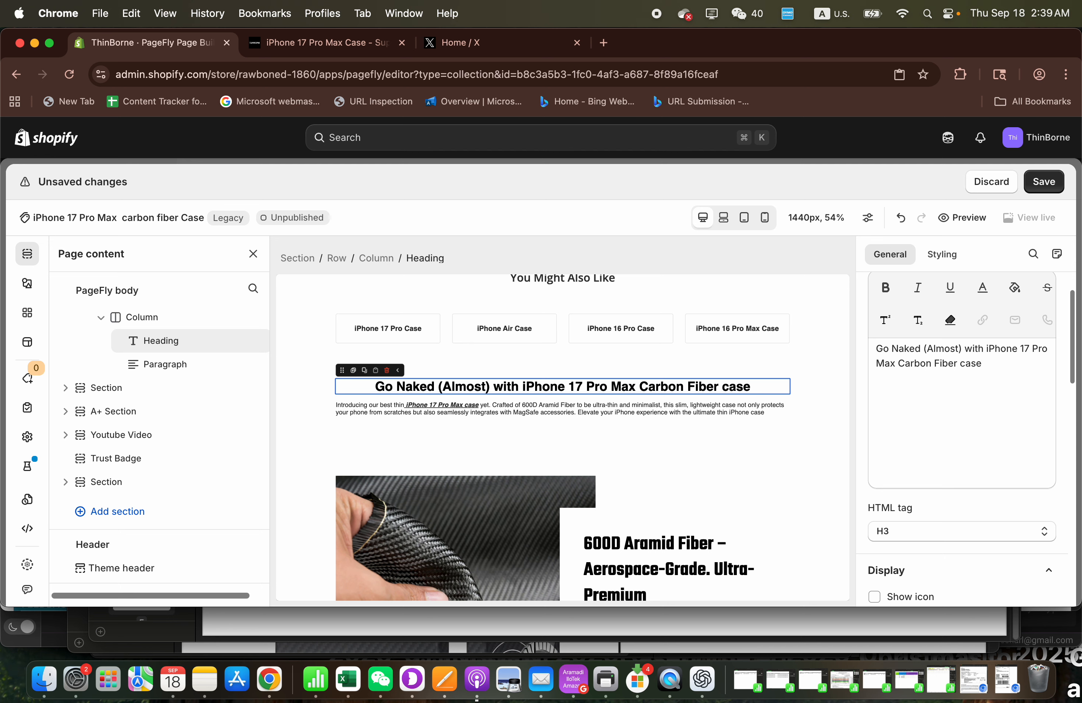
- Set the HTML tag of the "Go Naked (Almost)" heading to H2
{"action": "left_click", "coordinate": [623, 410]}
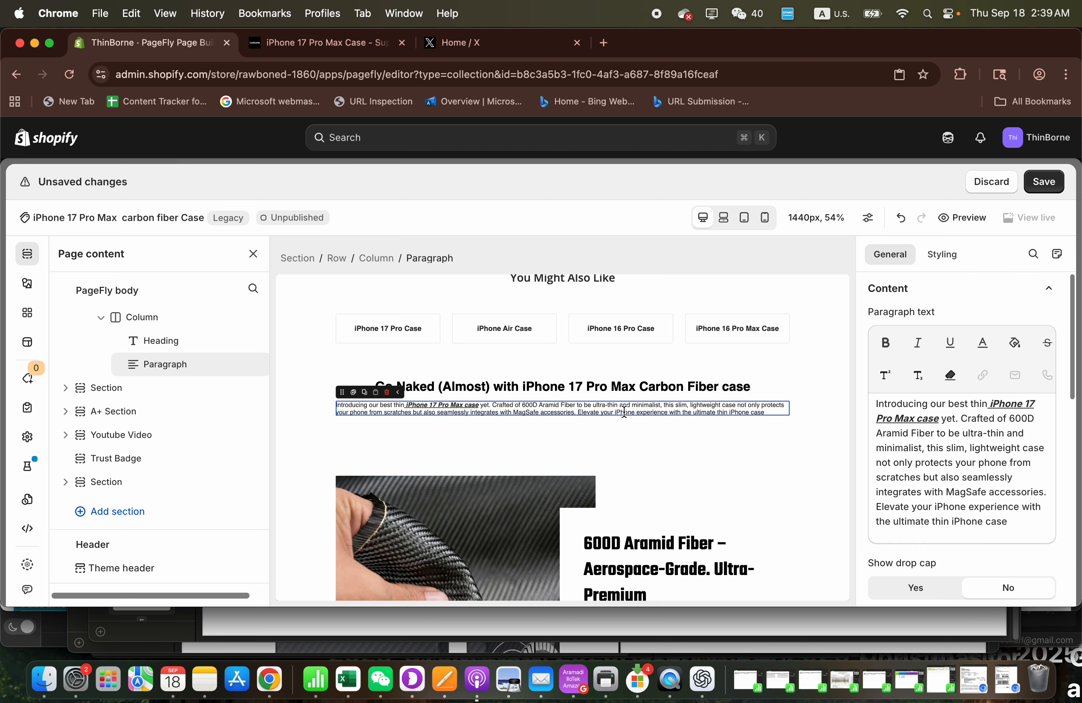
{"action": "left_click", "coordinate": [704, 387]}
{"action": "left_click", "coordinate": [933, 519]}
{"action": "left_click", "coordinate": [919, 533]}
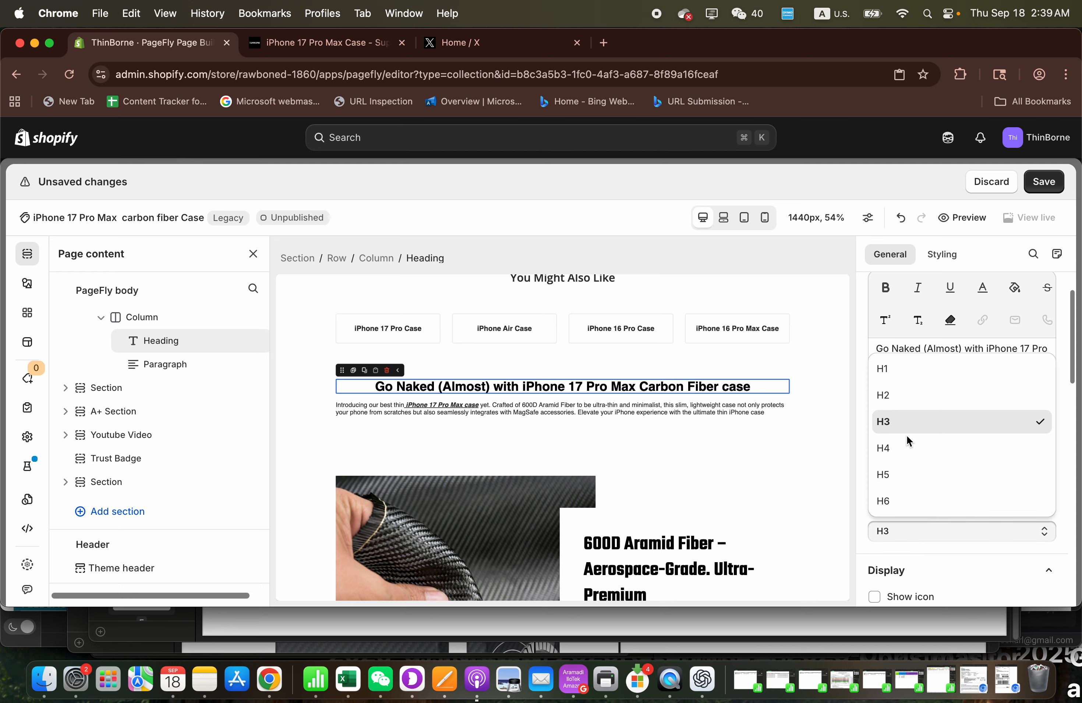
{"action": "left_click", "coordinate": [898, 396]}
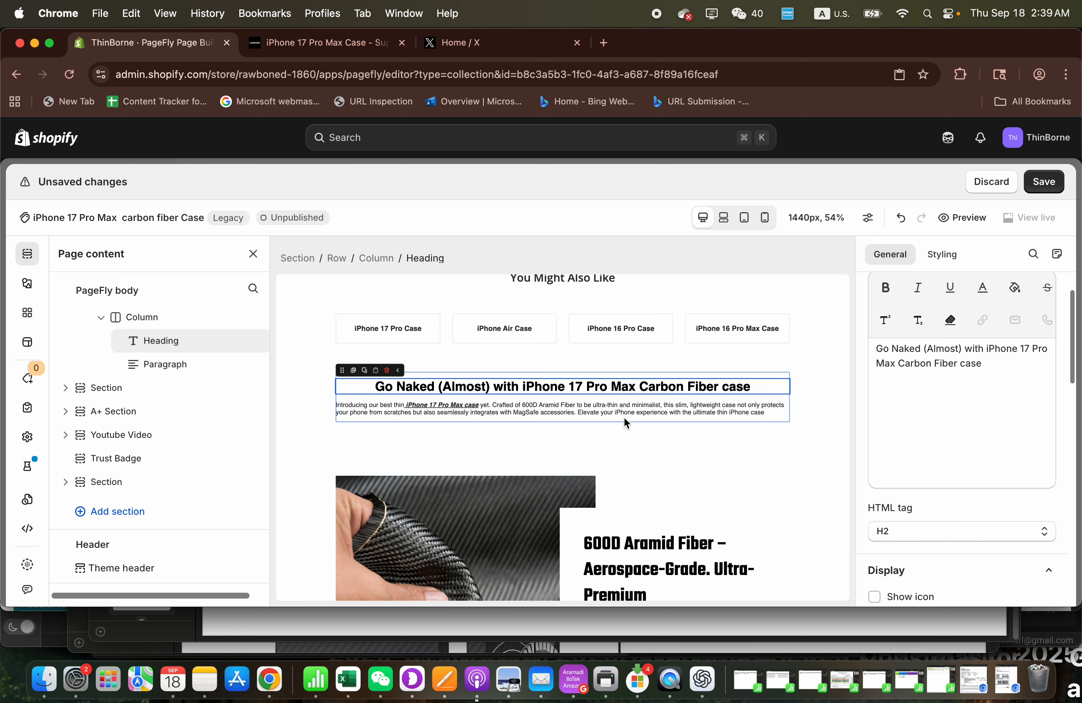
- Insert "carbon fiber" before "case" in the underlined "iPhone 17 Pro Max case" phrase of the paragraph under the heading
{"action": "left_click", "coordinate": [632, 408]}
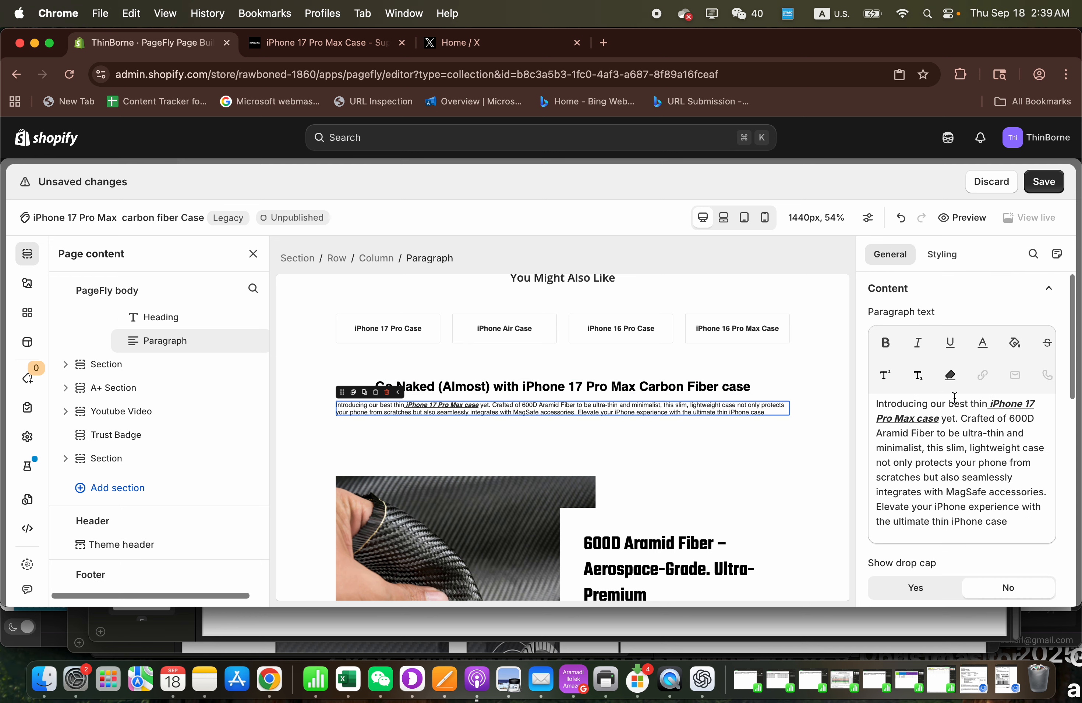
{"action": "left_click", "coordinate": [918, 418]}
{"action": "type", "text": "carb"}
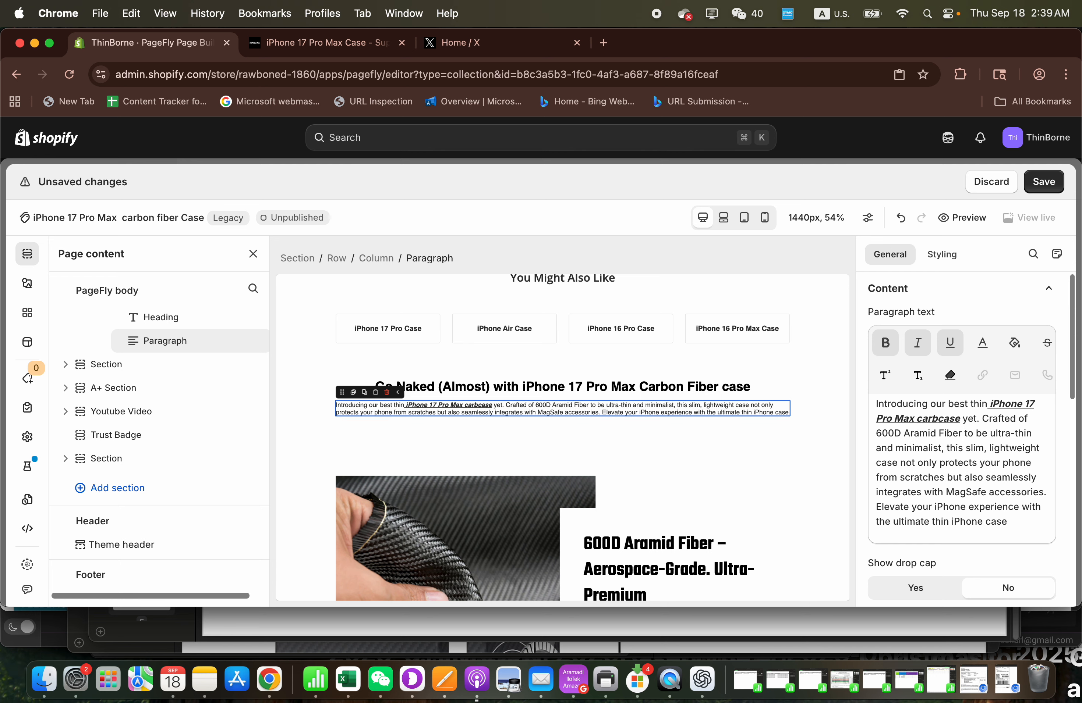
{"action": "type", "text": "on fiber"}
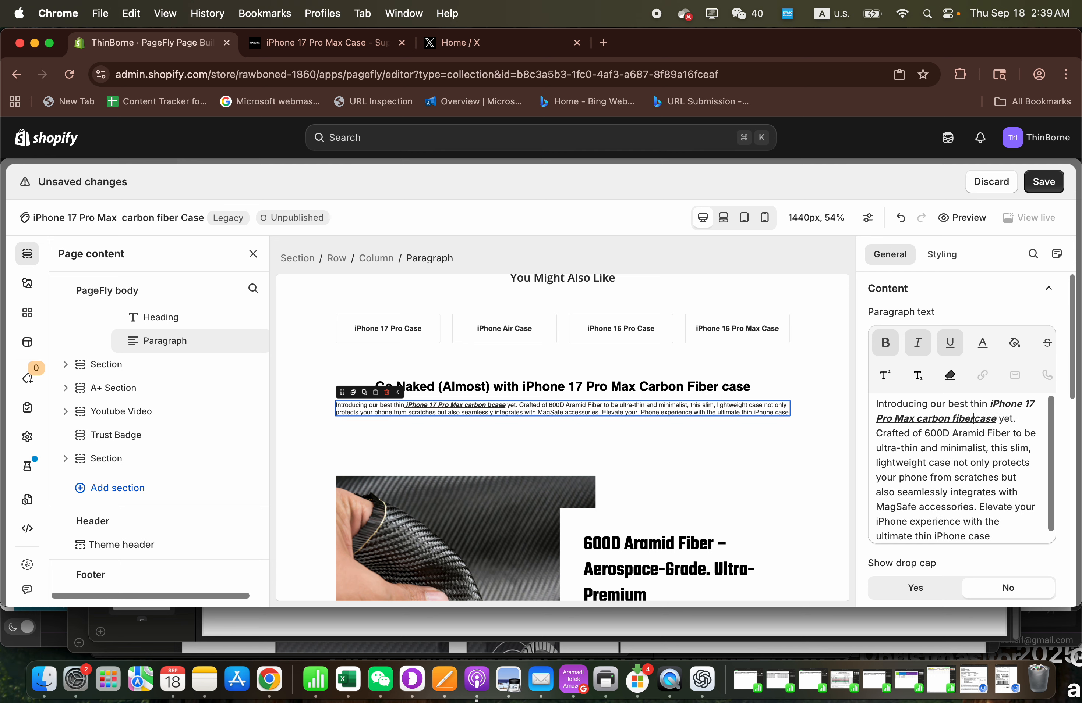
- Replace "aramid" with "carbon" in the alt text of the fiber sheet image and save the page
{"action": "scroll", "coordinate": [711, 426], "scroll_direction": "down", "scroll_amount": 5}
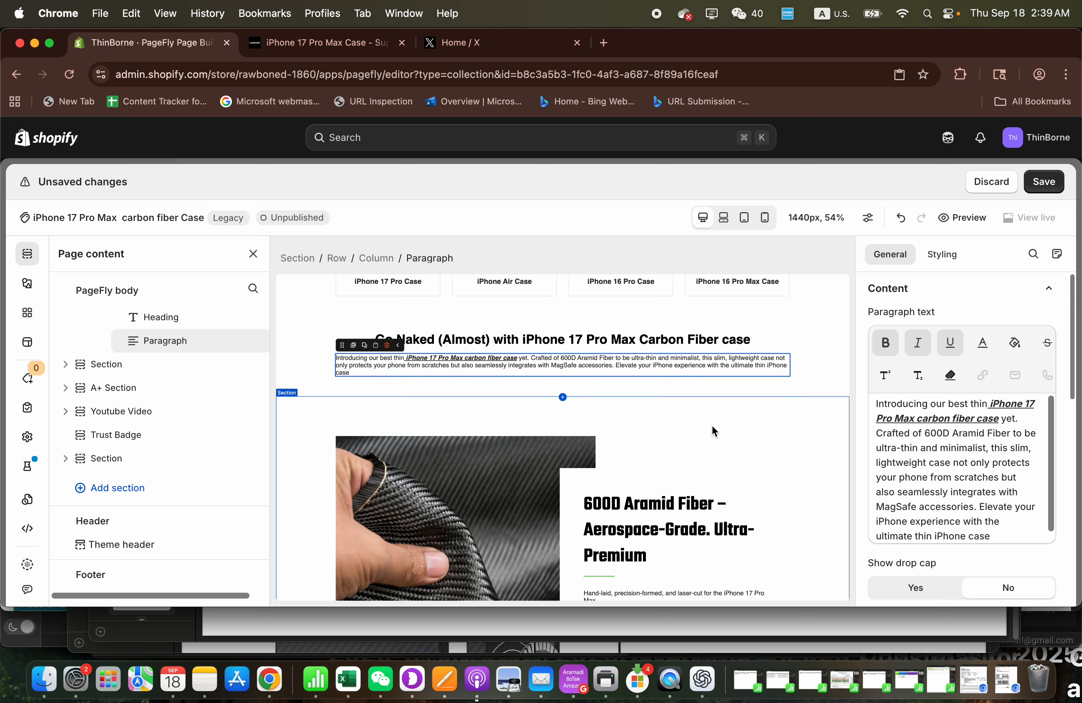
{"action": "scroll", "coordinate": [713, 429], "scroll_direction": "down", "scroll_amount": 3}
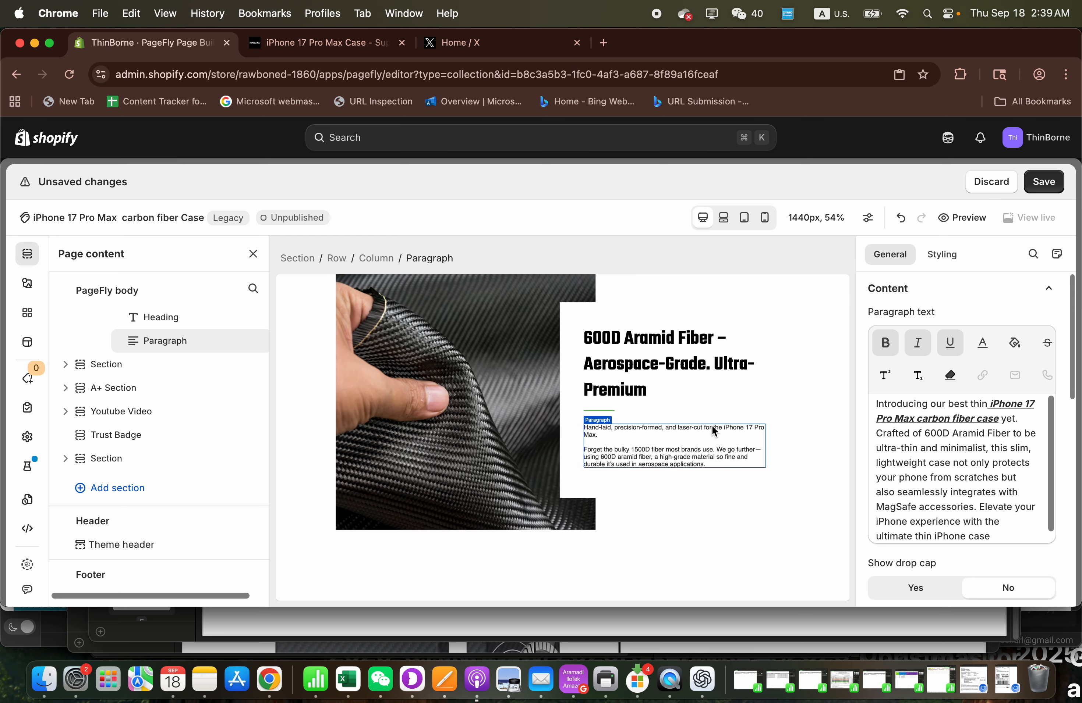
{"action": "scroll", "coordinate": [712, 425], "scroll_direction": "down", "scroll_amount": 10}
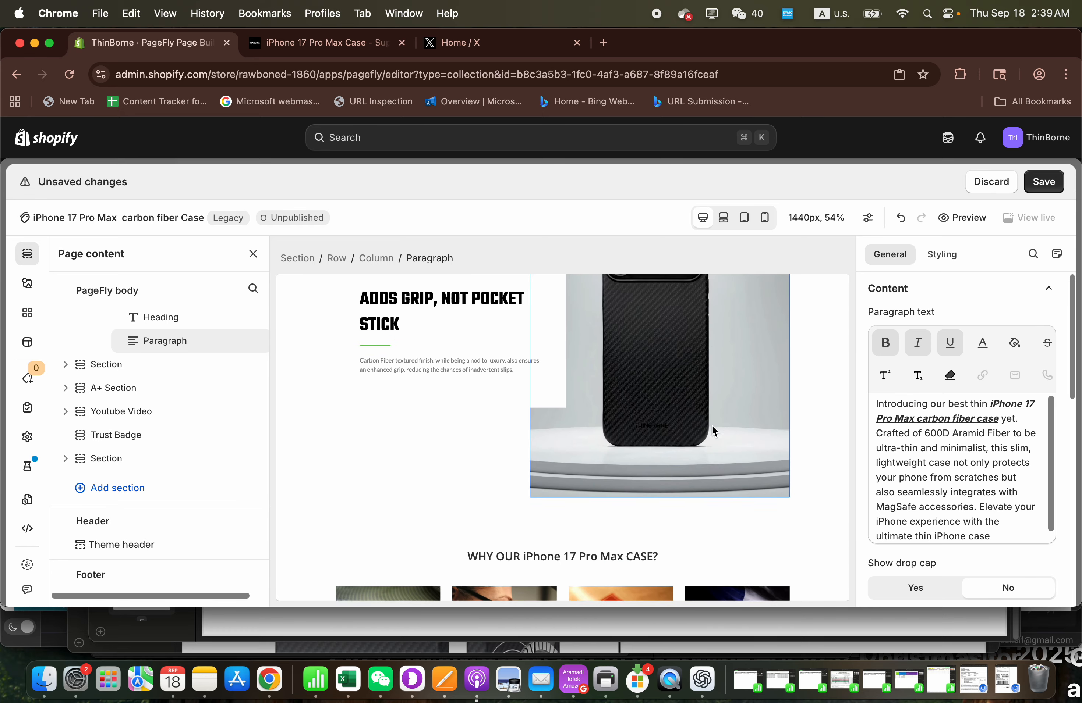
{"action": "scroll", "coordinate": [712, 425], "scroll_direction": "up", "scroll_amount": 3}
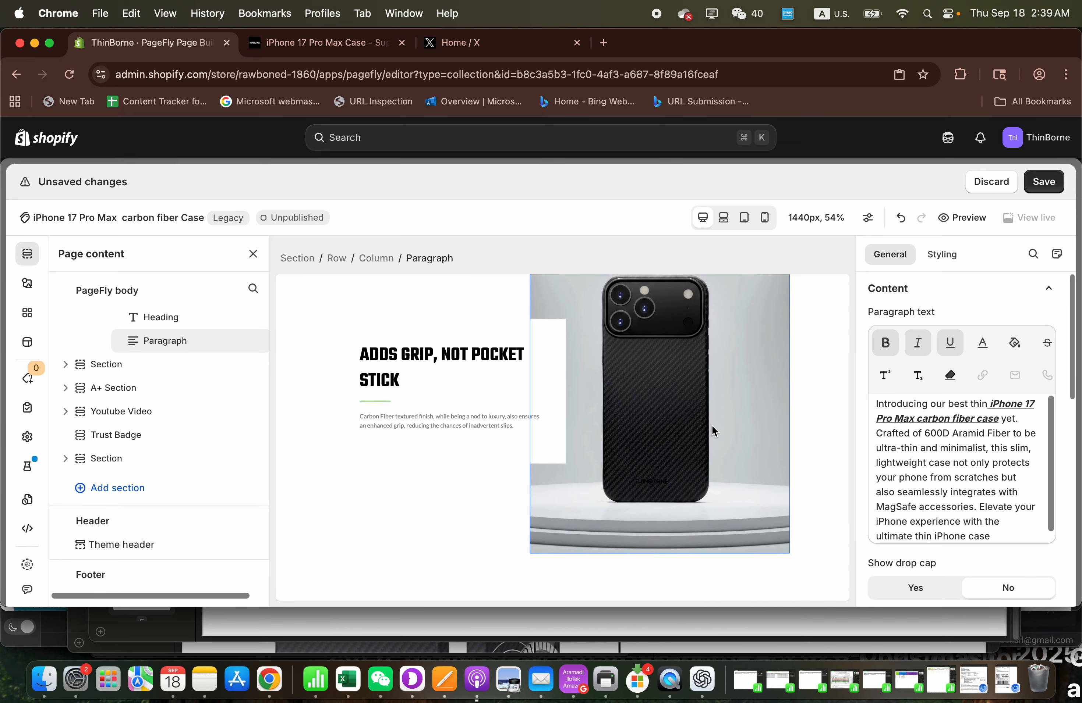
{"action": "scroll", "coordinate": [712, 425], "scroll_direction": "up", "scroll_amount": 10}
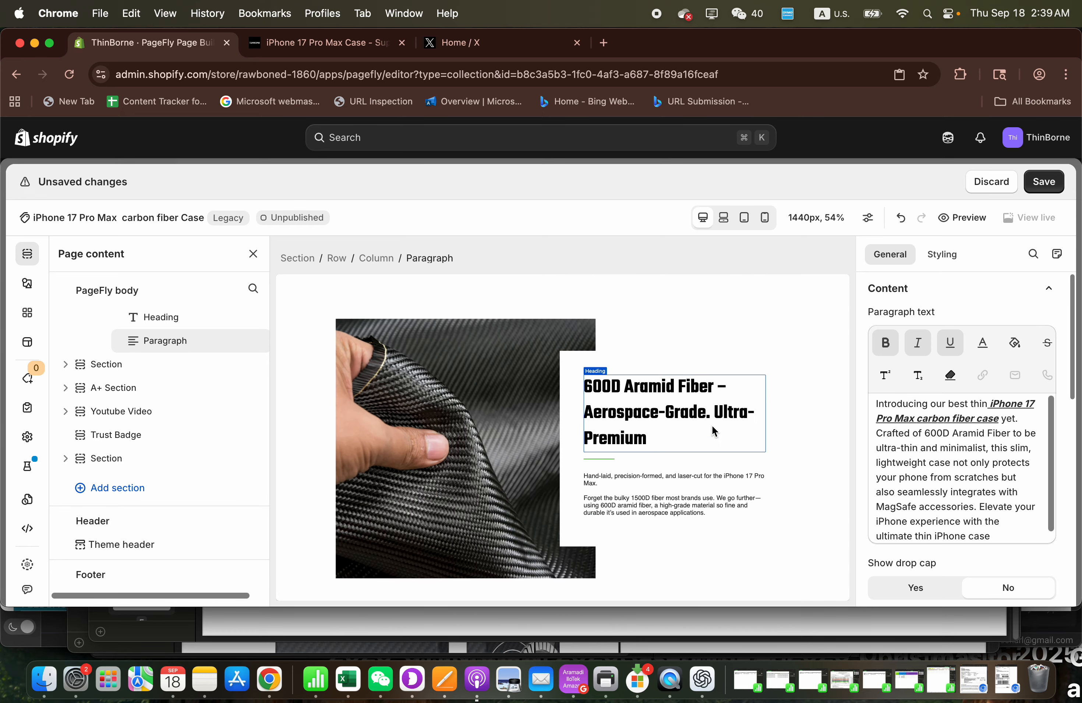
{"action": "scroll", "coordinate": [712, 425], "scroll_direction": "up", "scroll_amount": 4}
{"action": "scroll", "coordinate": [712, 425], "scroll_direction": "down", "scroll_amount": 3}
{"action": "left_click", "coordinate": [496, 418]}
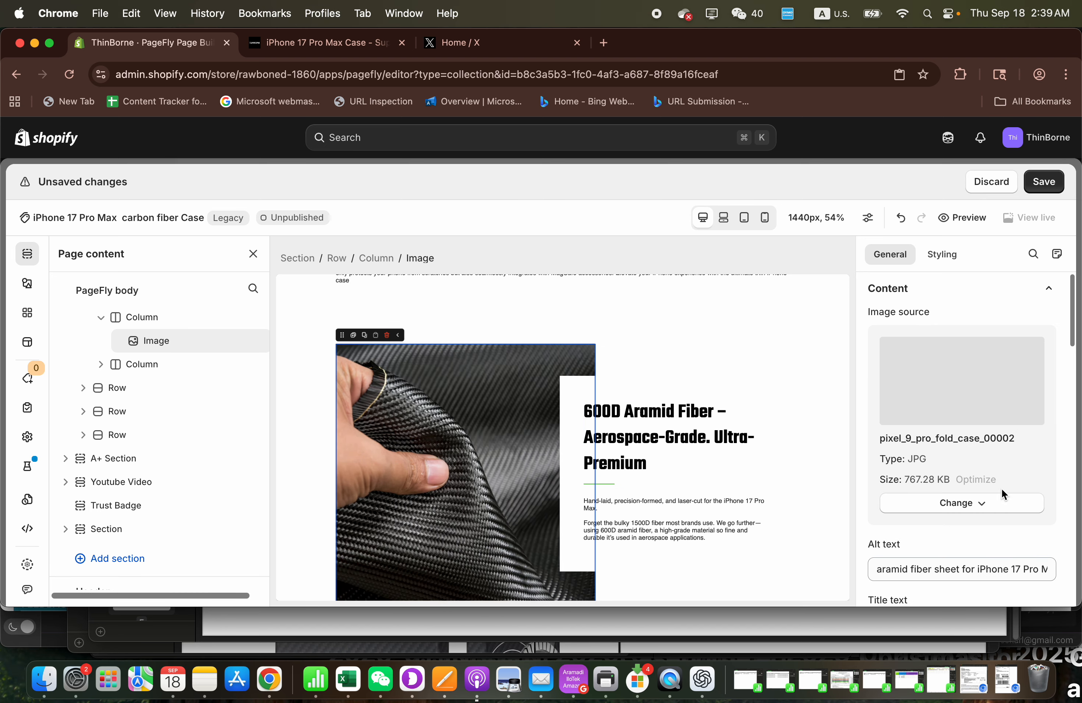
{"action": "scroll", "coordinate": [1001, 488], "scroll_direction": "down", "scroll_amount": 2}
{"action": "double_click", "coordinate": [889, 490]}
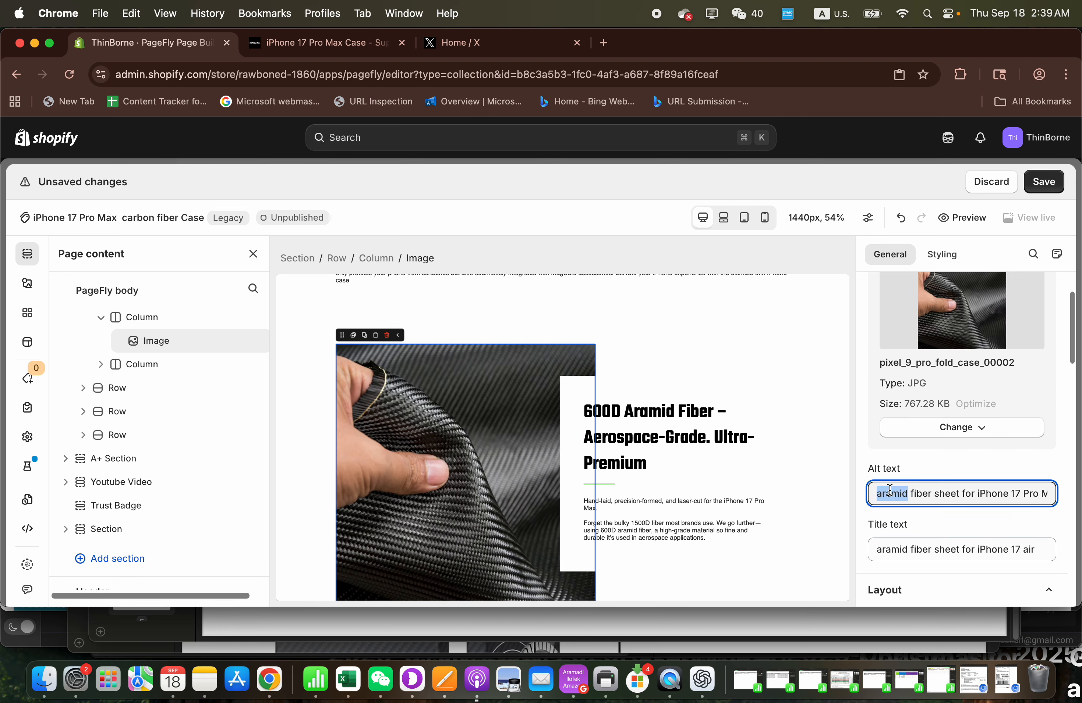
{"action": "type", "text": "car"}
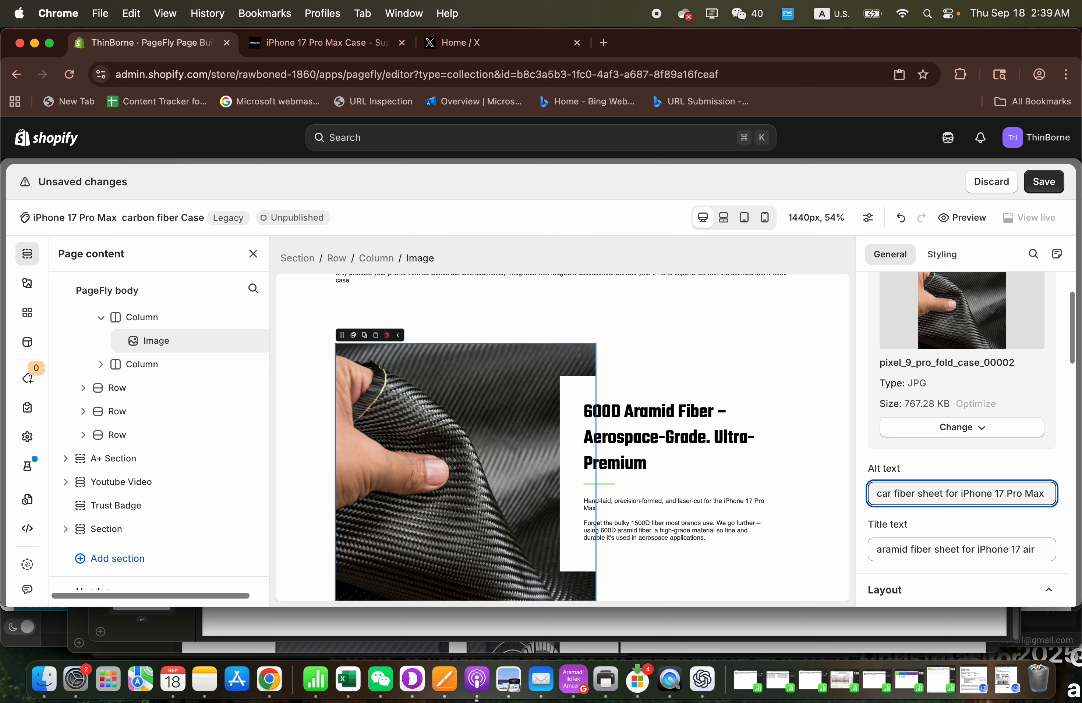
{"action": "type", "text": "tbo"}
{"action": "key", "text": "BackSpace"}
{"action": "key", "text": "BackSpace"}
{"action": "key", "text": "BackSpace"}
{"action": "type", "text": "bon"}
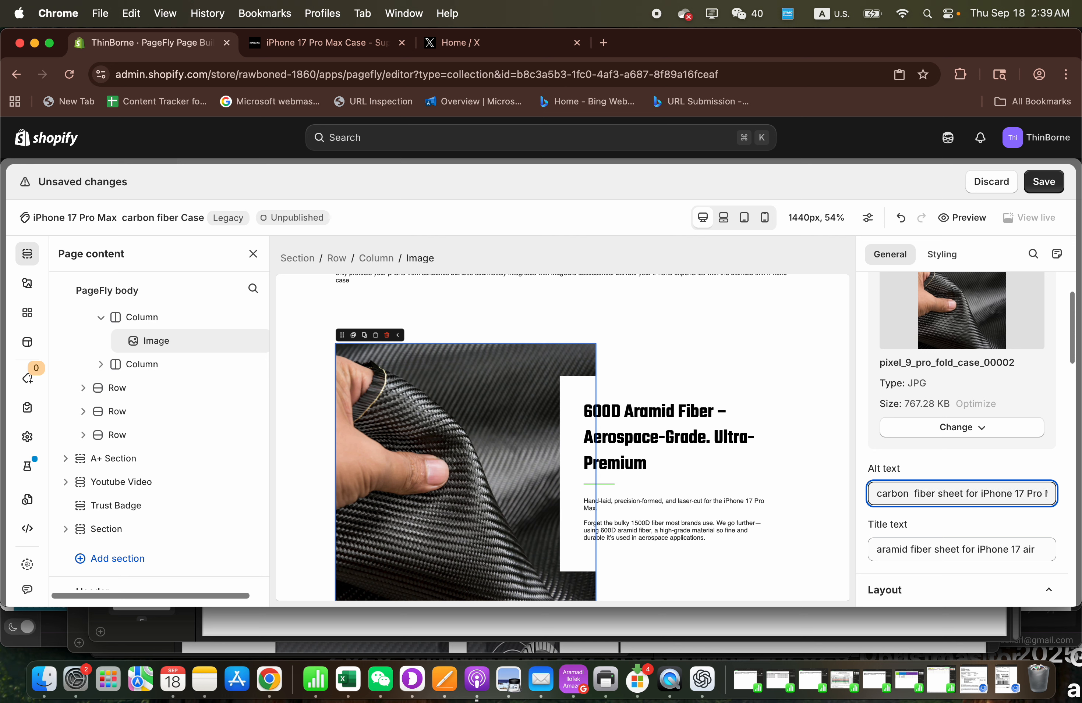
{"action": "key", "text": "BackSpace"}
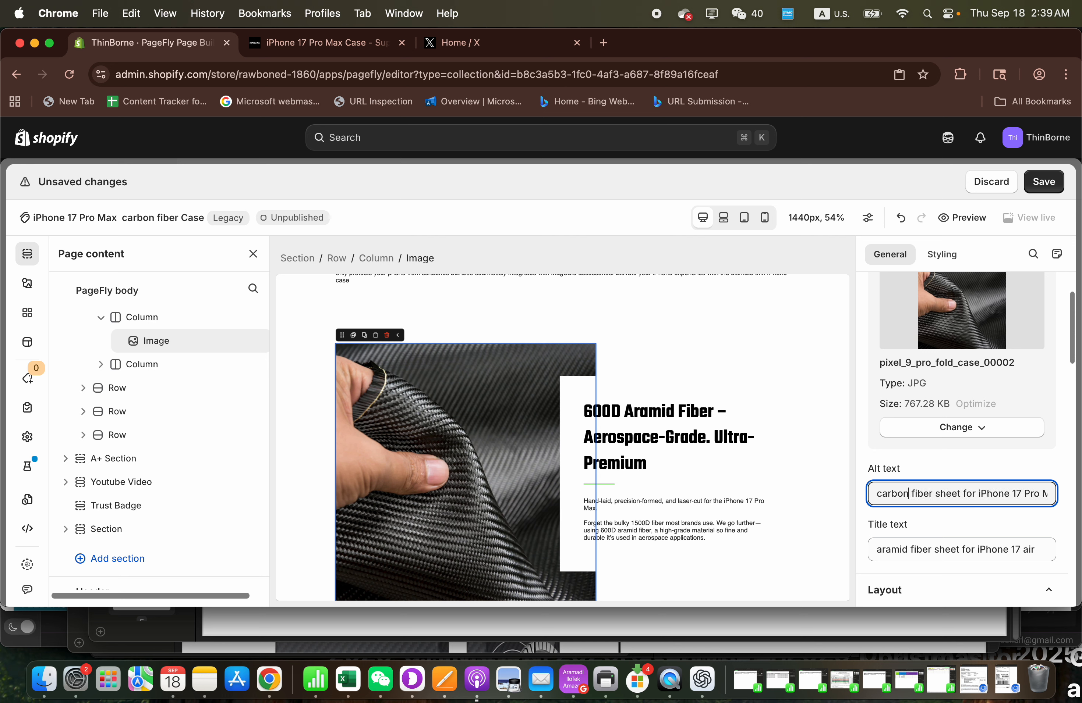
{"action": "left_click", "coordinate": [1043, 181]}
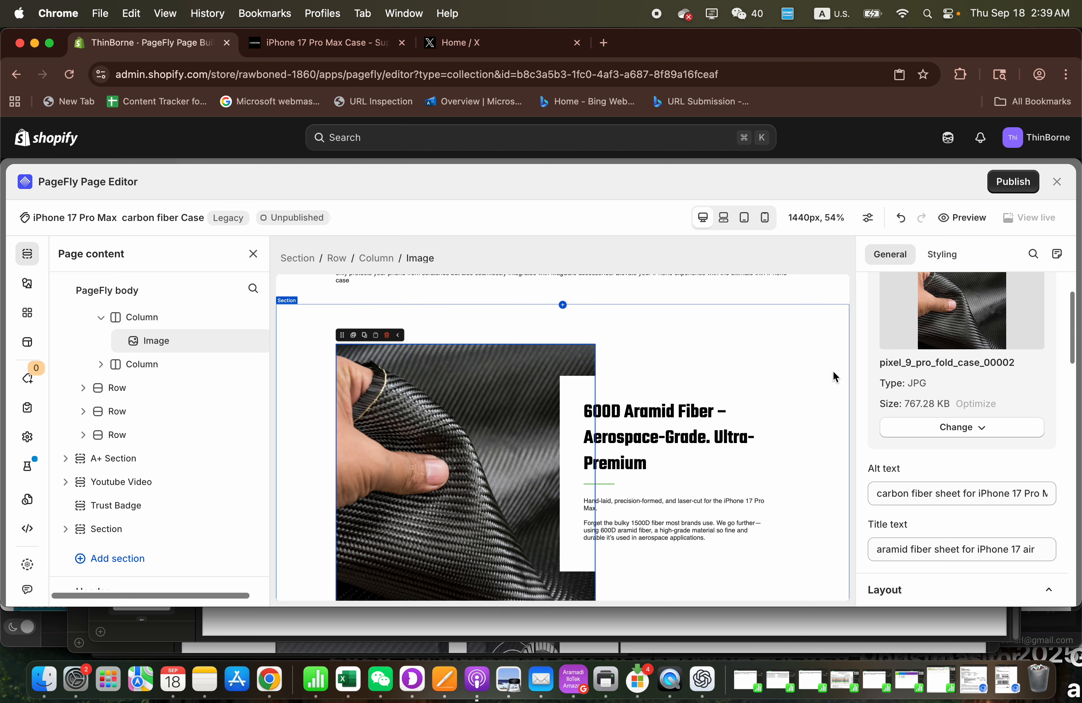
- Replace "600D Aramid Fiber" with "Carbon Fiber Like Aramid Fiber" in the heading beside the fiber sheet image
{"action": "left_click", "coordinate": [658, 414]}
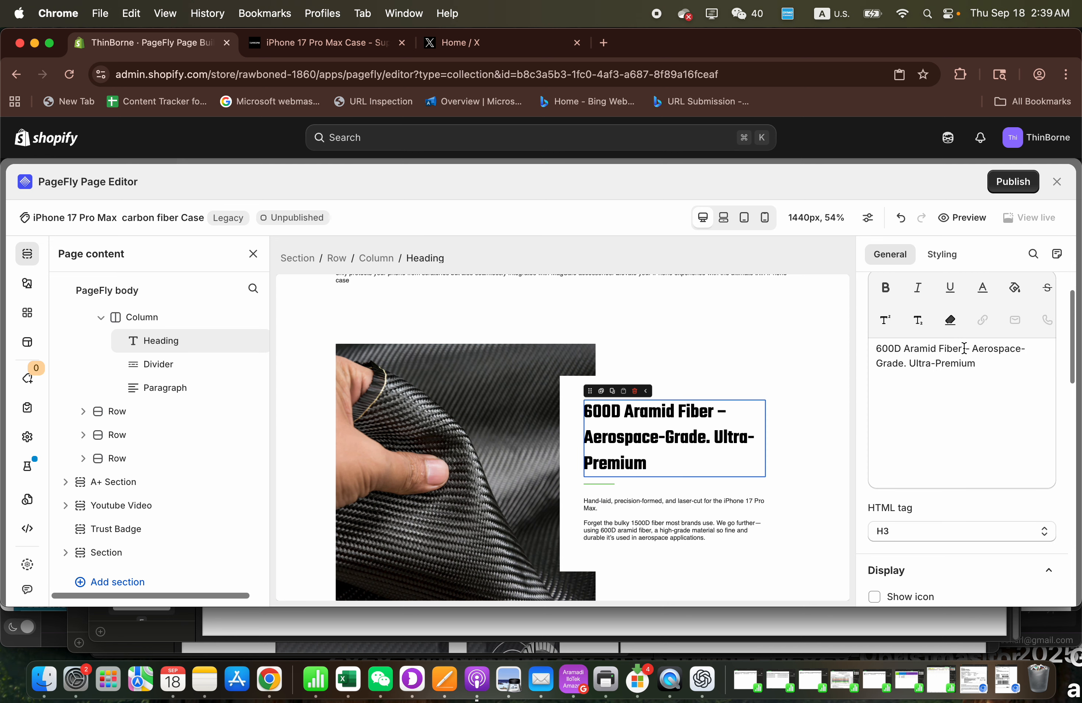
{"action": "left_click_drag", "start_coordinate": [964, 348], "coordinate": [871, 348]}
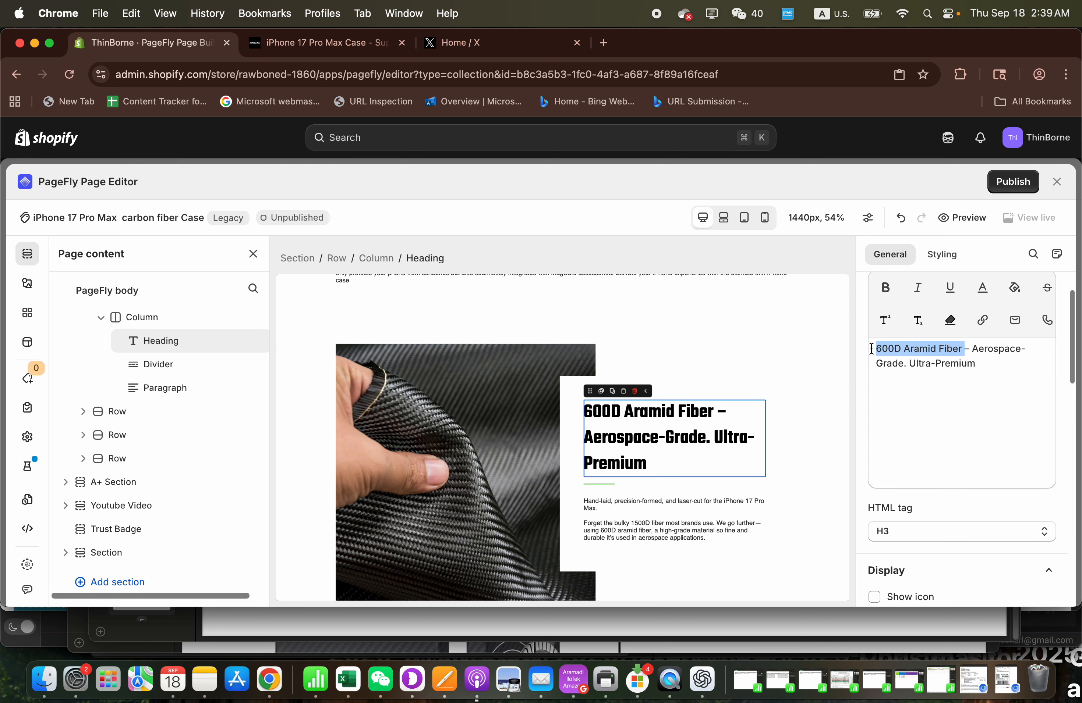
{"action": "type", "text": "Carbon Fi"}
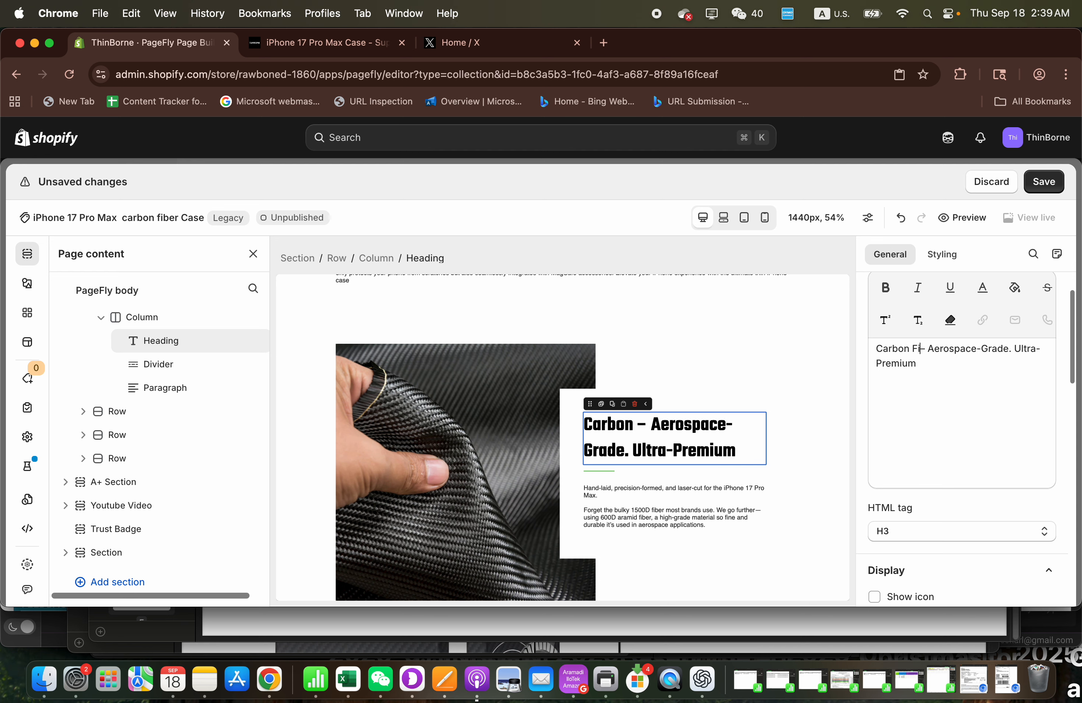
{"action": "type", "text": "ber Texu"}
{"action": "key", "text": "BackSpace"}
{"action": "key", "text": "BackSpace"}
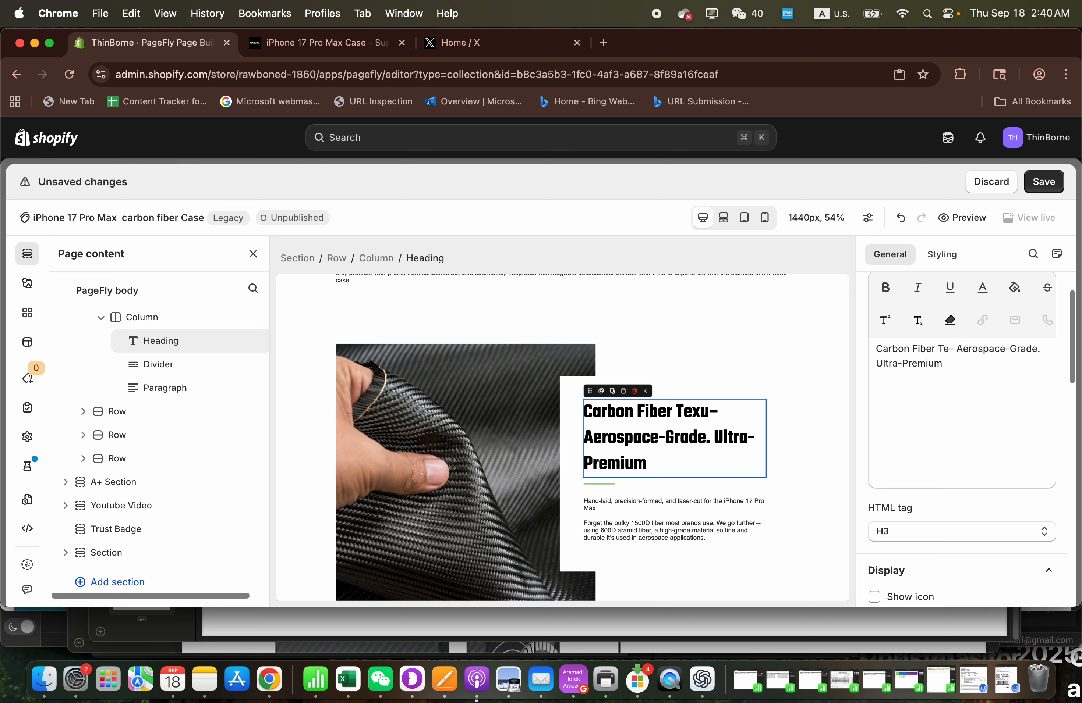
{"action": "key", "text": "BackSpace"}
{"action": "key", "text": "BackSpace"}
{"action": "type", "text": "Like "}
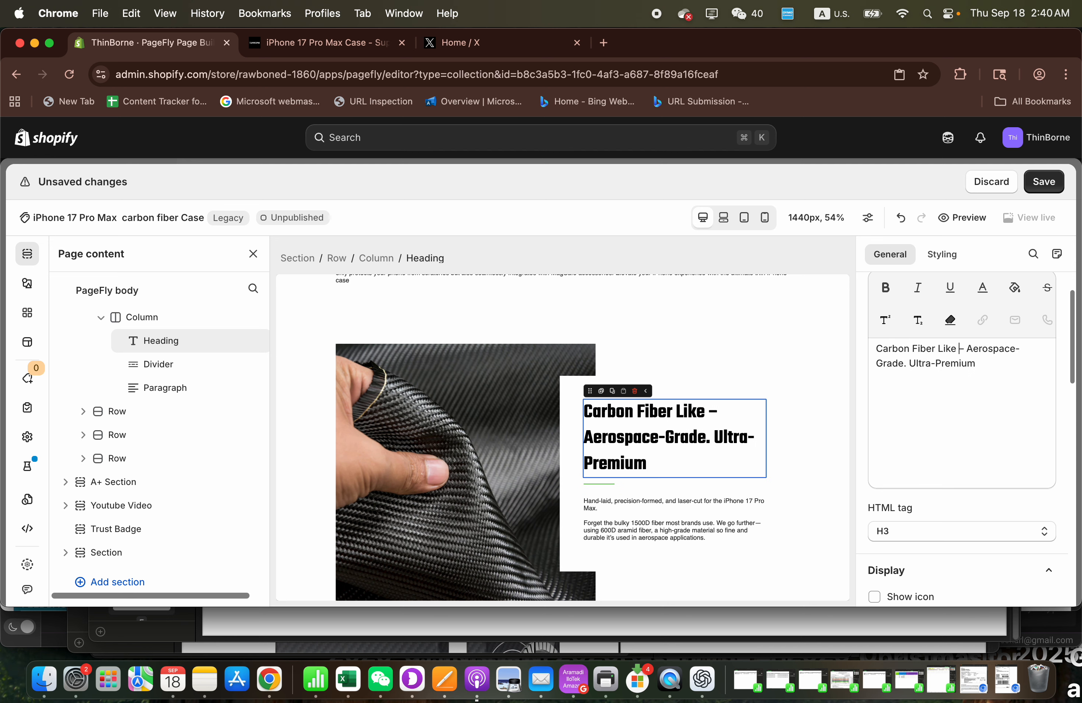
{"action": "type", "text": "C"}
{"action": "key", "text": "BackSpace"}
{"action": "type", "text": "Aramid Fiber"}
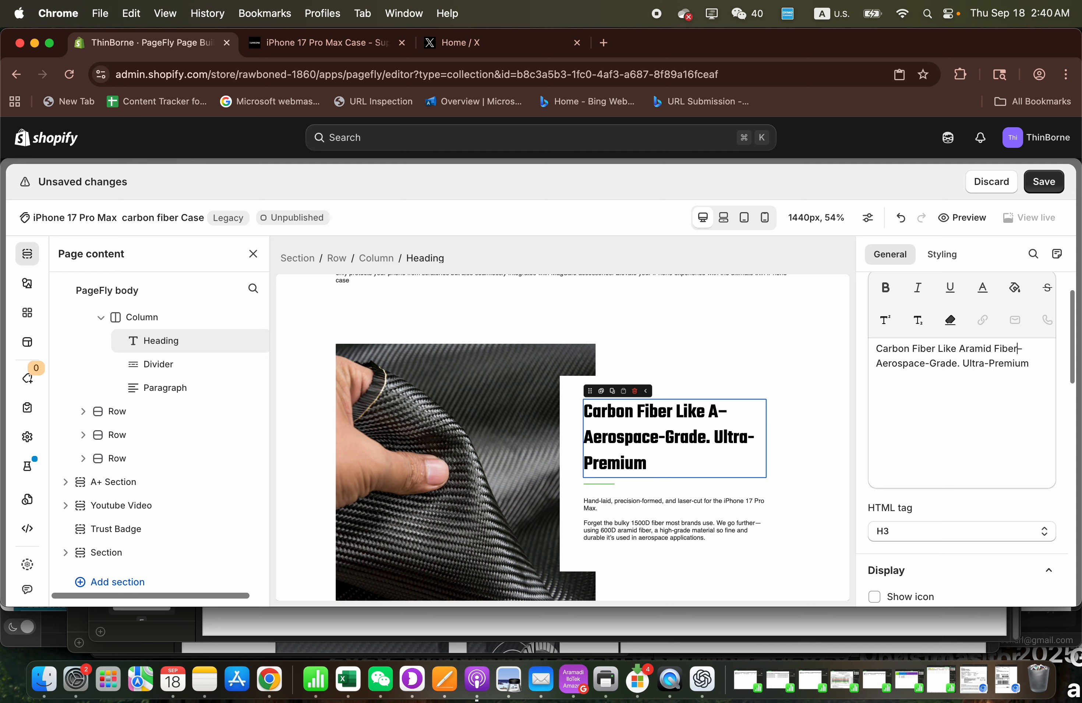
- Try inserting "carbon fiber" after "iPhone 17 Pro" in the paragraph beside the fiber sheet image, and undo the recent text edits
{"action": "left_click", "coordinate": [718, 512]}
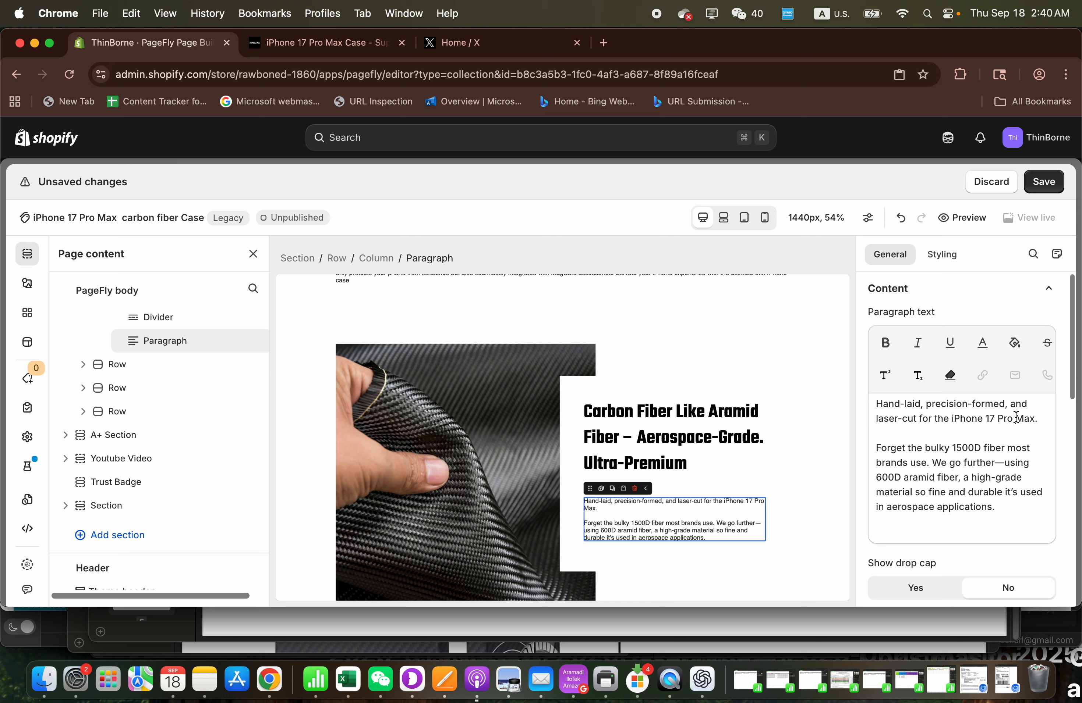
{"action": "type", "text": "carbon fiber"}
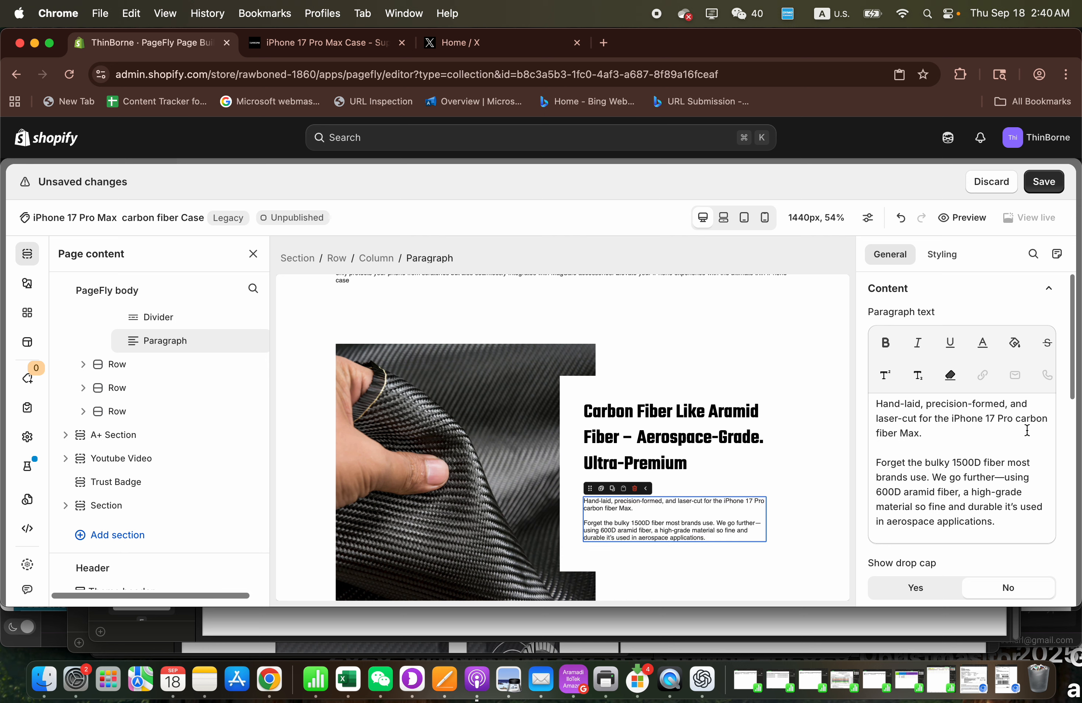
{"action": "key", "text": "super+z"}
{"action": "key", "text": "super+z"}
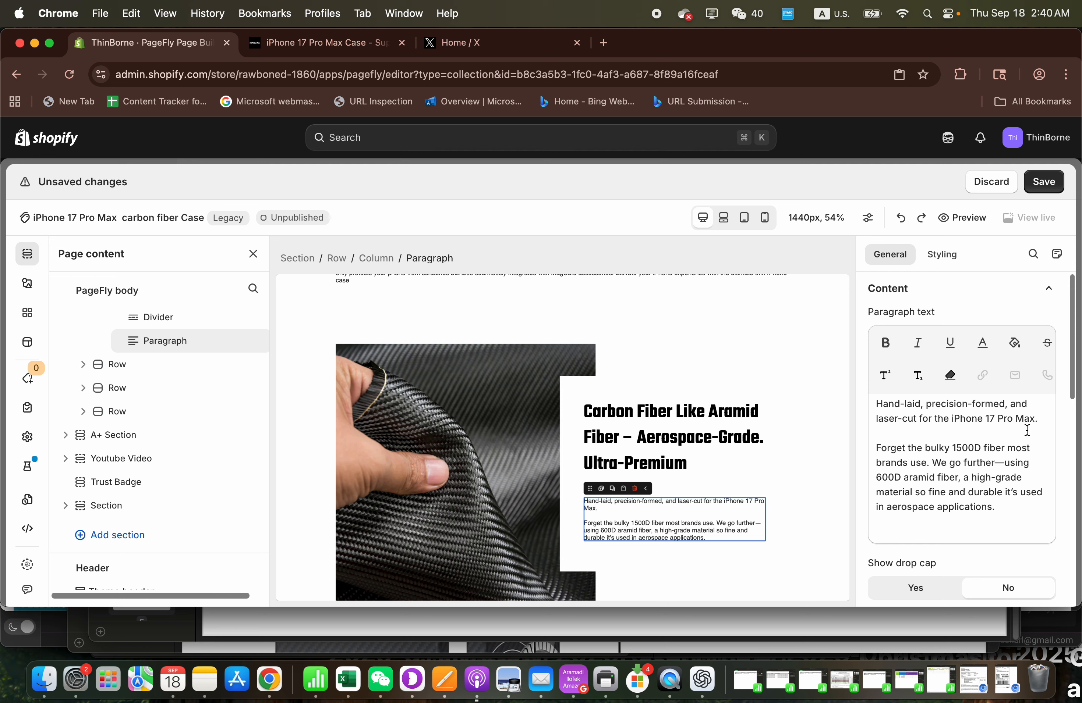
{"action": "key", "text": "super+z"}
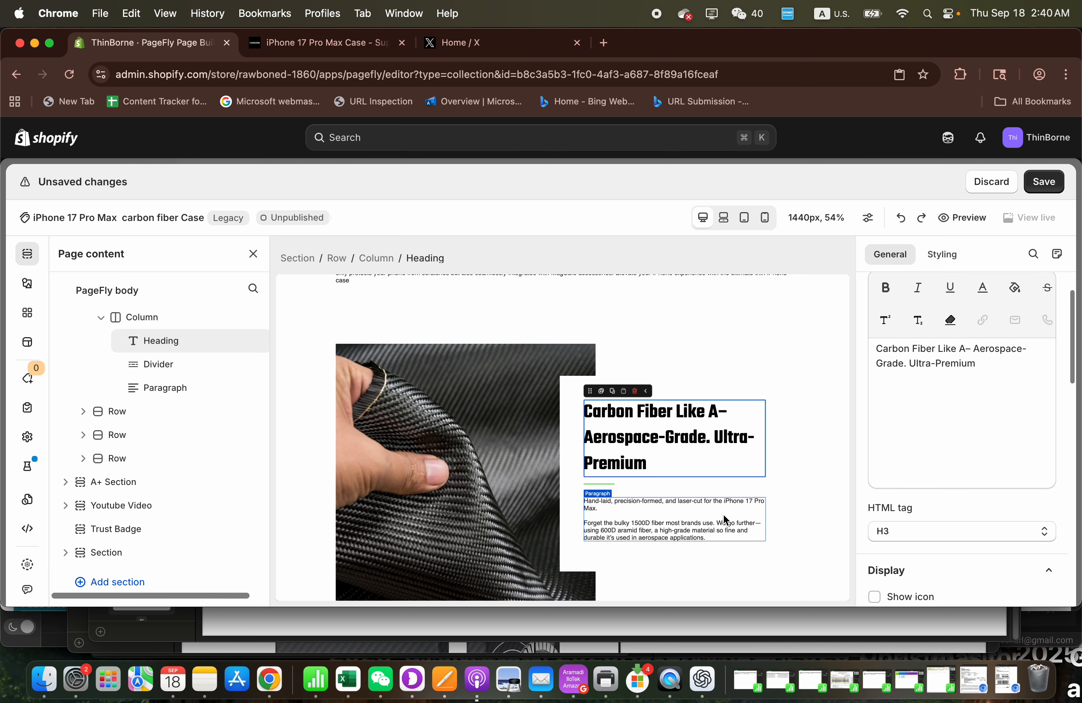
- Complete the heading beside the fiber sheet image so it begins "Carbon Fiber Like Aramid Fiber" before the dash
{"action": "left_click", "coordinate": [972, 345]}
{"action": "type", "text": "ra"}
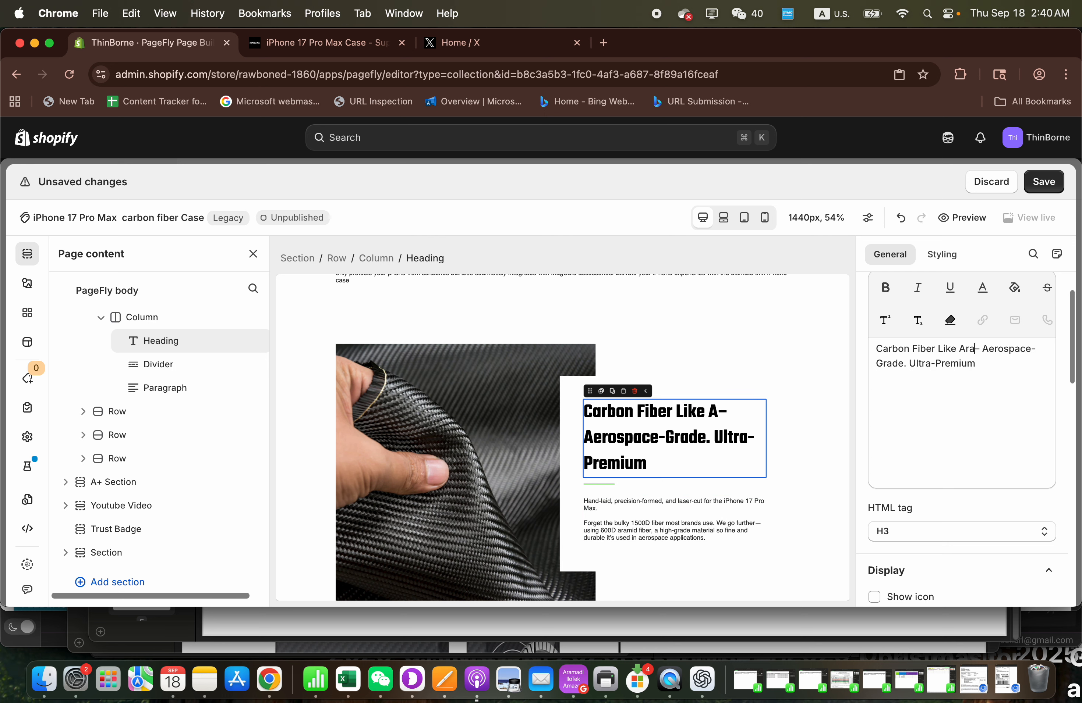
{"action": "type", "text": "mid Fi"}
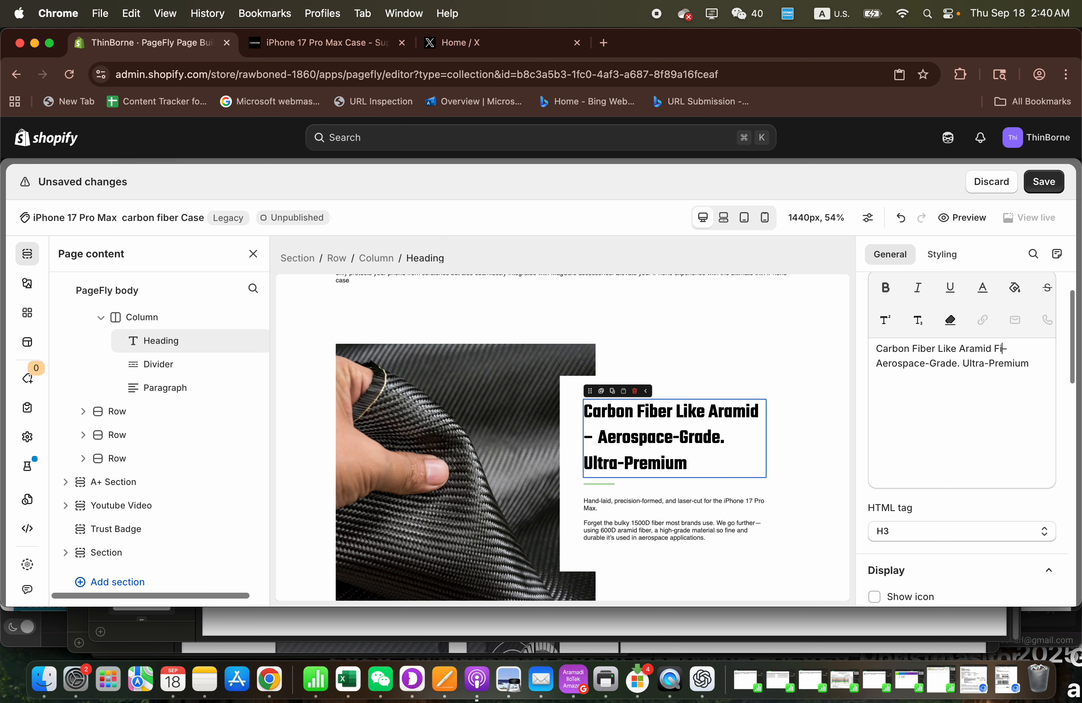
{"action": "type", "text": "ber"}
- Add "carbon fiber case" after "iPhone 17 Pro Max" in the paragraph beside the fiber sheet image and save the page
{"action": "left_click", "coordinate": [695, 522]}
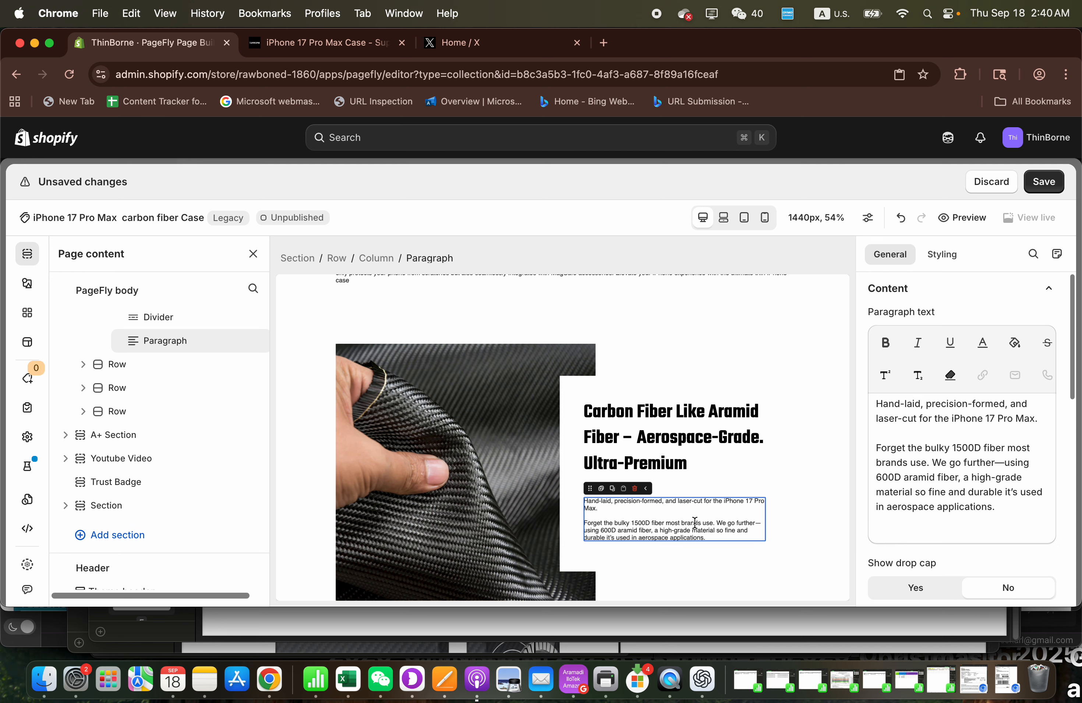
{"action": "left_click", "coordinate": [1035, 418]}
{"action": "type", "text": "ca"}
{"action": "key", "text": "BackSpace"}
{"action": "key", "text": "BackSpace"}
{"action": "key", "text": "BackSpace"}
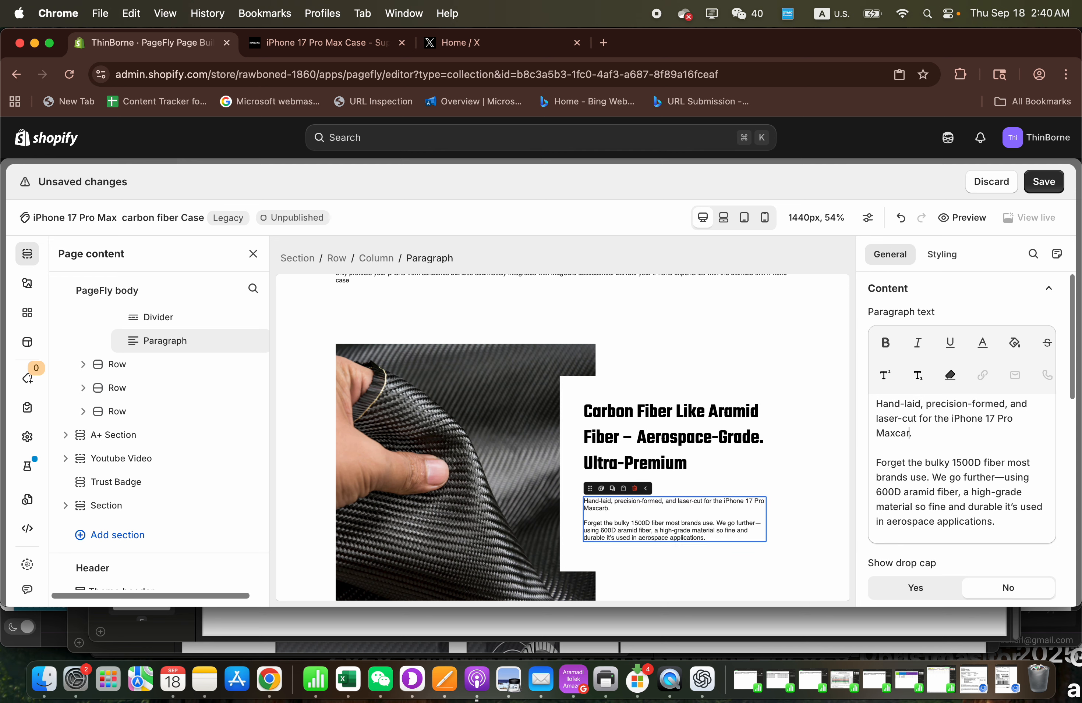
{"action": "type", "text": "arbon fiber case"}
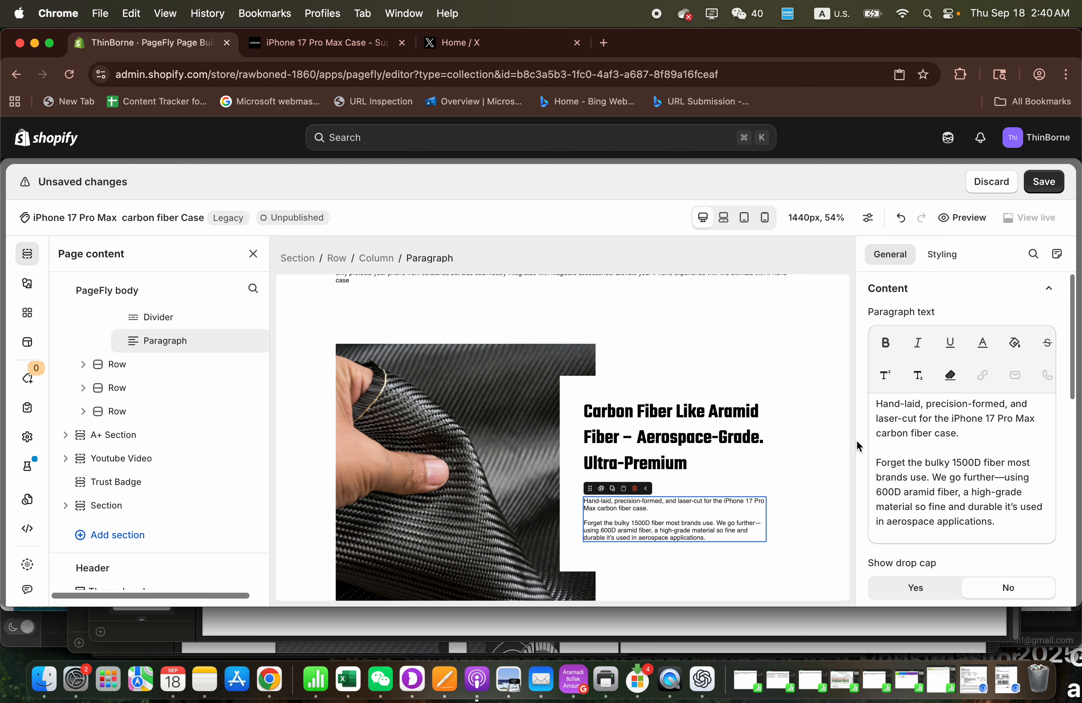
{"action": "left_click", "coordinate": [1043, 181]}
- Insert "carbon fiber" before "case" in the paragraph under the "Super Thin, Feels Like No Case" heading and save the page
{"action": "scroll", "coordinate": [671, 485], "scroll_direction": "down", "scroll_amount": 10}
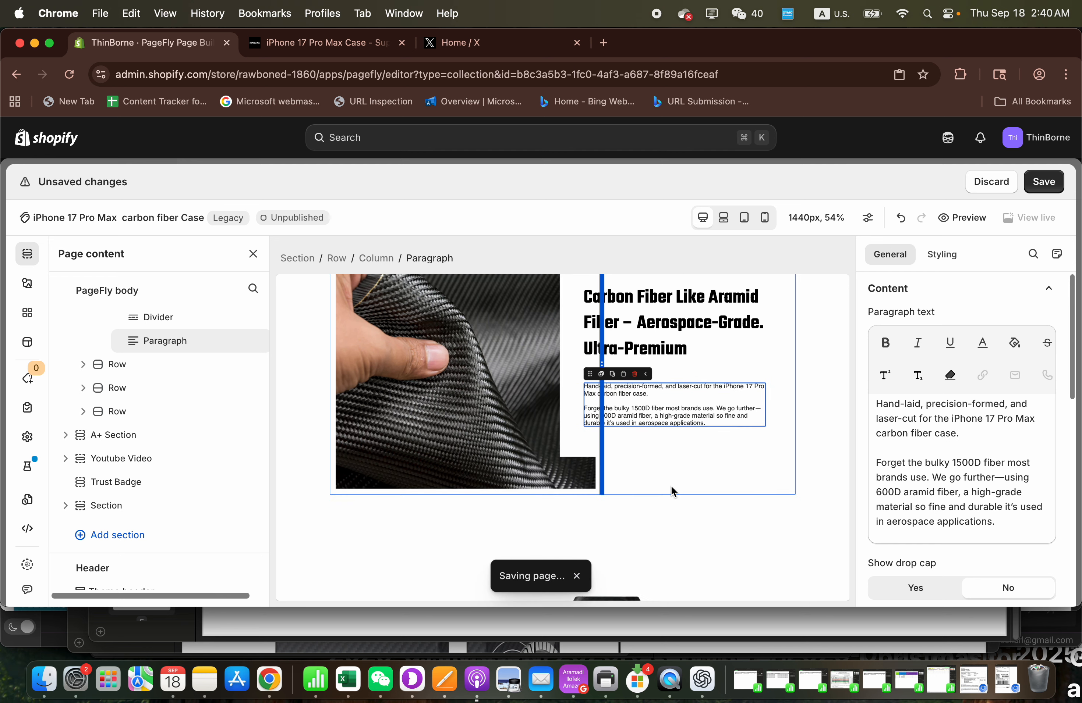
{"action": "scroll", "coordinate": [671, 487], "scroll_direction": "up", "scroll_amount": 3}
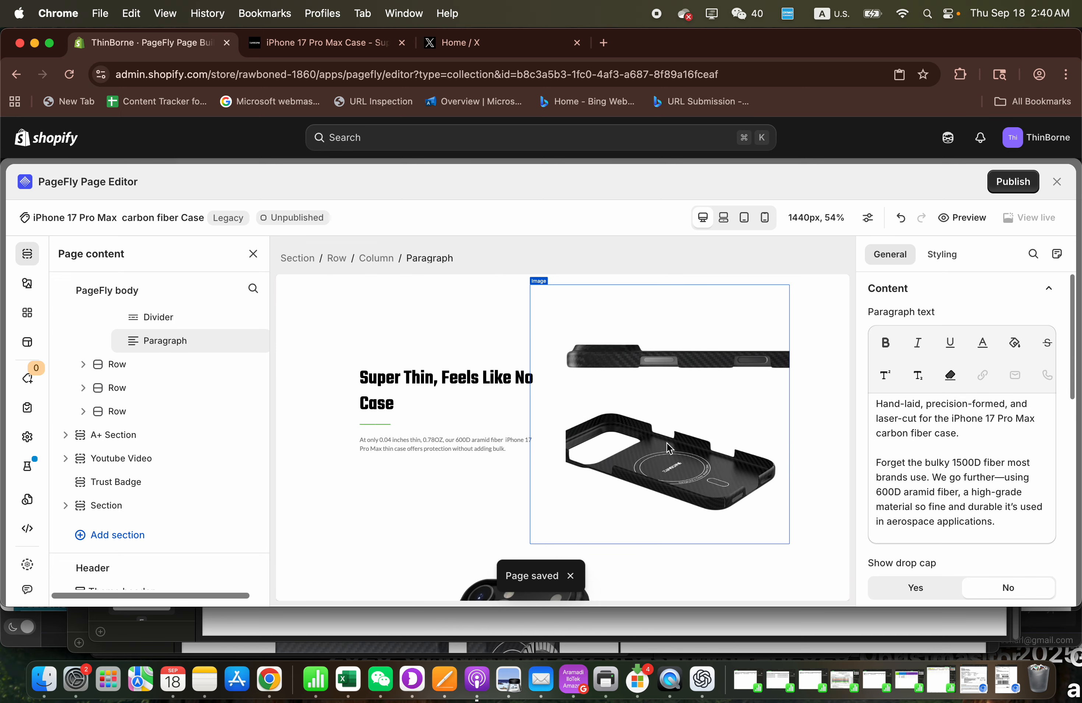
{"action": "left_click", "coordinate": [434, 451]}
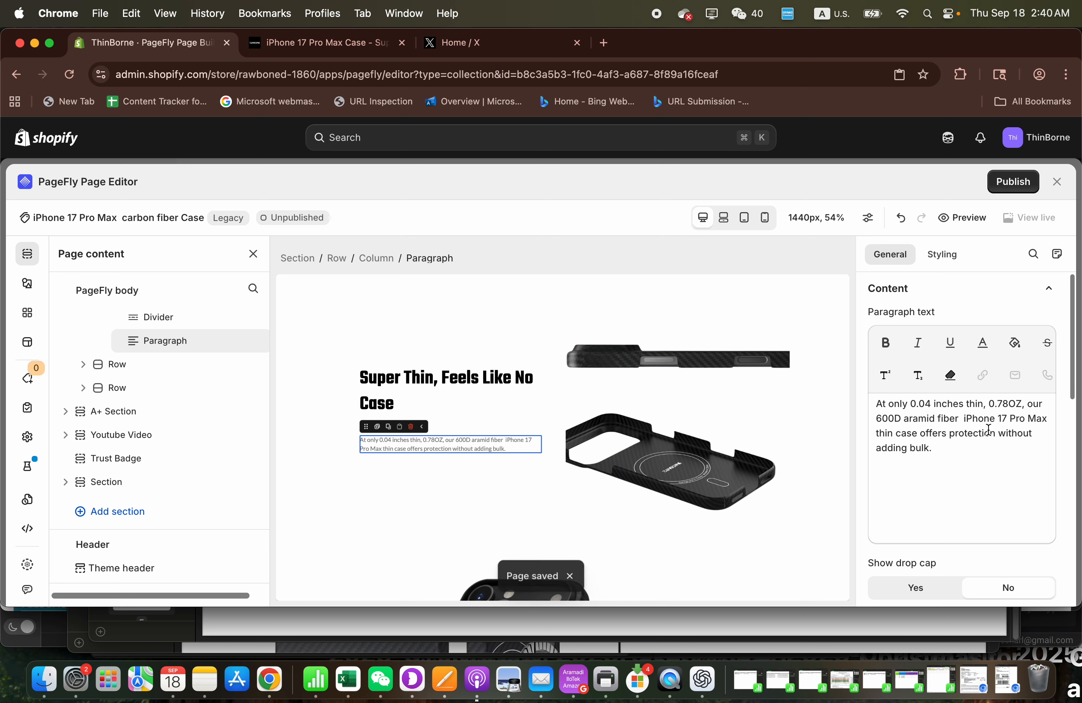
{"action": "left_click", "coordinate": [897, 433]}
{"action": "type", "text": "carbon fiber"}
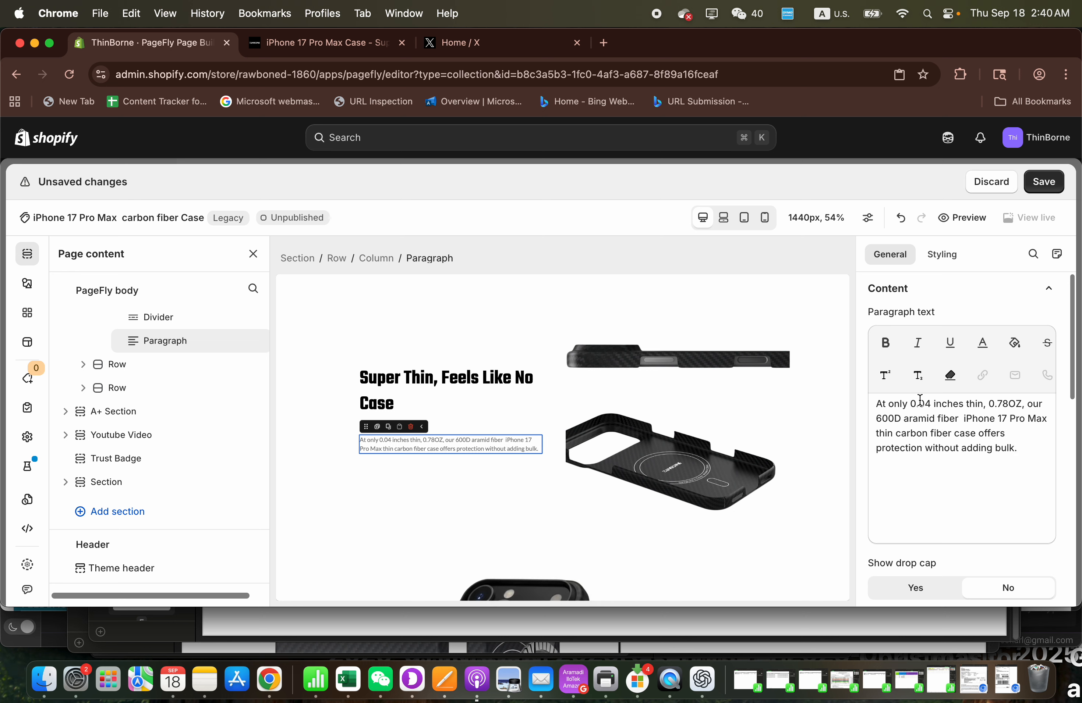
{"action": "left_click", "coordinate": [1044, 181]}
- Insert "carbon fiber" before "case" in the alt text of the image beside the "Super Thin, Feels Like No Case" heading
{"action": "left_click", "coordinate": [726, 437]}
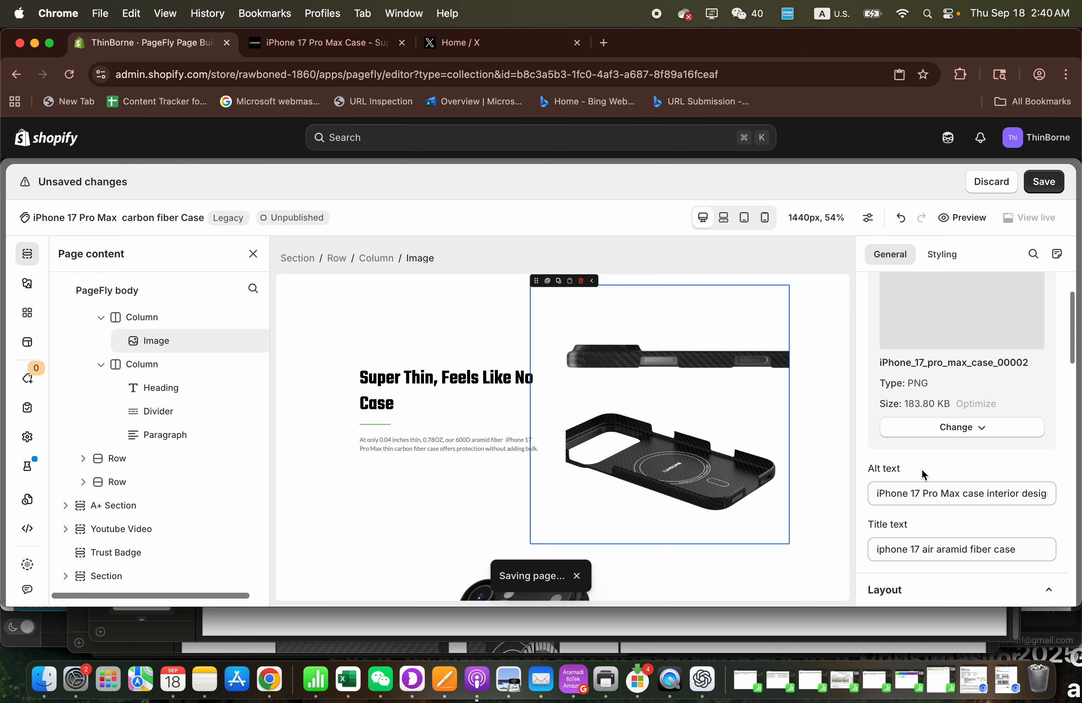
{"action": "left_click", "coordinate": [962, 494]}
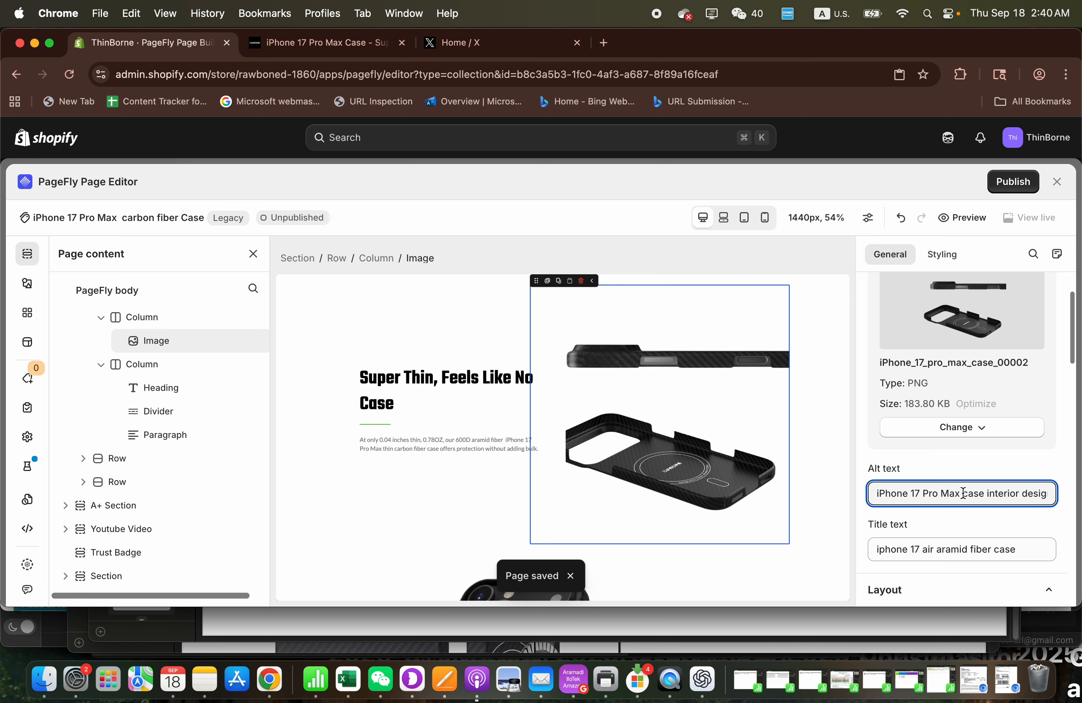
{"action": "type", "text": "carbon fi"}
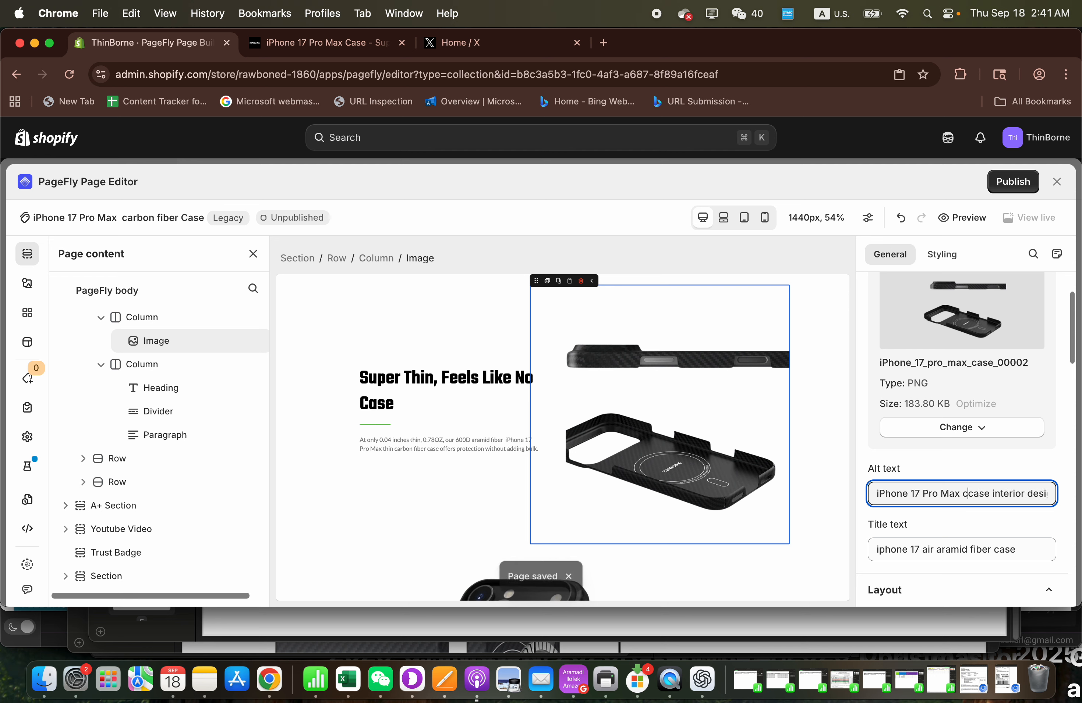
{"action": "type", "text": "ber"}
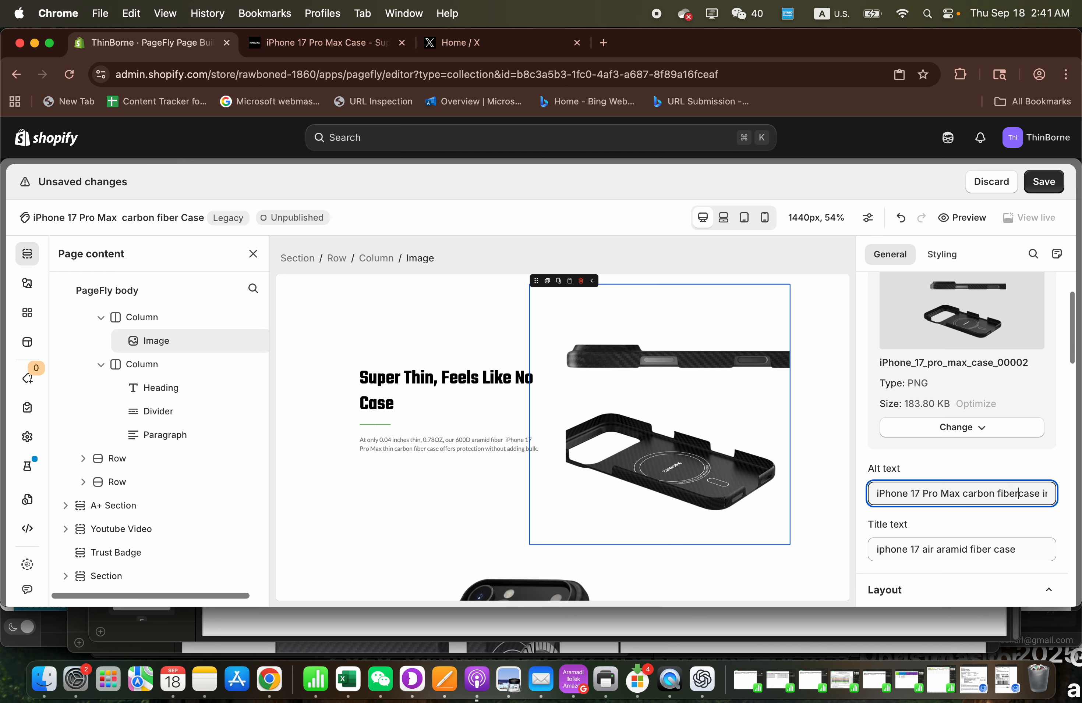
- Review the "Super Thin", "Go Naked (Almost)" and fiber sheet section headings for their carbon fiber wording
{"action": "left_click", "coordinate": [457, 368]}
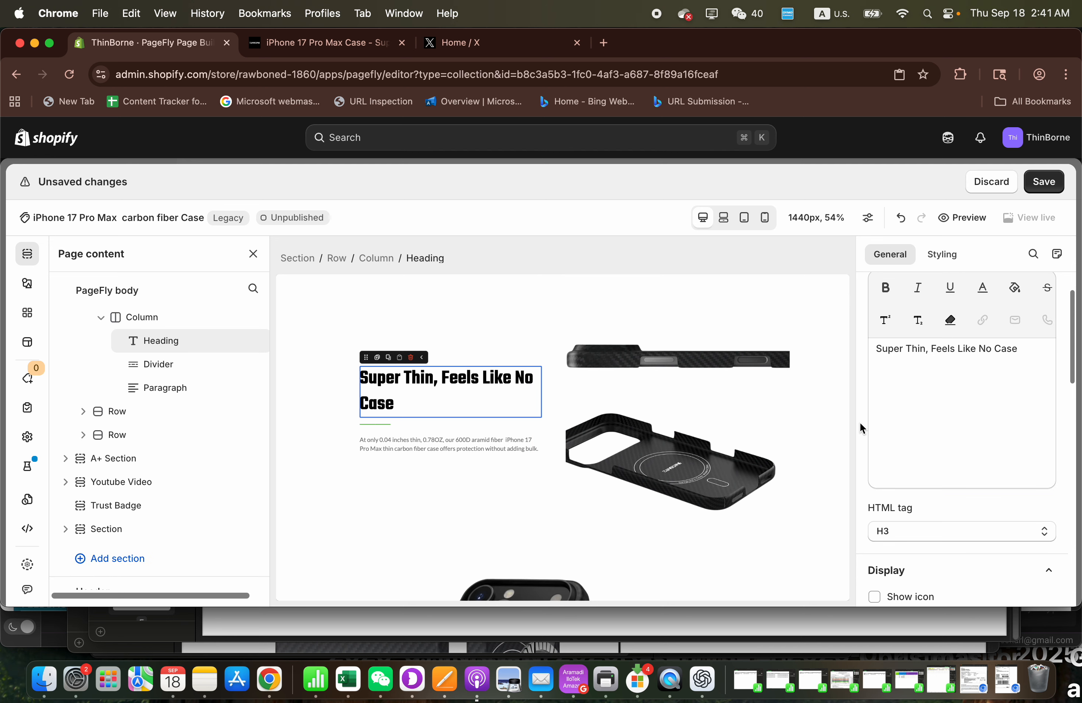
{"action": "scroll", "coordinate": [743, 429], "scroll_direction": "down", "scroll_amount": 15}
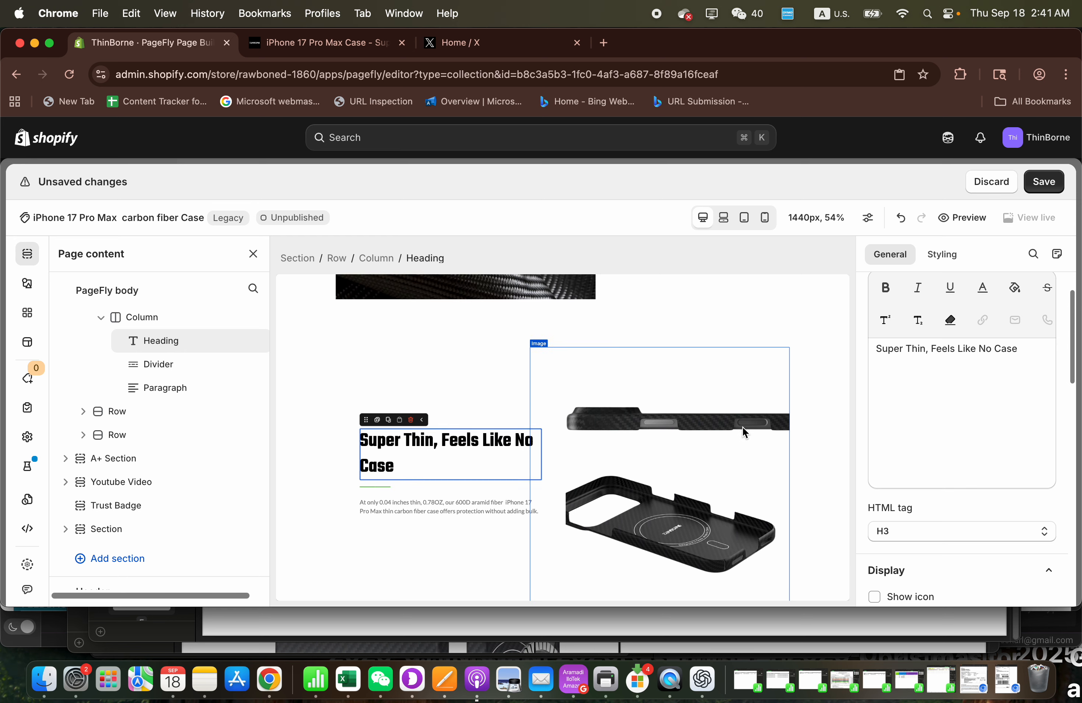
{"action": "left_click", "coordinate": [642, 434]}
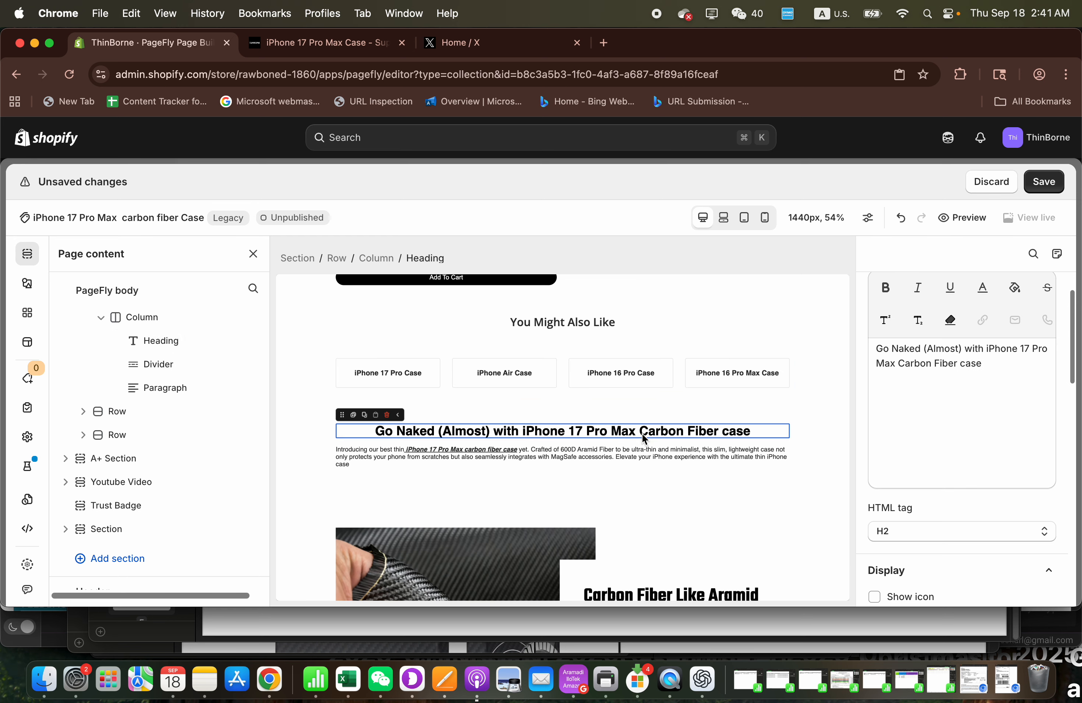
{"action": "scroll", "coordinate": [675, 441], "scroll_direction": "down", "scroll_amount": 2}
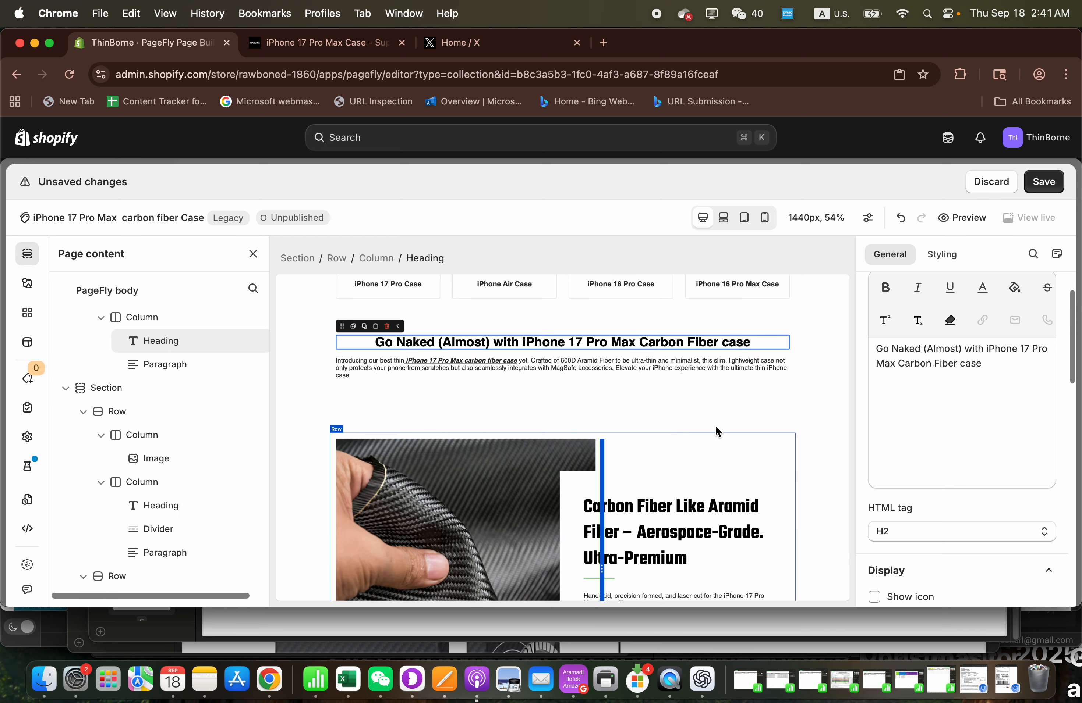
{"action": "scroll", "coordinate": [727, 421], "scroll_direction": "down", "scroll_amount": 2}
{"action": "left_click", "coordinate": [700, 427]}
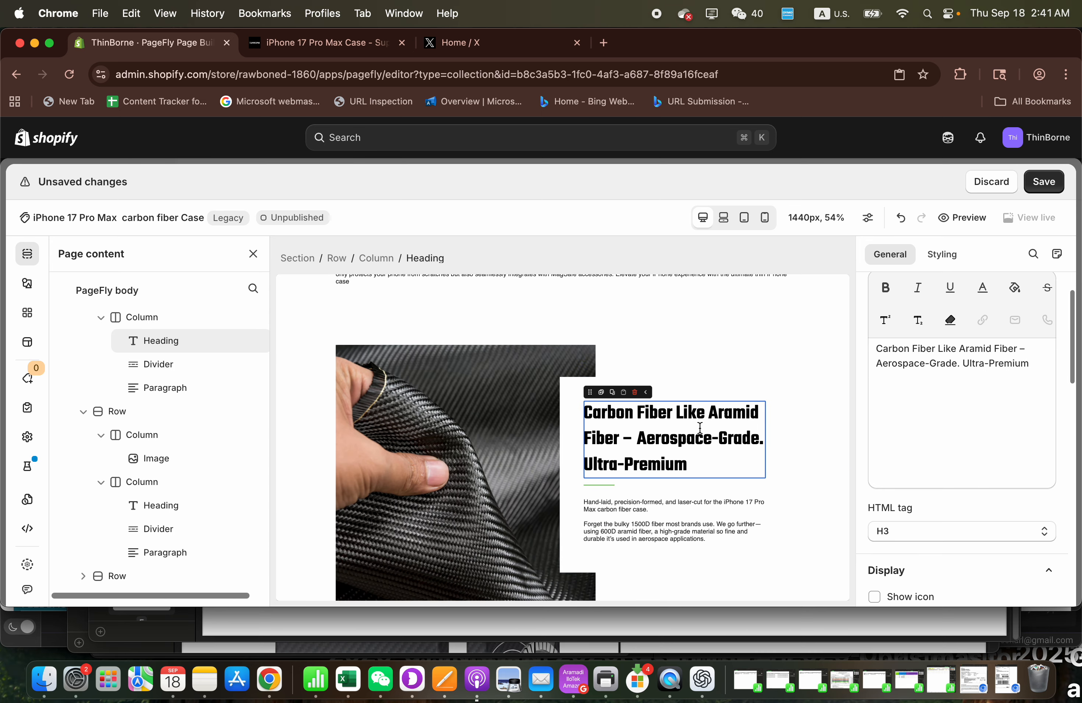
{"action": "scroll", "coordinate": [700, 427], "scroll_direction": "down", "scroll_amount": 10}
{"action": "scroll", "coordinate": [700, 427], "scroll_direction": "down", "scroll_amount": 8}
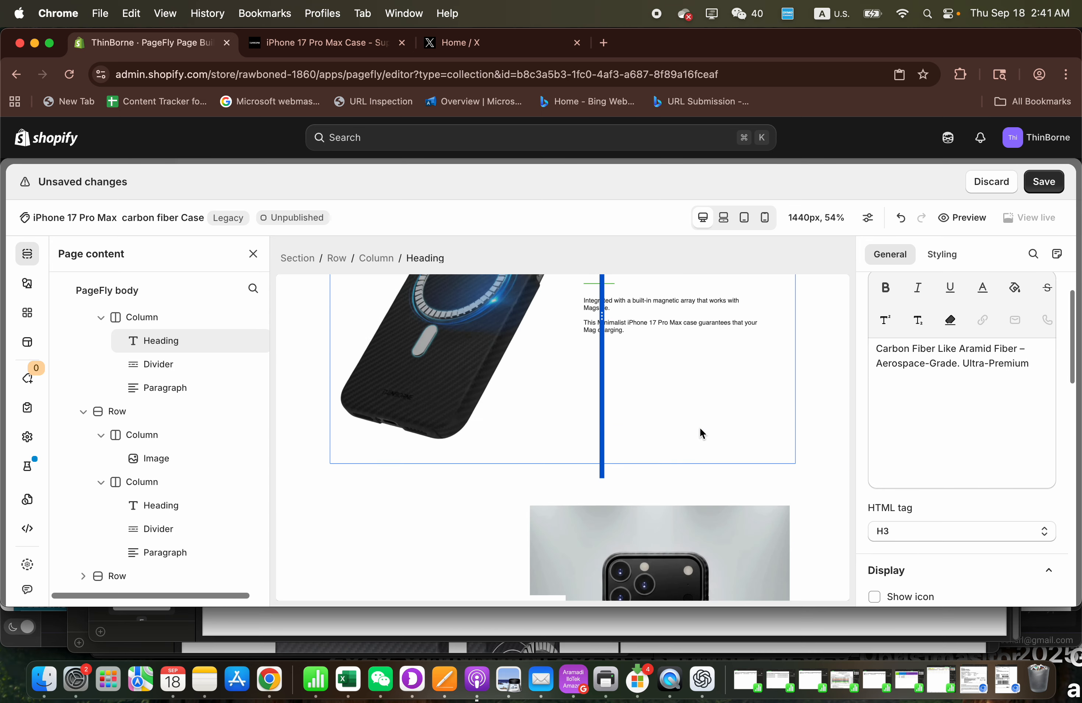
- Change the alt text of the image in the MagSafe Ready section to "iphone 17 pro max carbon fiber case with magsafe" and save the page
{"action": "scroll", "coordinate": [699, 427], "scroll_direction": "up", "scroll_amount": 5}
{"action": "left_click", "coordinate": [483, 431]}
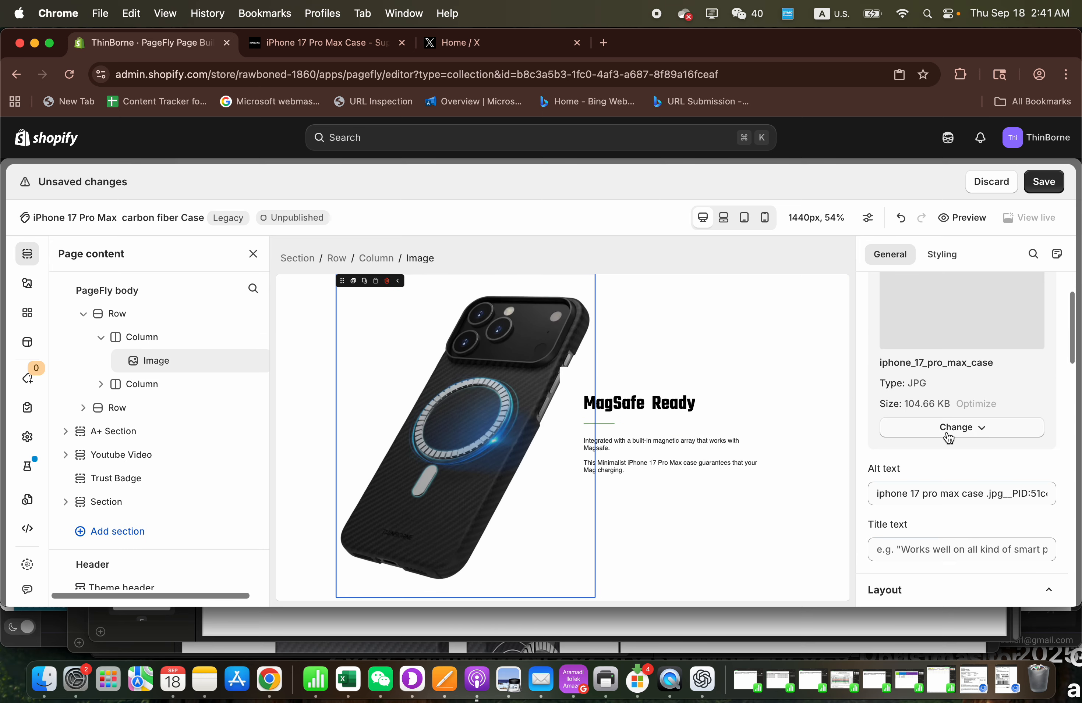
{"action": "left_click", "coordinate": [963, 493]}
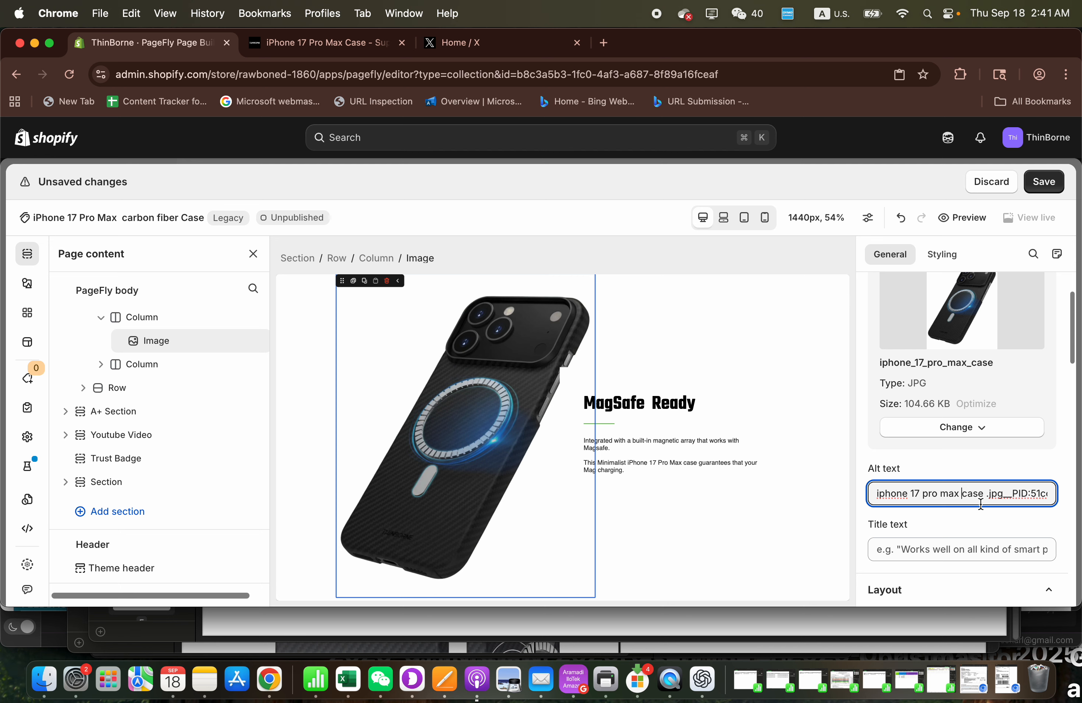
{"action": "type", "text": "carbon fiber ca"}
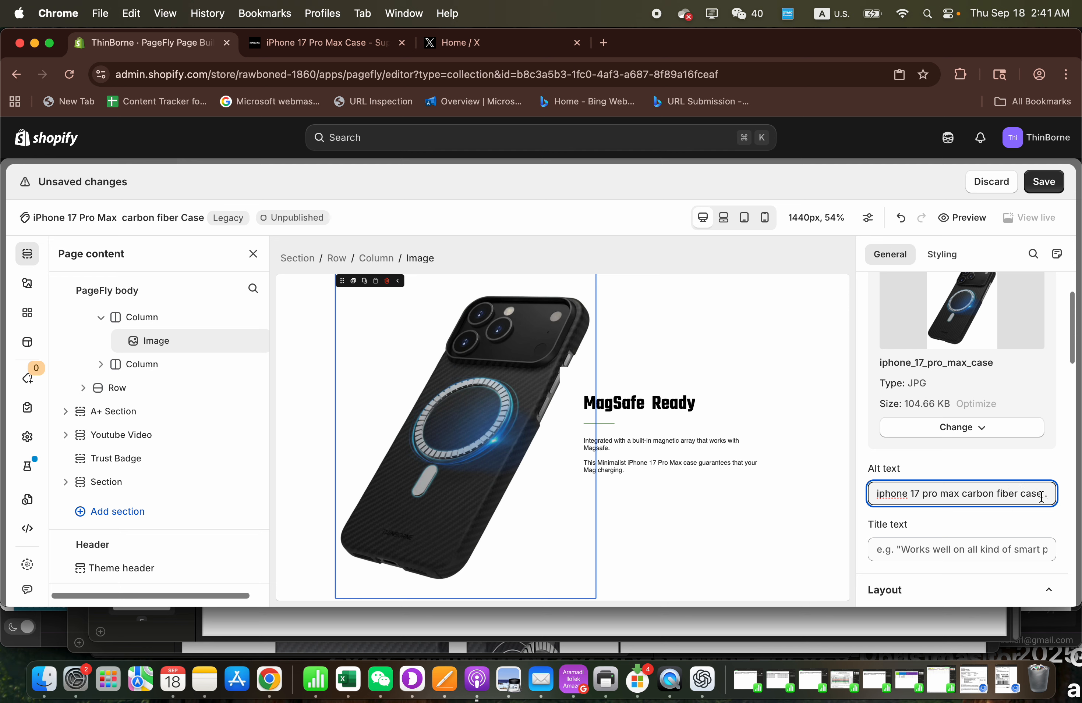
{"action": "left_click_drag", "start_coordinate": [1043, 495], "coordinate": [1081, 500]}
{"action": "key", "text": "BackSpace"}
{"action": "type", "text": "with magsafe"}
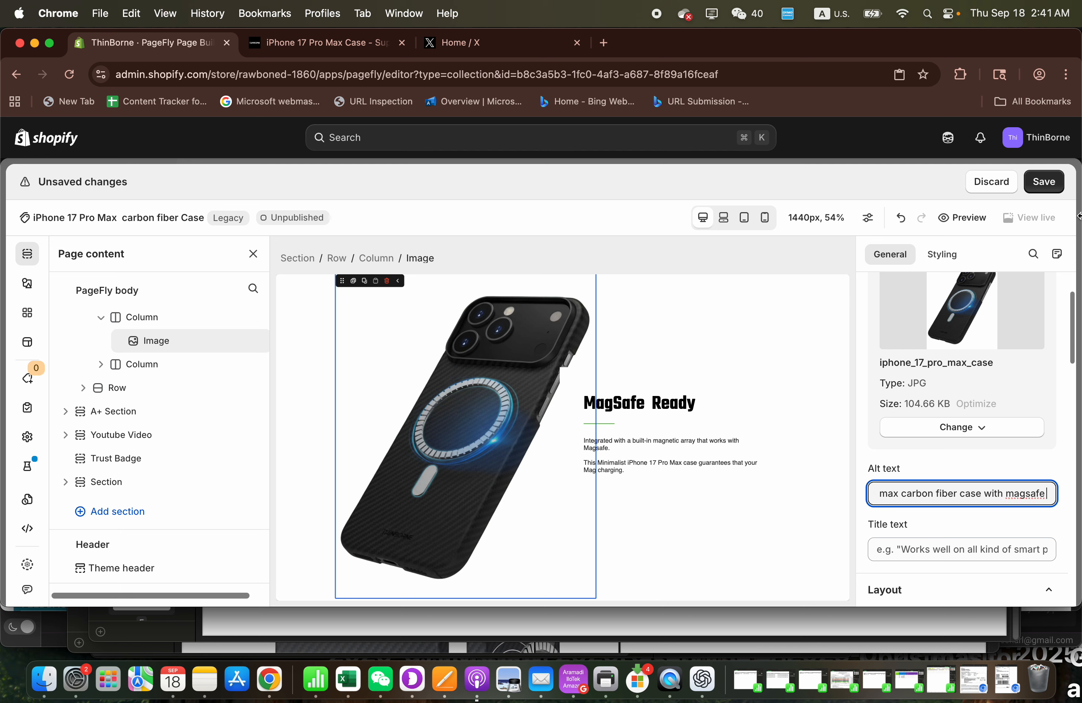
{"action": "left_click", "coordinate": [1038, 182]}
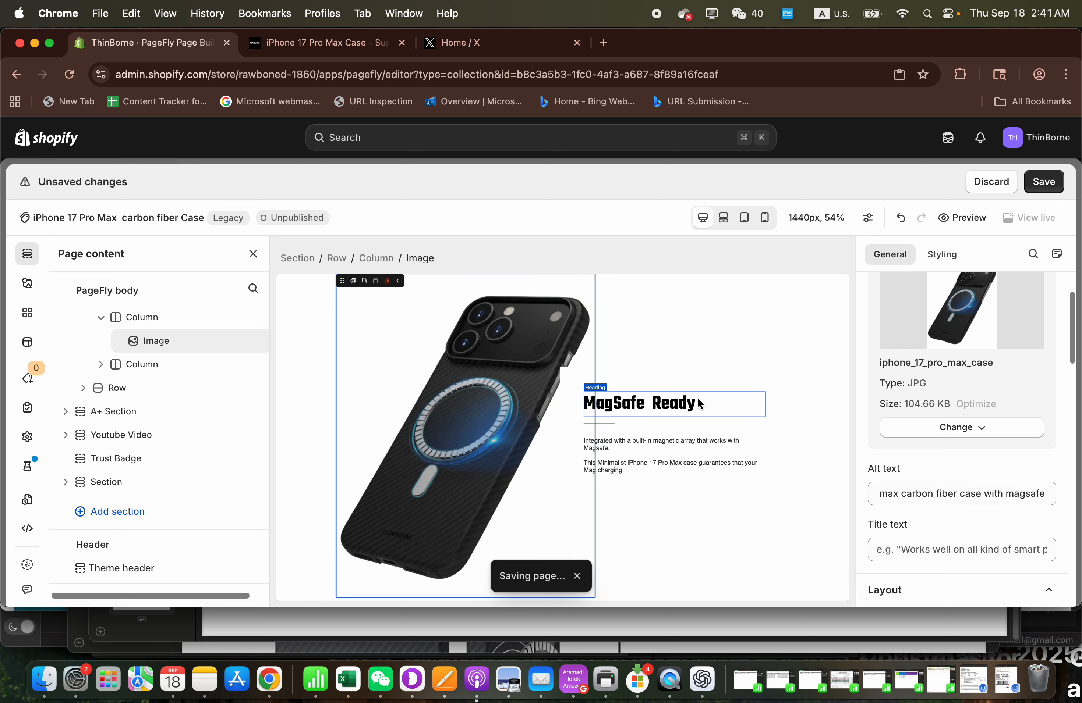
- Insert "carbon fiber" before "case" in the paragraph under the MagSafe Ready heading and save the page
{"action": "scroll", "coordinate": [699, 404], "scroll_direction": "down", "scroll_amount": 2}
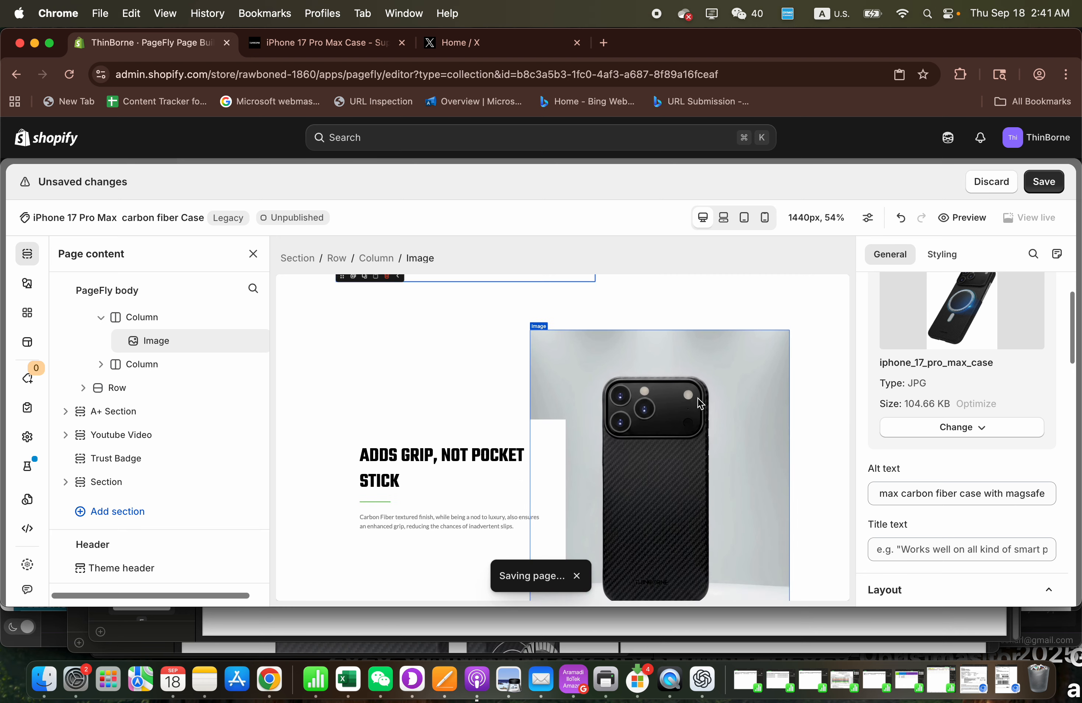
{"action": "left_click", "coordinate": [681, 333]}
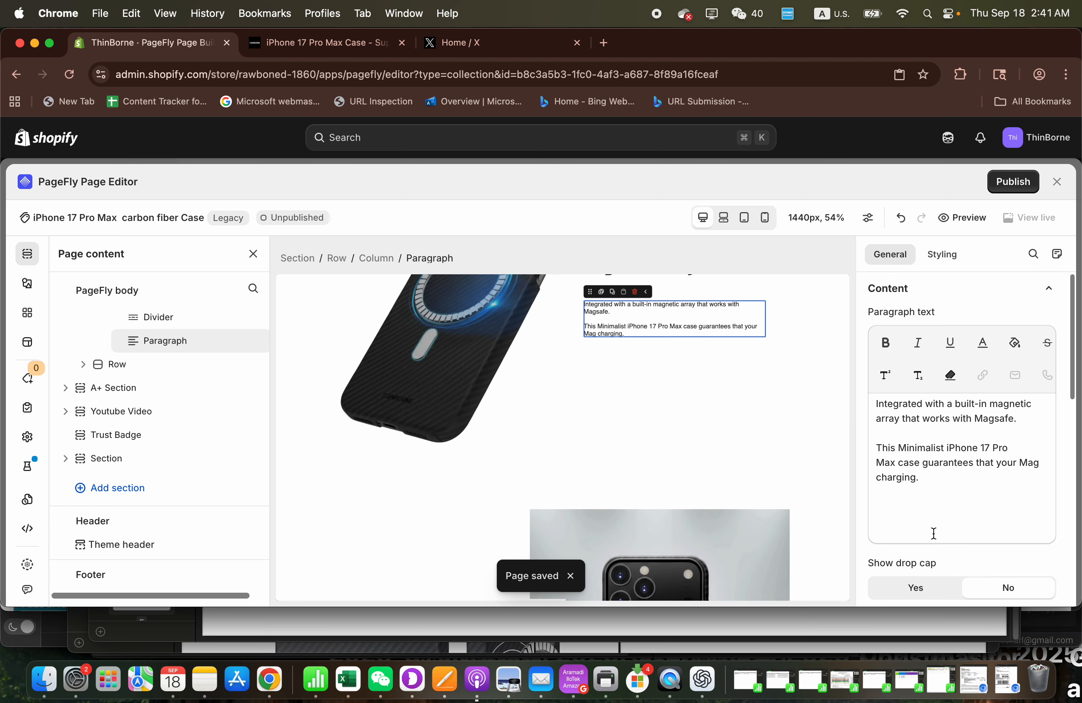
{"action": "left_click", "coordinate": [898, 463]}
{"action": "type", "text": "carbon fiber"}
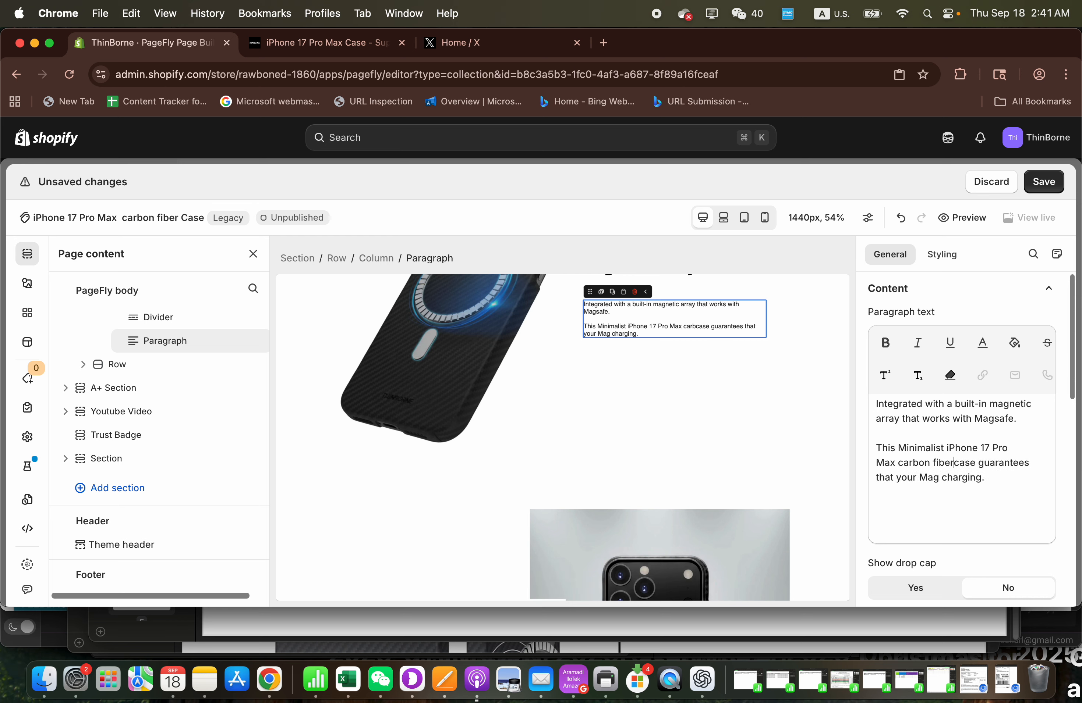
{"action": "left_click", "coordinate": [1043, 185]}
- Change the ending of the "WHY OUR iPhone 17 Pro Max" heading to "Carbon Fiber Case?"
{"action": "scroll", "coordinate": [685, 460], "scroll_direction": "down", "scroll_amount": 8}
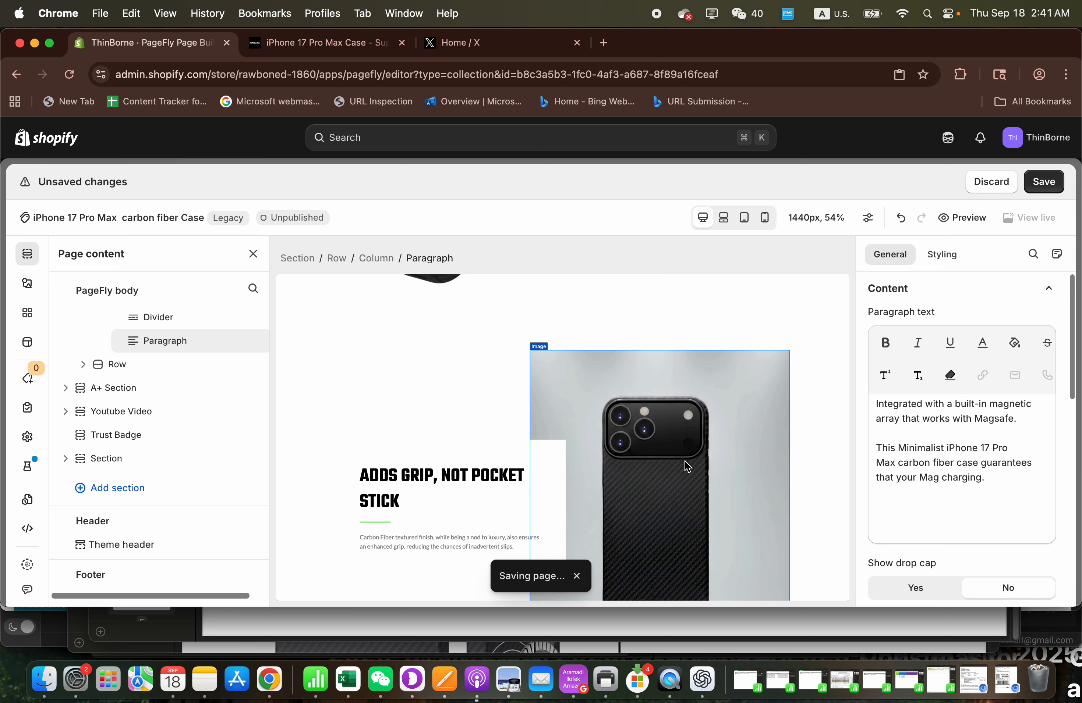
{"action": "scroll", "coordinate": [447, 417], "scroll_direction": "down", "scroll_amount": 4}
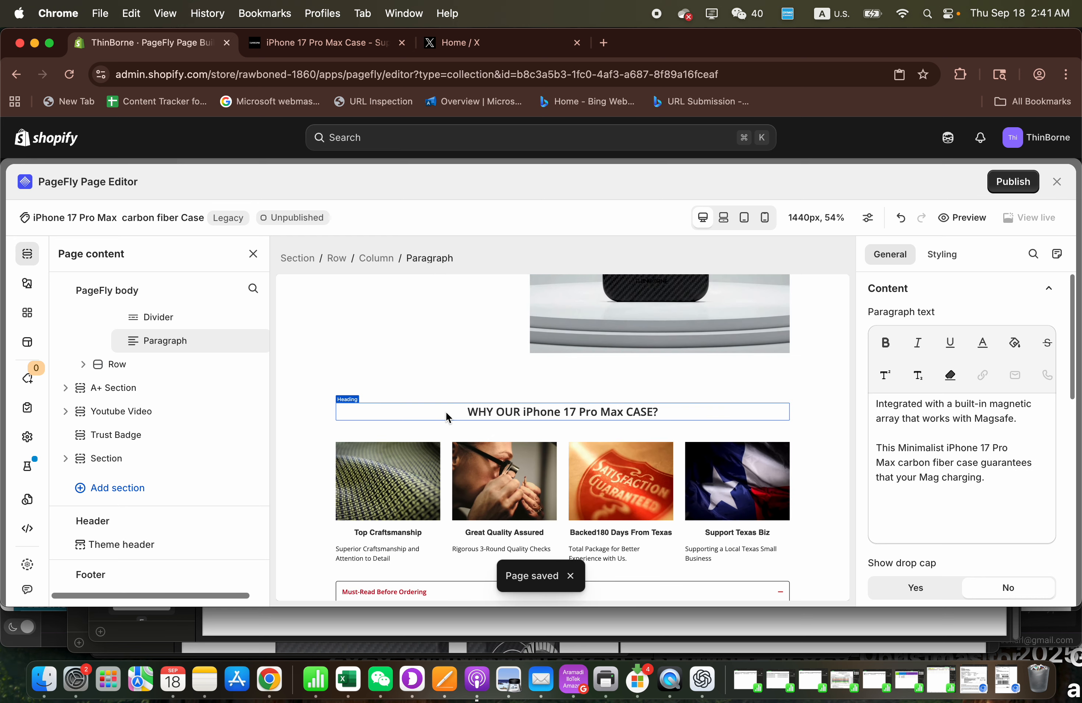
{"action": "left_click", "coordinate": [519, 412]}
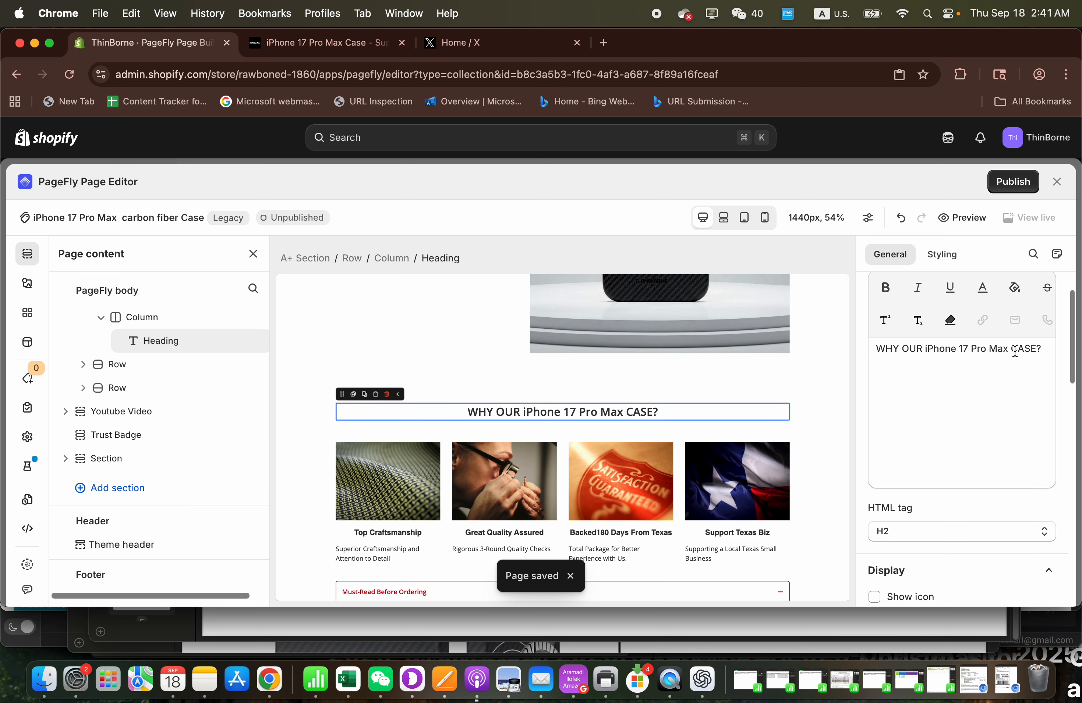
{"action": "left_click_drag", "start_coordinate": [1010, 350], "coordinate": [1048, 352]}
{"action": "type", "text": "Carbo"}
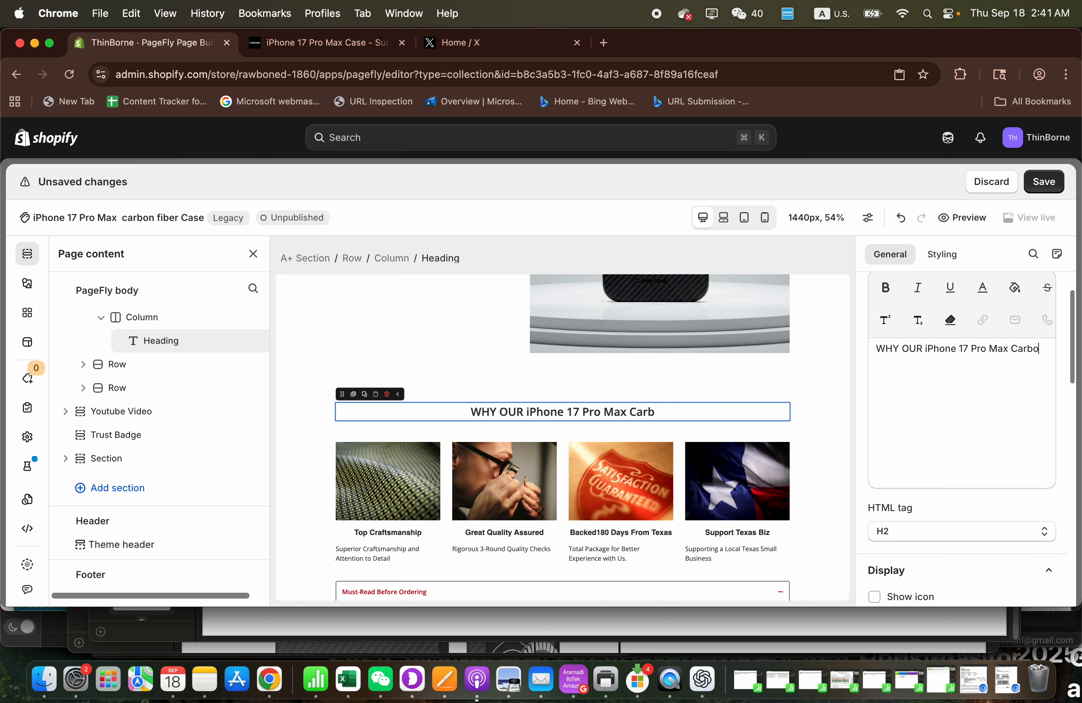
{"action": "type", "text": "n Fiber Case?"}
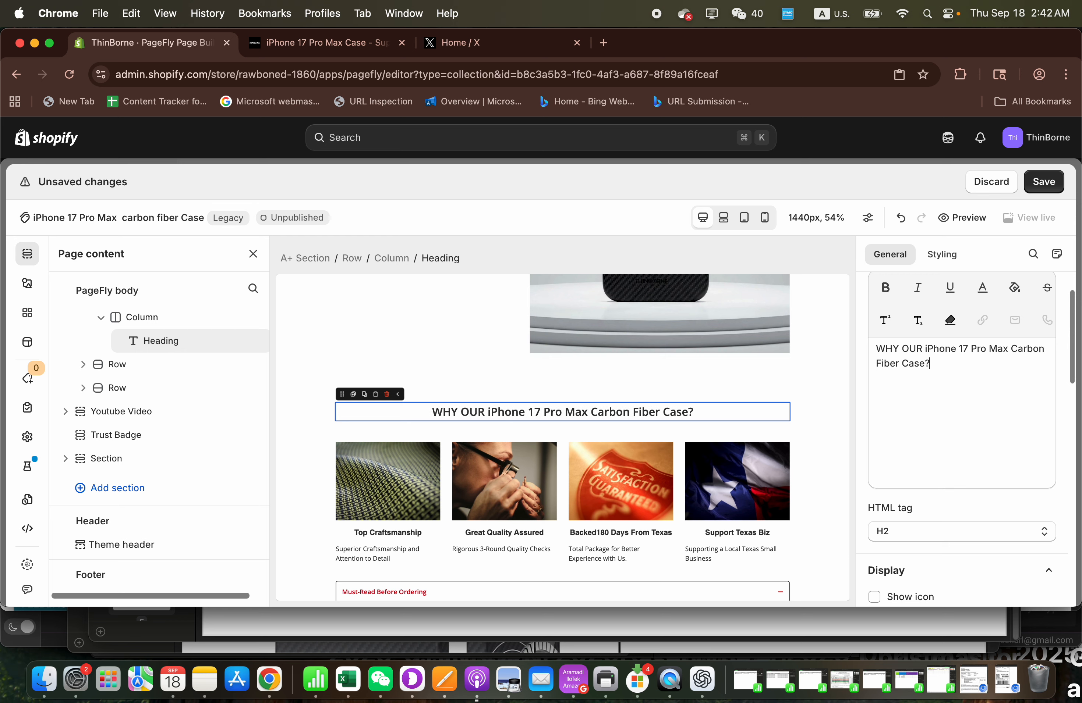
- Copy the full heading text, switch to ChatGPT and ask it to proofread "WHY OUR iPhone 17 Pro Max Carbon Fiber Case?"
{"action": "key", "text": "super+a"}
{"action": "key", "text": "super+c"}
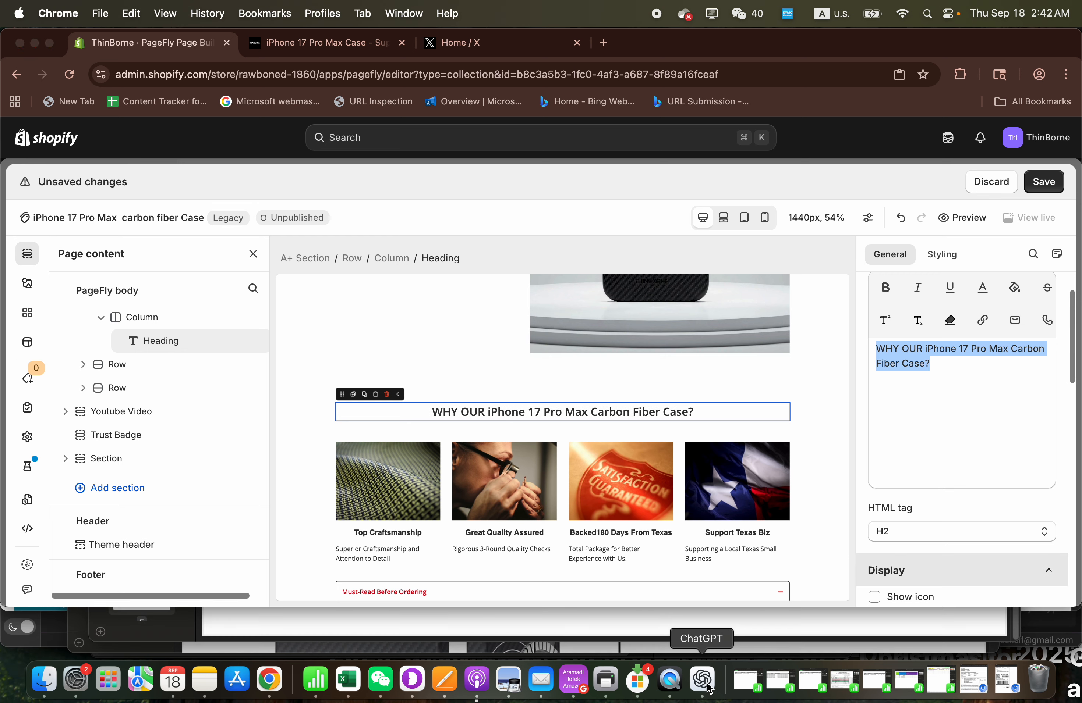
{"action": "left_click", "coordinate": [702, 680]}
{"action": "left_click", "coordinate": [782, 482]}
{"action": "type", "text": "proof"}
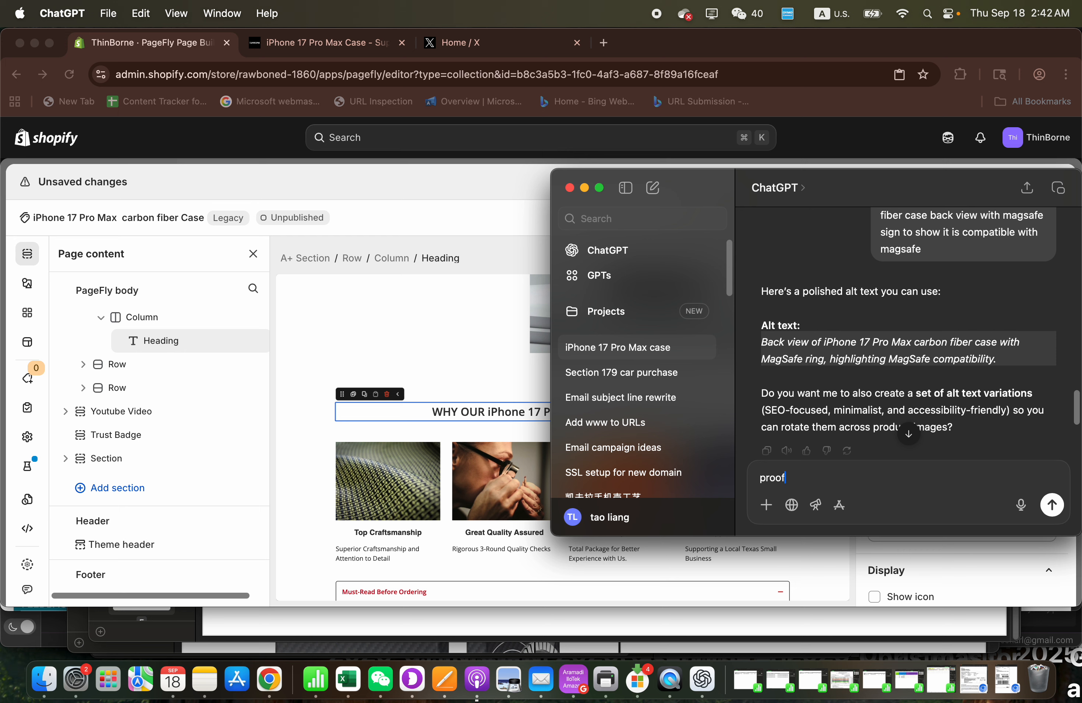
{"action": "type", "text": "read:"}
{"action": "key", "text": "super+v"}
{"action": "key", "text": "Return"}
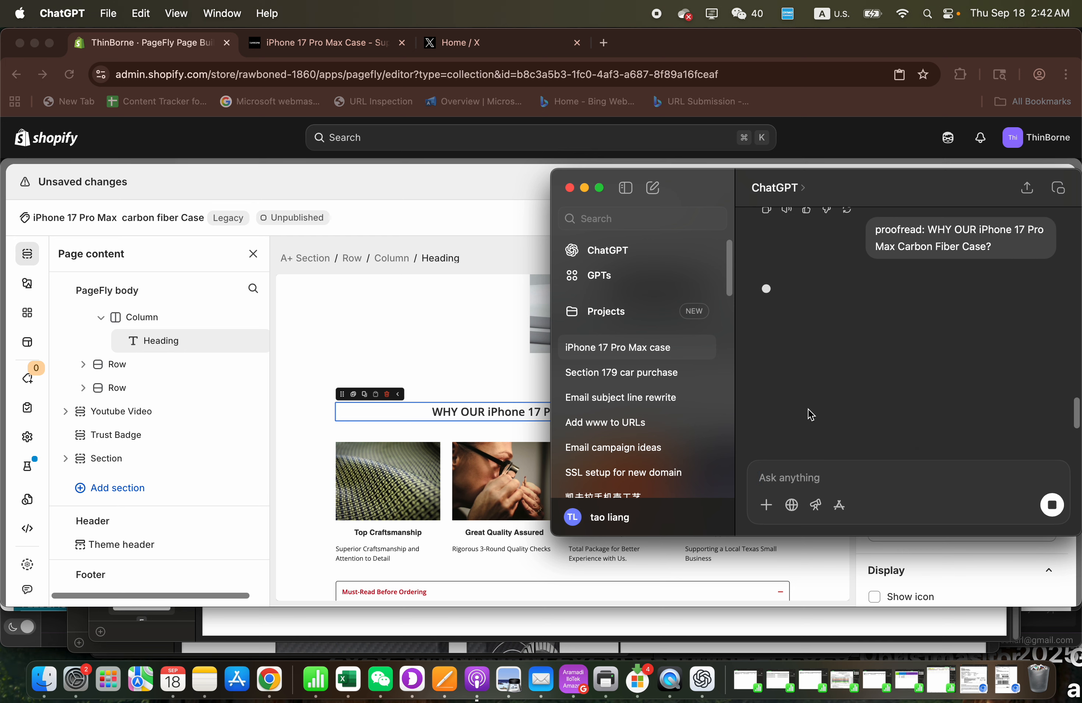
- Copy ChatGPT's "Why Choose Our iPhone 17 Pro Max Carbon Fiber Case?", switch back to PageFly, replace the heading text with it and save the page
{"action": "triple_click", "coordinate": [804, 323]}
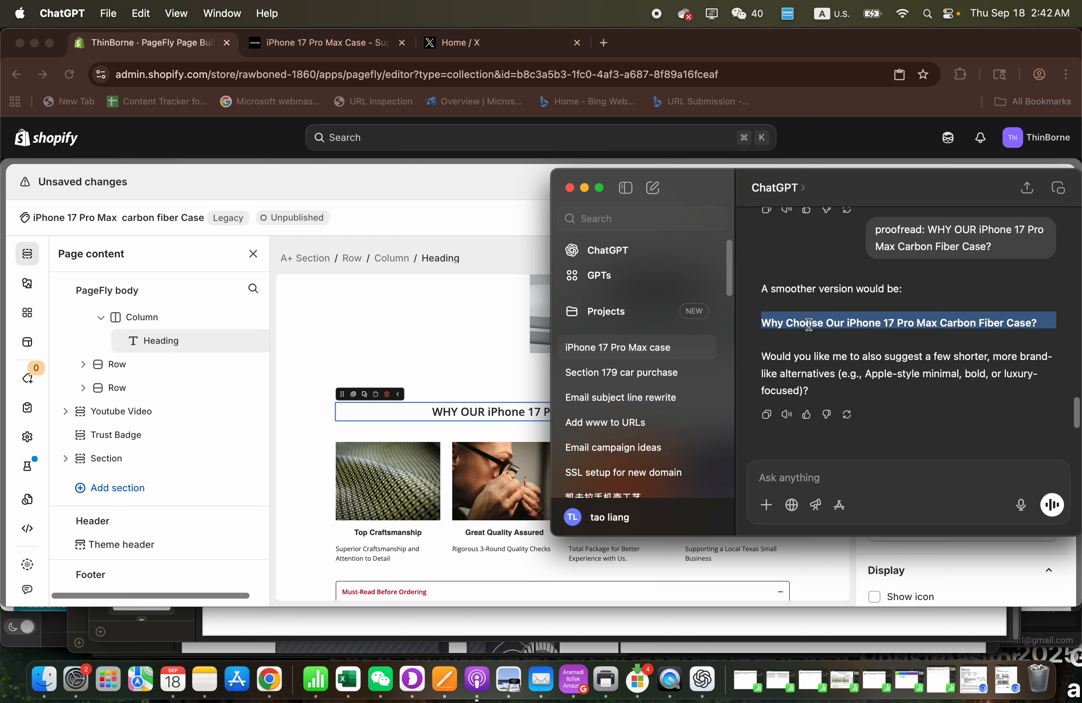
{"action": "right_click", "coordinate": [806, 323]}
{"action": "left_click", "coordinate": [756, 383]}
{"action": "left_click", "coordinate": [798, 571]}
{"action": "key", "text": "super+v"}
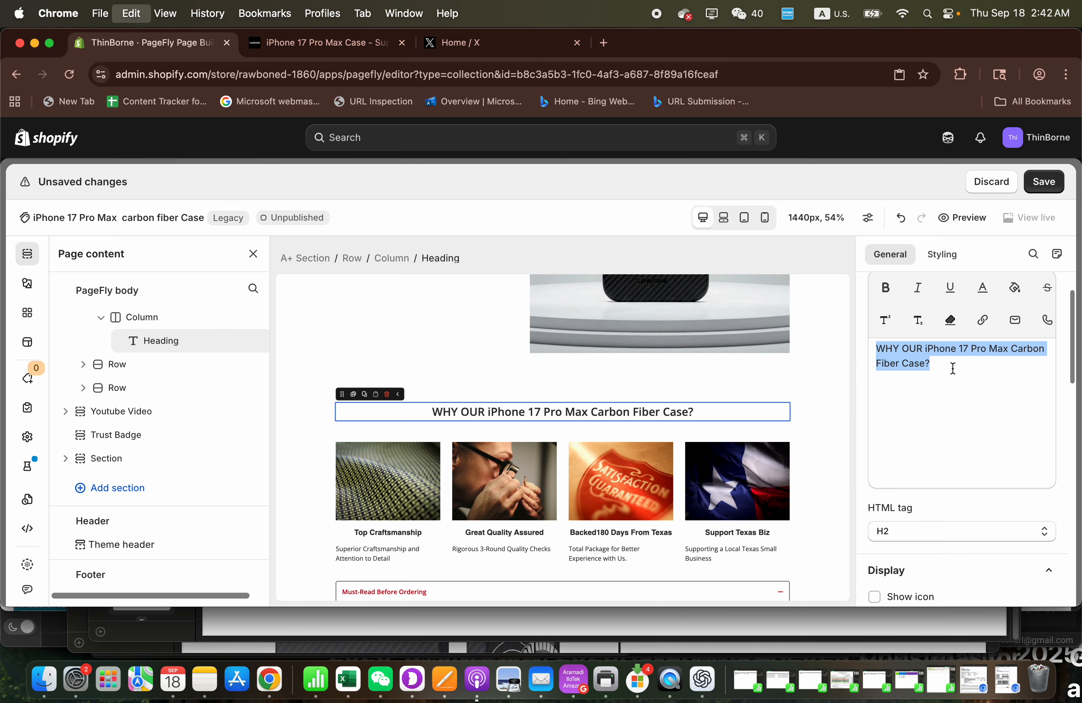
{"action": "left_click", "coordinate": [1042, 190]}
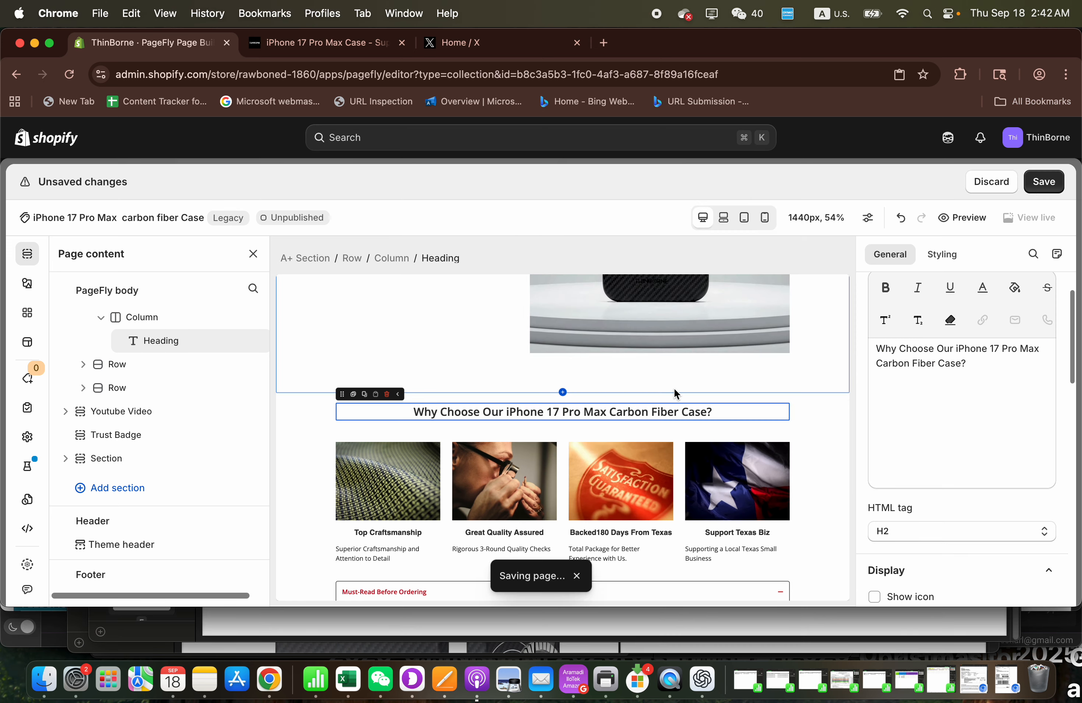
- Insert "Carbon Fiber" before "Case" in the "iPhone 17 Pro Max Case Unboxing" heading above the video and save the page
{"action": "scroll", "coordinate": [673, 388], "scroll_direction": "down", "scroll_amount": 4}
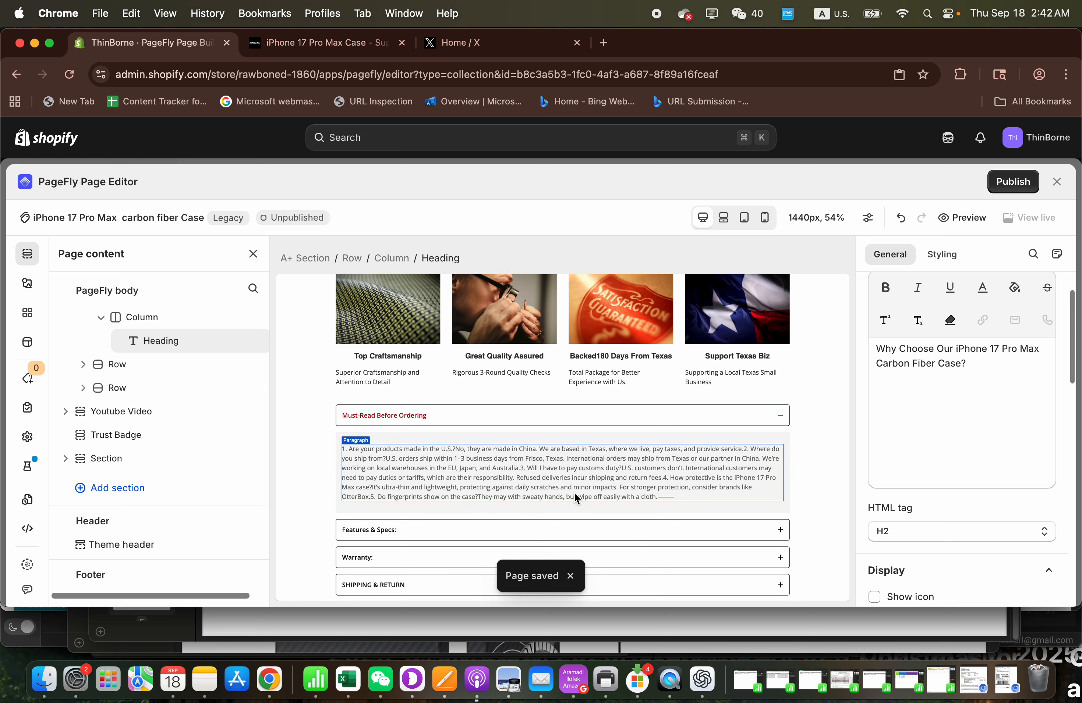
{"action": "scroll", "coordinate": [576, 495], "scroll_direction": "down", "scroll_amount": 5}
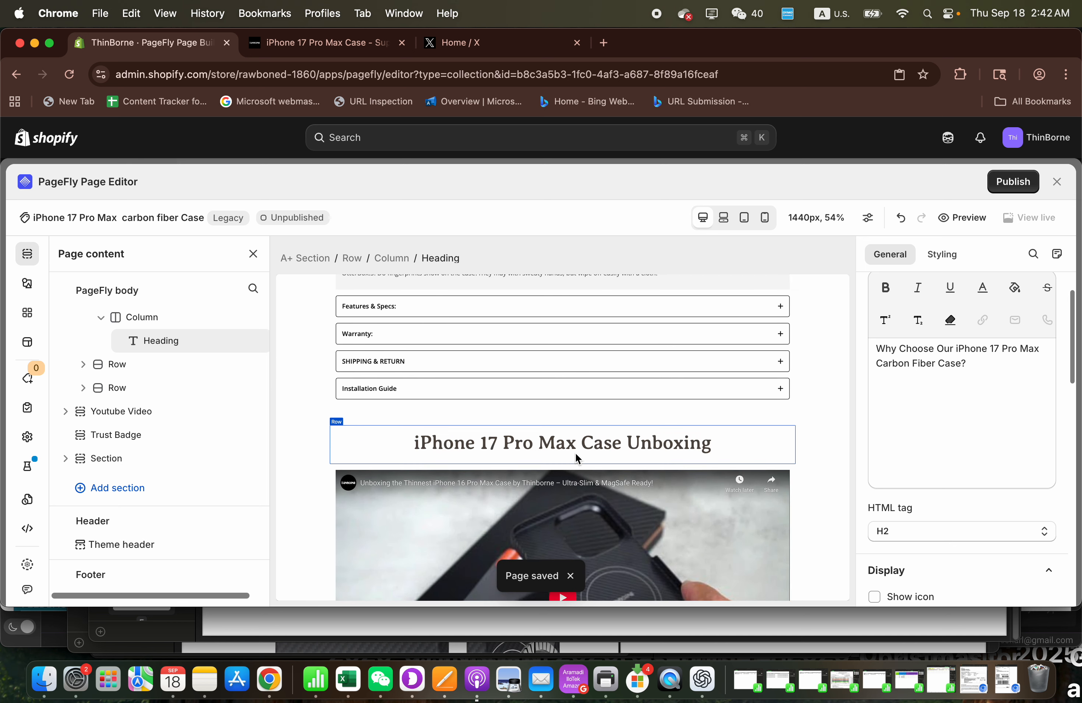
{"action": "left_click", "coordinate": [575, 449]}
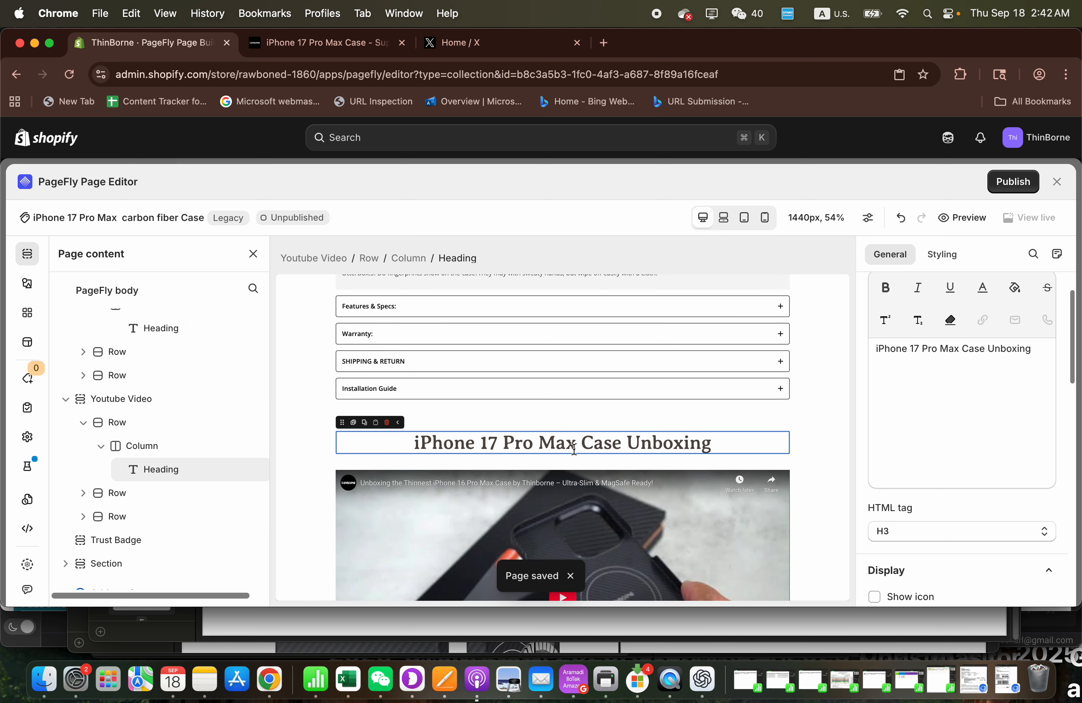
{"action": "left_click", "coordinate": [964, 350]}
{"action": "type", "text": "Carbo"}
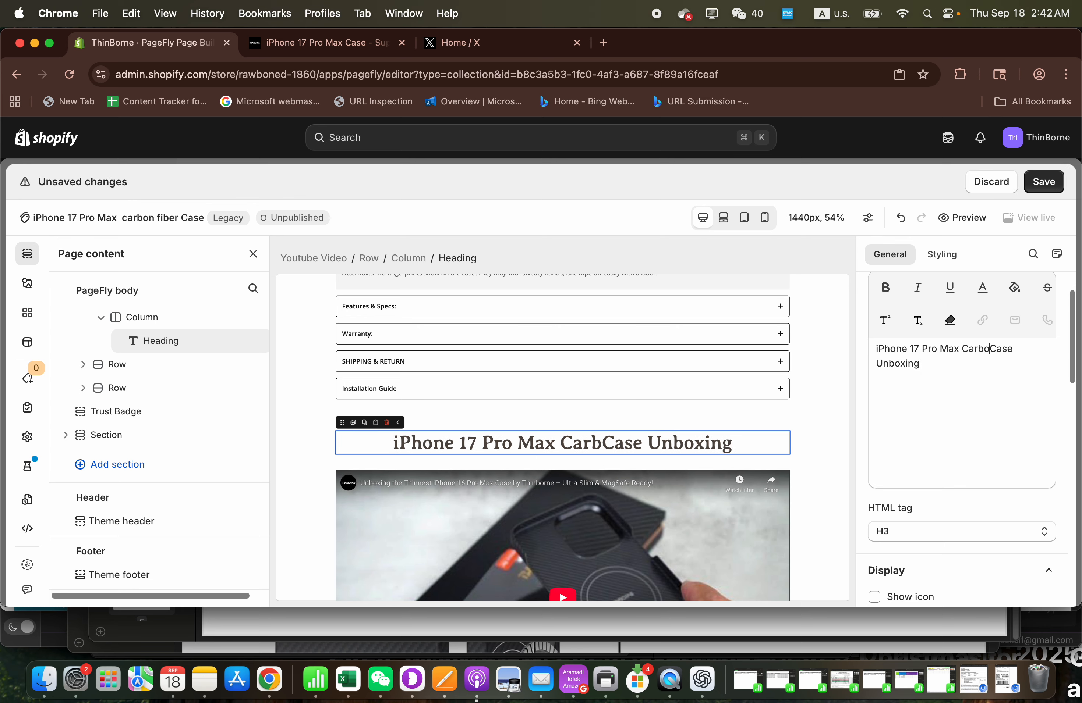
{"action": "type", "text": "n Fiber"}
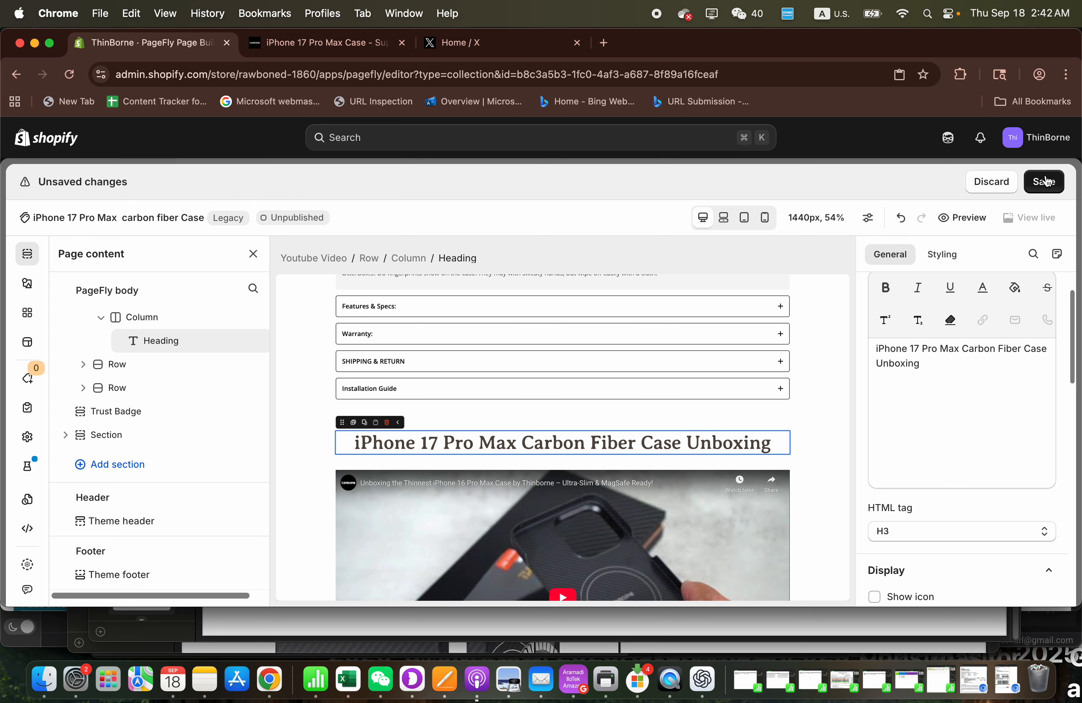
{"action": "left_click", "coordinate": [1045, 181]}
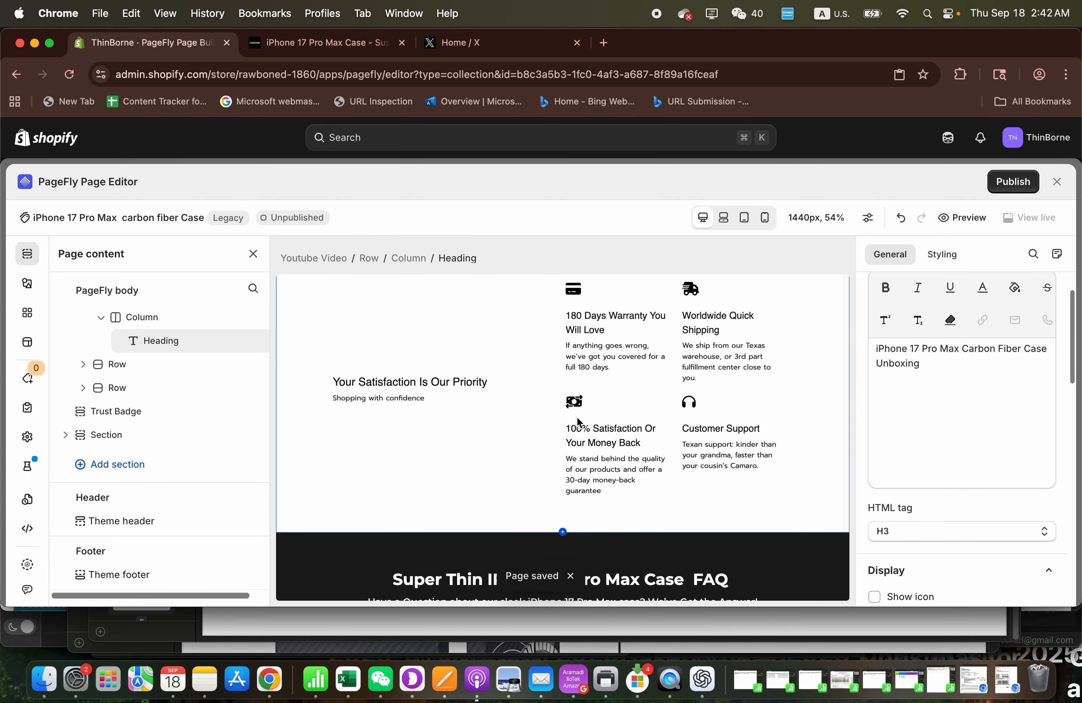
- Insert "Carbon Fiber" before "Case" in the "Super Thin iPhone 17 Pro Max Case FAQ" heading
{"action": "scroll", "coordinate": [577, 417], "scroll_direction": "down", "scroll_amount": 5}
{"action": "scroll", "coordinate": [646, 380], "scroll_direction": "up", "scroll_amount": 3}
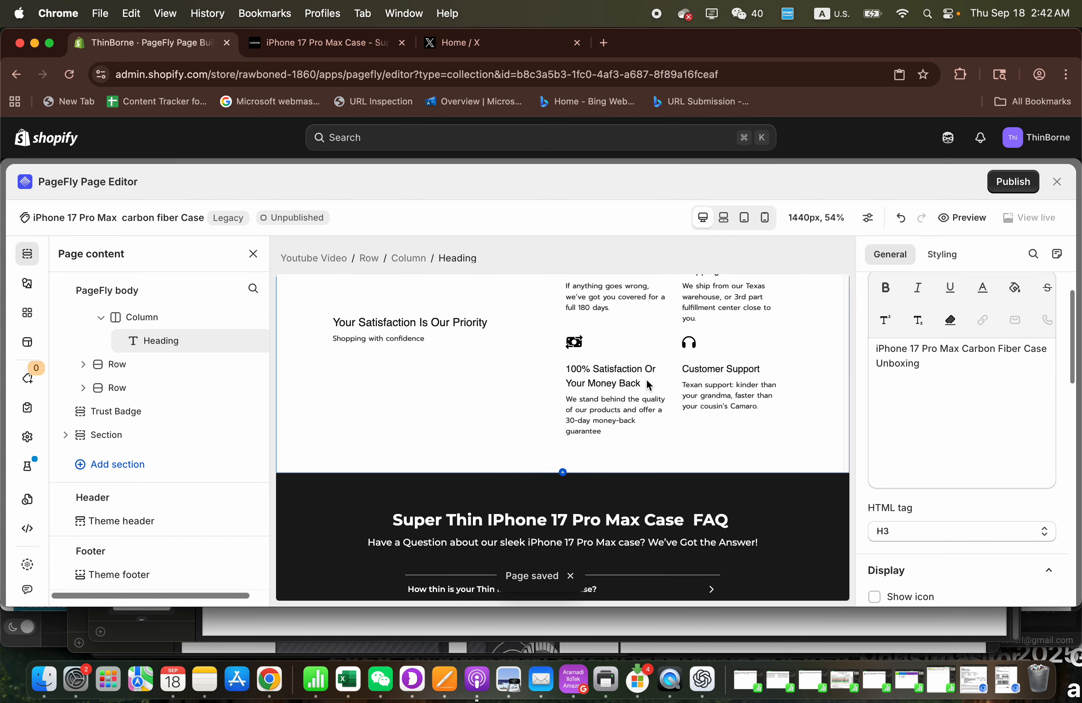
{"action": "scroll", "coordinate": [646, 379], "scroll_direction": "up", "scroll_amount": 5}
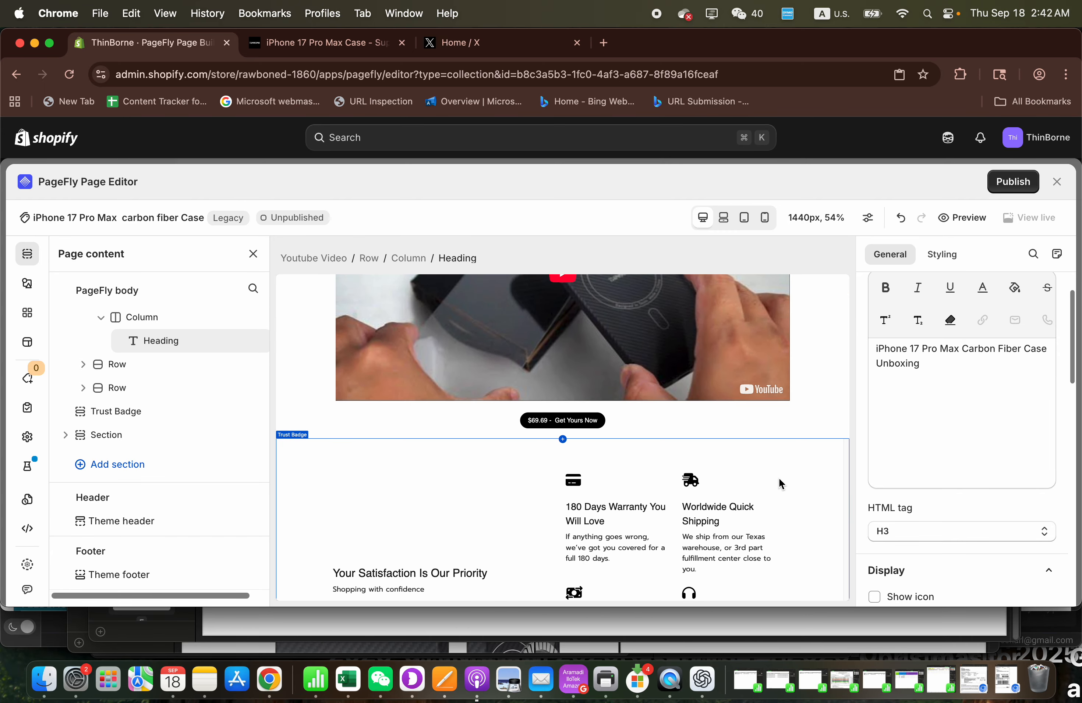
{"action": "scroll", "coordinate": [779, 480], "scroll_direction": "down", "scroll_amount": 2}
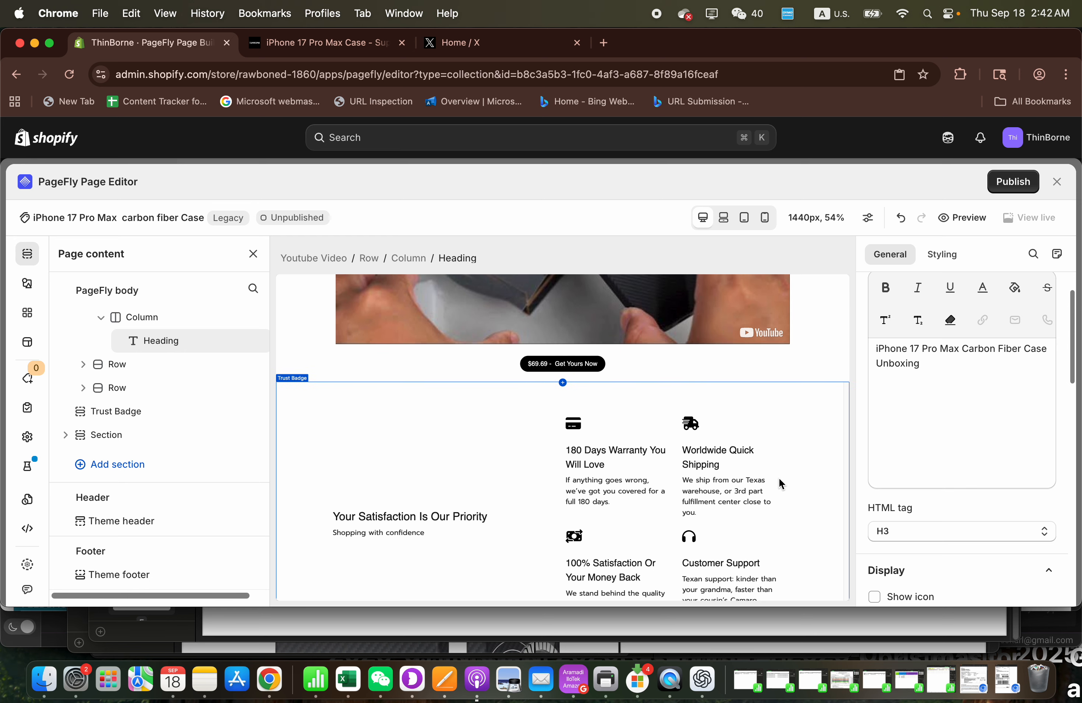
{"action": "scroll", "coordinate": [778, 480], "scroll_direction": "down", "scroll_amount": 6}
{"action": "scroll", "coordinate": [781, 483], "scroll_direction": "down", "scroll_amount": 2}
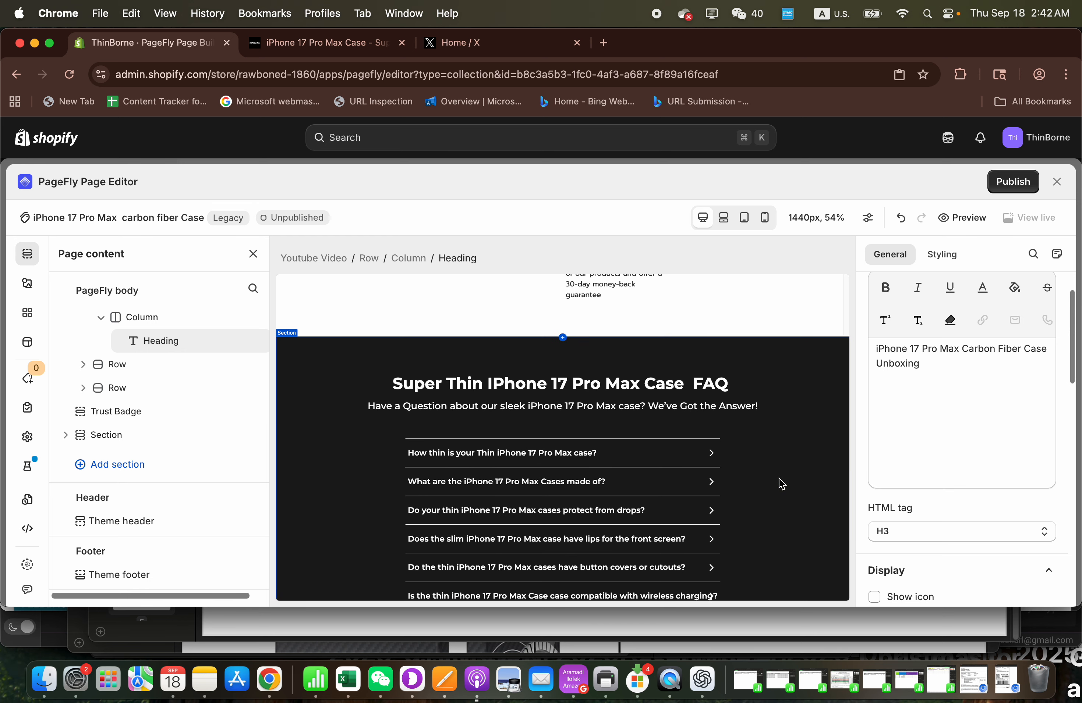
{"action": "left_click", "coordinate": [685, 387]}
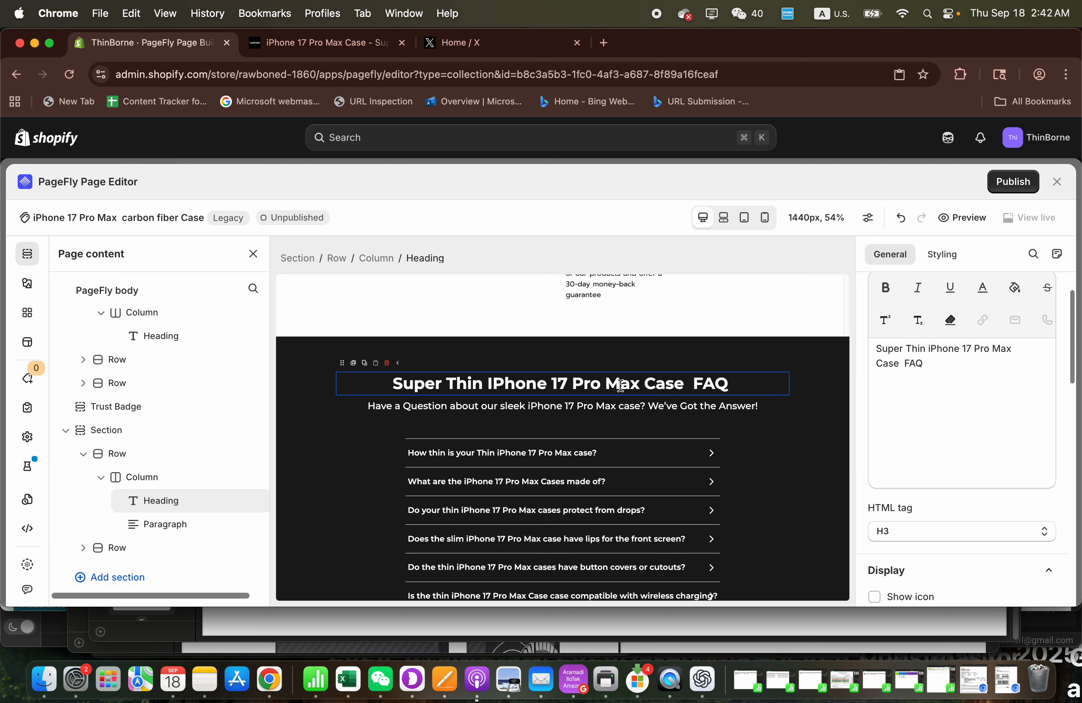
{"action": "left_click", "coordinate": [876, 364]}
{"action": "type", "text": "car"}
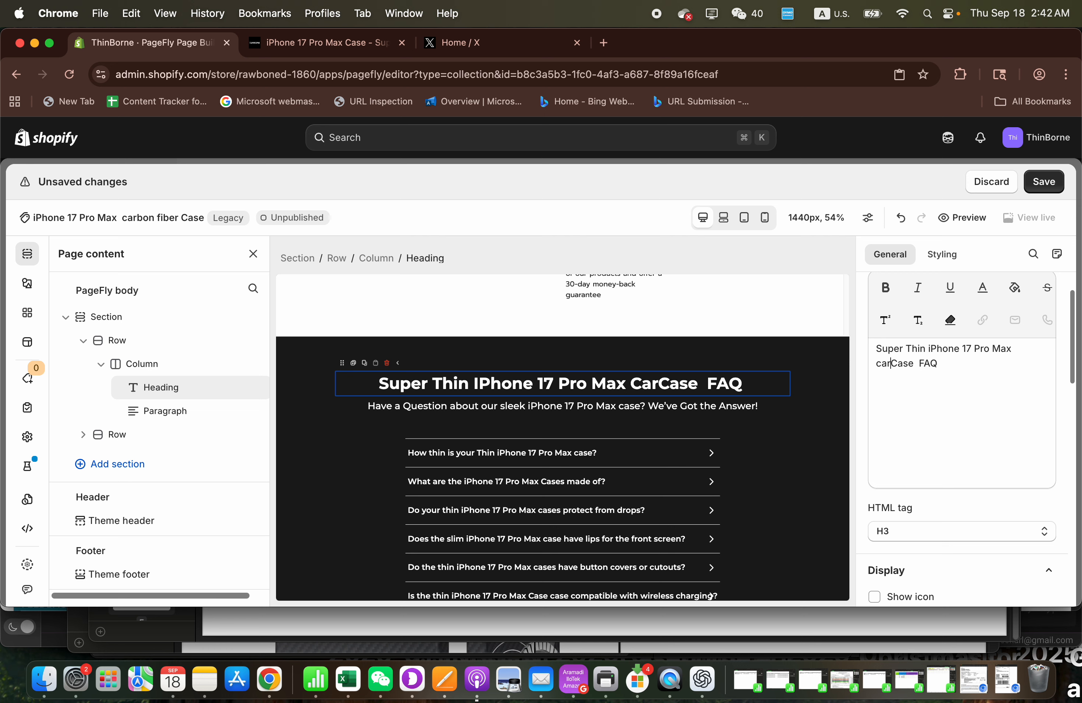
{"action": "key", "text": "BackSpace"}
{"action": "key", "text": "BackSpace"}
{"action": "key", "text": "BackSpace"}
{"action": "type", "text": "Carbon "}
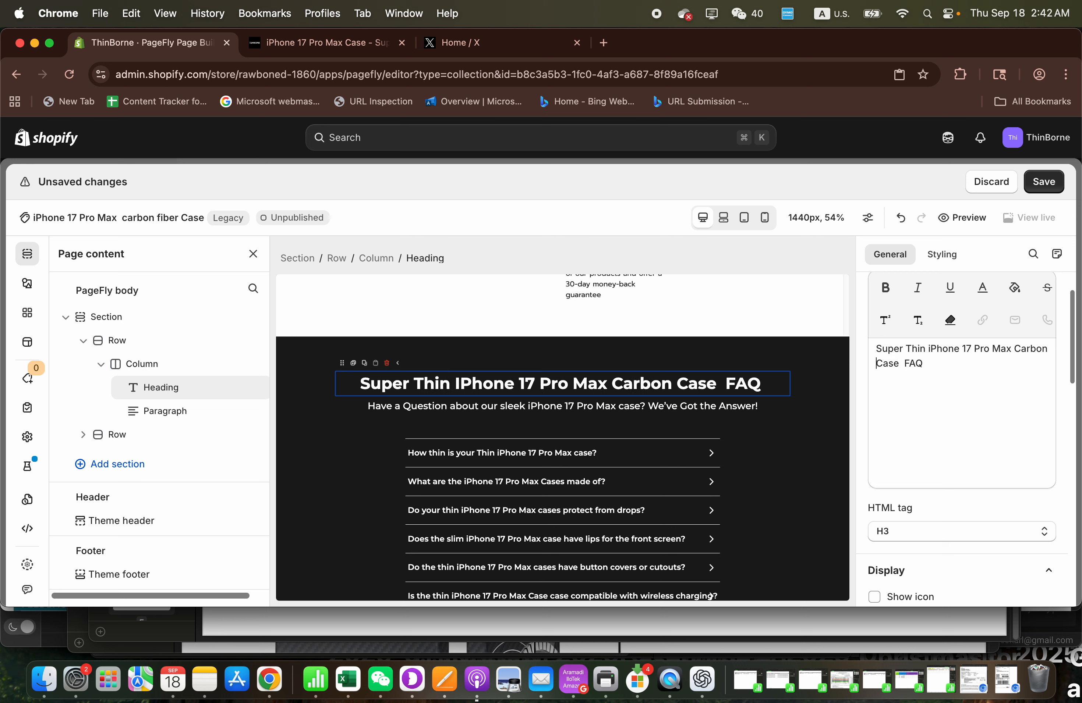
{"action": "type", "text": "Fiber"}
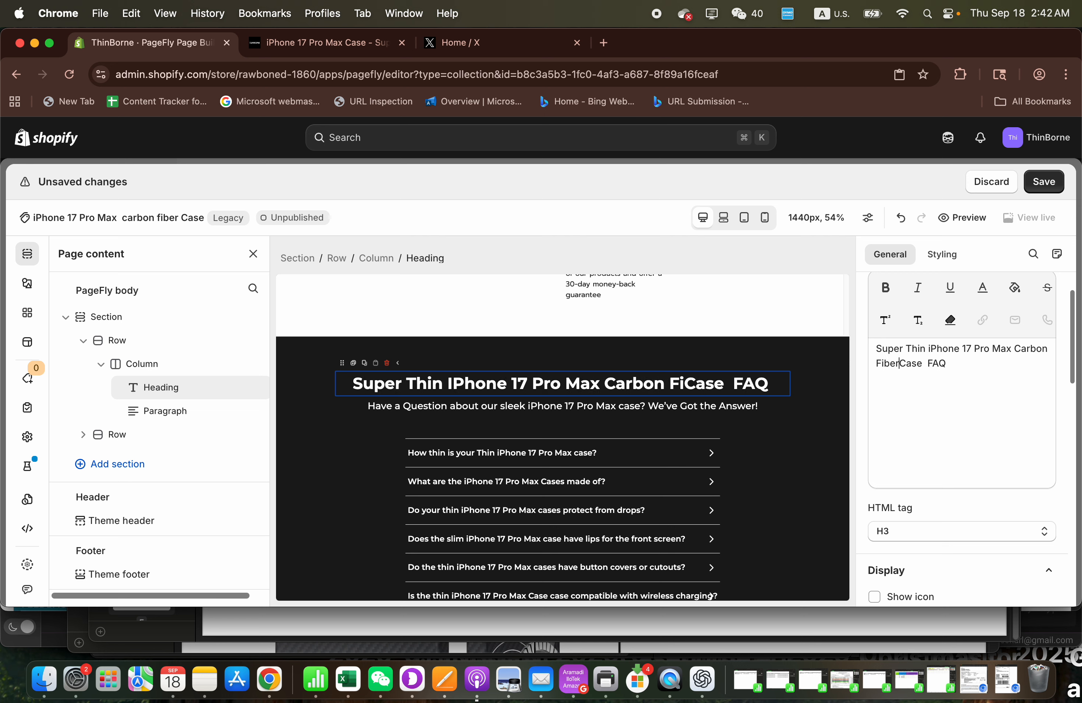
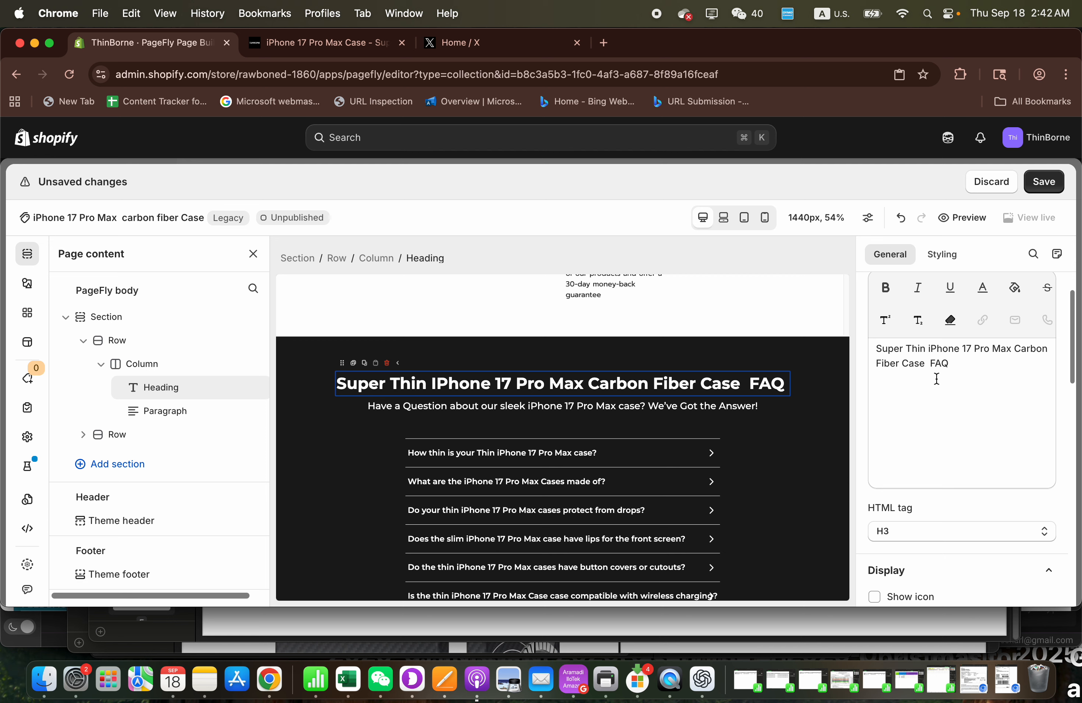
- Insert "carbon fiber" before "case" in the "Have a Question about our sleek iPhone 17 Pro Max case?" paragraph under the FAQ heading
{"action": "left_click", "coordinate": [598, 406]}
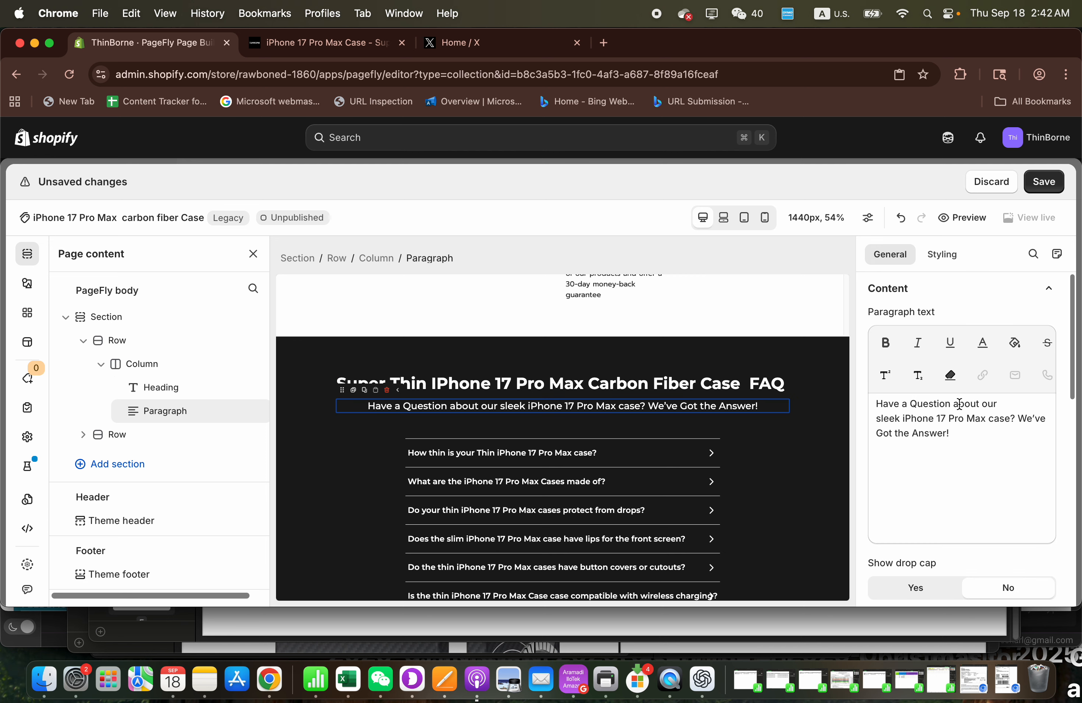
{"action": "left_click", "coordinate": [988, 418]}
{"action": "type", "text": "carb"}
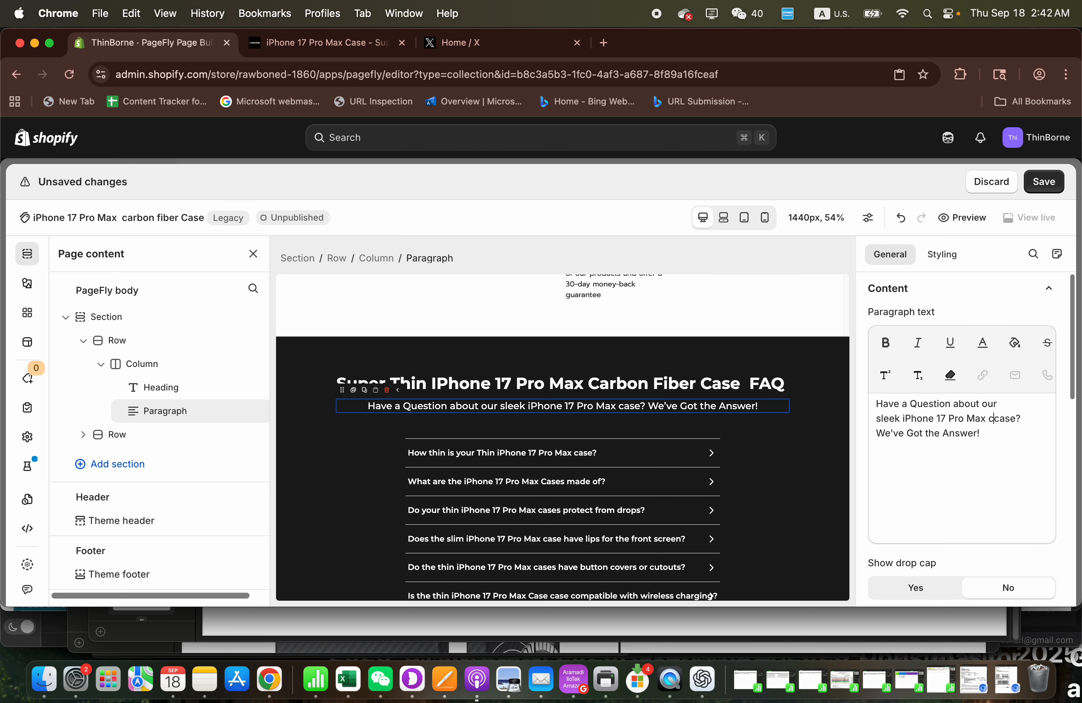
{"action": "type", "text": "on fiber"}
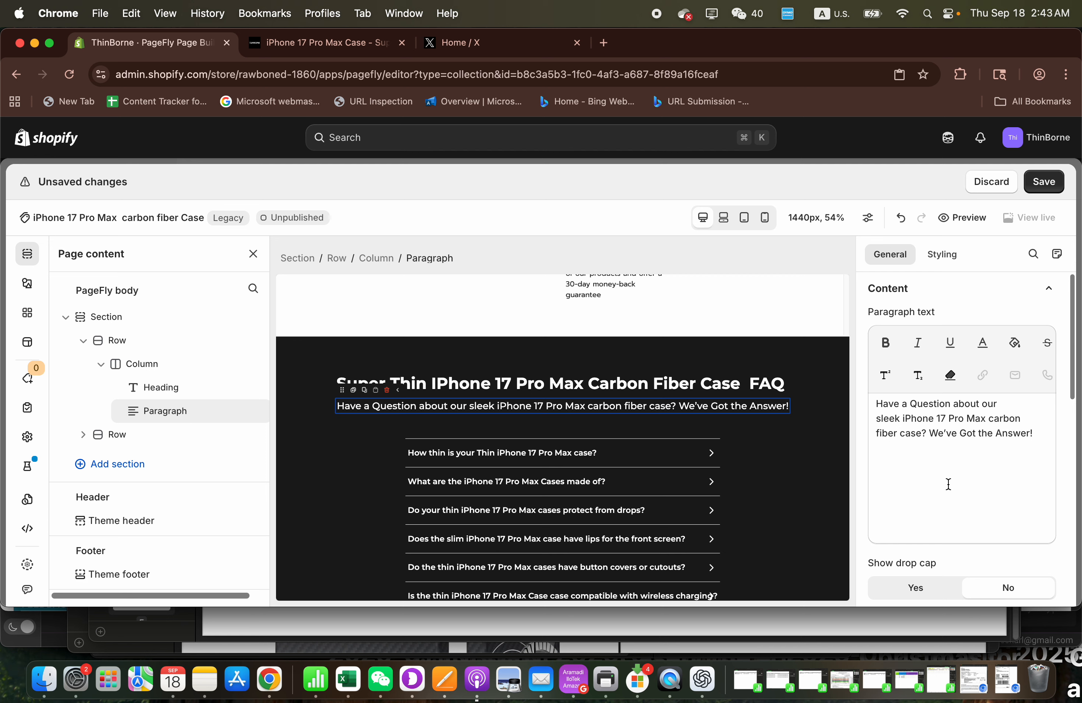
- Set the HTML tag of the "Super Thin iPhone 17 Pro Max Carbon Fiber Case FAQ" heading to H2
{"action": "scroll", "coordinate": [946, 482], "scroll_direction": "down", "scroll_amount": 3}
{"action": "left_click", "coordinate": [733, 384]}
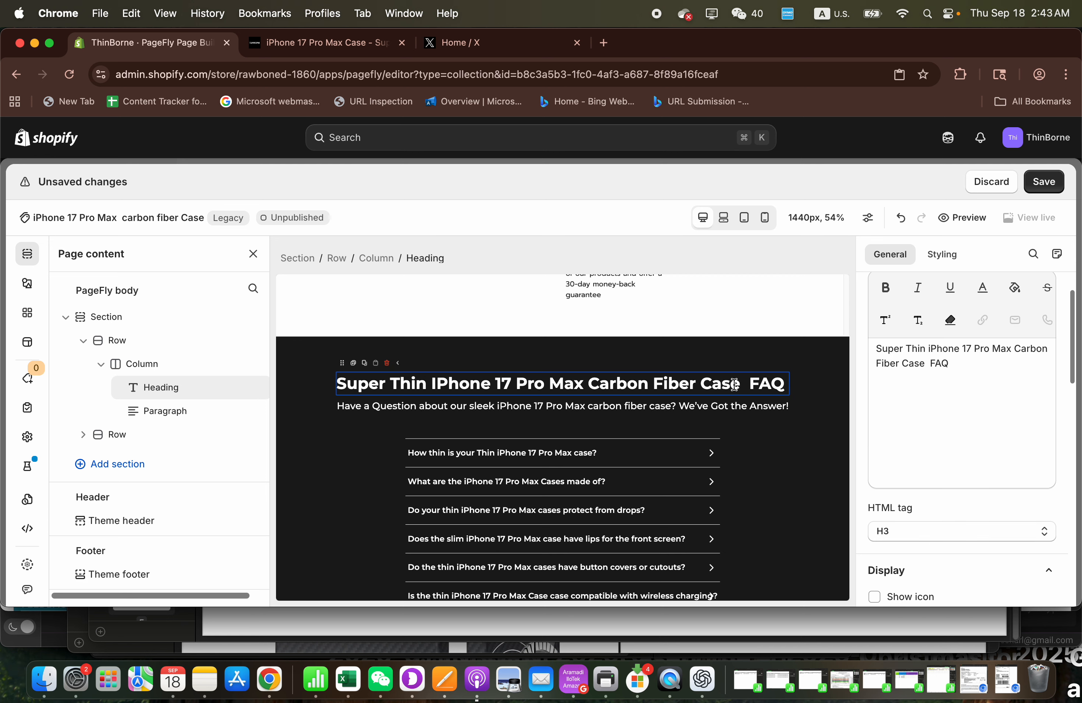
{"action": "left_click", "coordinate": [921, 536]}
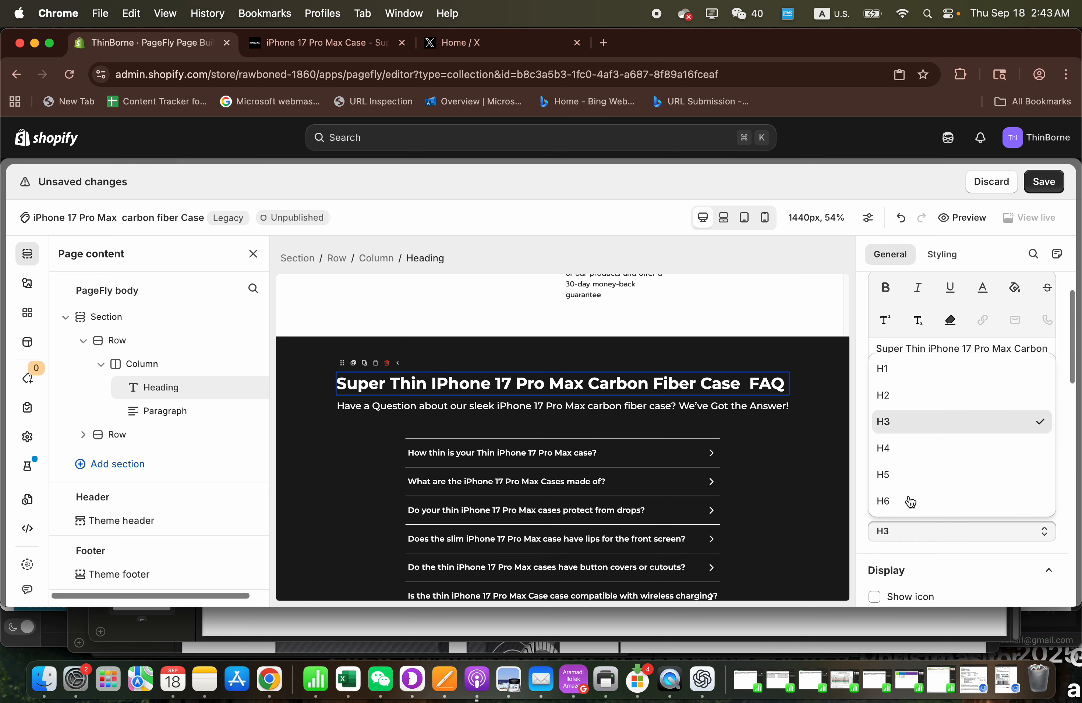
{"action": "left_click", "coordinate": [883, 394]}
- Unsync the global Trust Badge section for this page and select its "Your Satisfaction Is Our Priority" heading to check the HTML tag
{"action": "scroll", "coordinate": [507, 420], "scroll_direction": "up", "scroll_amount": 2}
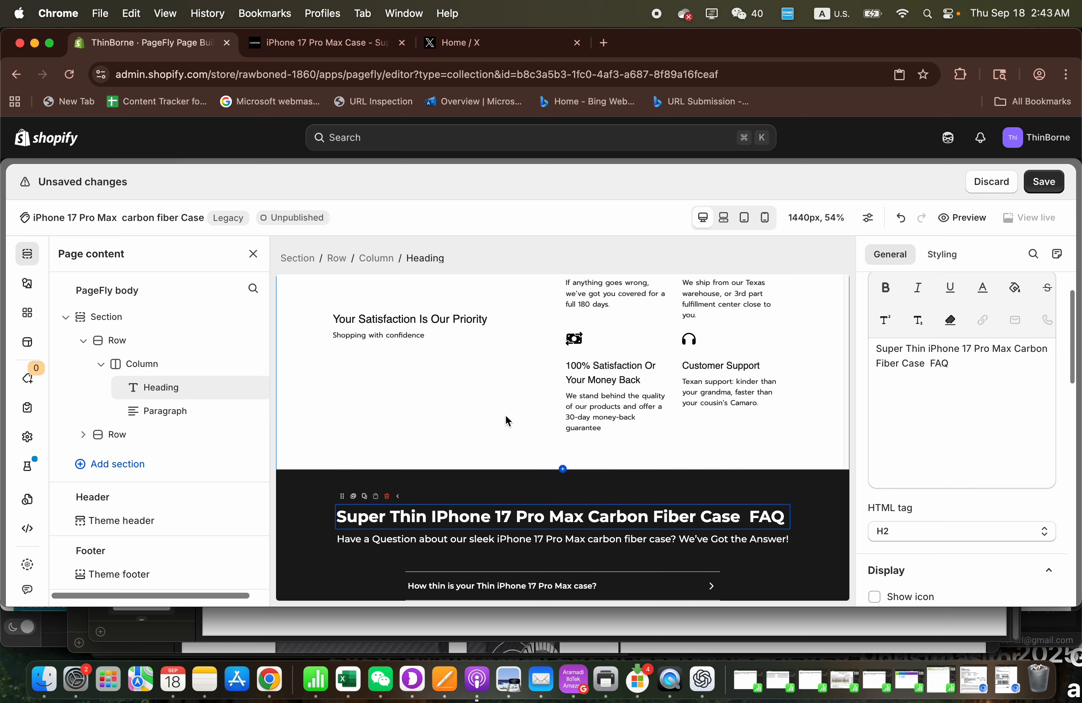
{"action": "scroll", "coordinate": [591, 389], "scroll_direction": "up", "scroll_amount": 2}
{"action": "left_click", "coordinate": [431, 402]}
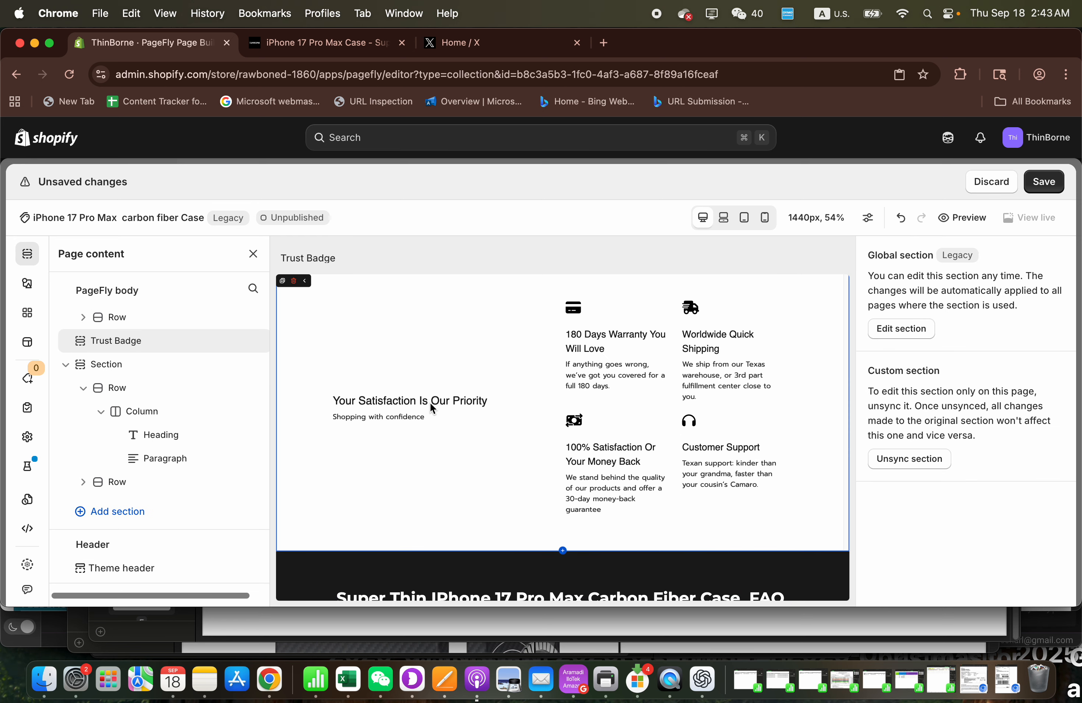
{"action": "left_click", "coordinate": [906, 458]}
{"action": "left_click", "coordinate": [741, 449]}
{"action": "scroll", "coordinate": [922, 409], "scroll_direction": "down", "scroll_amount": 5}
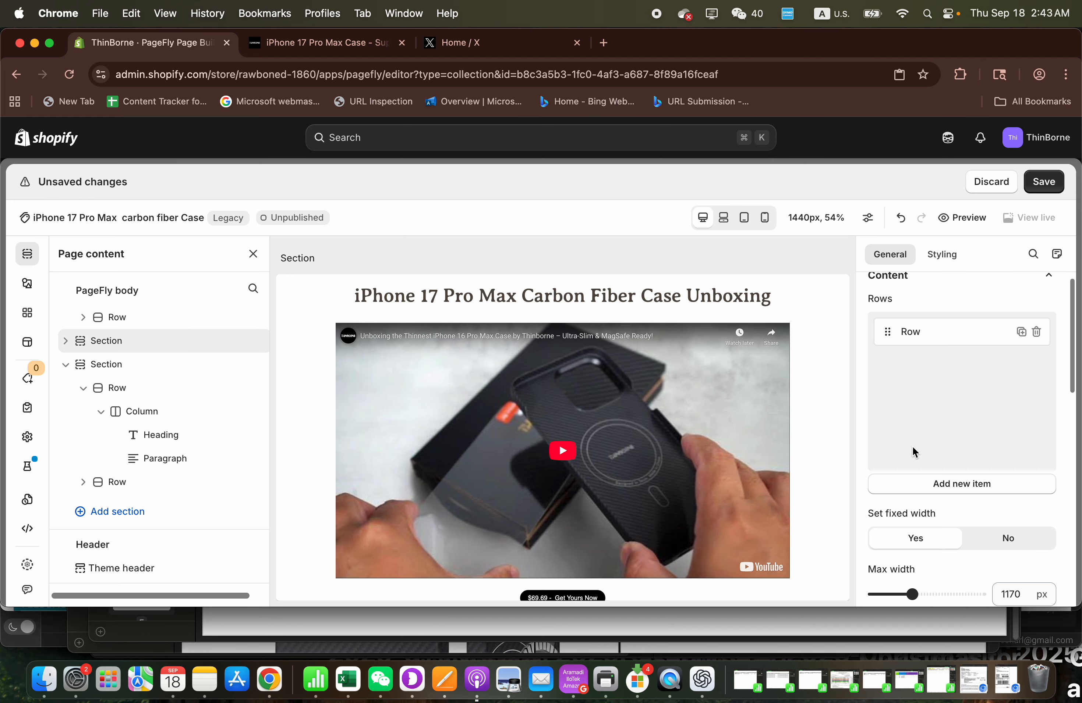
{"action": "scroll", "coordinate": [646, 443], "scroll_direction": "down", "scroll_amount": 5}
{"action": "left_click", "coordinate": [442, 458]}
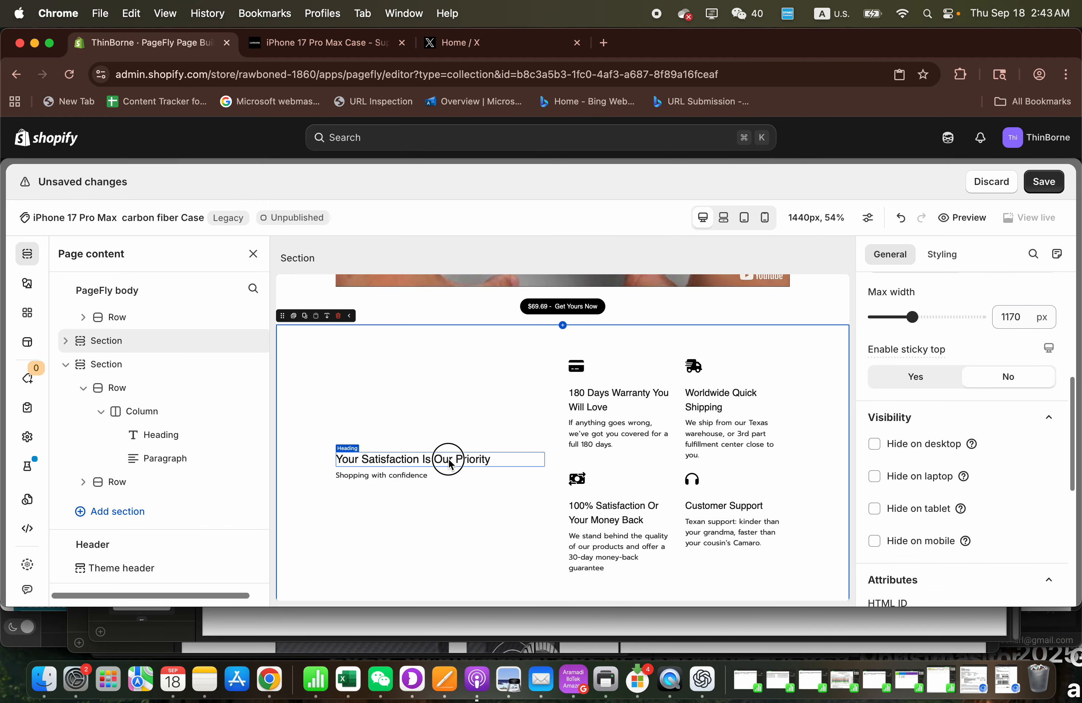
- Set the HTML tag of the "iPhone 17 Pro Max Carbon Fiber Case Unboxing" heading to H2
{"action": "scroll", "coordinate": [798, 384], "scroll_direction": "up", "scroll_amount": 10}
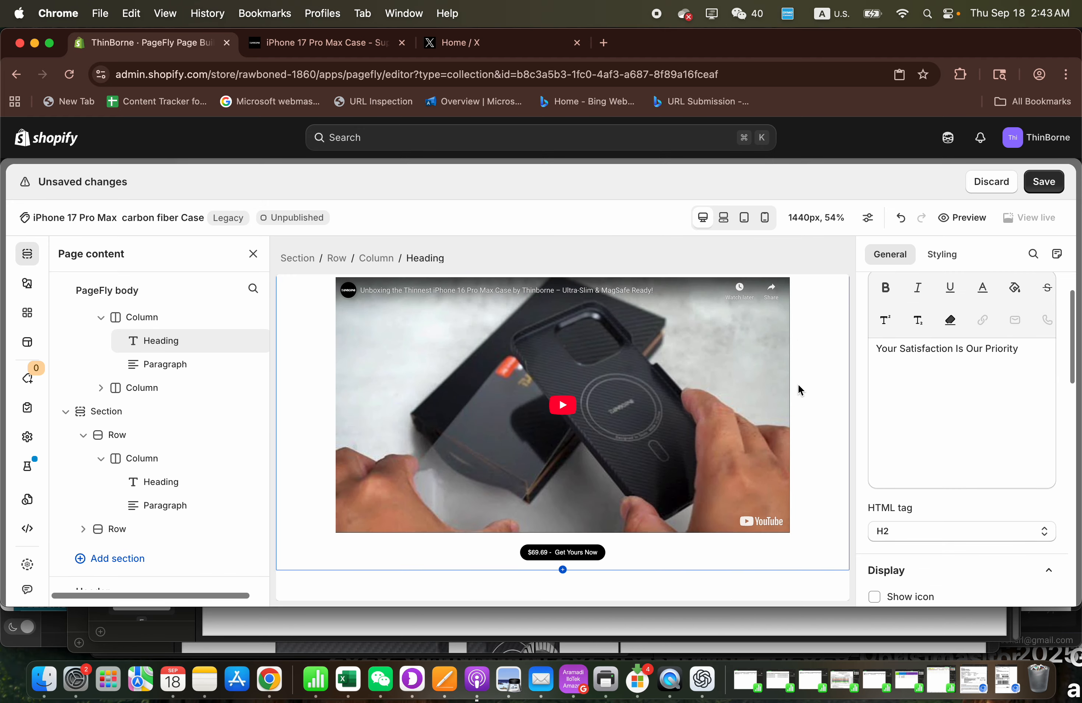
{"action": "left_click", "coordinate": [725, 351]}
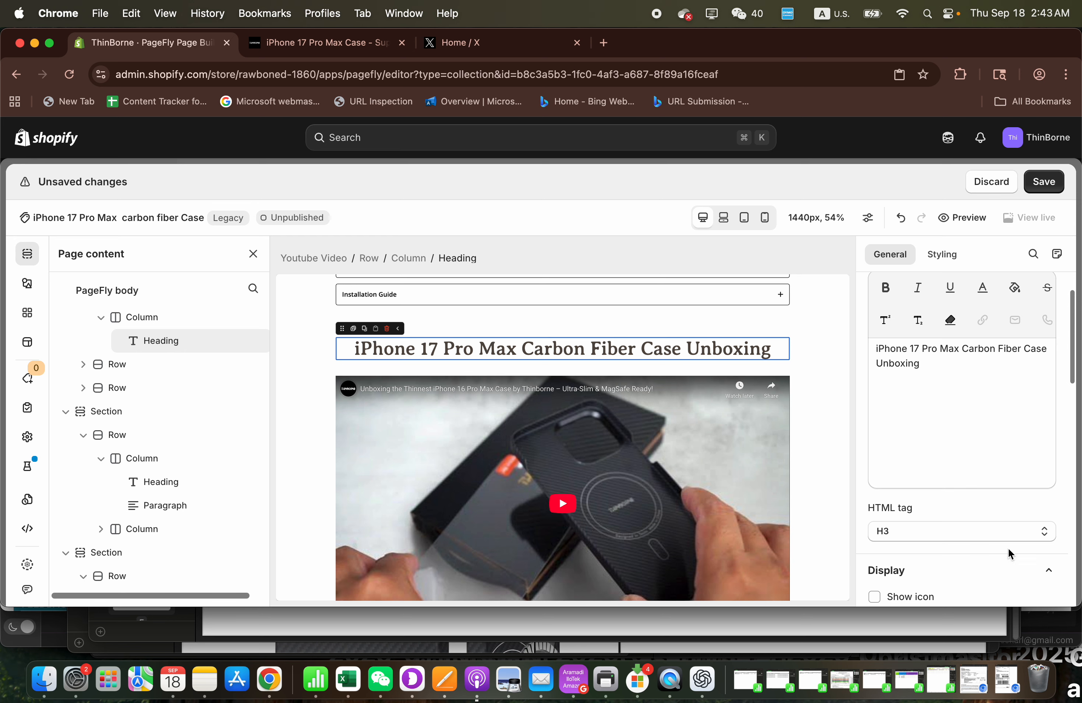
{"action": "left_click", "coordinate": [968, 531]}
{"action": "left_click", "coordinate": [905, 396]}
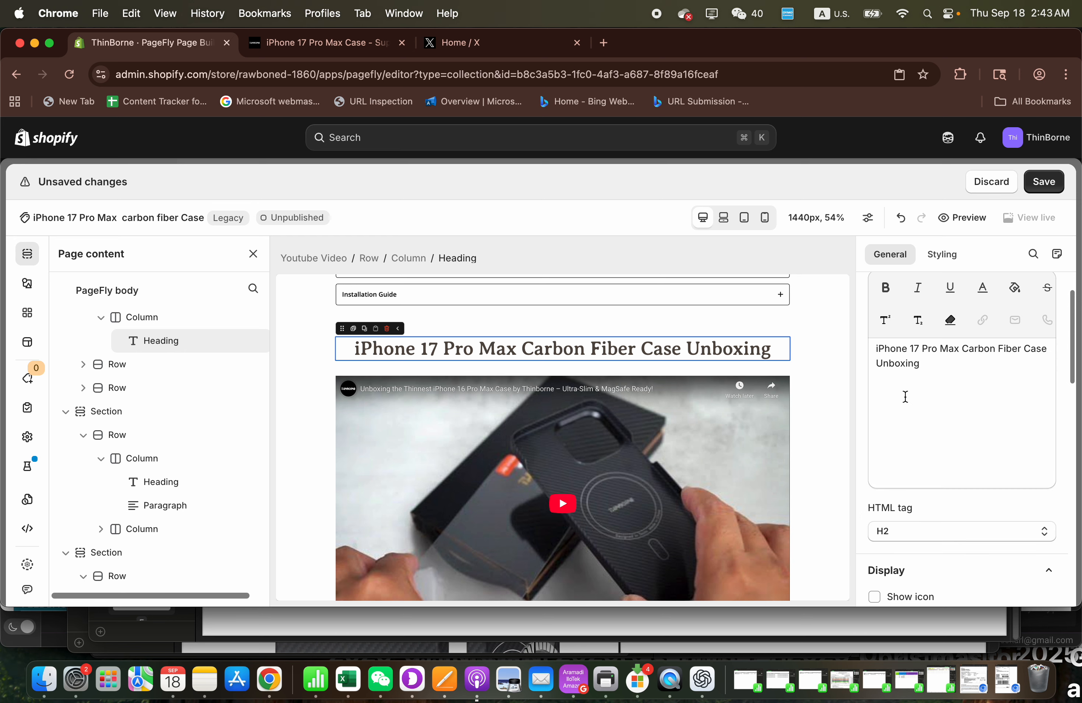
- Insert "carbon fiber" before "case" in the first FAQ question, copy its "iPhone 17 Pro Max carbon fiber case" phrase and save the page
{"action": "scroll", "coordinate": [671, 413], "scroll_direction": "down", "scroll_amount": 10}
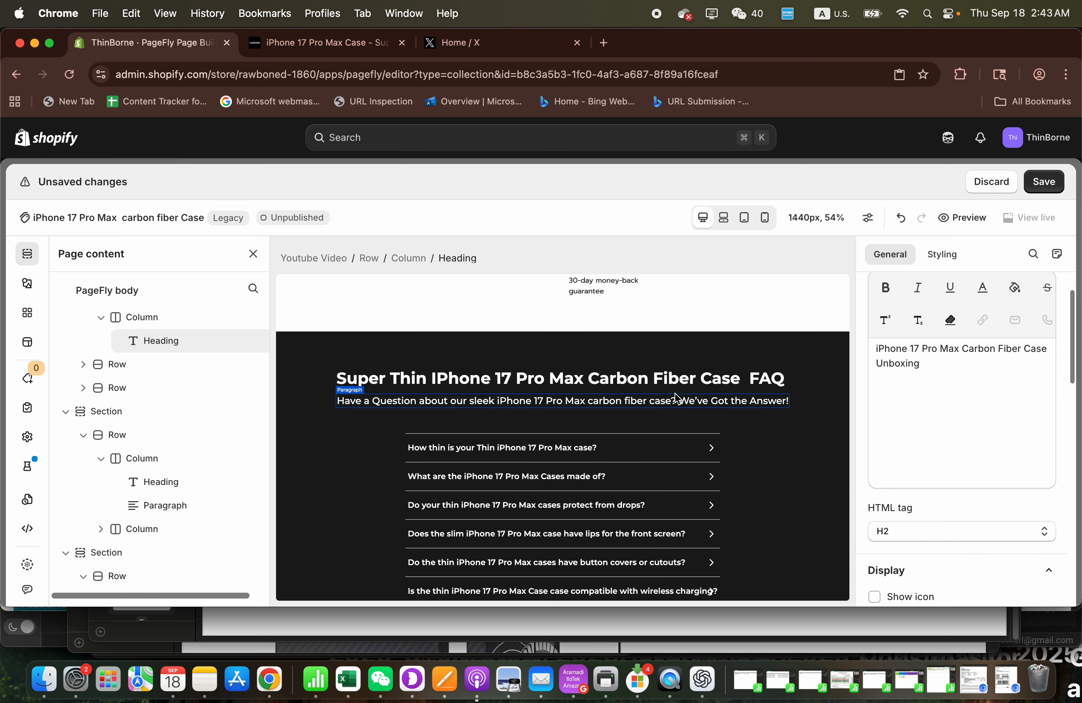
{"action": "left_click", "coordinate": [663, 380]}
{"action": "left_click", "coordinate": [671, 401]}
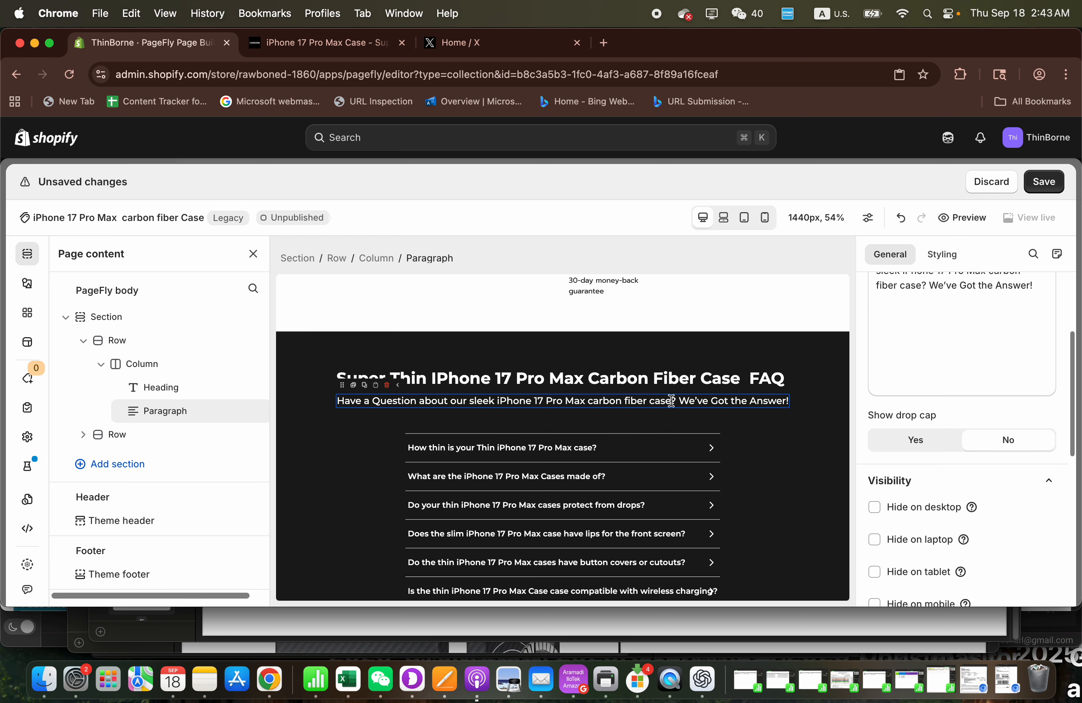
{"action": "scroll", "coordinate": [686, 416], "scroll_direction": "down", "scroll_amount": 2}
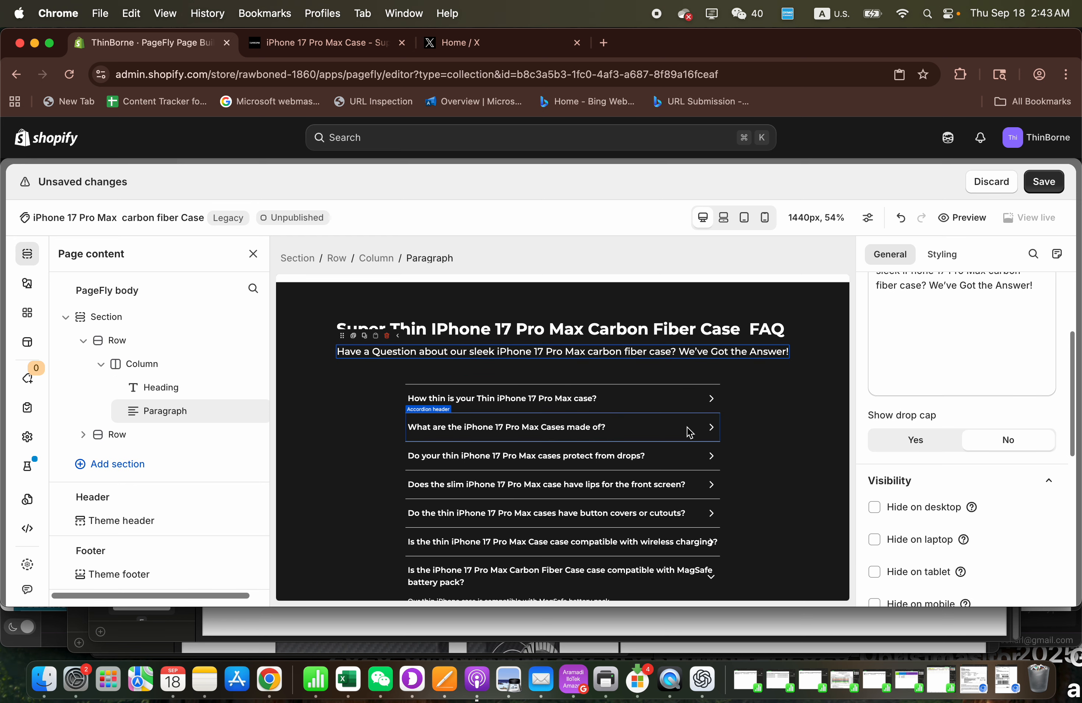
{"action": "left_click", "coordinate": [584, 404]}
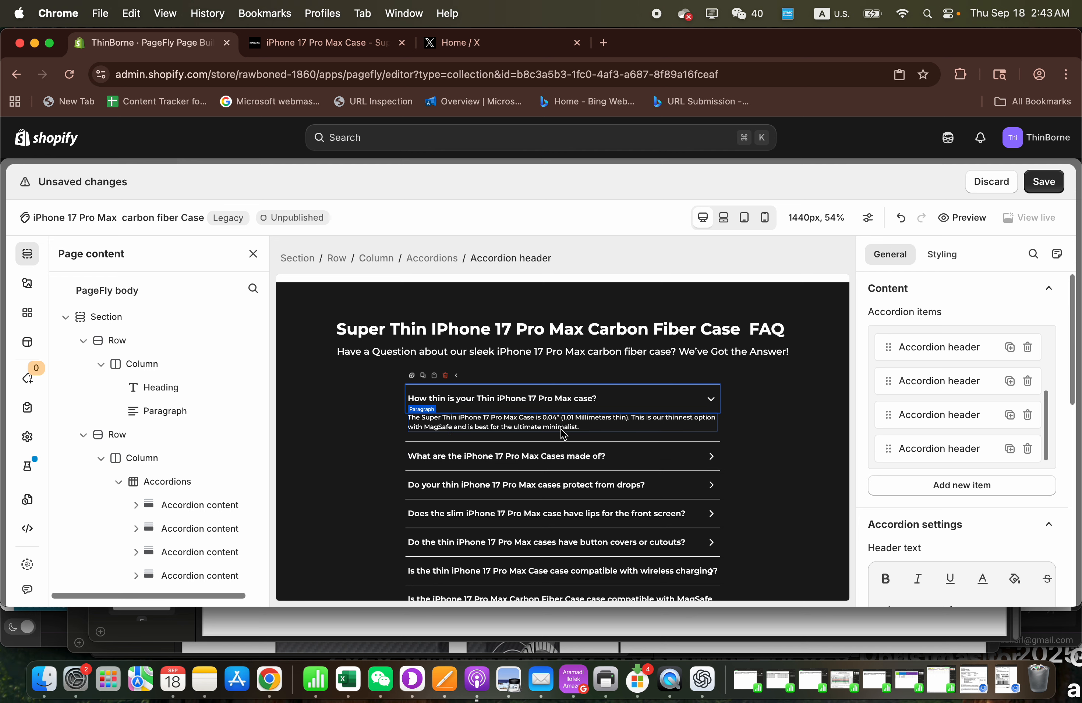
{"action": "scroll", "coordinate": [902, 461], "scroll_direction": "down", "scroll_amount": 4}
{"action": "scroll", "coordinate": [903, 466], "scroll_direction": "down", "scroll_amount": 3}
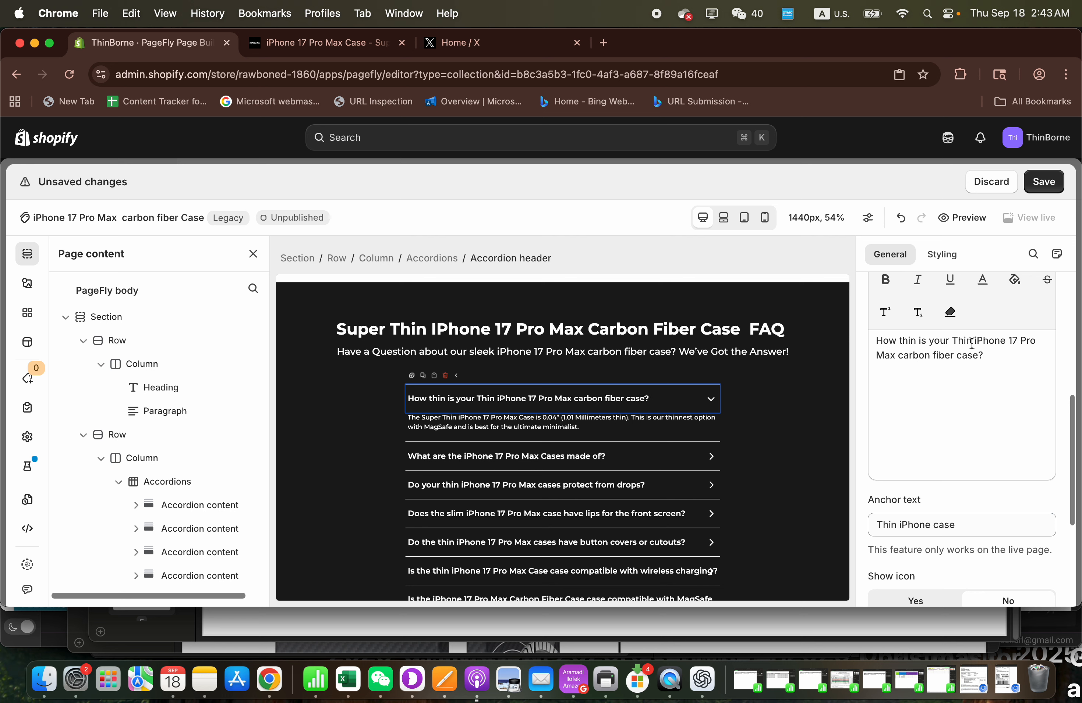
{"action": "left_click_drag", "start_coordinate": [981, 348], "coordinate": [981, 356]}
{"action": "key", "text": "super+c"}
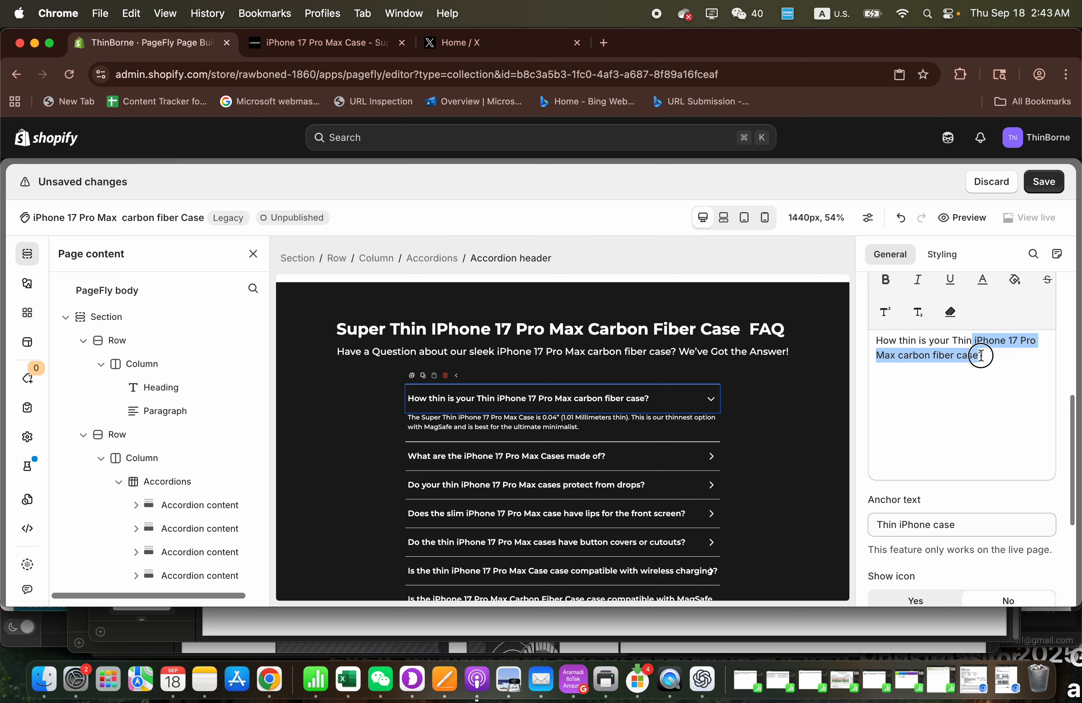
{"action": "left_click", "coordinate": [1046, 185]}
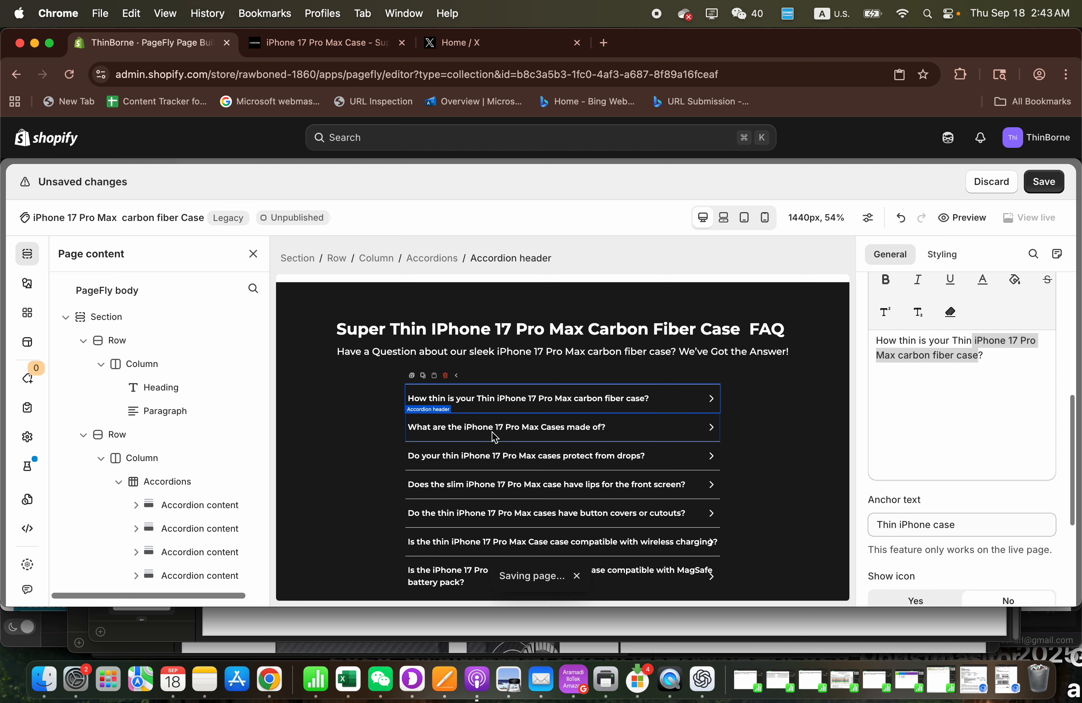
- Replace "iPhone 17 Pro Max Case" in the first FAQ answer with the copied "iPhone 17 Pro Max carbon fiber case" and save the page
{"action": "left_click", "coordinate": [498, 423]}
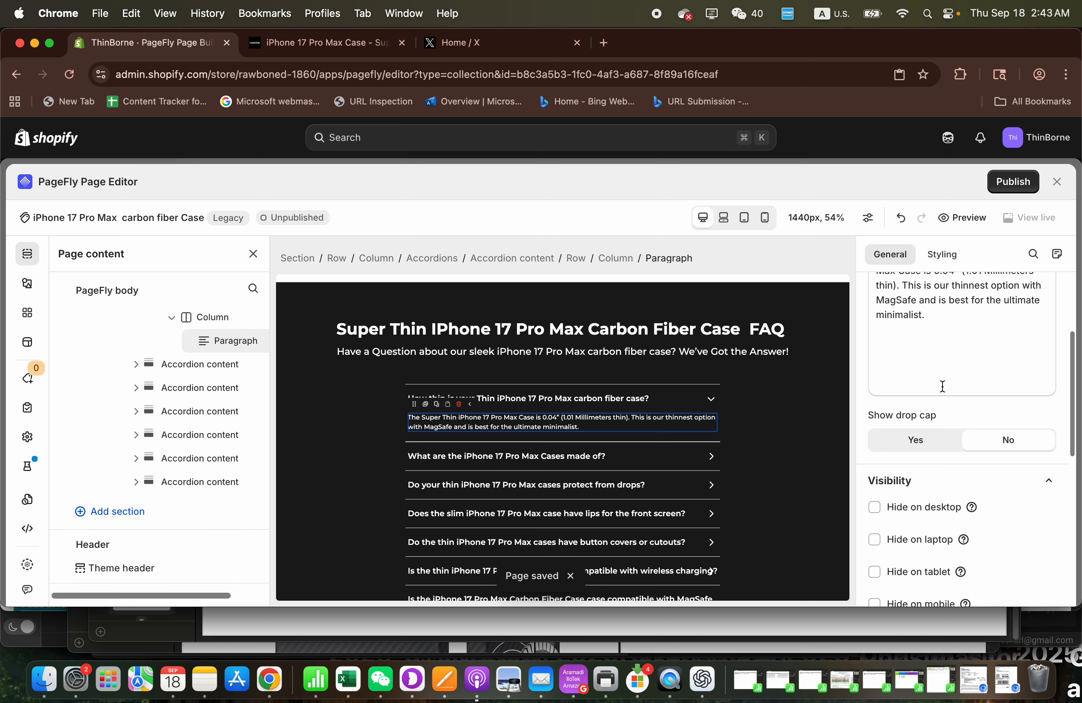
{"action": "scroll", "coordinate": [942, 380], "scroll_direction": "up", "scroll_amount": 3}
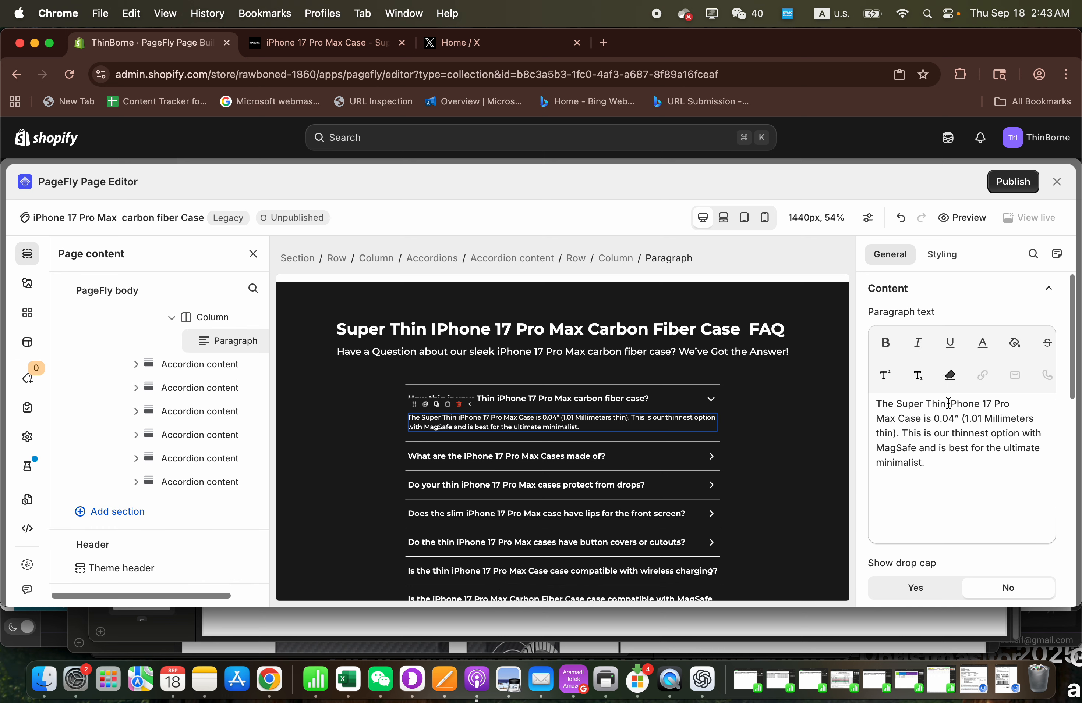
{"action": "left_click_drag", "start_coordinate": [948, 404], "coordinate": [930, 419]}
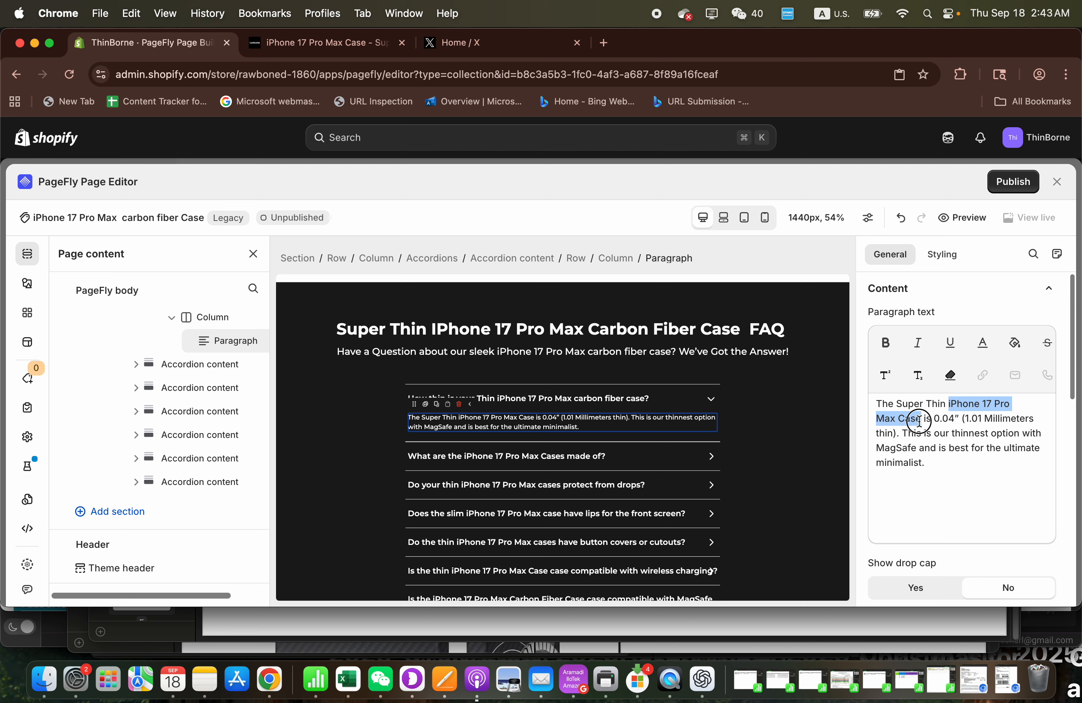
{"action": "key", "text": "super+v"}
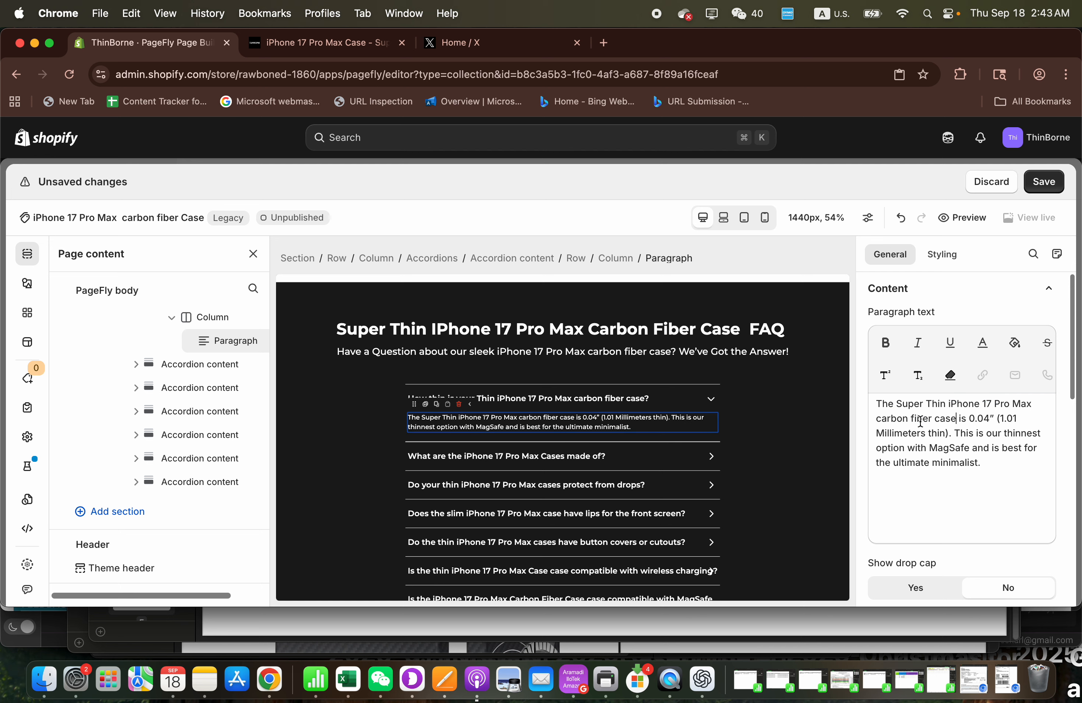
{"action": "left_click", "coordinate": [1044, 181]}
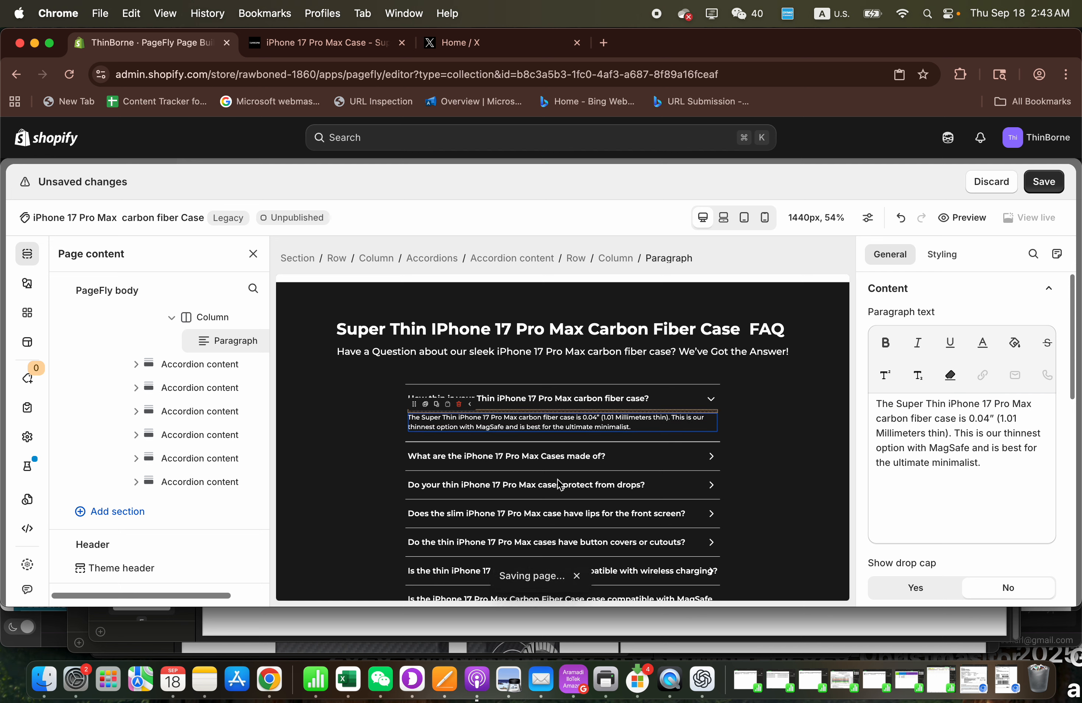
- Insert "Carbon Fiber" before "Cases" in the FAQ question "What are the iPhone 17 Pro Max Cases made of?" and save the page
{"action": "left_click", "coordinate": [515, 459]}
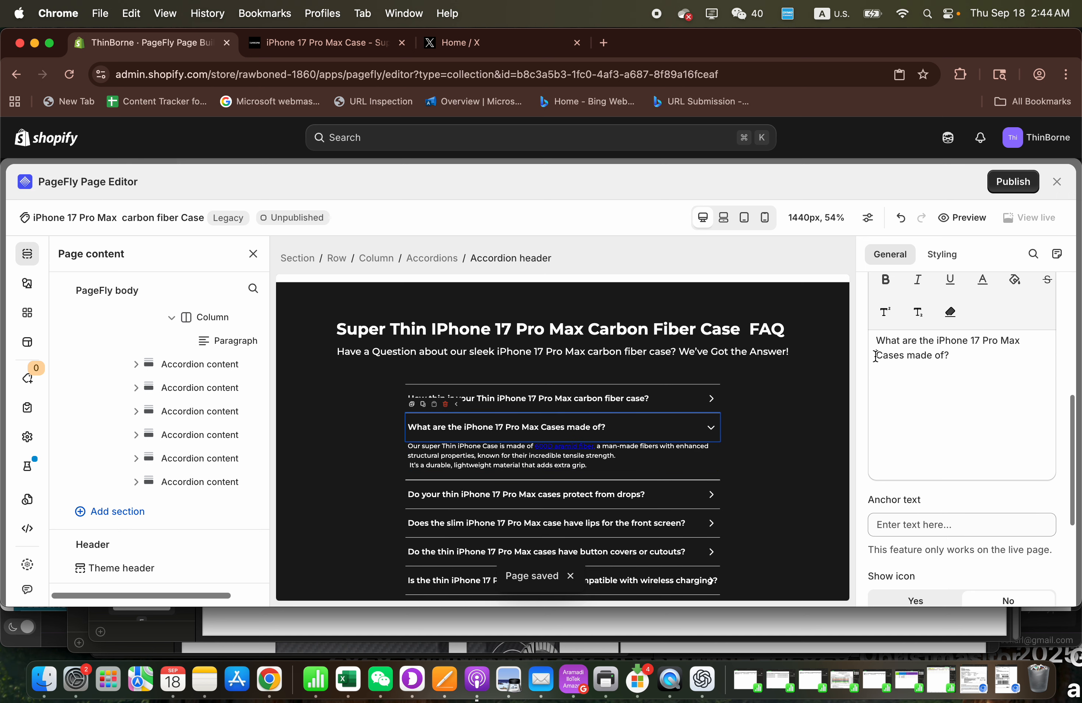
{"action": "type", "text": "on "}
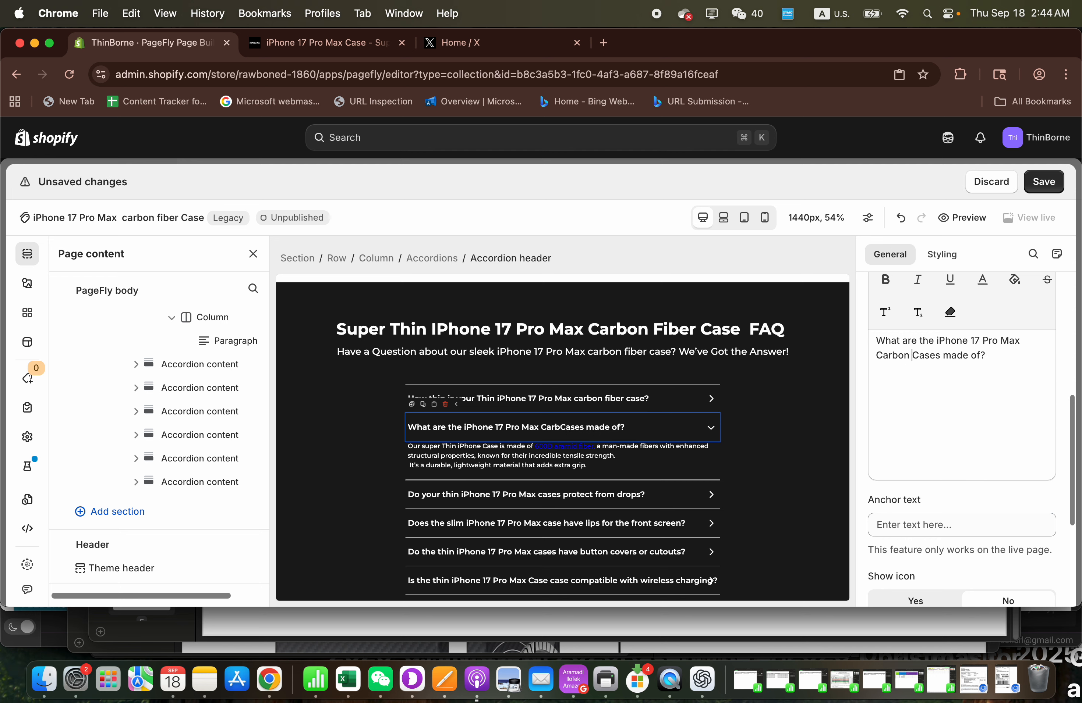
{"action": "type", "text": "Fiber"}
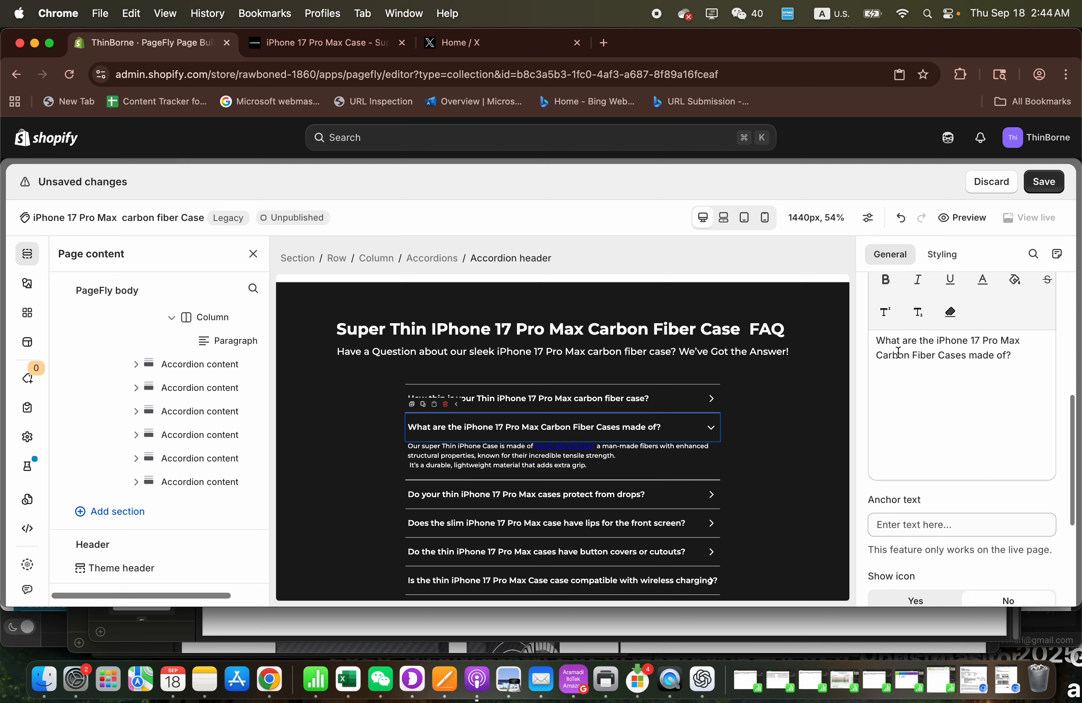
{"action": "left_click", "coordinate": [1042, 182]}
- Replace "iPhone 17 Pro Max cases" in the drop protection question with the copied "iPhone 17 Pro Max carbon fiber case" and save the page
{"action": "left_click", "coordinate": [653, 465]}
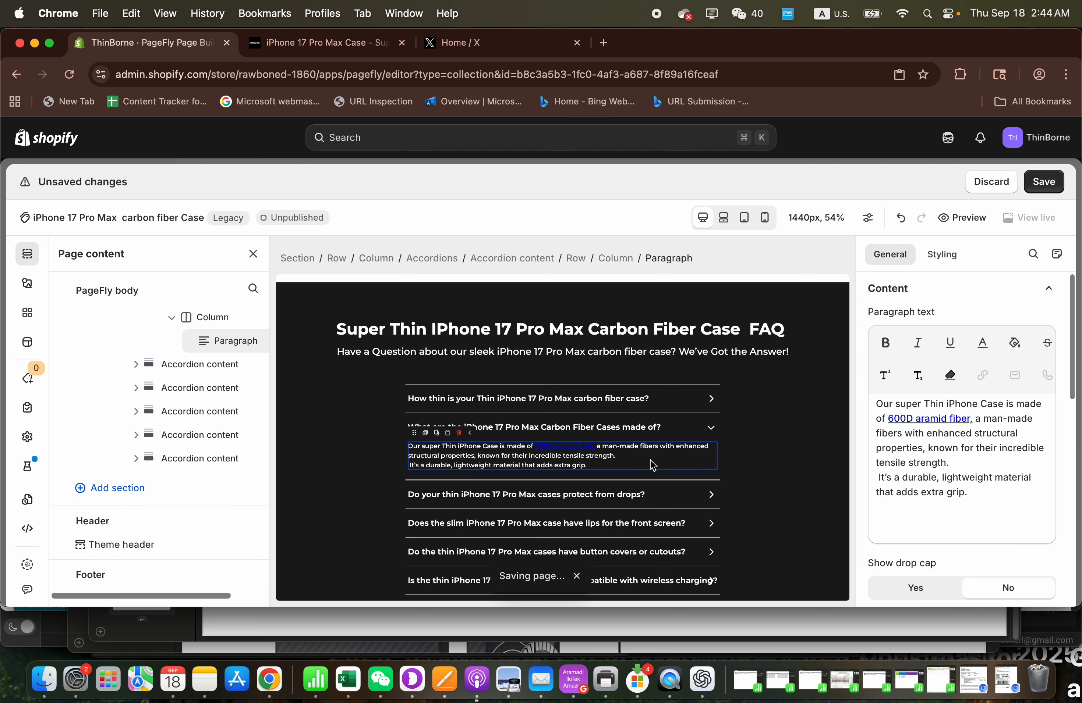
{"action": "scroll", "coordinate": [653, 465], "scroll_direction": "down", "scroll_amount": 2}
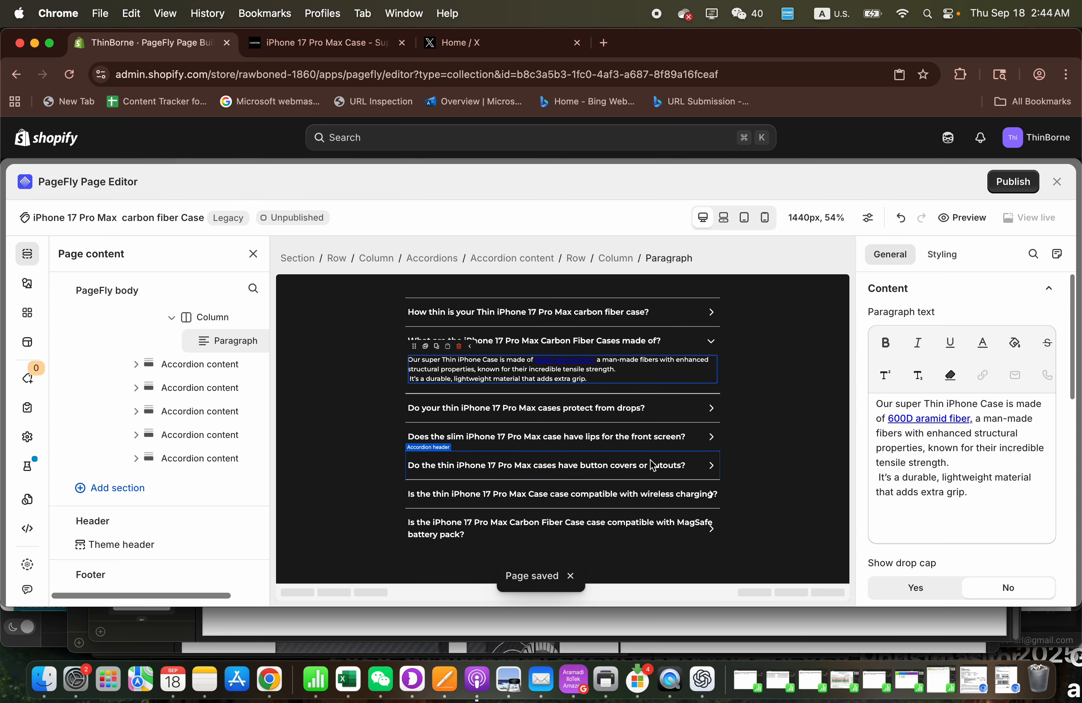
{"action": "left_click", "coordinate": [653, 408]}
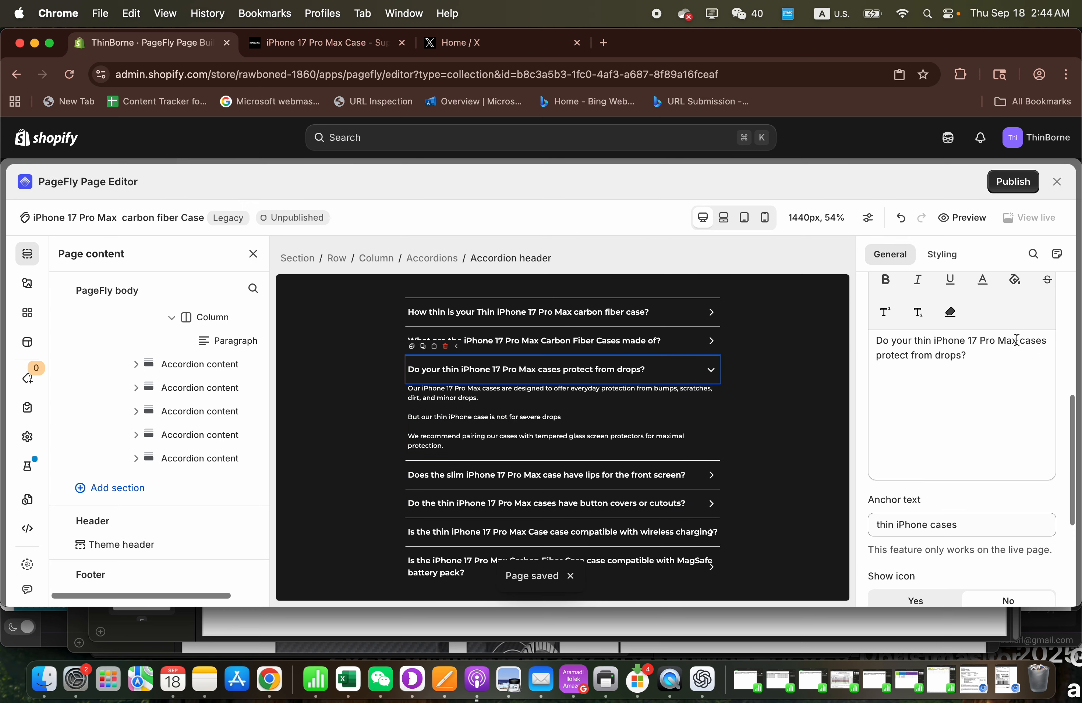
{"action": "left_click_drag", "start_coordinate": [935, 340], "coordinate": [1048, 344]}
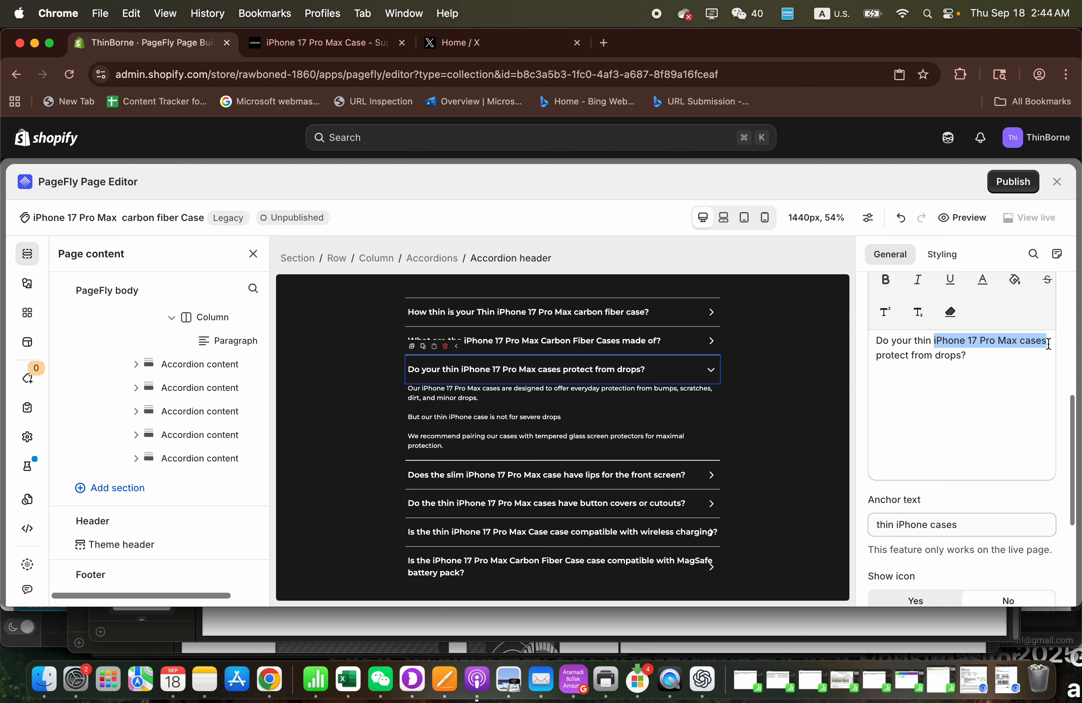
{"action": "key", "text": "super+v"}
{"action": "left_click", "coordinate": [1044, 181]}
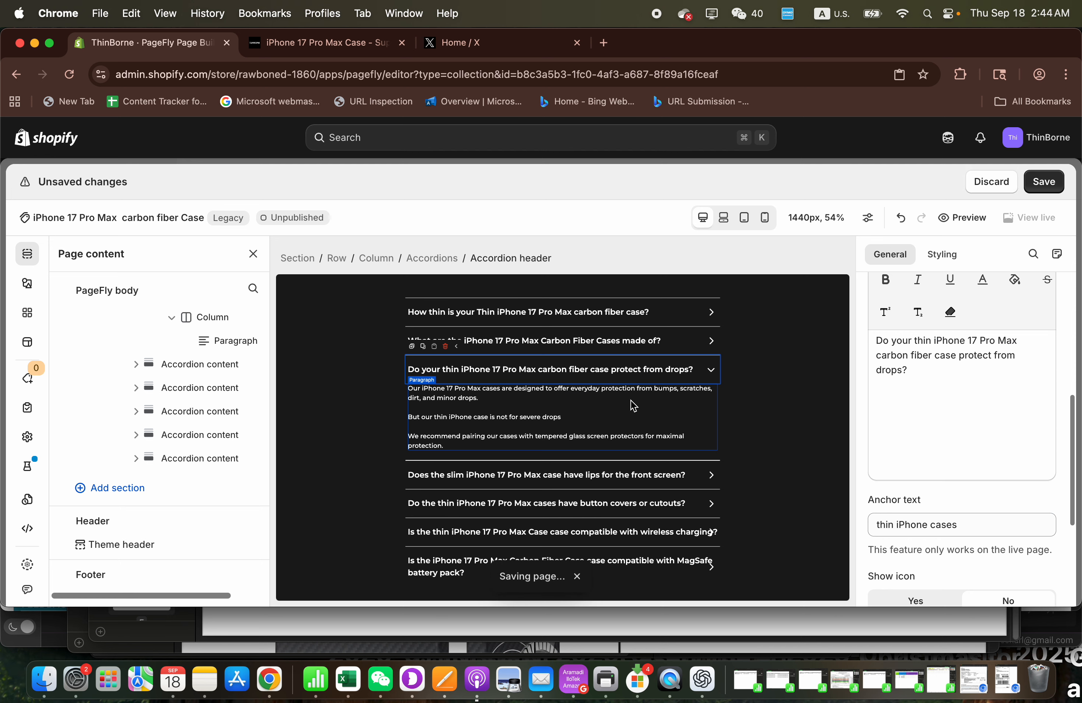
- Replace "iPhone 17 Pro Max case" in the front screen lips question with the copied "iPhone 17 Pro Max carbon fiber case"
{"action": "left_click", "coordinate": [590, 477]}
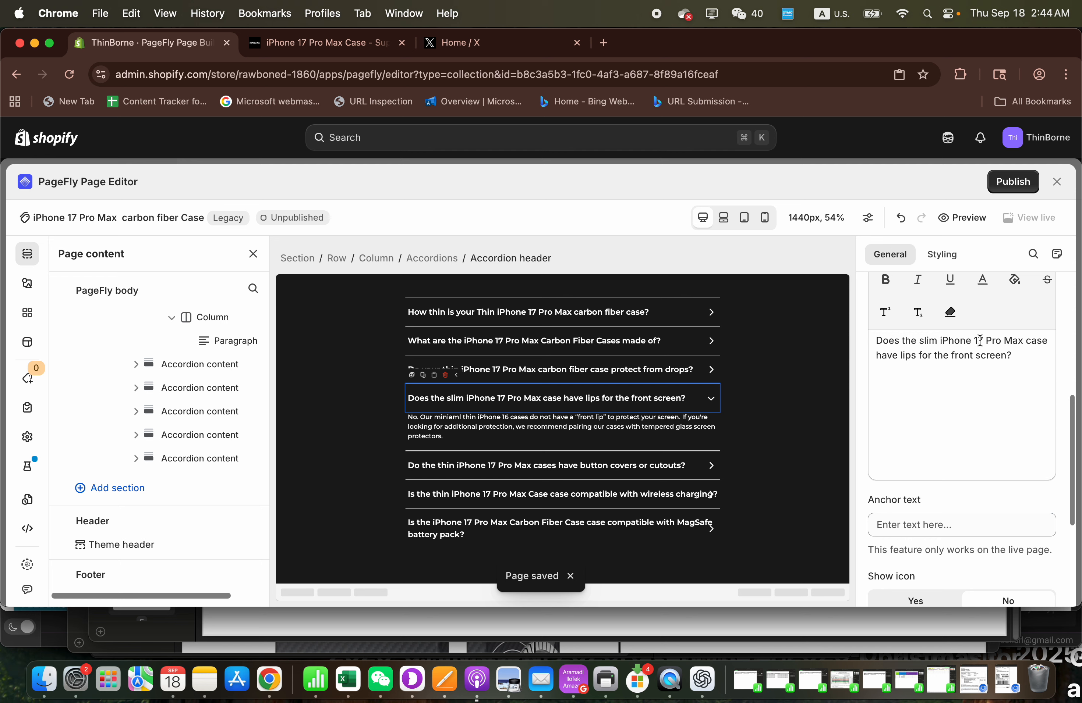
{"action": "left_click_drag", "start_coordinate": [939, 345], "coordinate": [1050, 343]}
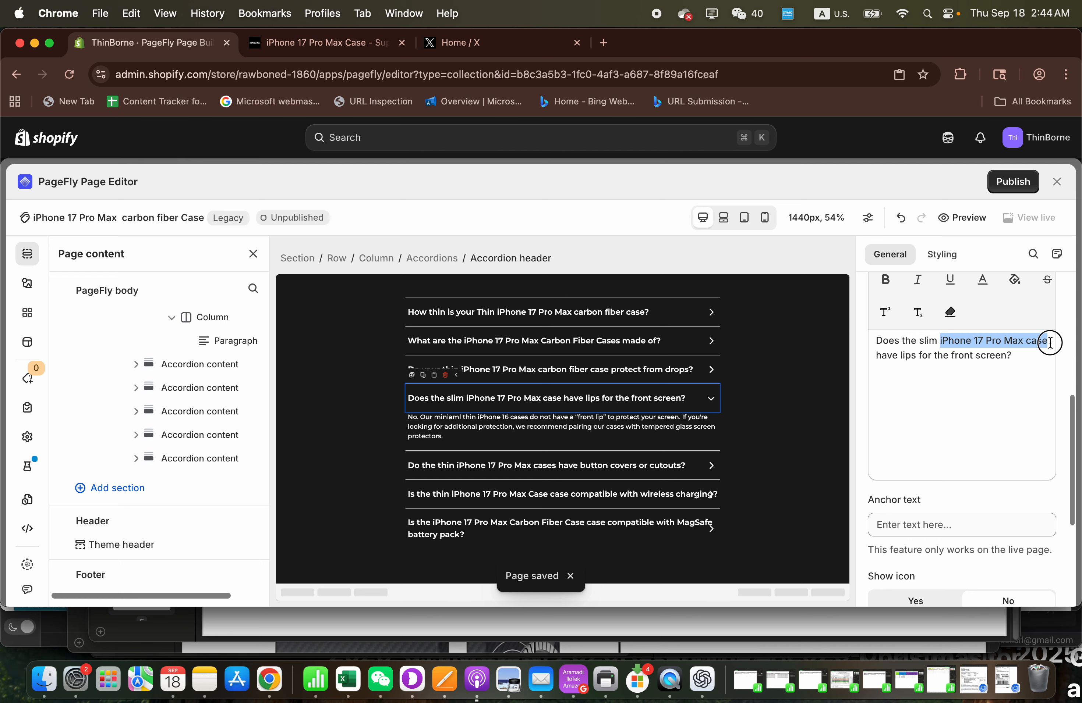
{"action": "key", "text": "super+v"}
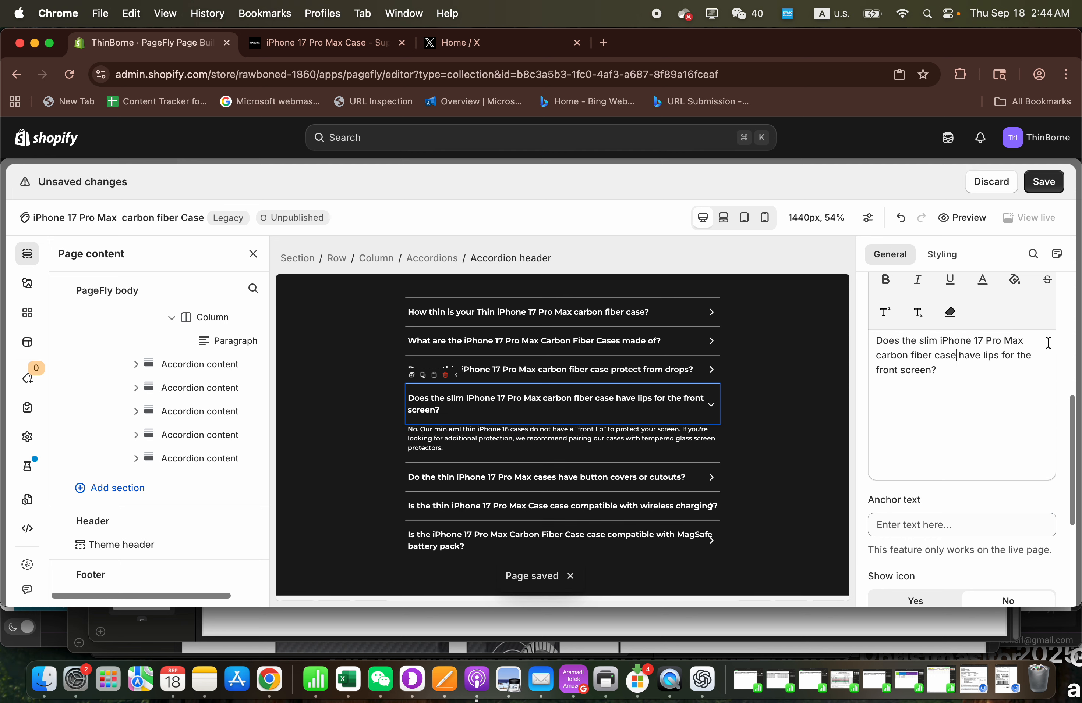
- Replace "iPhone 17 Pro Max Case case" in the wireless charging question with the copied "iPhone 17 Pro Max carbon fiber case" and save the FAQ edits
{"action": "left_click", "coordinate": [1044, 182]}
{"action": "left_click", "coordinate": [541, 515]}
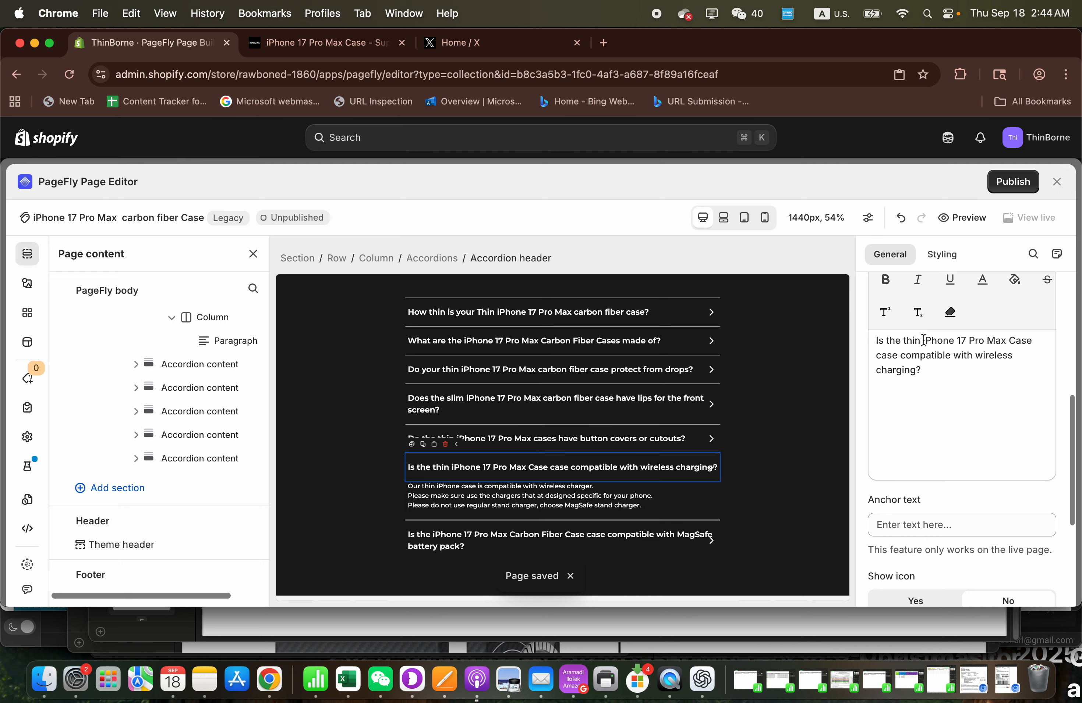
{"action": "mouse_move", "coordinate": [924, 340]}
{"action": "left_mouse_down"}
{"action": "mouse_move", "coordinate": [958, 341]}
{"action": "mouse_move", "coordinate": [917, 359]}
{"action": "left_mouse_up"}
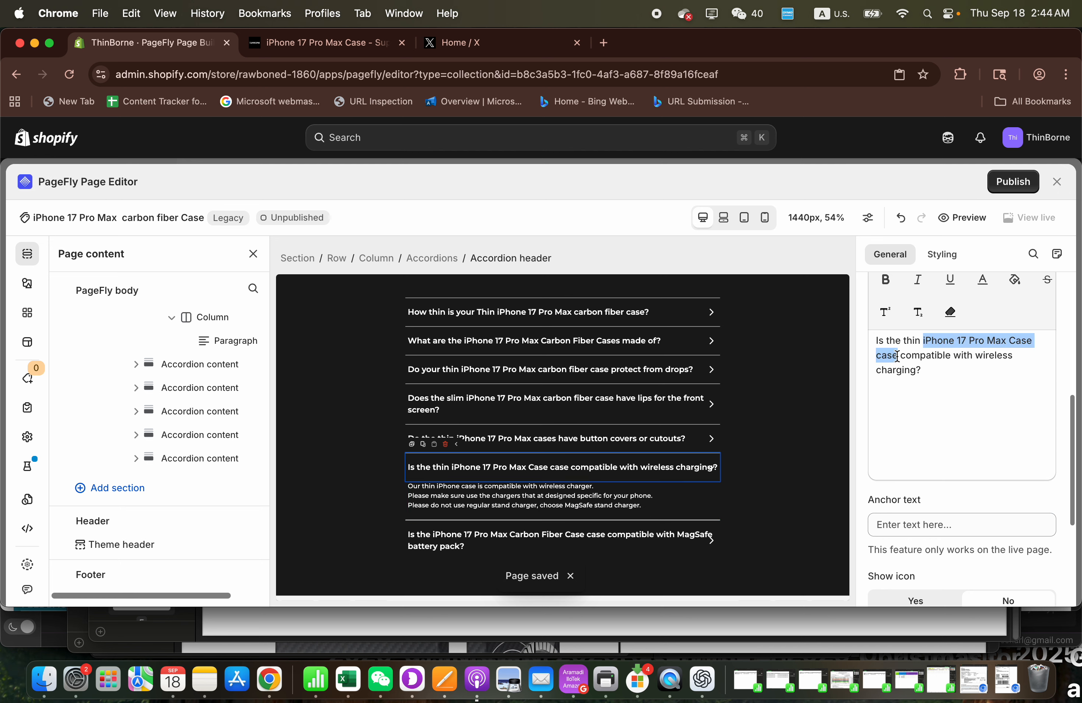
{"action": "type", "text": "iPhone 17 Pro Max carbon fiber case"}
{"action": "left_click", "coordinate": [1044, 182]}
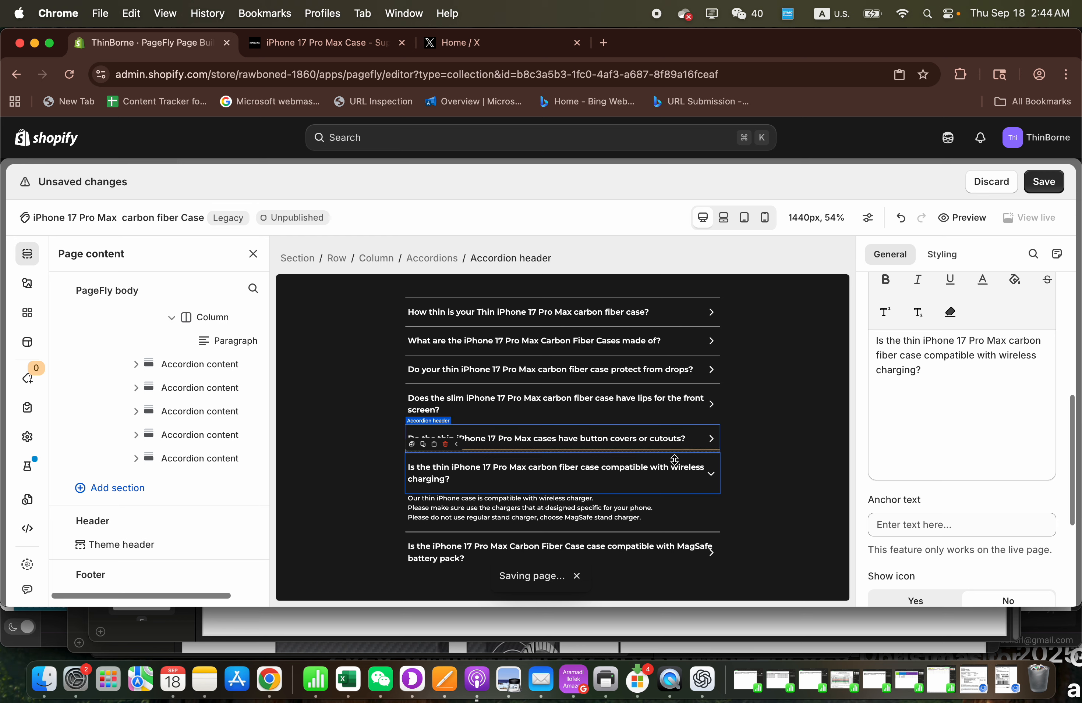
{"action": "left_click", "coordinate": [605, 555]}
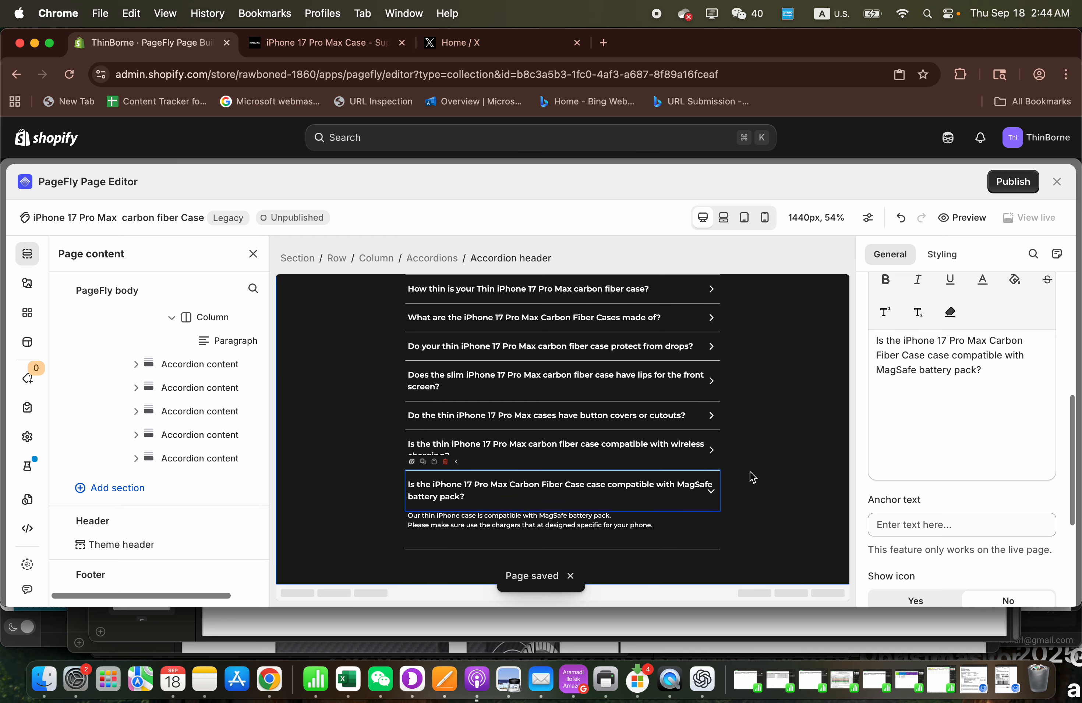
{"action": "left_click", "coordinate": [1002, 185]}
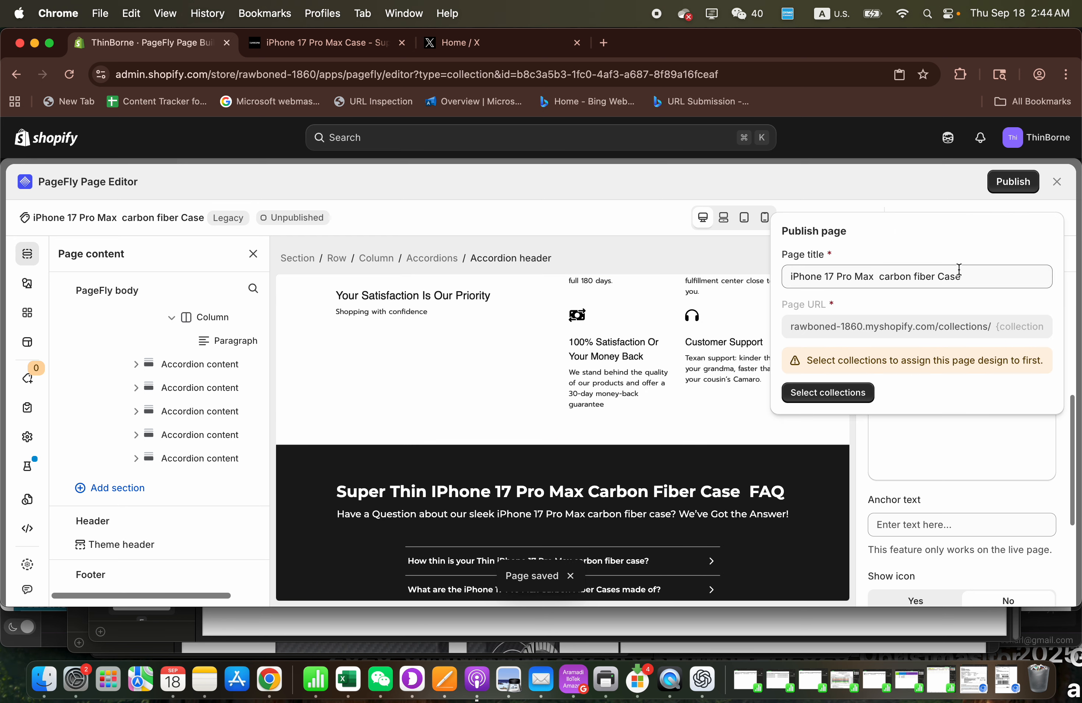
{"action": "left_click", "coordinate": [719, 405]}
- Examine the HTML tags of the main page heading and the "iPhone 17 Pro Max Carbon Fiber Case That Feels Like Nothing At All" heading
{"action": "scroll", "coordinate": [685, 420], "scroll_direction": "up", "scroll_amount": 15}
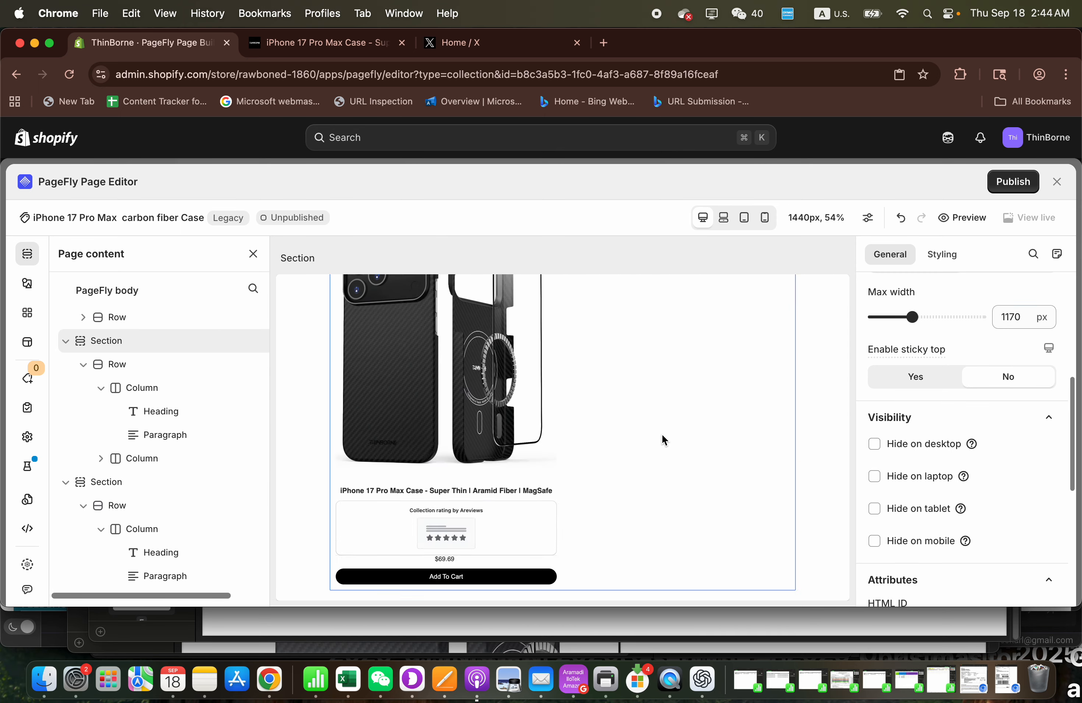
{"action": "scroll", "coordinate": [663, 436], "scroll_direction": "up", "scroll_amount": 5}
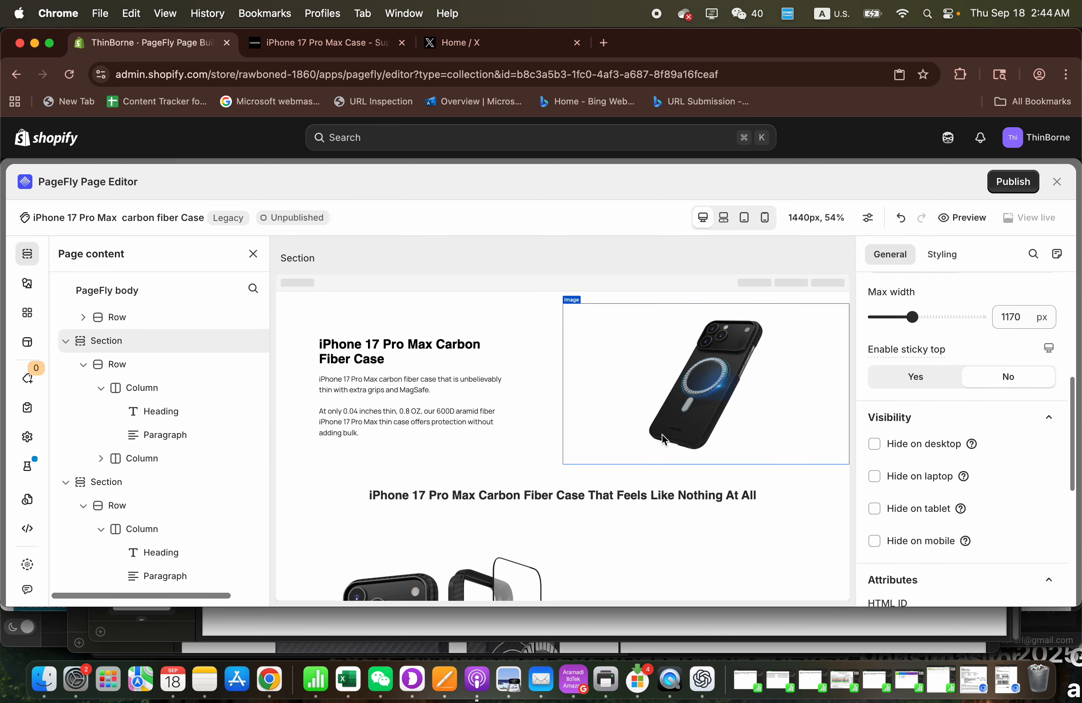
{"action": "left_click", "coordinate": [408, 343]}
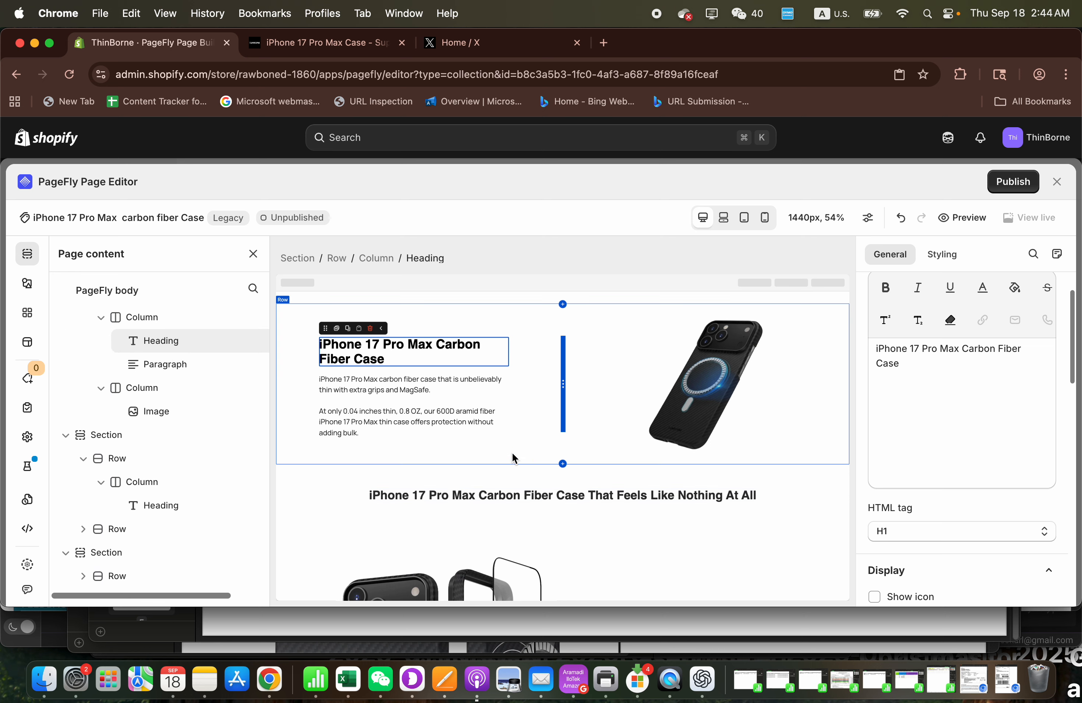
{"action": "left_click", "coordinate": [512, 493]}
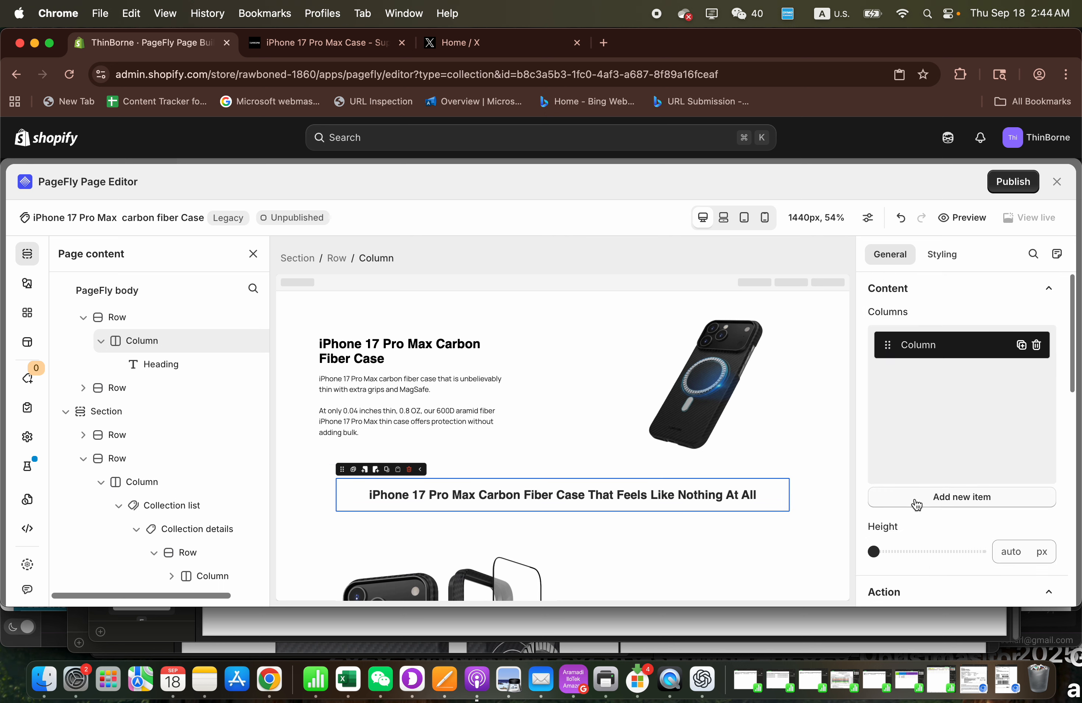
{"action": "scroll", "coordinate": [936, 505], "scroll_direction": "down", "scroll_amount": 5}
{"action": "scroll", "coordinate": [959, 484], "scroll_direction": "up", "scroll_amount": 5}
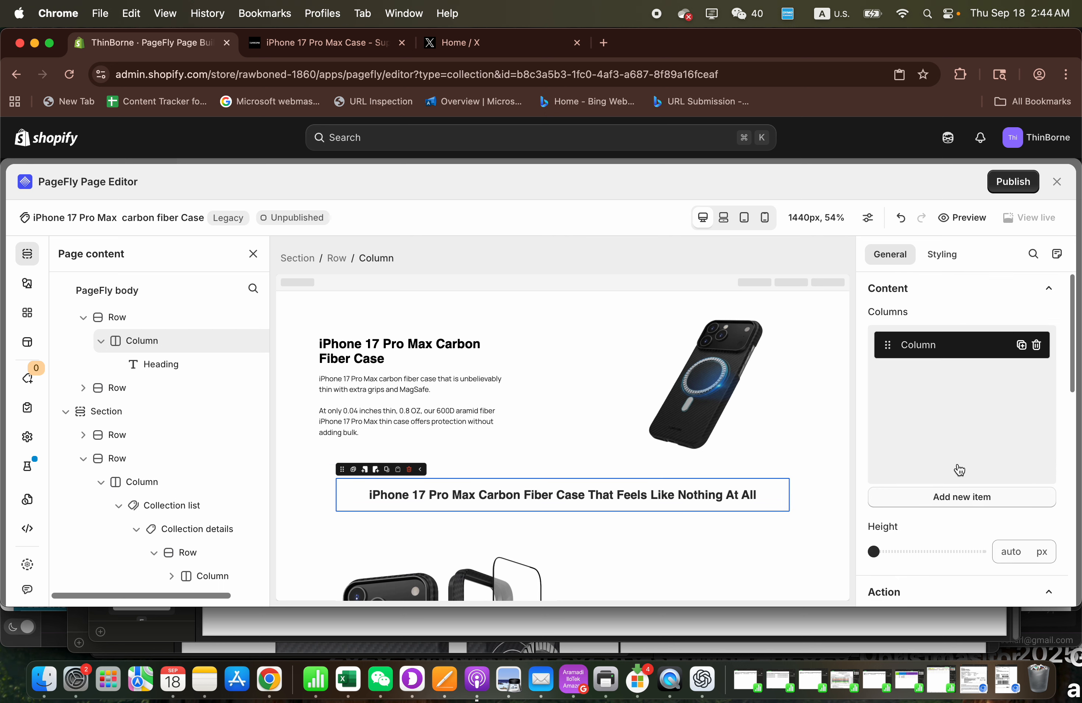
{"action": "left_click", "coordinate": [943, 255]}
{"action": "scroll", "coordinate": [925, 399], "scroll_direction": "down", "scroll_amount": 5}
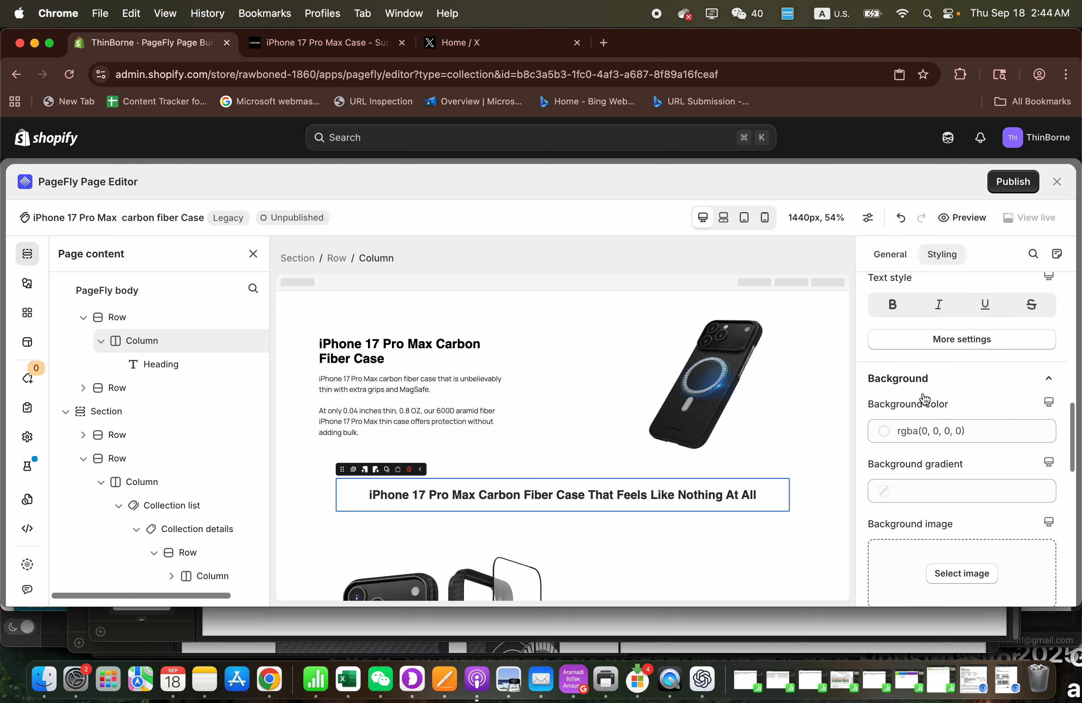
{"action": "scroll", "coordinate": [925, 399], "scroll_direction": "down", "scroll_amount": 5}
{"action": "left_click", "coordinate": [776, 520]}
{"action": "left_click", "coordinate": [602, 496]}
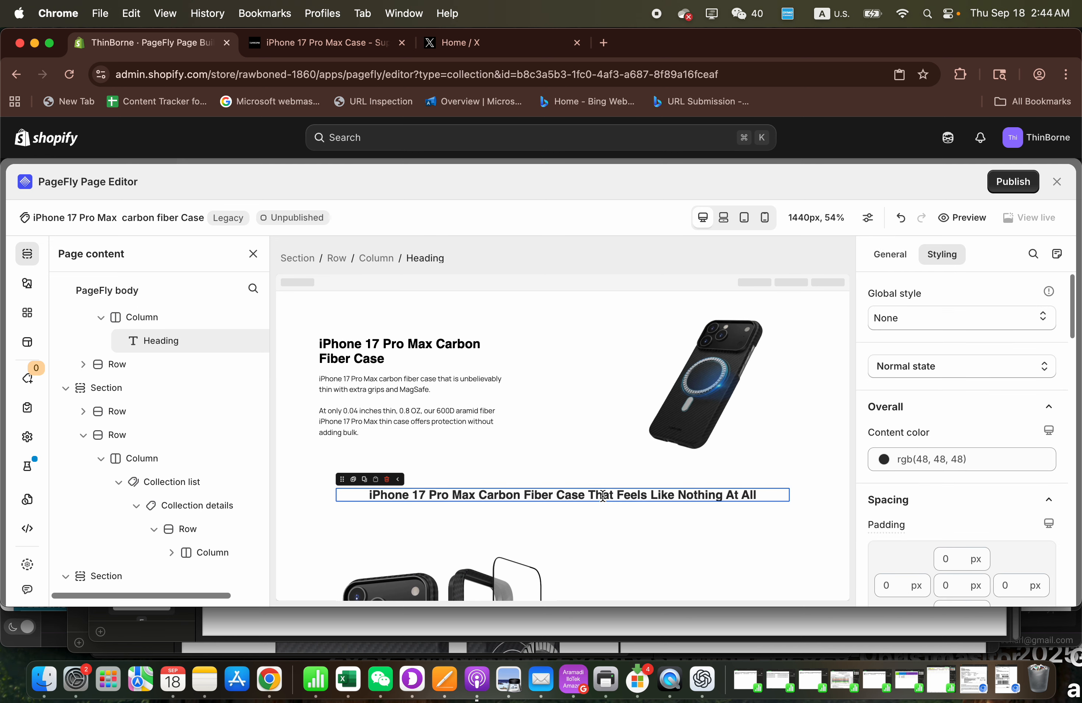
{"action": "scroll", "coordinate": [903, 520], "scroll_direction": "down", "scroll_amount": 5}
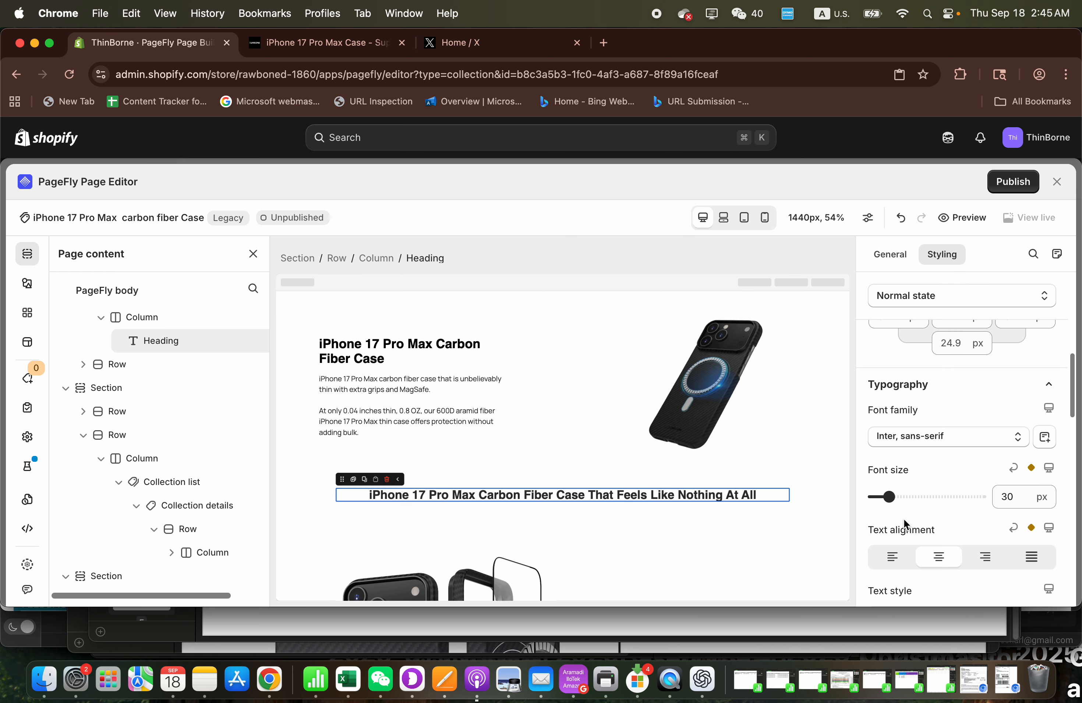
{"action": "left_click", "coordinate": [809, 501]}
{"action": "left_click", "coordinate": [762, 492]}
{"action": "scroll", "coordinate": [935, 467], "scroll_direction": "up", "scroll_amount": 5}
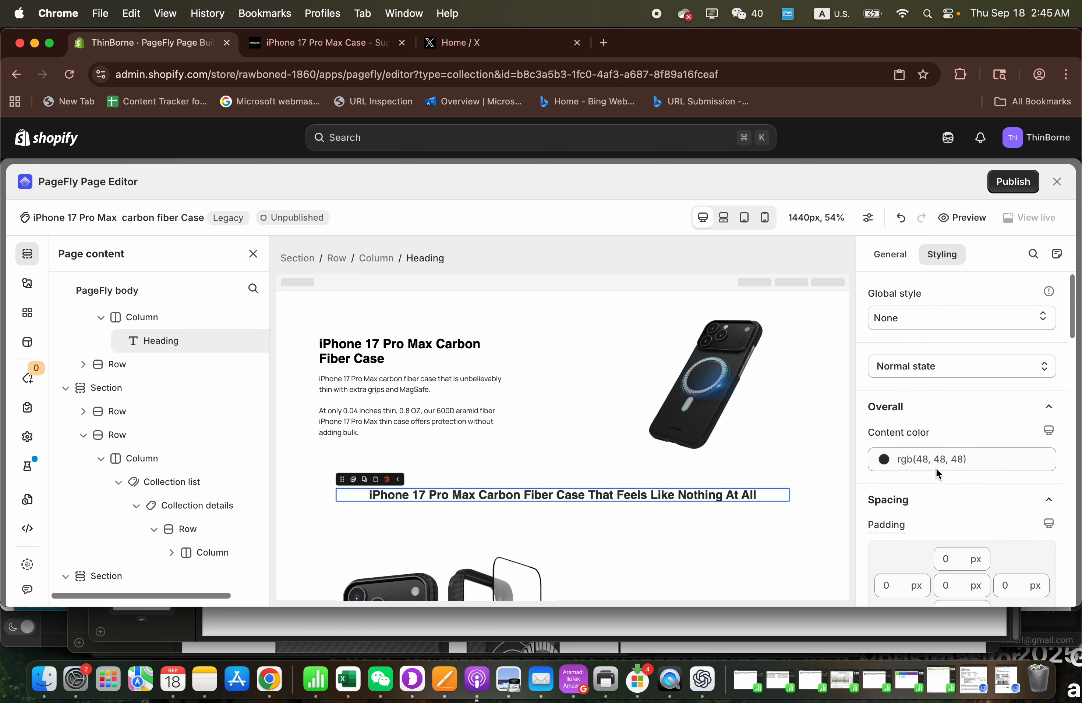
{"action": "left_click", "coordinate": [893, 257]}
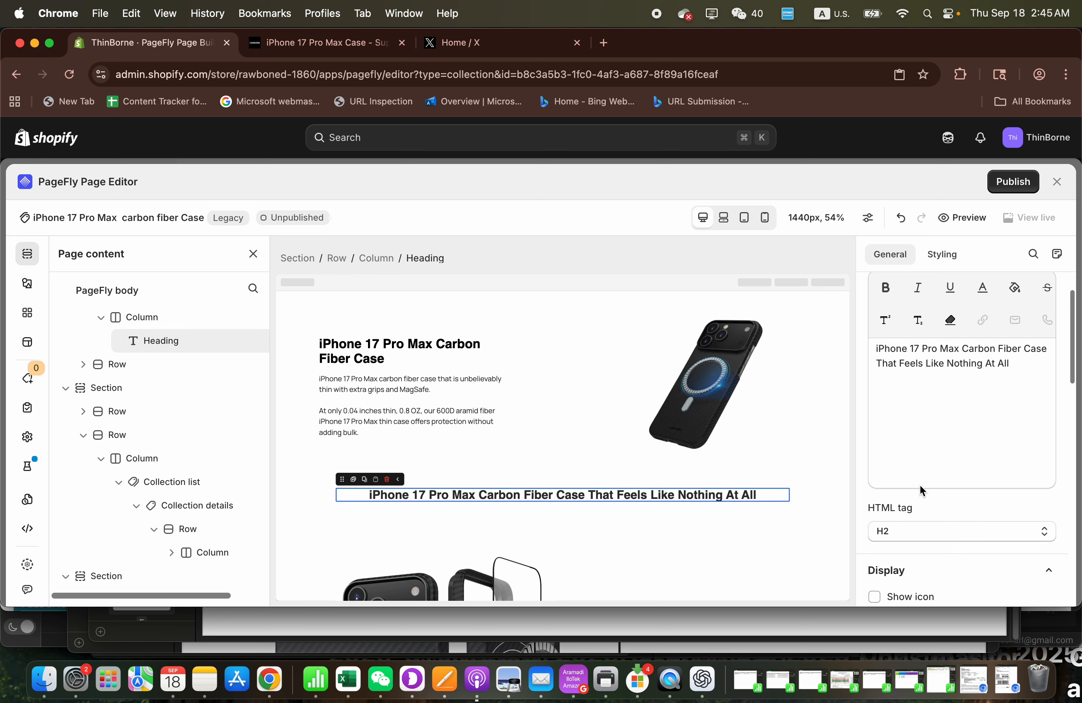
{"action": "scroll", "coordinate": [708, 475], "scroll_direction": "down", "scroll_amount": 10}
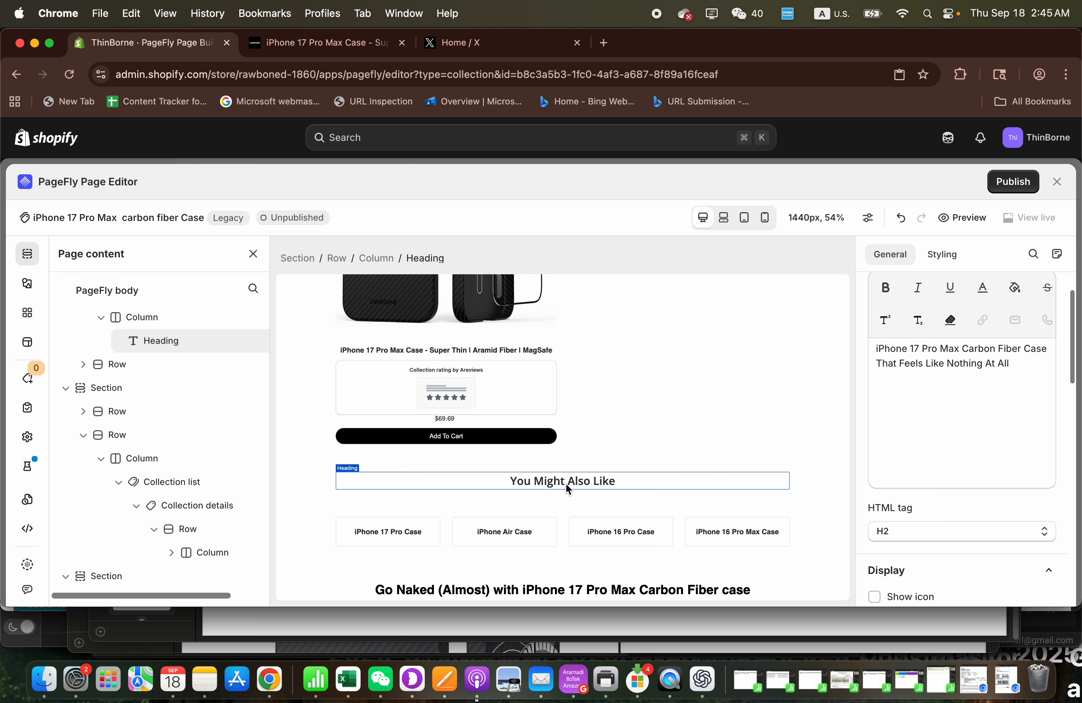
- Examine the HTML tag of the "You Might Also Like" heading and review the remaining page sections down to the FAQ
{"action": "left_click", "coordinate": [567, 488]}
{"action": "left_click", "coordinate": [942, 541]}
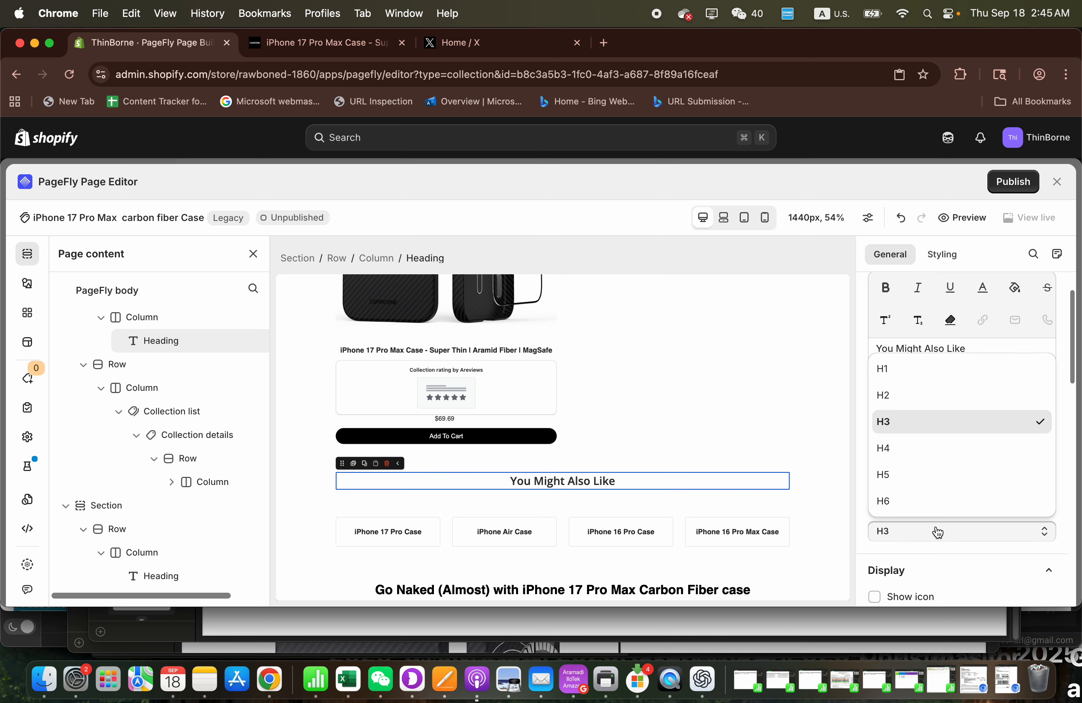
{"action": "scroll", "coordinate": [753, 463], "scroll_direction": "down", "scroll_amount": 2}
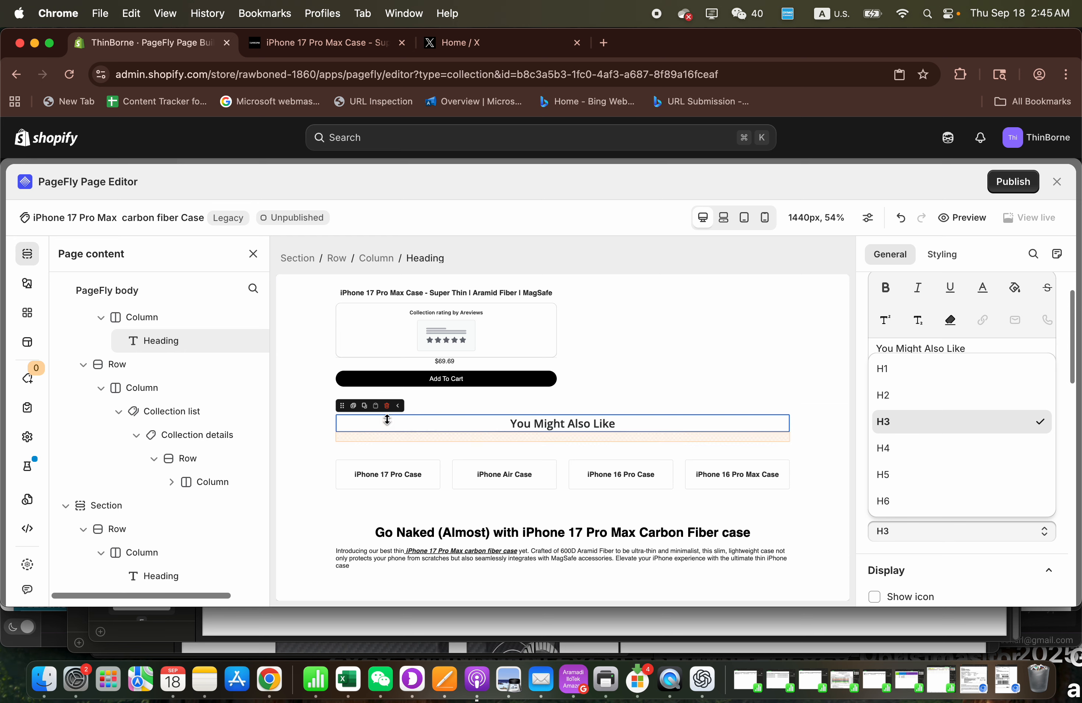
{"action": "left_click", "coordinate": [323, 361]}
{"action": "scroll", "coordinate": [352, 488], "scroll_direction": "down", "scroll_amount": 1}
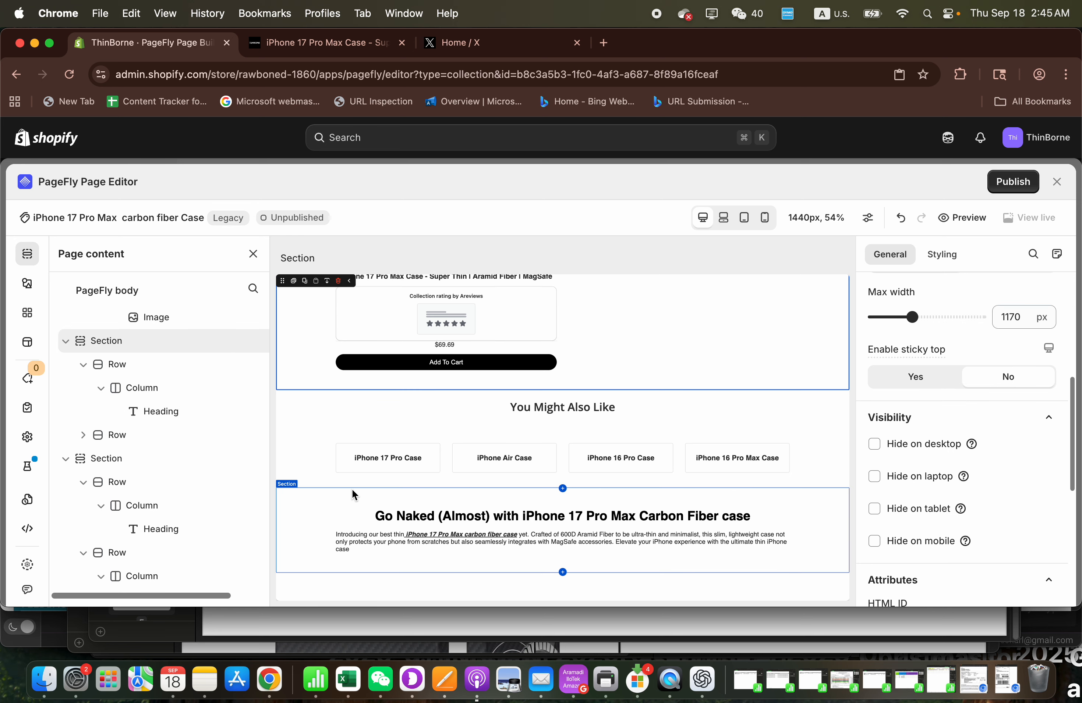
{"action": "scroll", "coordinate": [304, 428], "scroll_direction": "down", "scroll_amount": 3}
{"action": "left_click", "coordinate": [304, 428]}
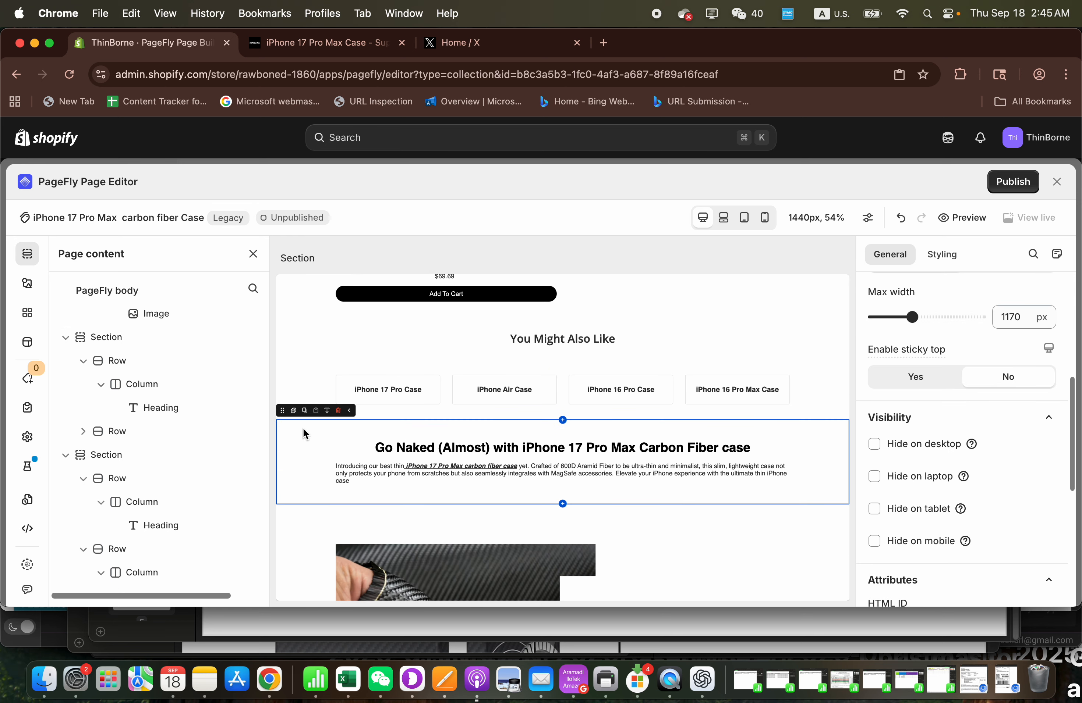
{"action": "scroll", "coordinate": [304, 471], "scroll_direction": "down", "scroll_amount": 20}
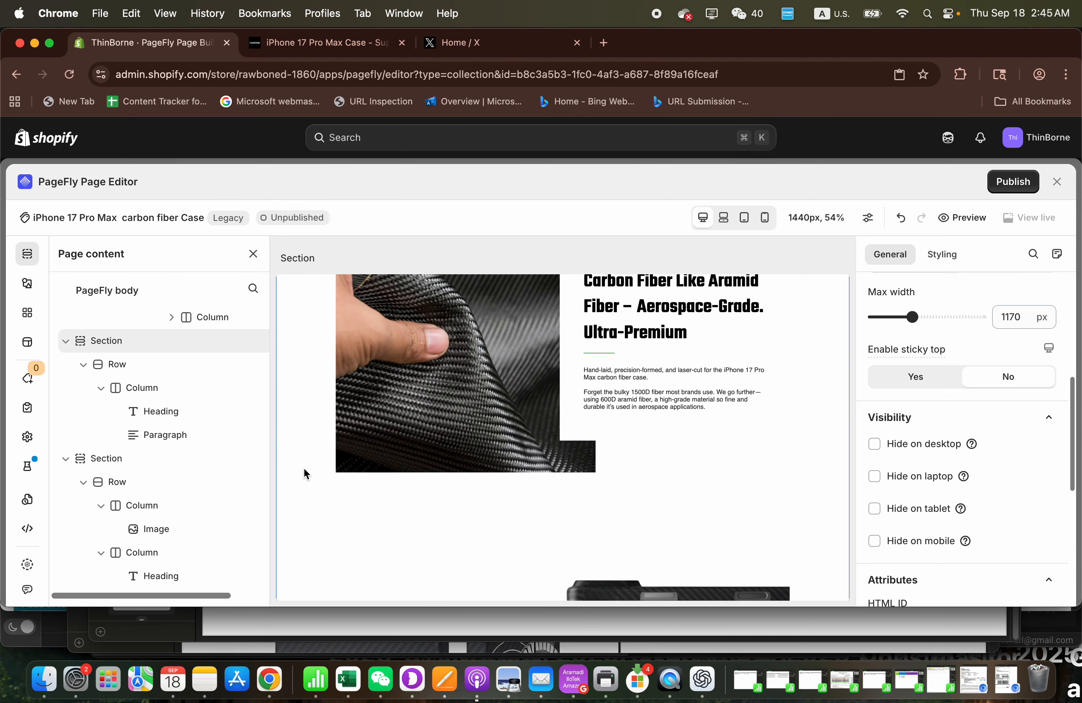
{"action": "scroll", "coordinate": [304, 472], "scroll_direction": "down", "scroll_amount": 10}
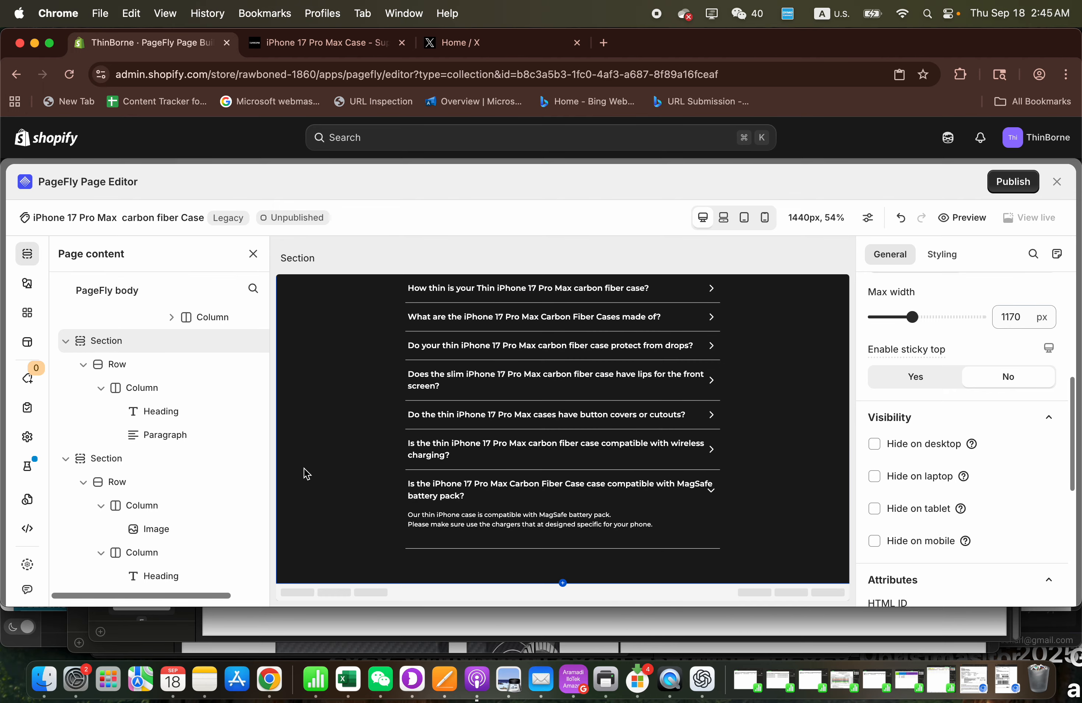
- Assign the page design to the "iPhone 17 Pro Max Carbon Fiber Case" collection and publish the page
{"action": "left_click", "coordinate": [1013, 181]}
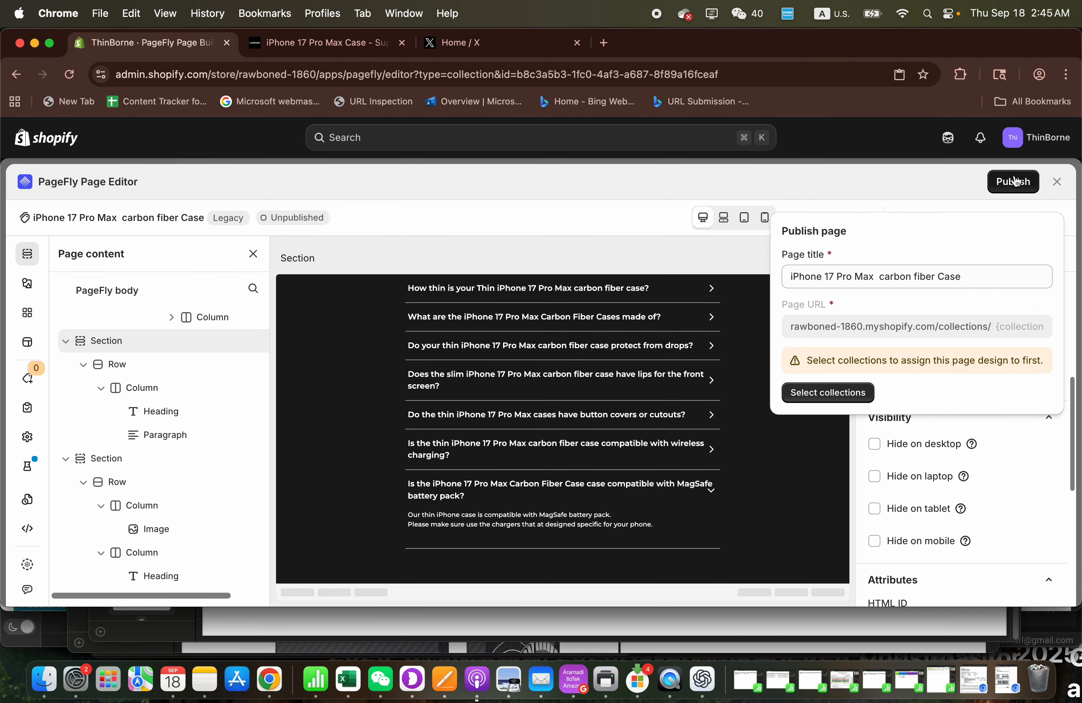
{"action": "left_click", "coordinate": [867, 395]}
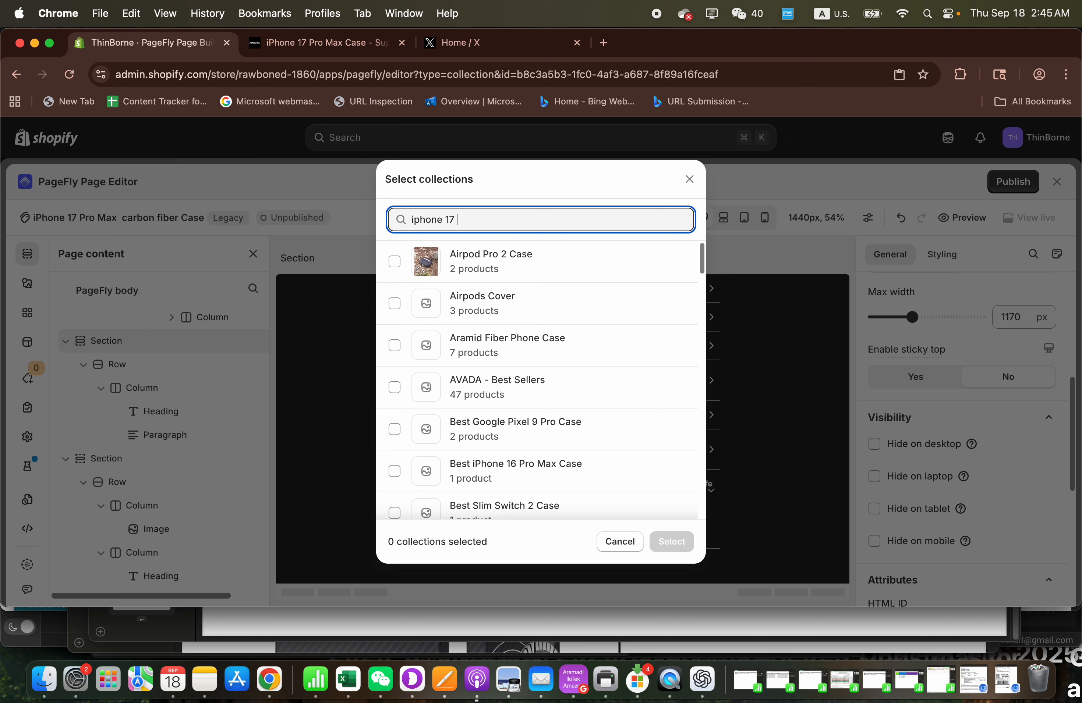
{"action": "type", "text": "iphone 17"}
{"action": "key", "text": "super+a"}
{"action": "type", "text": "iPhone 17 Pro Max carbon fiber case"}
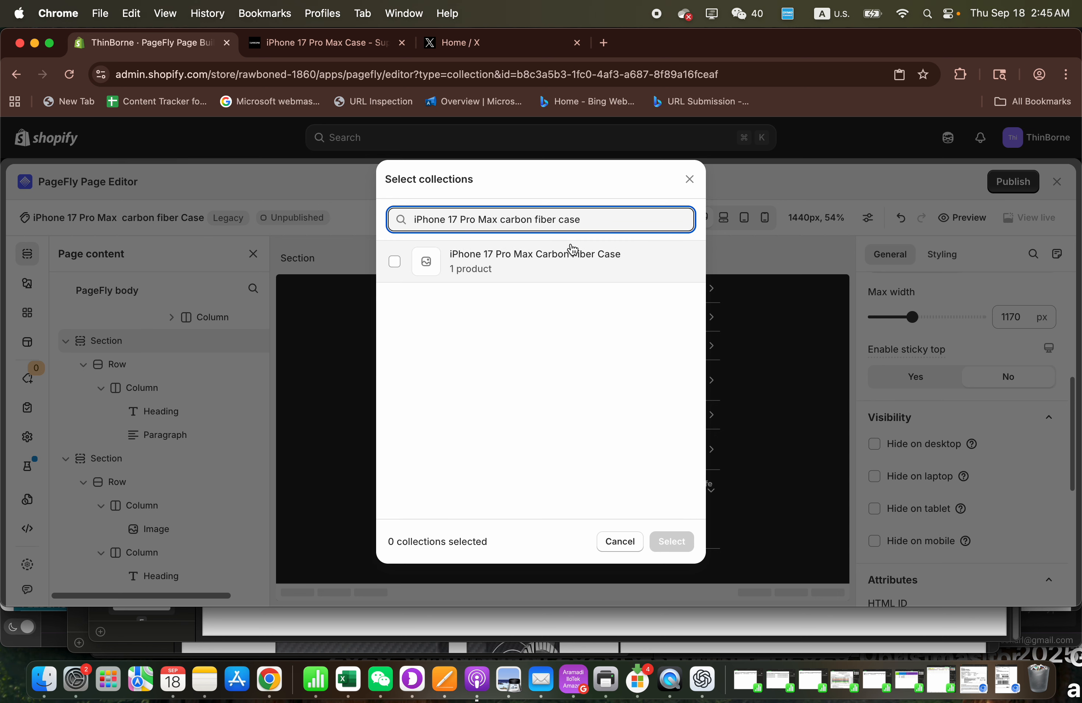
{"action": "left_click", "coordinate": [571, 260]}
{"action": "left_click", "coordinate": [670, 542]}
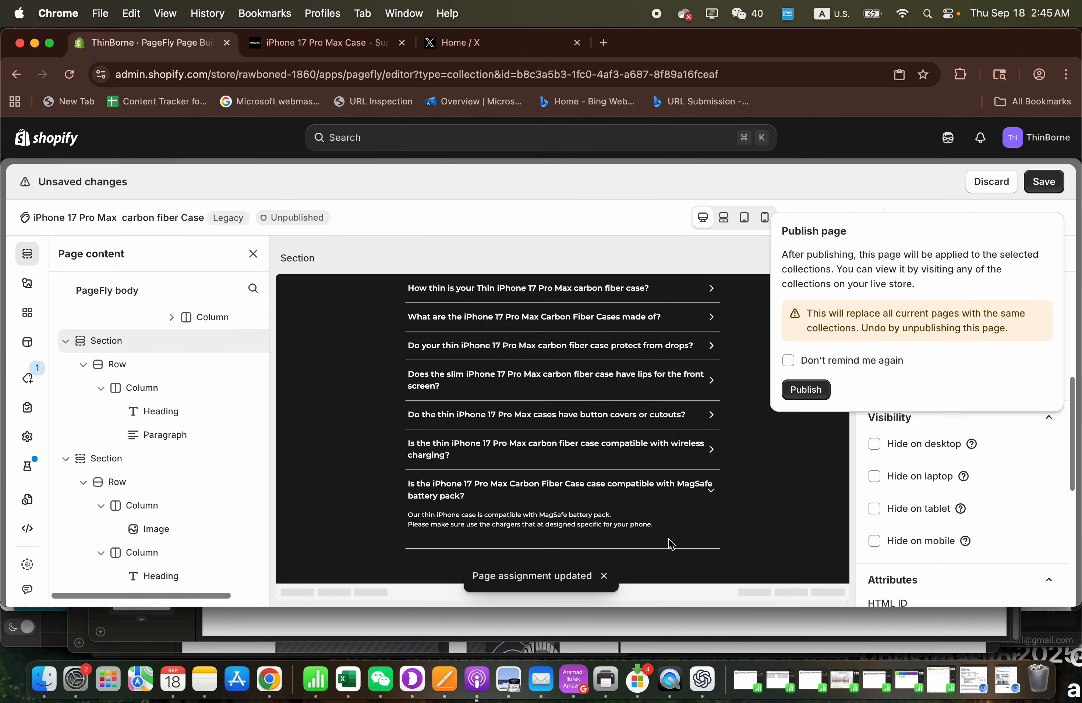
{"action": "left_click", "coordinate": [805, 391]}
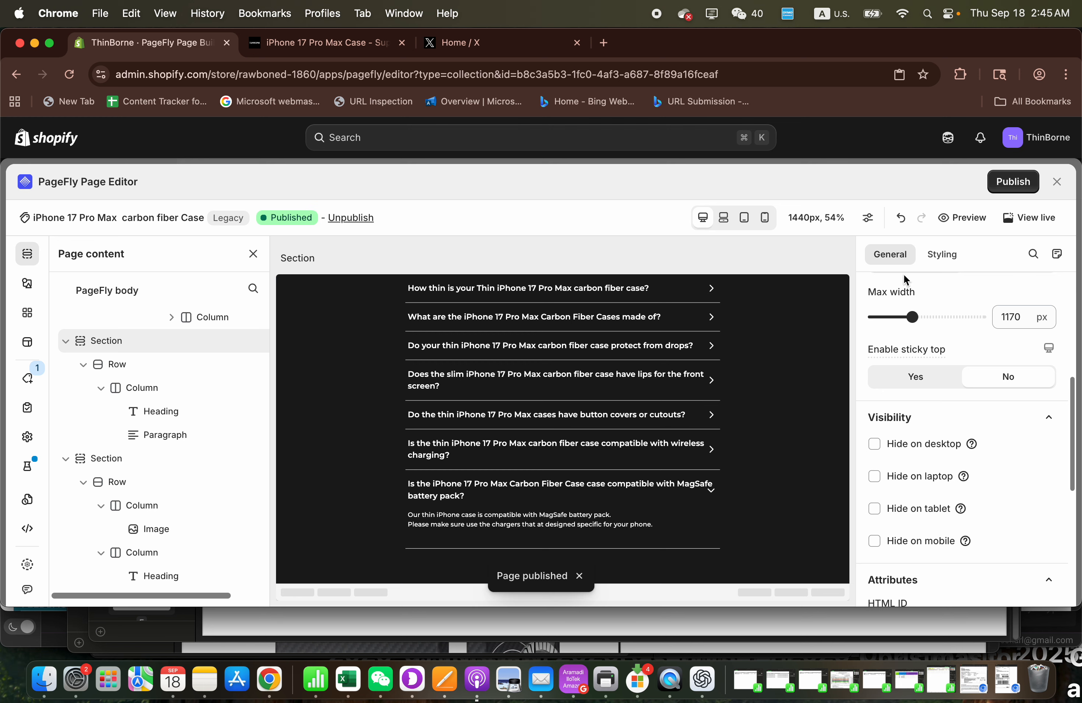
- View the live collection page, examine its title, description and the PageFly content below, and return to the page editor
{"action": "left_click", "coordinate": [1035, 227]}
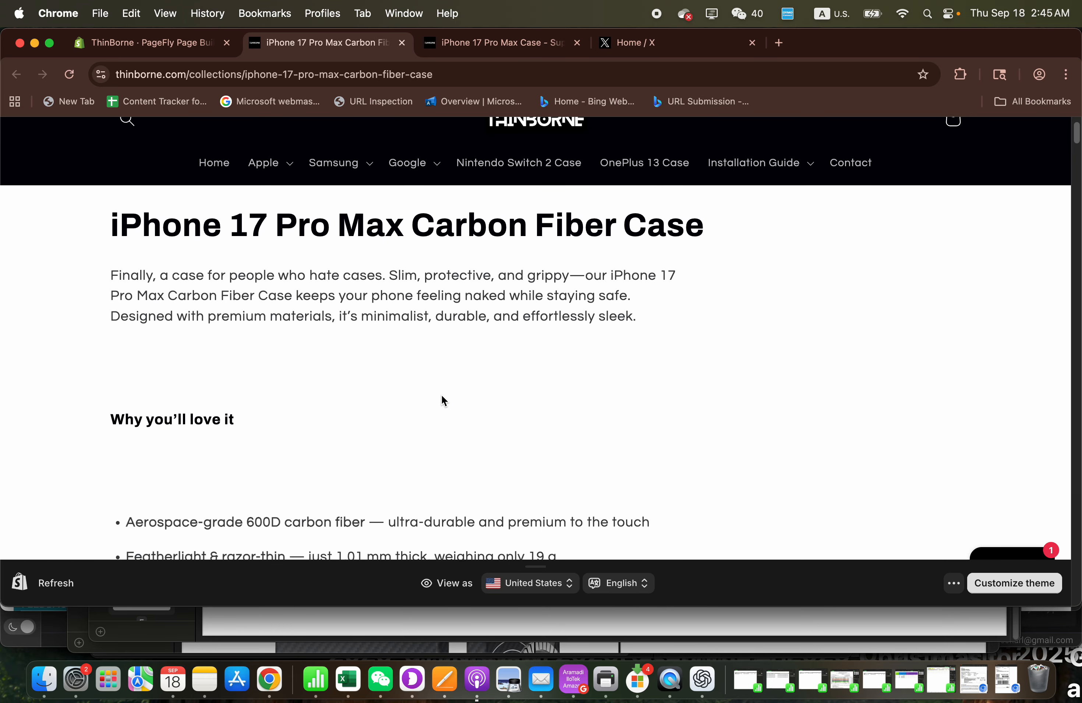
{"action": "scroll", "coordinate": [441, 396], "scroll_direction": "down", "scroll_amount": 1}
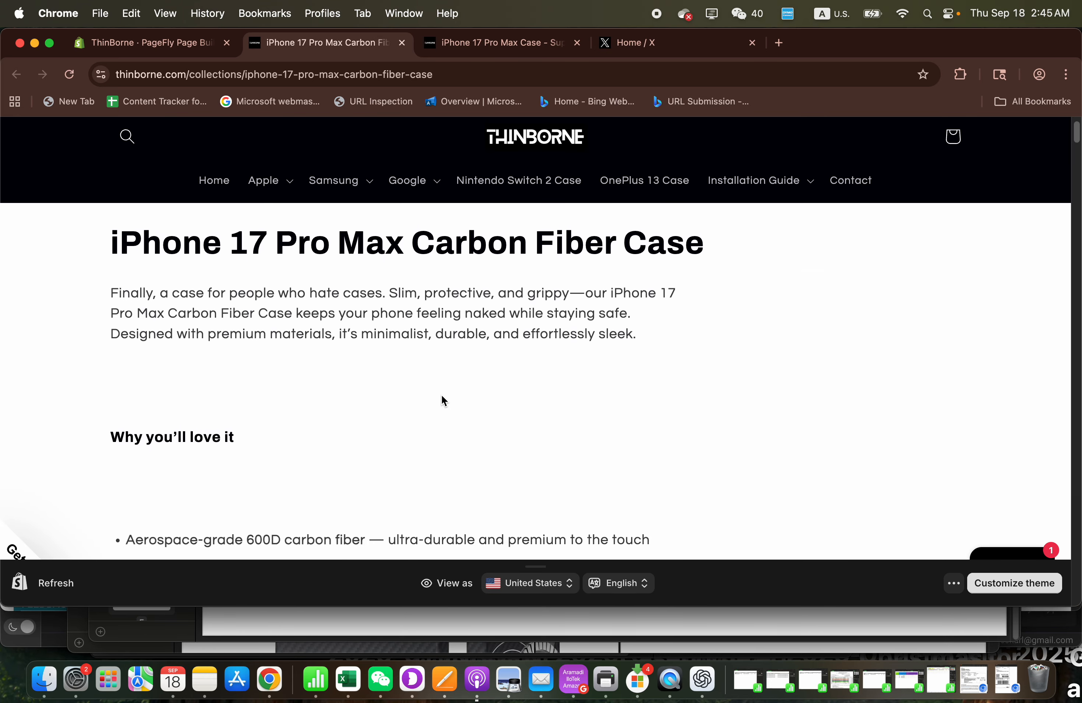
{"action": "scroll", "coordinate": [441, 395], "scroll_direction": "down", "scroll_amount": 2}
{"action": "scroll", "coordinate": [441, 396], "scroll_direction": "up", "scroll_amount": 4}
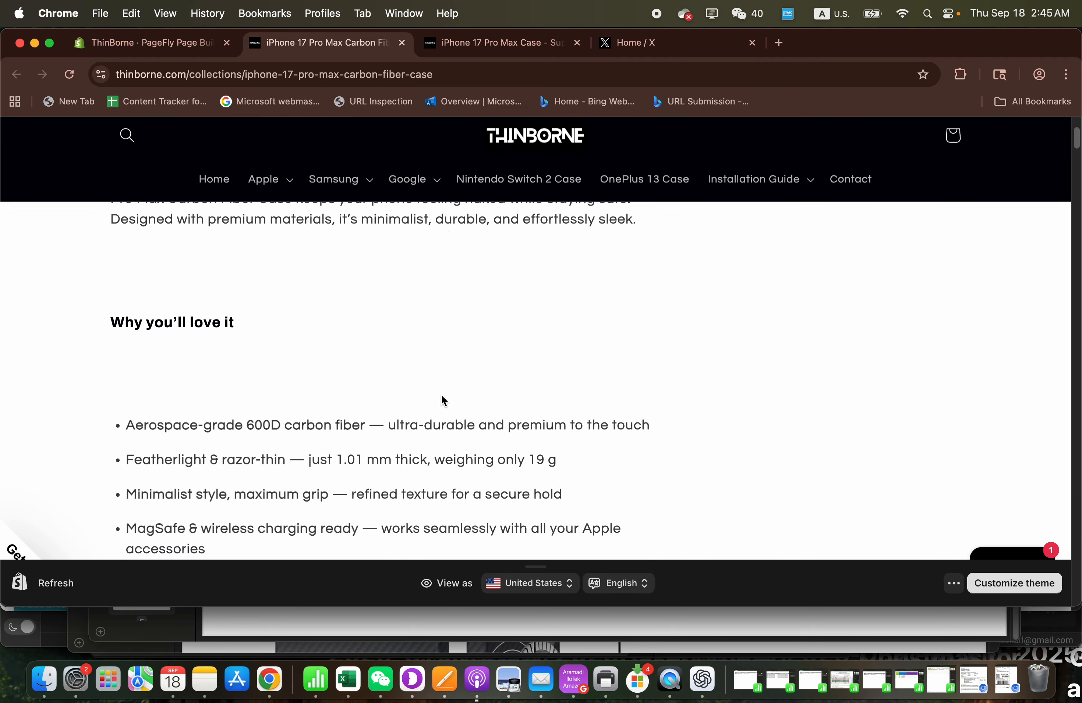
{"action": "scroll", "coordinate": [441, 395], "scroll_direction": "down", "scroll_amount": 1}
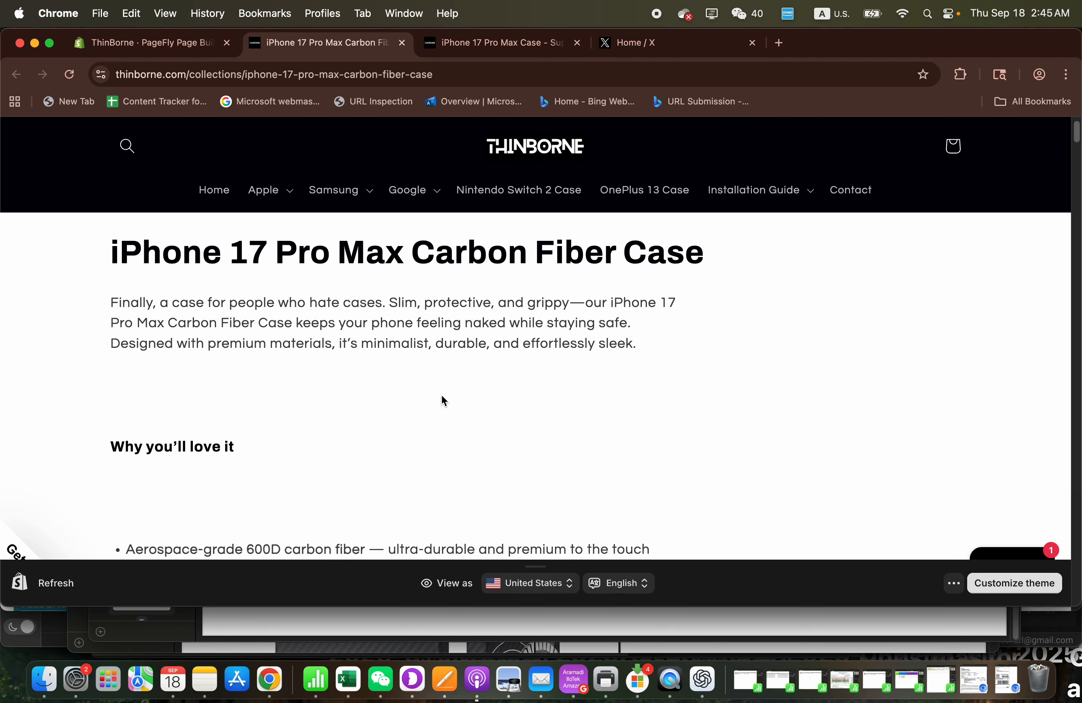
{"action": "scroll", "coordinate": [442, 396], "scroll_direction": "down", "scroll_amount": 15}
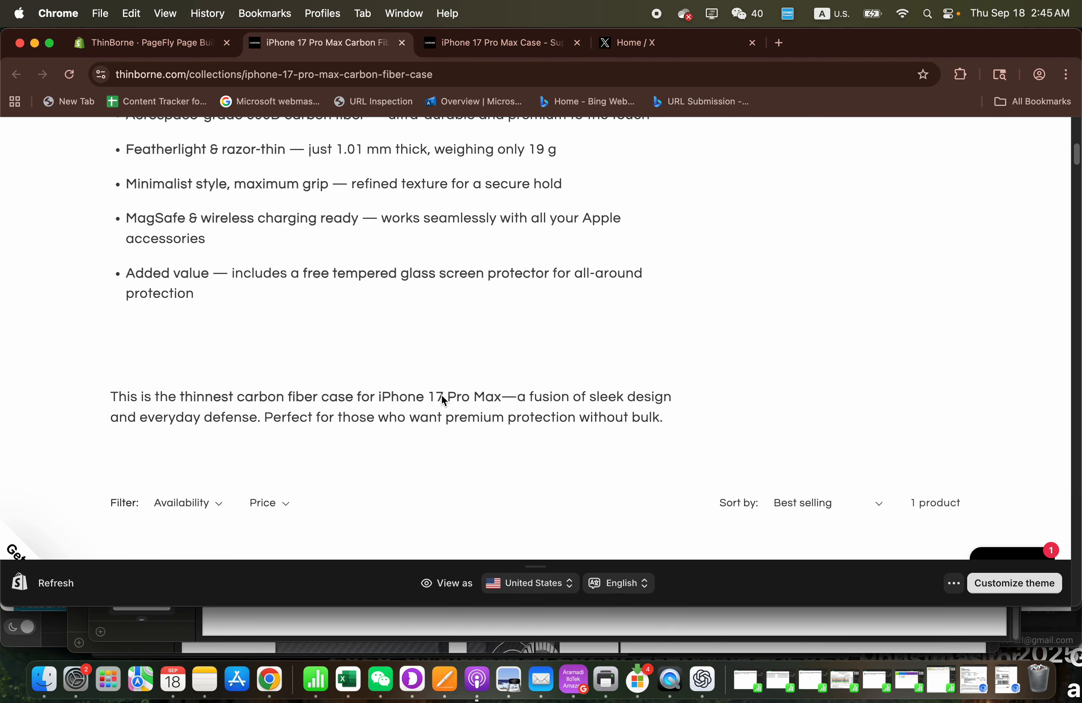
{"action": "scroll", "coordinate": [441, 396], "scroll_direction": "up", "scroll_amount": 10}
{"action": "scroll", "coordinate": [442, 396], "scroll_direction": "up", "scroll_amount": 5}
{"action": "scroll", "coordinate": [441, 396], "scroll_direction": "down", "scroll_amount": 15}
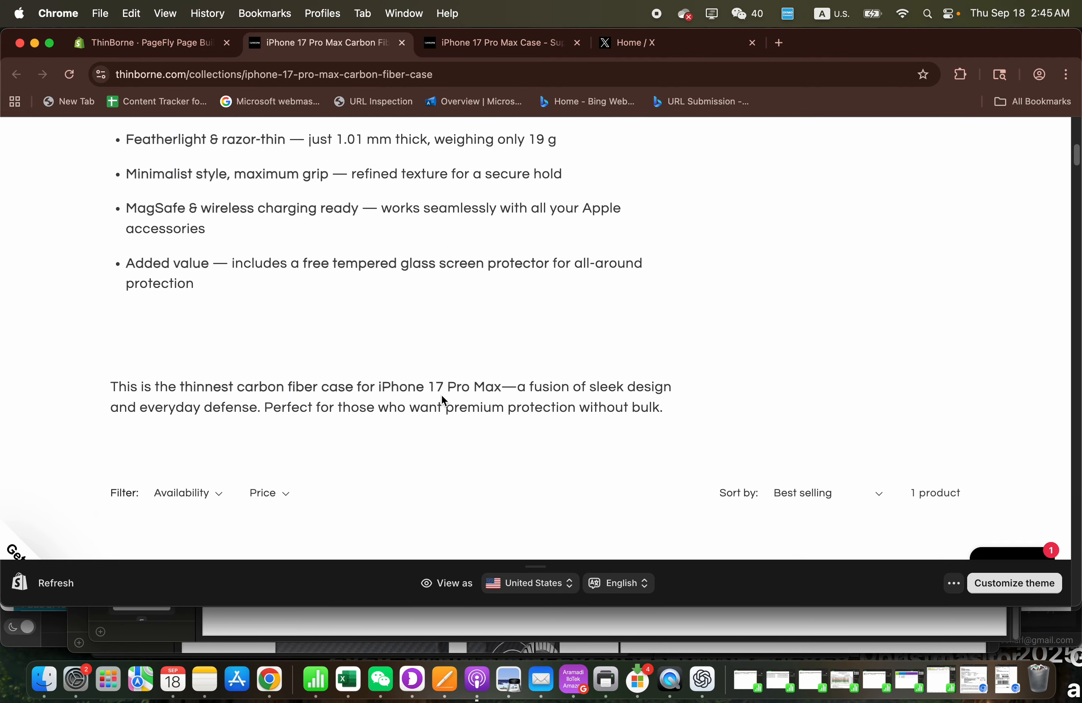
{"action": "scroll", "coordinate": [444, 401], "scroll_direction": "down", "scroll_amount": 10}
{"action": "scroll", "coordinate": [441, 395], "scroll_direction": "up", "scroll_amount": 15}
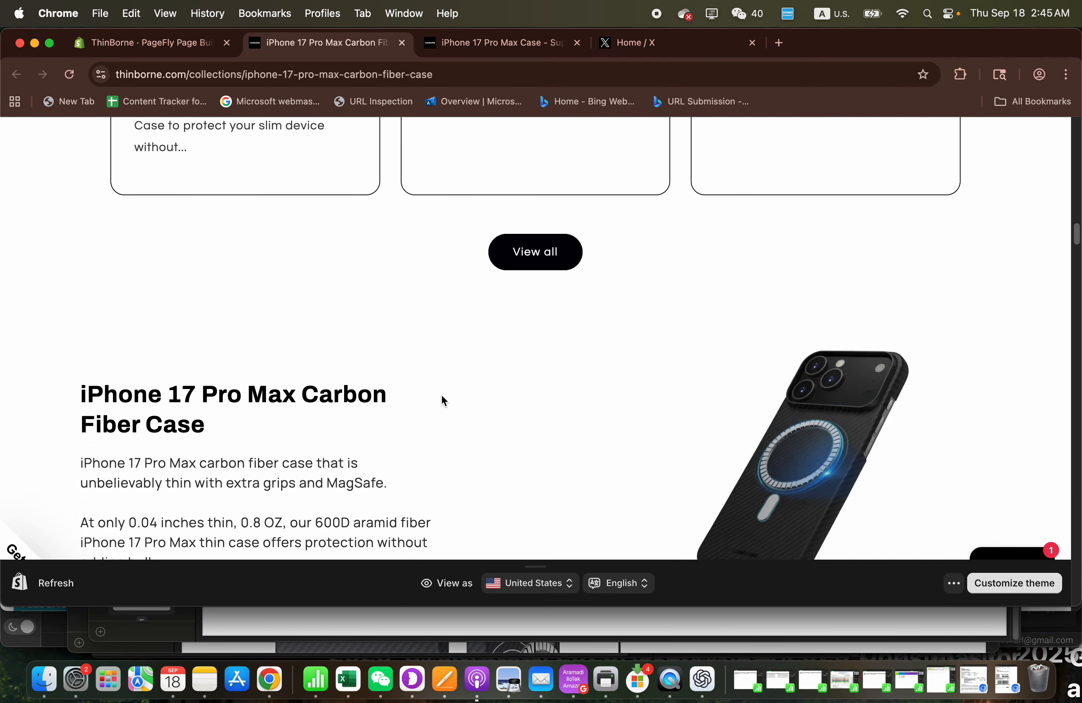
{"action": "left_click", "coordinate": [402, 43]}
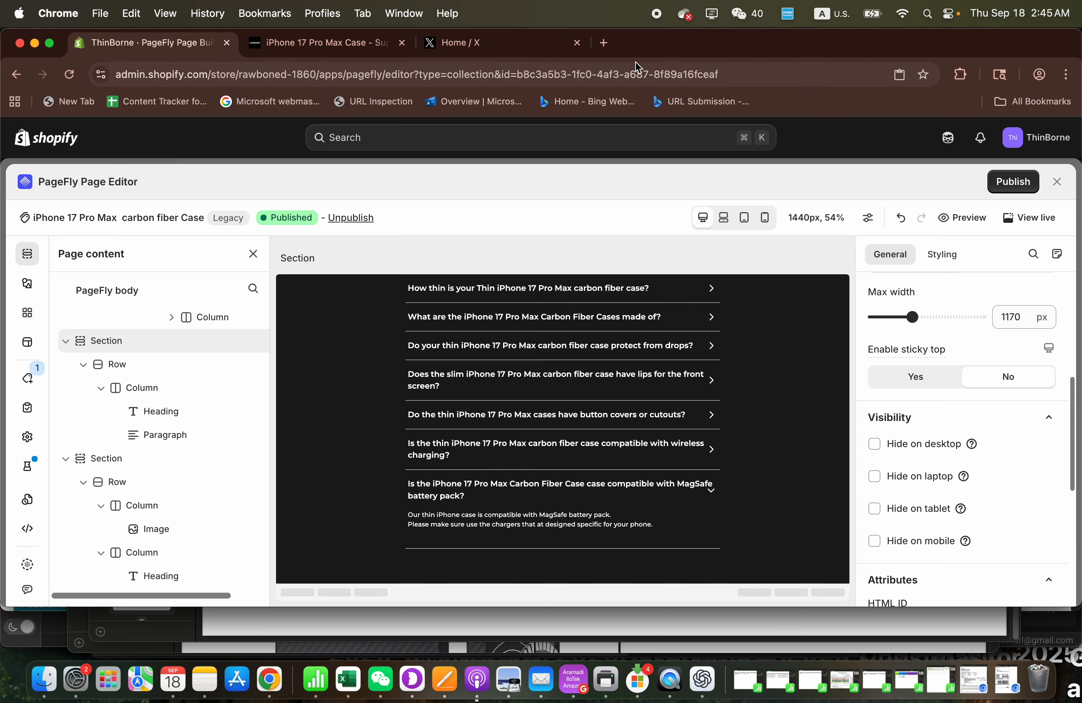
- View the live collection page and examine its title, description, product grid and the email signup area below
{"action": "left_click", "coordinate": [347, 43]}
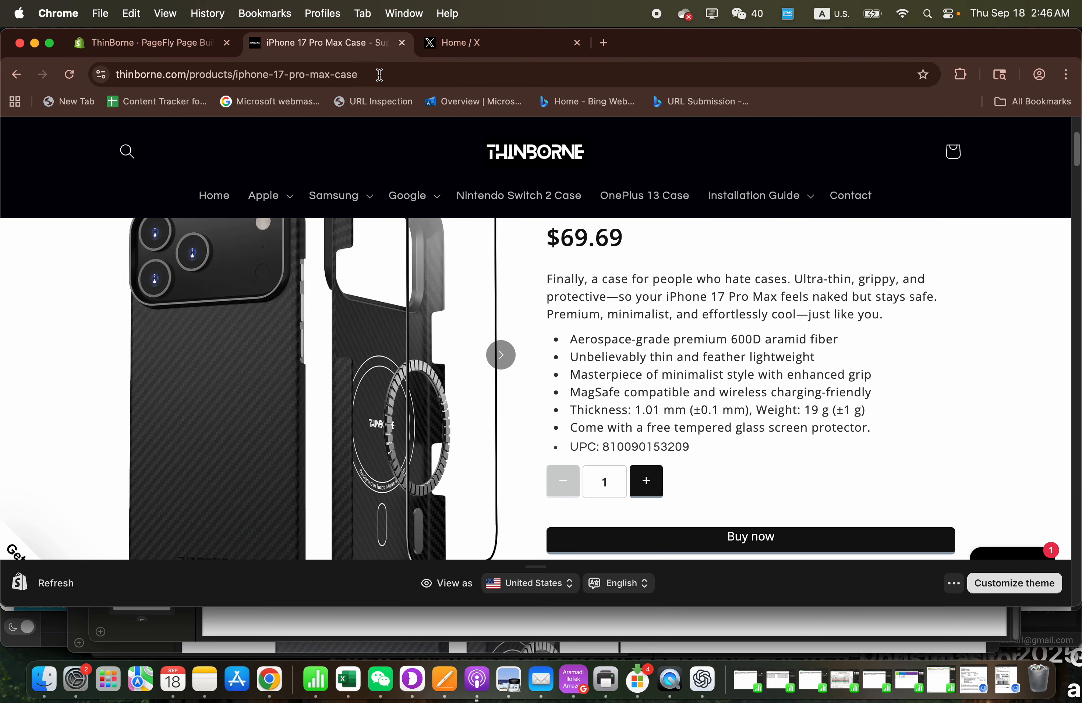
{"action": "left_click", "coordinate": [195, 54]}
{"action": "left_click", "coordinate": [1033, 217]}
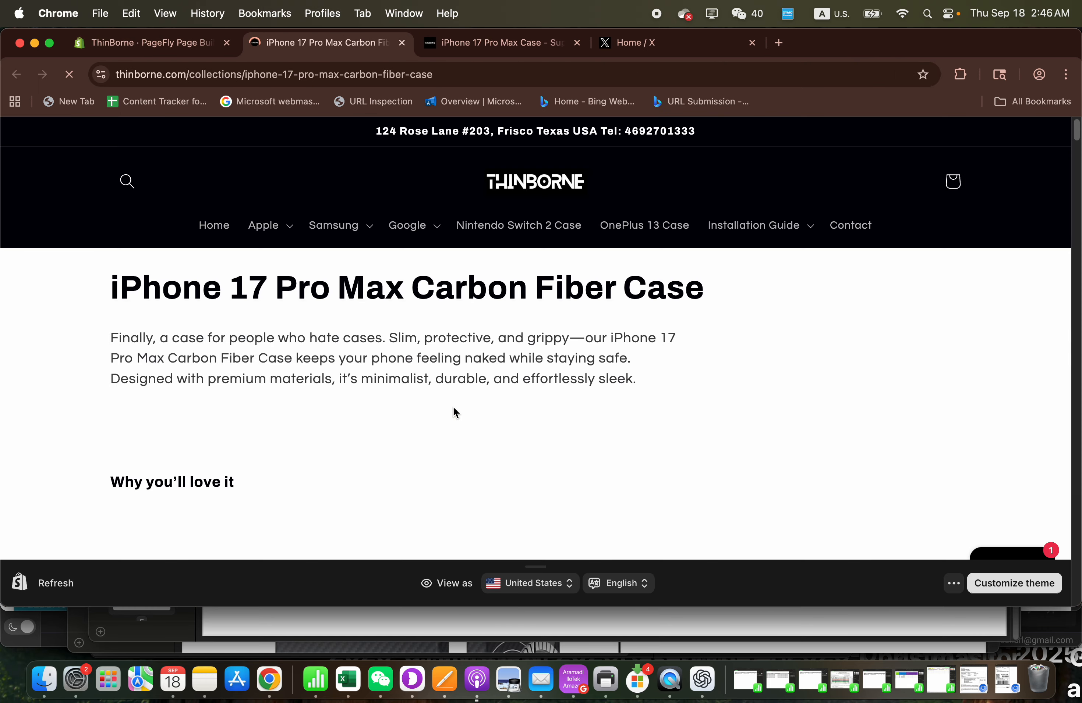
{"action": "scroll", "coordinate": [453, 406], "scroll_direction": "down", "scroll_amount": 15}
{"action": "scroll", "coordinate": [454, 406], "scroll_direction": "up", "scroll_amount": 15}
{"action": "scroll", "coordinate": [454, 406], "scroll_direction": "down", "scroll_amount": 2}
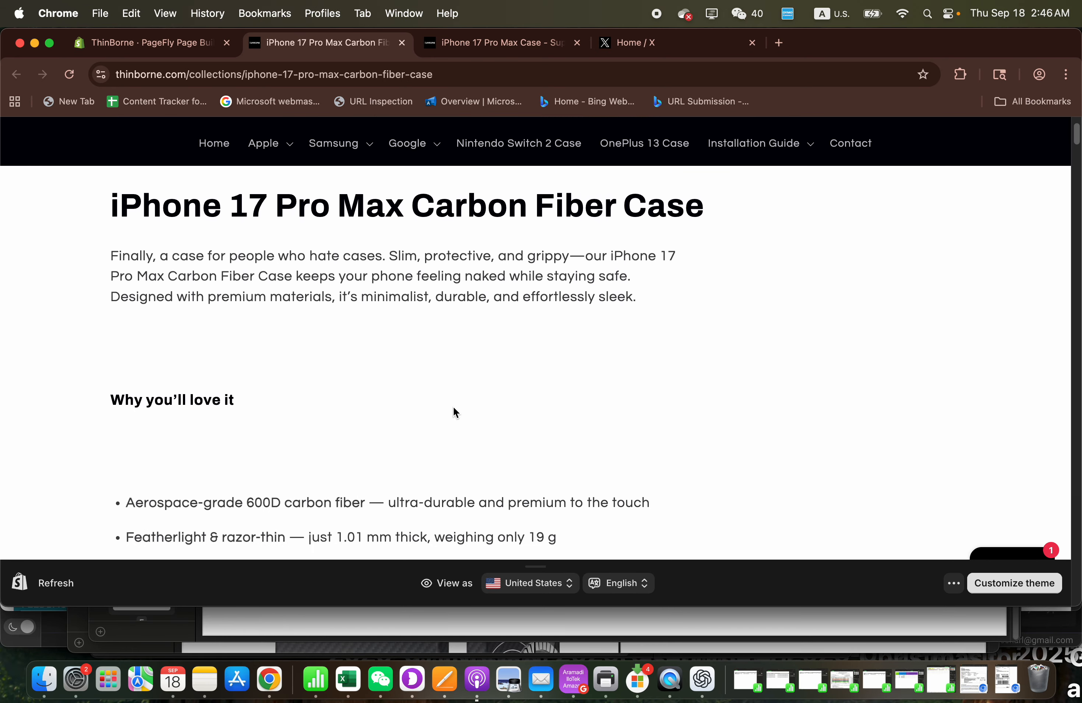
{"action": "scroll", "coordinate": [453, 406], "scroll_direction": "down", "scroll_amount": 1}
{"action": "scroll", "coordinate": [453, 407], "scroll_direction": "up", "scroll_amount": 3}
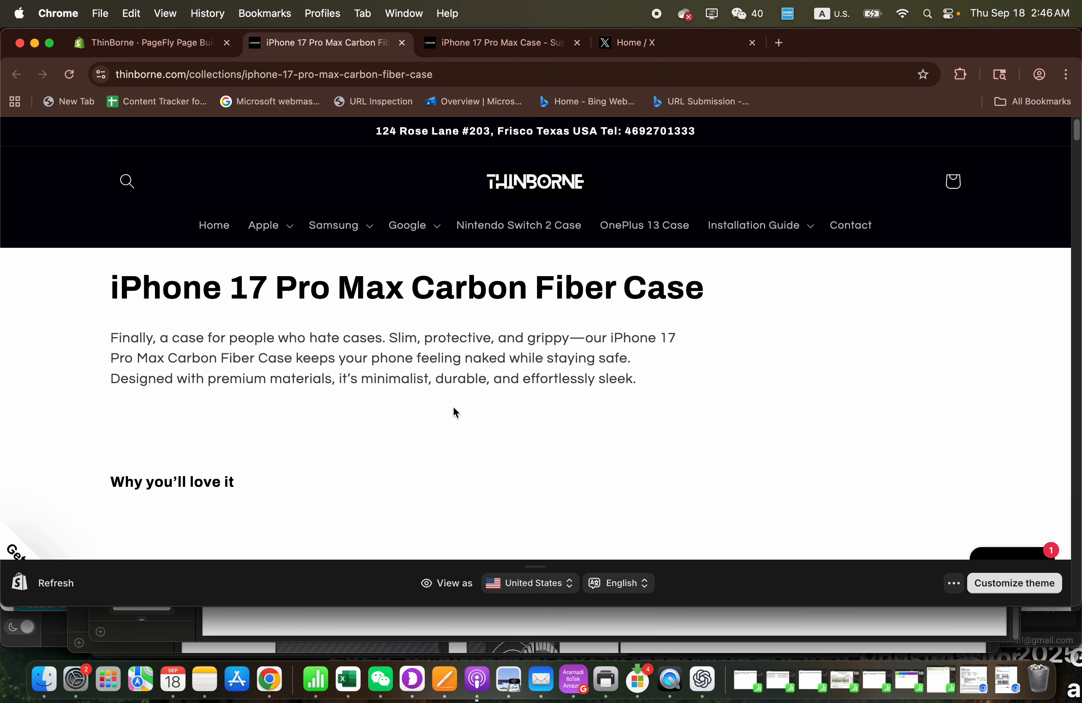
{"action": "scroll", "coordinate": [553, 362], "scroll_direction": "down", "scroll_amount": 15}
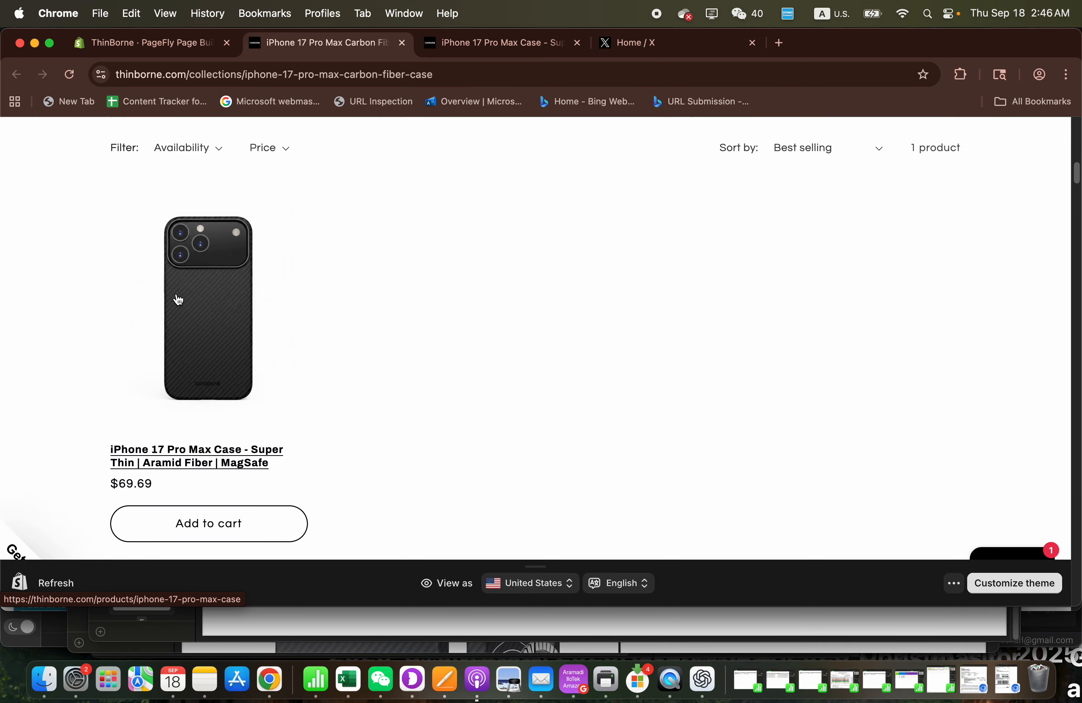
{"action": "scroll", "coordinate": [374, 383], "scroll_direction": "up", "scroll_amount": 5}
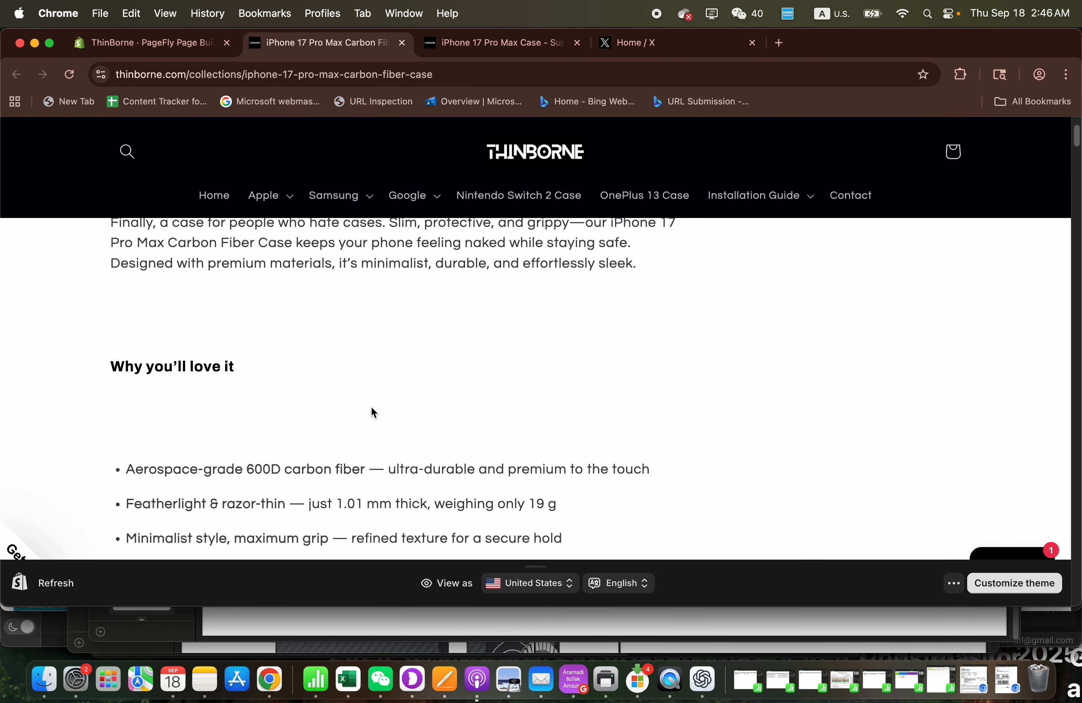
{"action": "scroll", "coordinate": [371, 408], "scroll_direction": "down", "scroll_amount": 15}
{"action": "scroll", "coordinate": [367, 406], "scroll_direction": "up", "scroll_amount": 6}
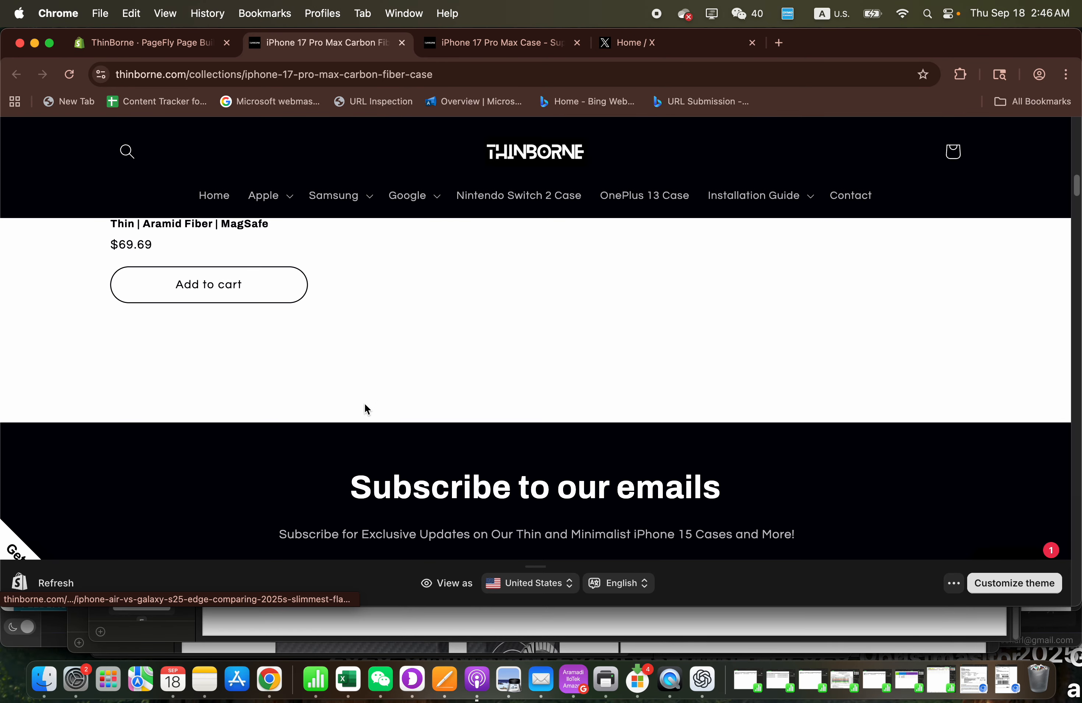
- Examine the live page's PageFly content from the "iPhone 17 Pro Max Carbon Fiber Case" heading down to the FAQ and footer
{"action": "scroll", "coordinate": [368, 409], "scroll_direction": "down", "scroll_amount": 15}
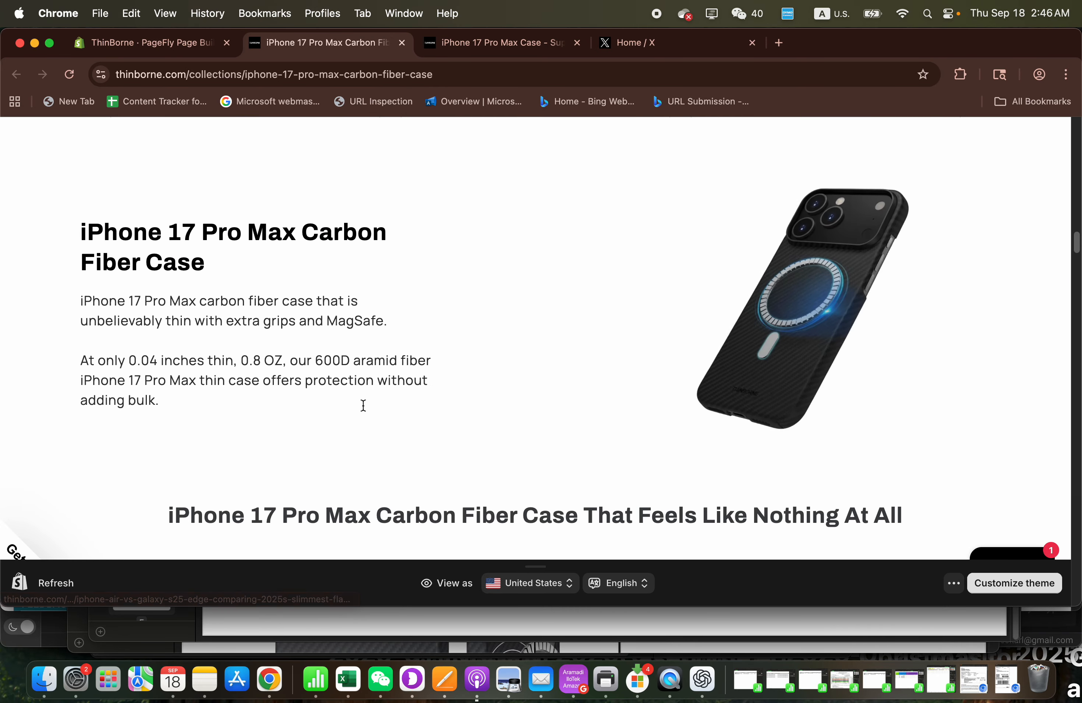
{"action": "scroll", "coordinate": [363, 404], "scroll_direction": "up", "scroll_amount": 1}
{"action": "scroll", "coordinate": [364, 409], "scroll_direction": "down", "scroll_amount": 2}
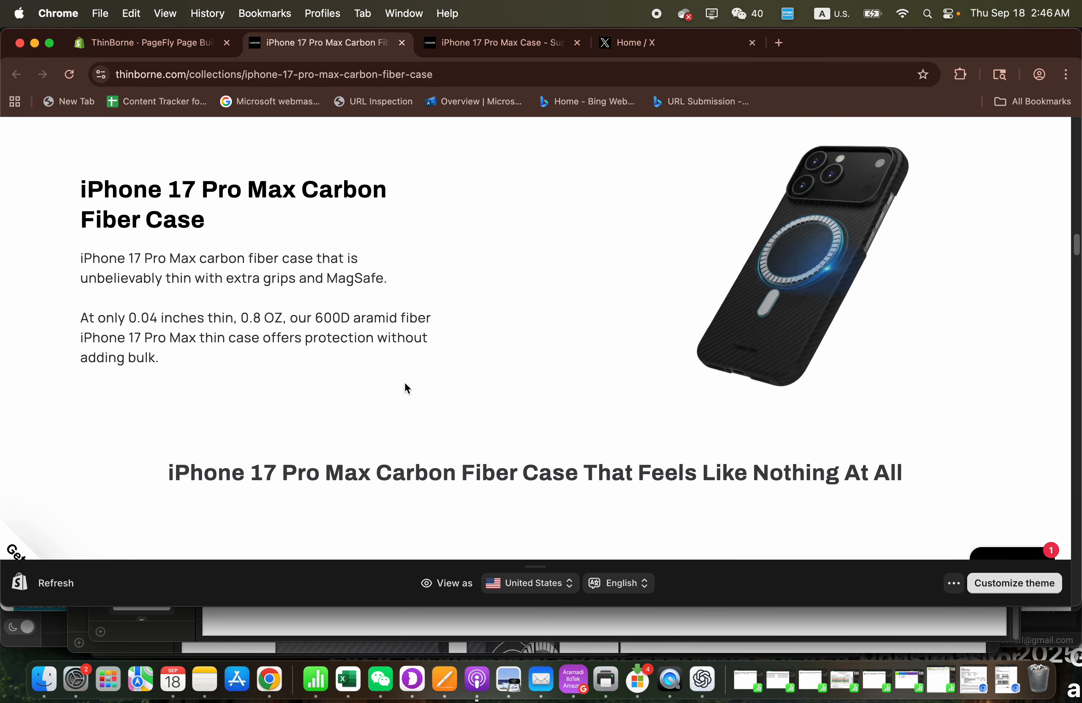
{"action": "scroll", "coordinate": [493, 362], "scroll_direction": "up", "scroll_amount": 2}
{"action": "scroll", "coordinate": [492, 361], "scroll_direction": "down", "scroll_amount": 15}
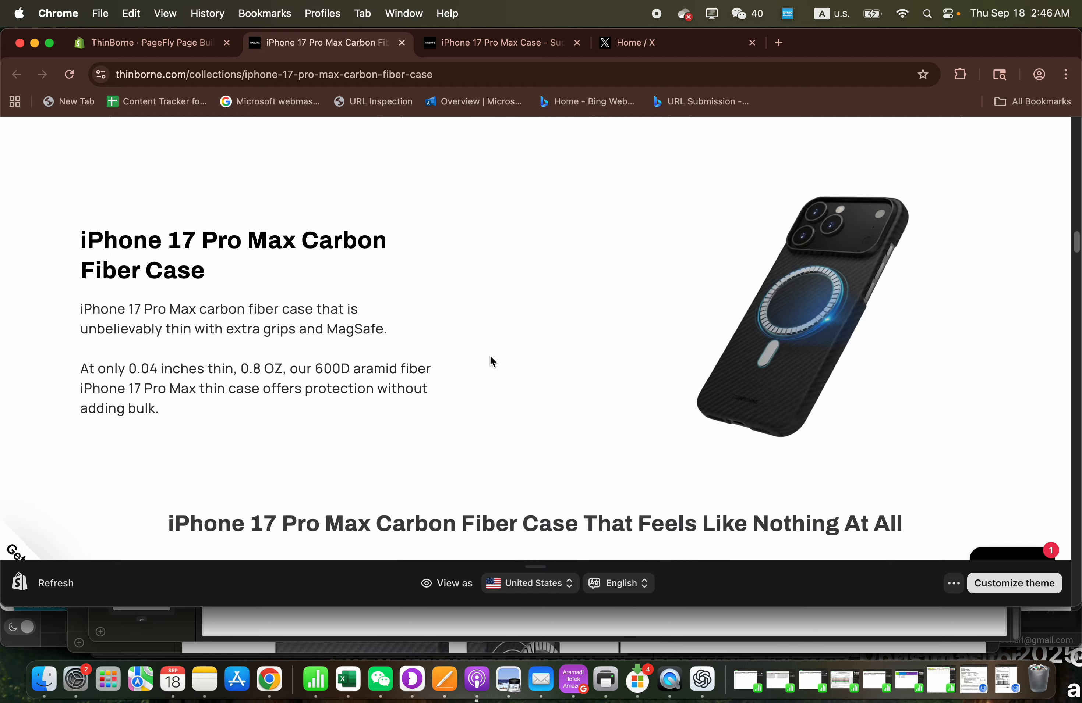
{"action": "scroll", "coordinate": [491, 361], "scroll_direction": "down", "scroll_amount": 20}
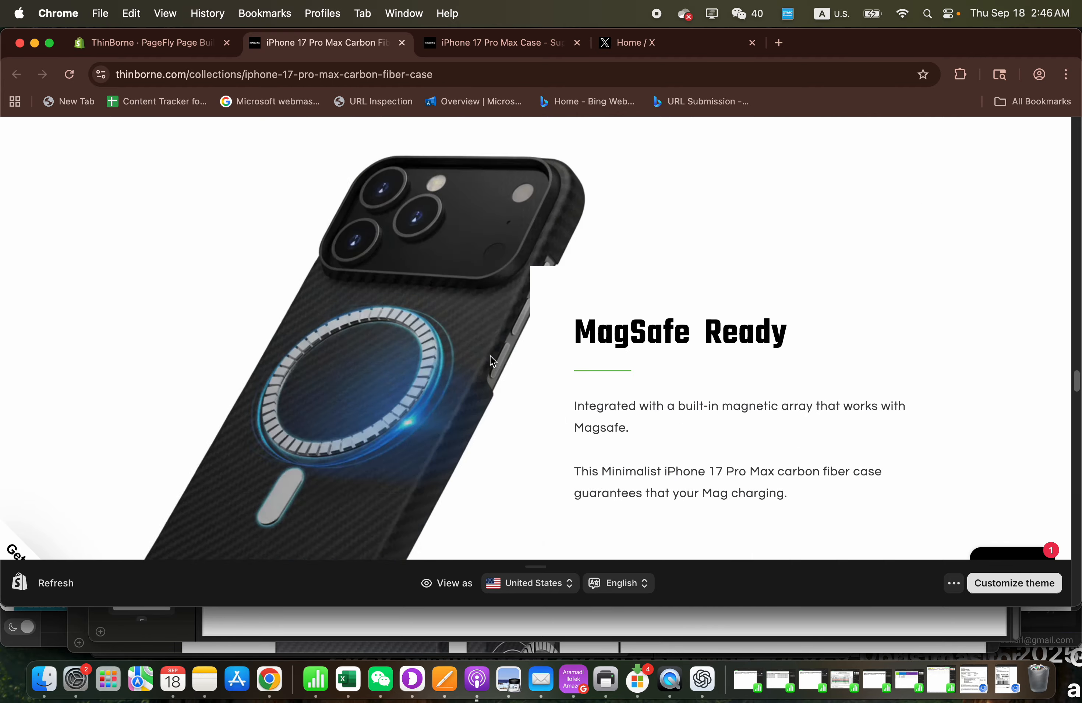
{"action": "scroll", "coordinate": [492, 361], "scroll_direction": "down", "scroll_amount": 10}
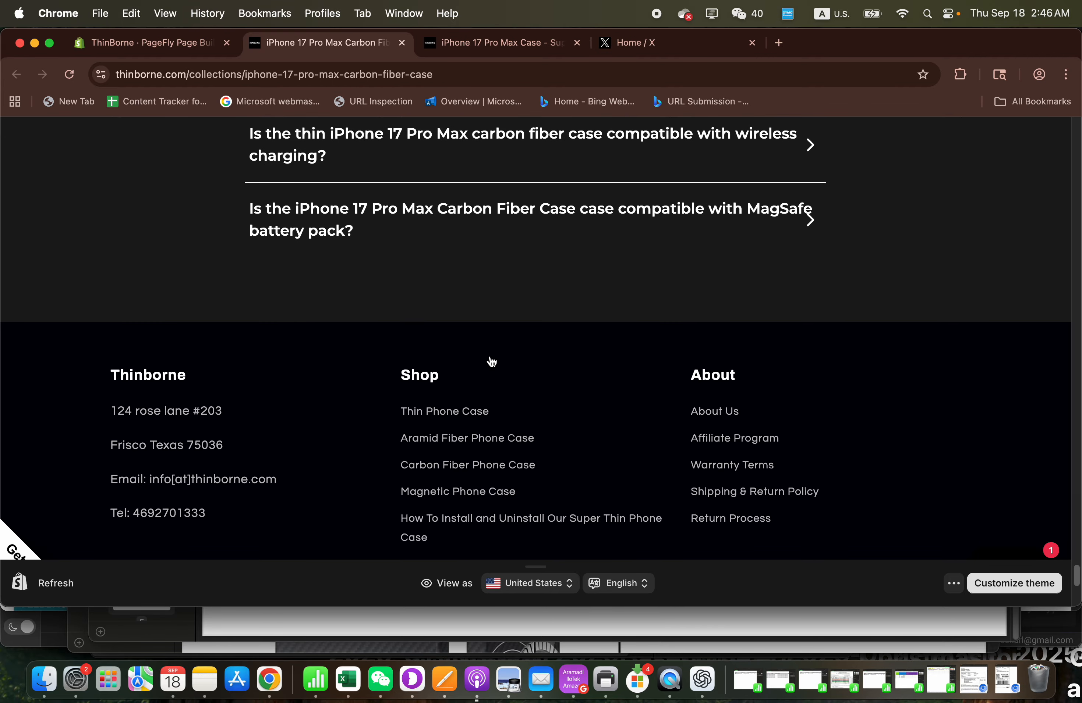
{"action": "scroll", "coordinate": [492, 362], "scroll_direction": "up", "scroll_amount": 15}
- From the PageFly page's settings, open its collection template in the Shopify theme editor and dismiss the discount popup
{"action": "left_click", "coordinate": [176, 43]}
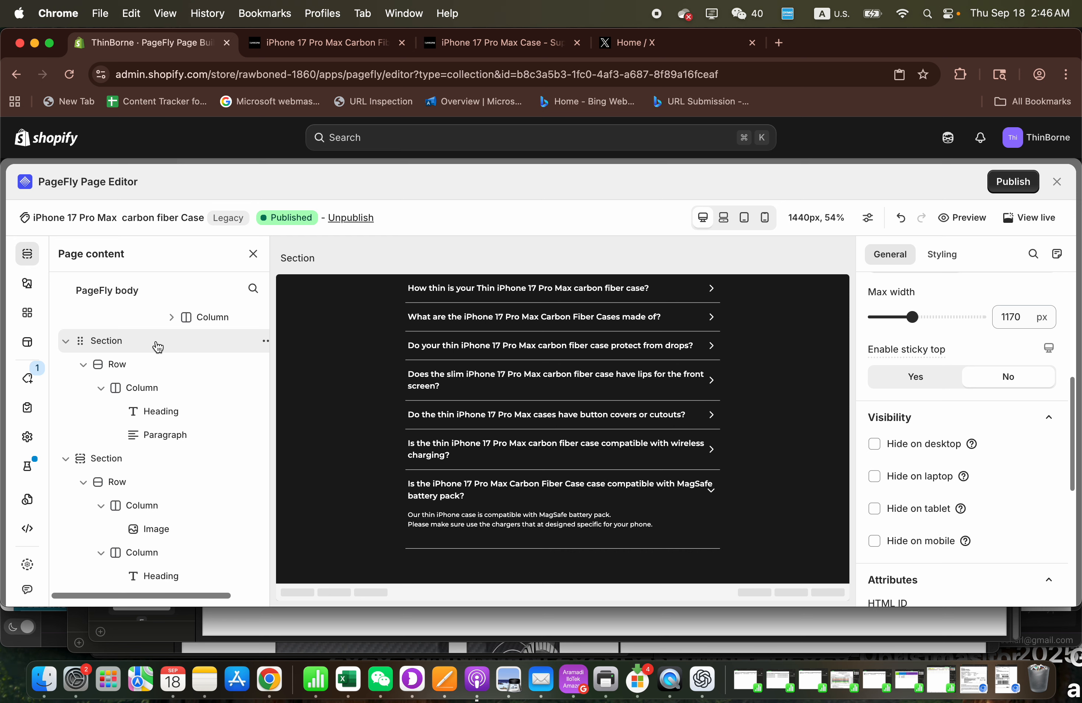
{"action": "left_click", "coordinate": [27, 438]}
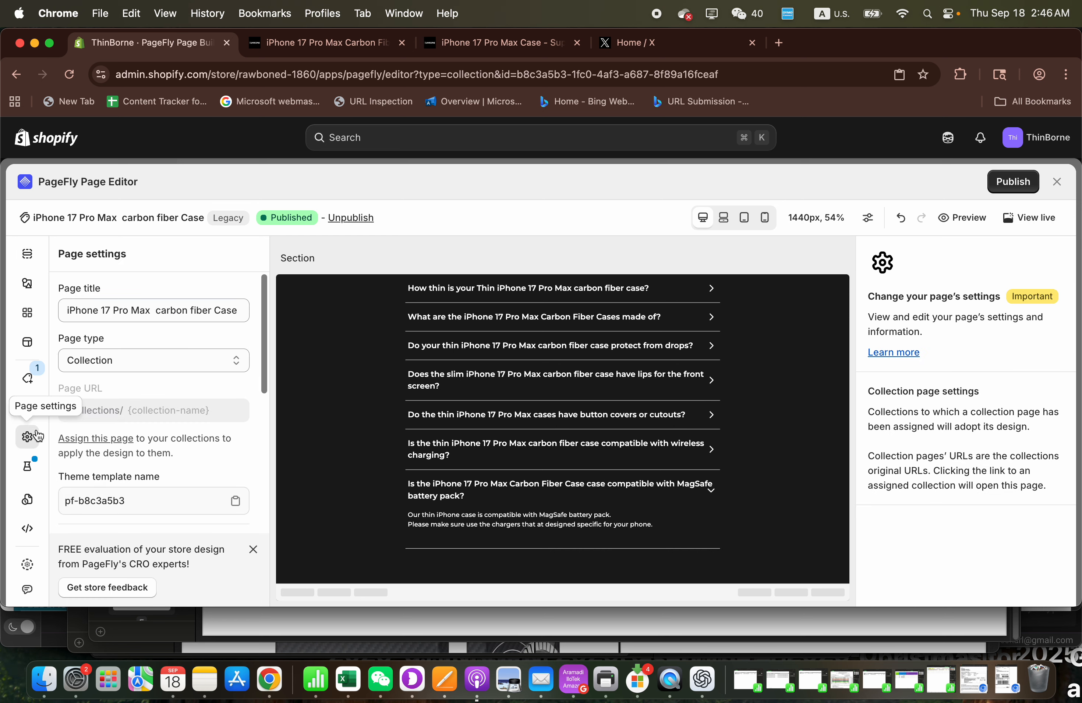
{"action": "scroll", "coordinate": [132, 440], "scroll_direction": "down", "scroll_amount": 5}
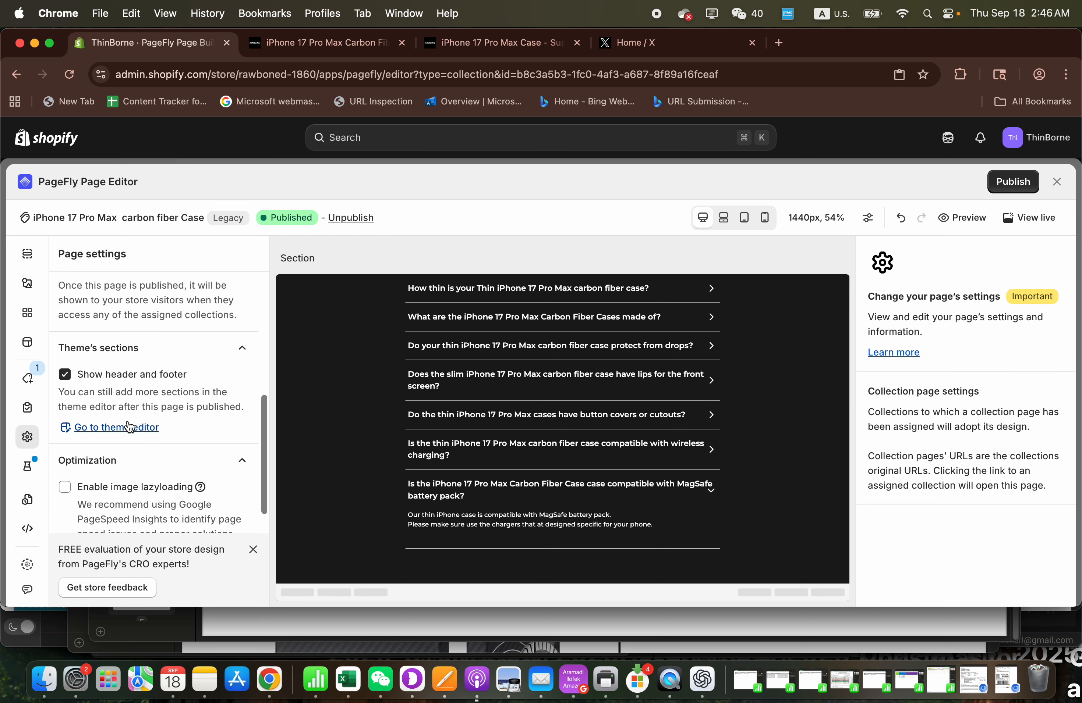
{"action": "left_click", "coordinate": [130, 427]}
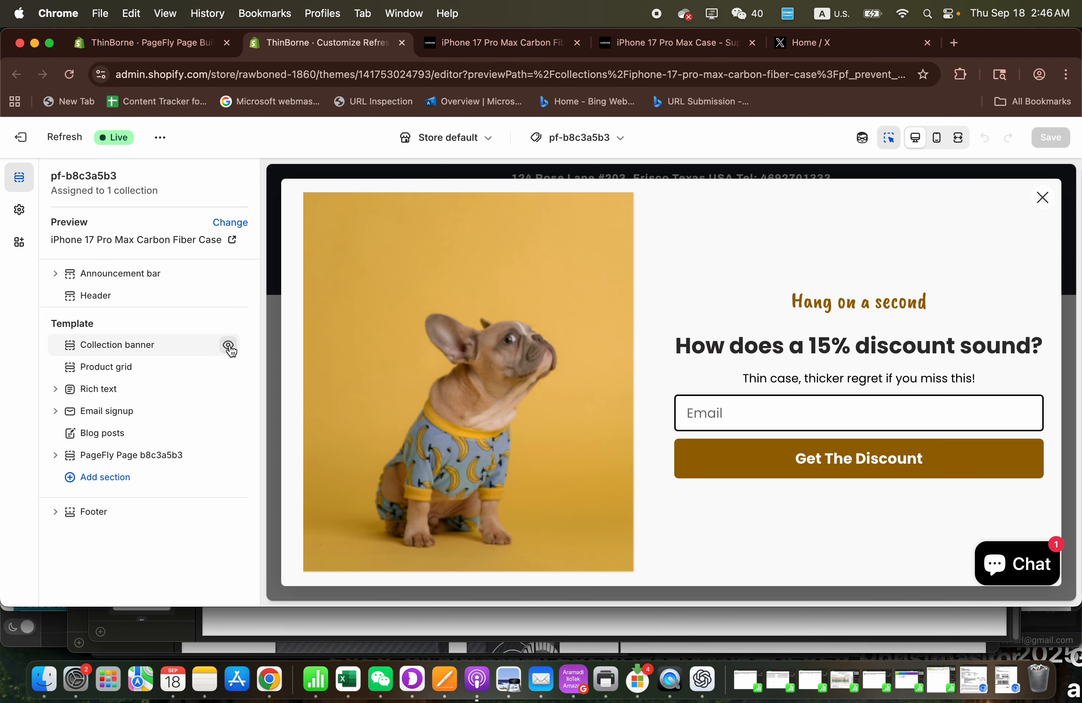
{"action": "left_click", "coordinate": [1042, 198]}
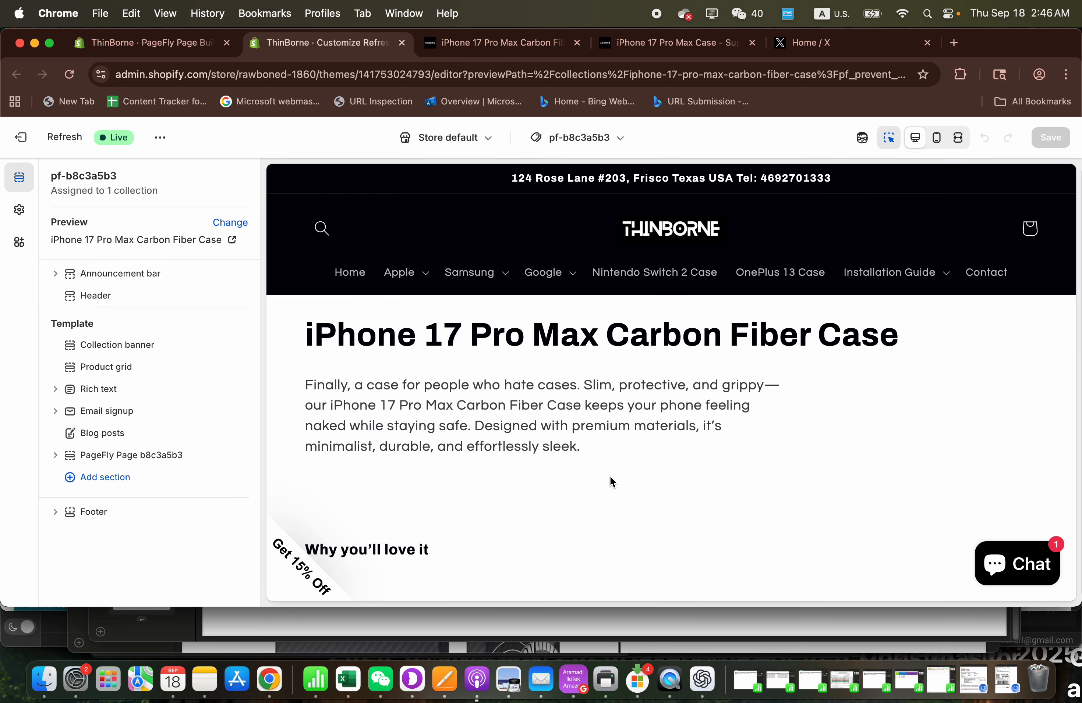
- Move the Product grid section above the Collection banner in the template and review the new order in the preview
{"action": "scroll", "coordinate": [611, 481], "scroll_direction": "down", "scroll_amount": 3}
{"action": "scroll", "coordinate": [611, 480], "scroll_direction": "down", "scroll_amount": 5}
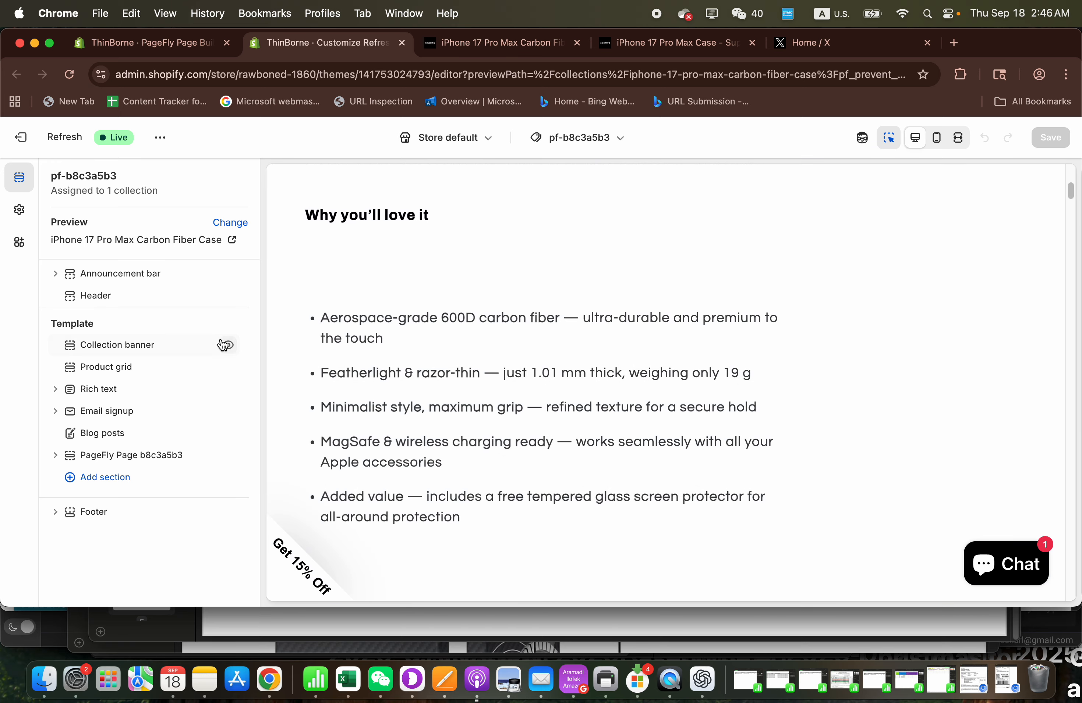
{"action": "mouse_move", "coordinate": [70, 349]}
{"action": "left_mouse_down"}
{"action": "mouse_move", "coordinate": [58, 365]}
{"action": "mouse_move", "coordinate": [72, 367]}
{"action": "left_mouse_up"}
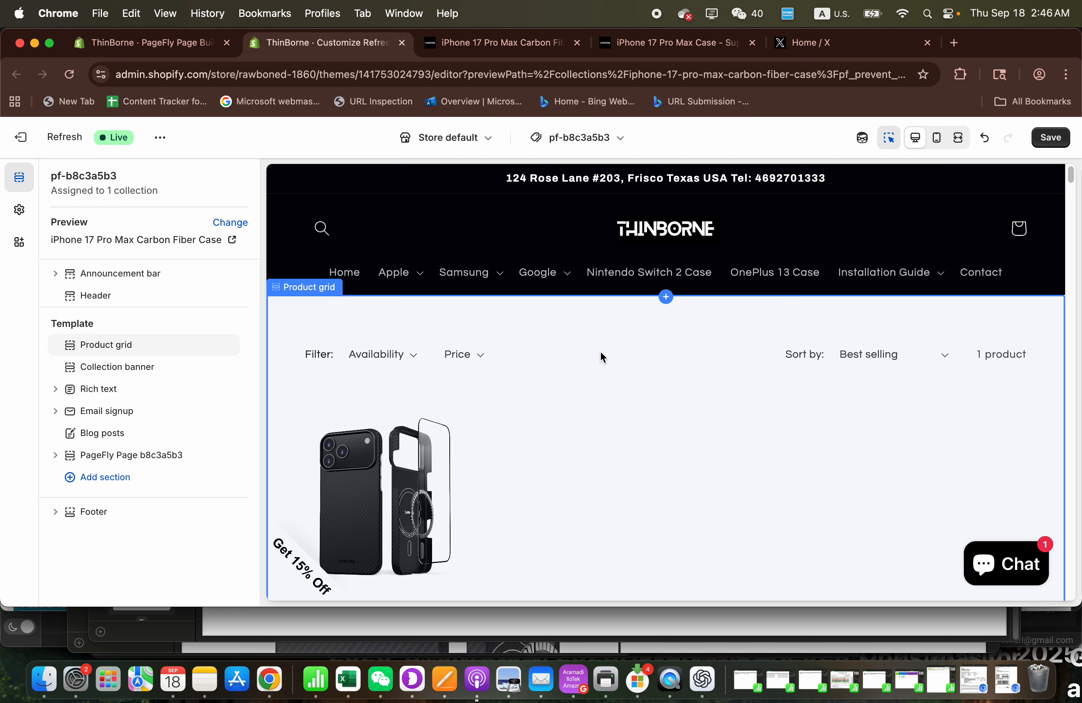
{"action": "scroll", "coordinate": [601, 353], "scroll_direction": "down", "scroll_amount": 6}
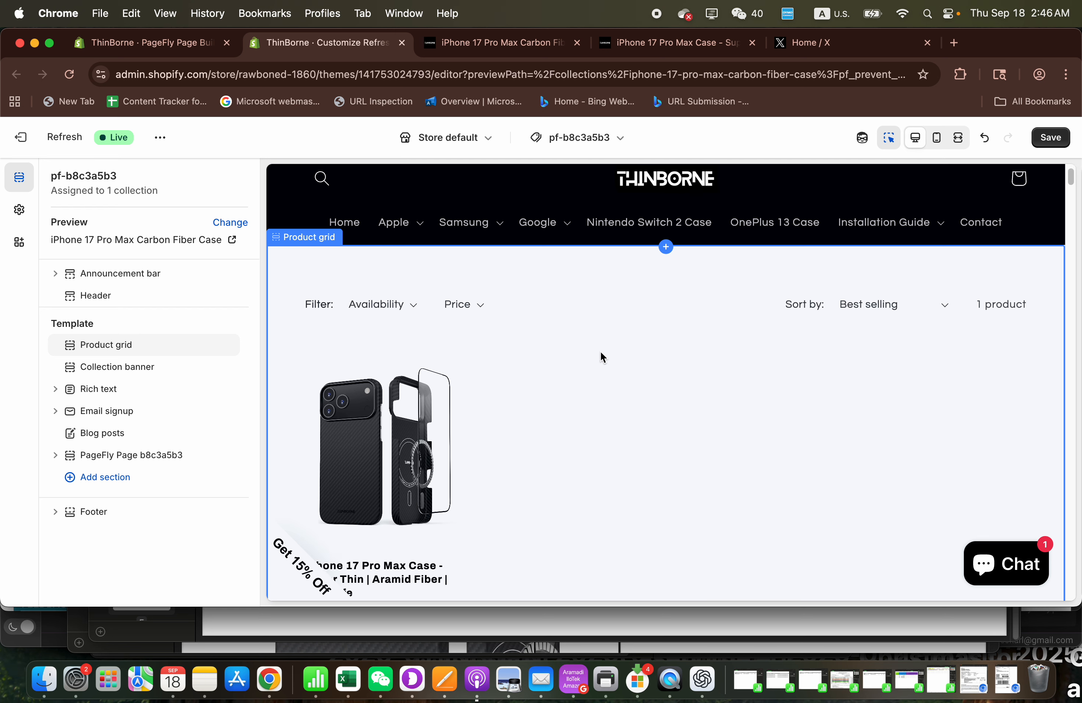
{"action": "scroll", "coordinate": [600, 352], "scroll_direction": "down", "scroll_amount": 15}
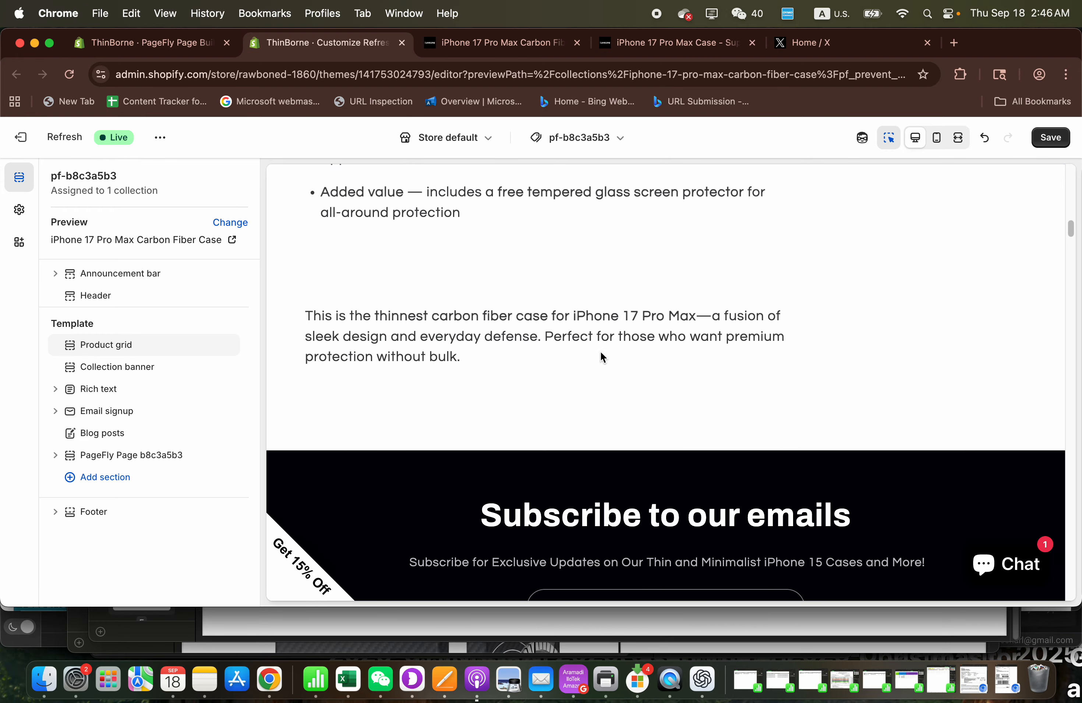
{"action": "scroll", "coordinate": [600, 353], "scroll_direction": "up", "scroll_amount": 10}
{"action": "scroll", "coordinate": [602, 356], "scroll_direction": "up", "scroll_amount": 5}
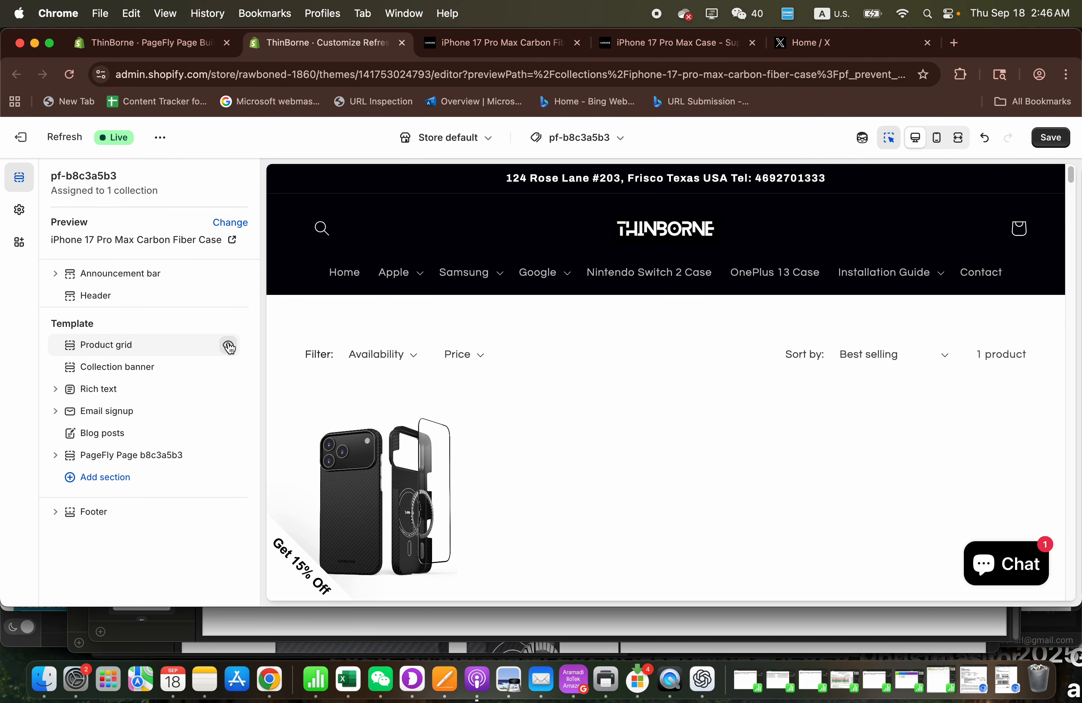
- Hide the Product grid, Collection banner and Rich text sections in the template
{"action": "left_click", "coordinate": [228, 345]}
{"action": "left_click", "coordinate": [229, 368]}
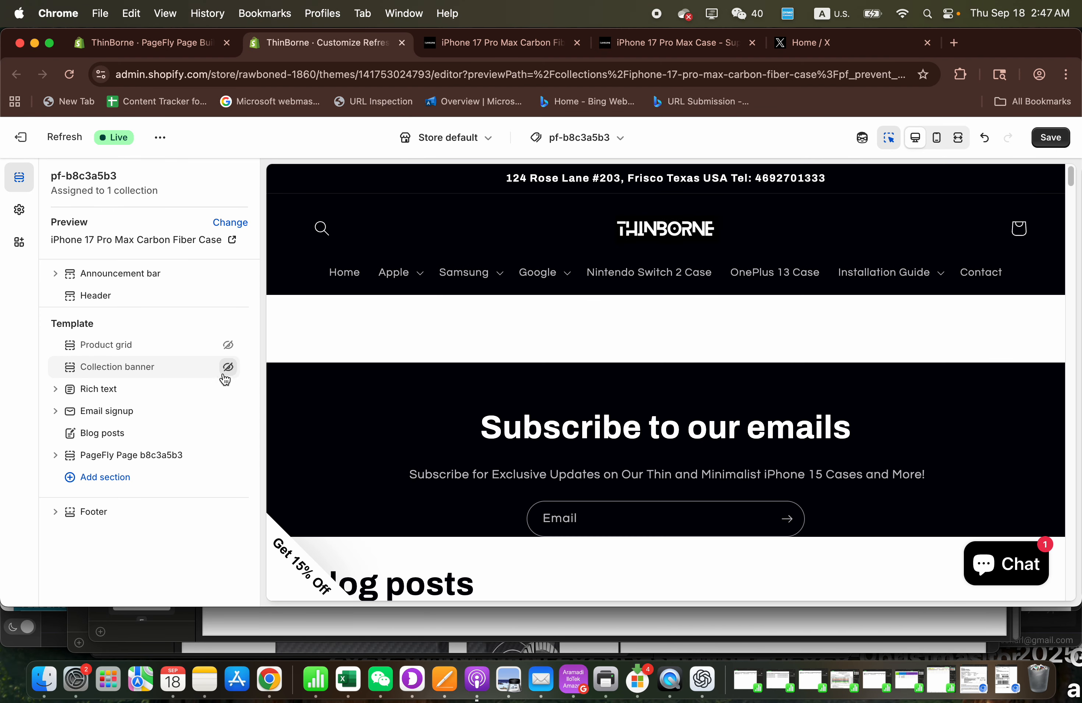
{"action": "left_click", "coordinate": [228, 391]}
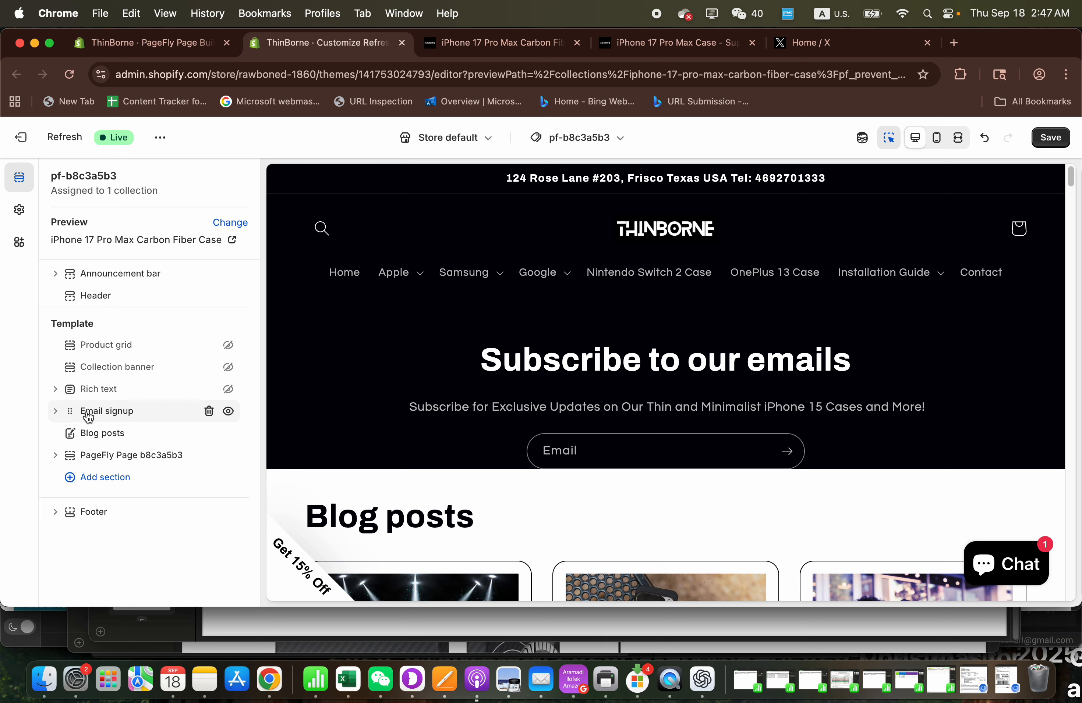
- Reorder the template so the PageFly Page section directly follows Rich text, with Blog posts and Email signup after it
{"action": "mouse_move", "coordinate": [73, 417]}
{"action": "left_mouse_down"}
{"action": "mouse_move", "coordinate": [54, 449]}
{"action": "mouse_move", "coordinate": [59, 465]}
{"action": "mouse_move", "coordinate": [97, 443]}
{"action": "mouse_move", "coordinate": [71, 456]}
{"action": "mouse_move", "coordinate": [68, 415]}
{"action": "mouse_move", "coordinate": [78, 410]}
{"action": "left_mouse_up"}
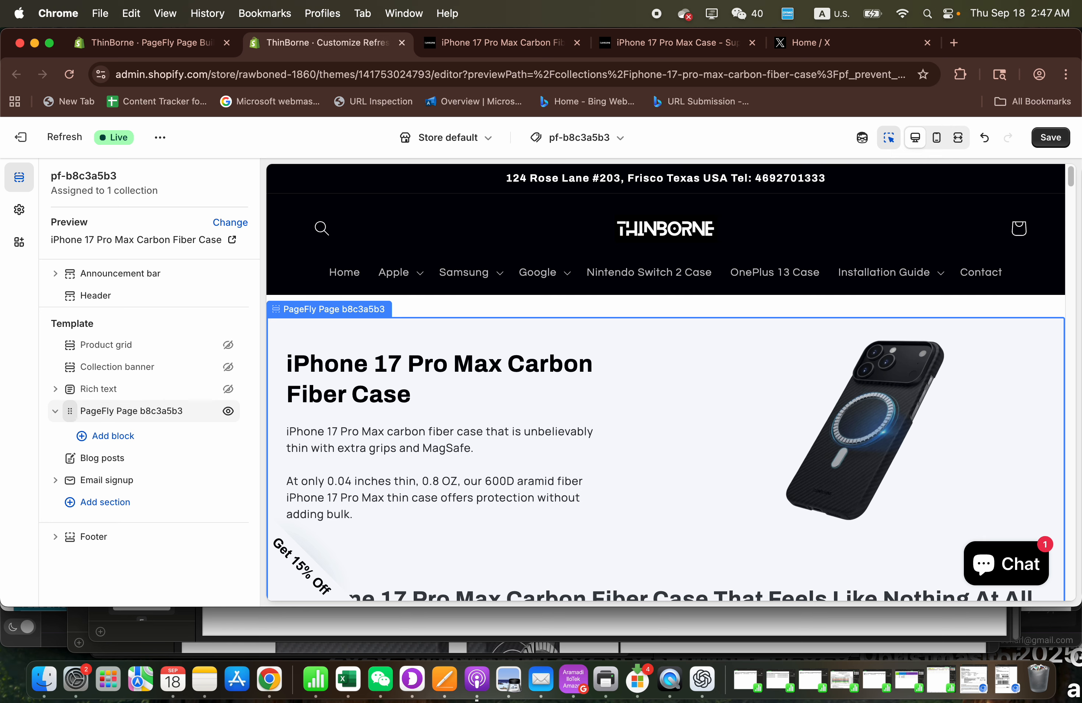
{"action": "mouse_move", "coordinate": [69, 411]}
{"action": "left_mouse_down"}
{"action": "mouse_move", "coordinate": [60, 459]}
{"action": "mouse_move", "coordinate": [68, 396]}
{"action": "mouse_move", "coordinate": [73, 408]}
{"action": "left_mouse_up"}
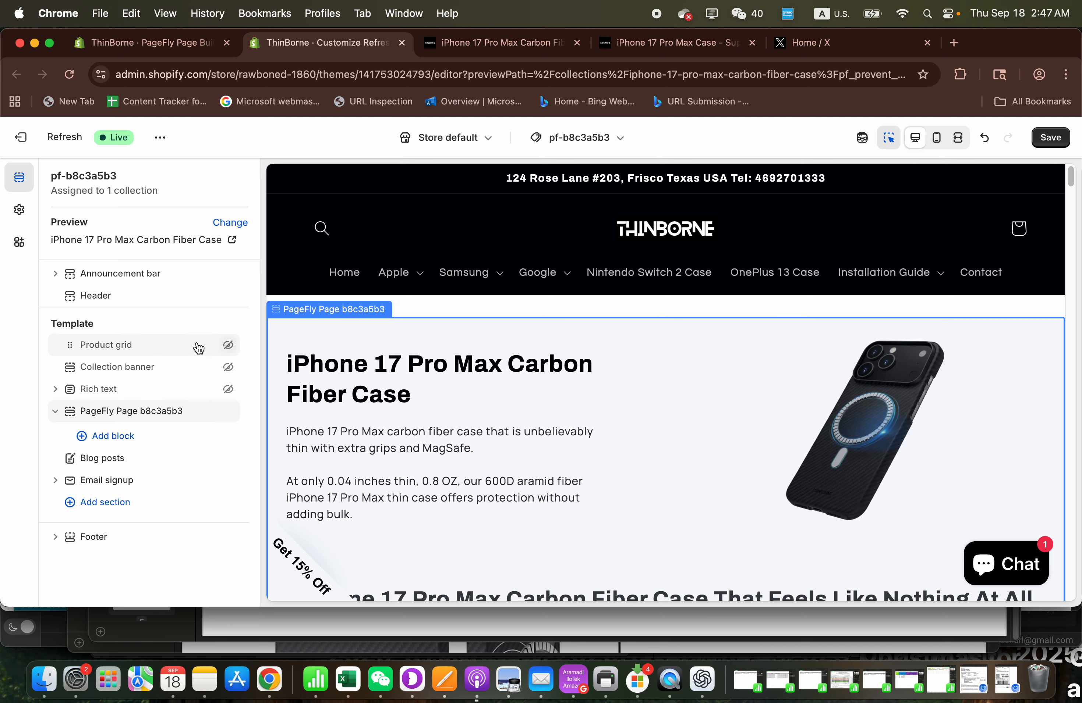
{"action": "left_click", "coordinate": [177, 352]}
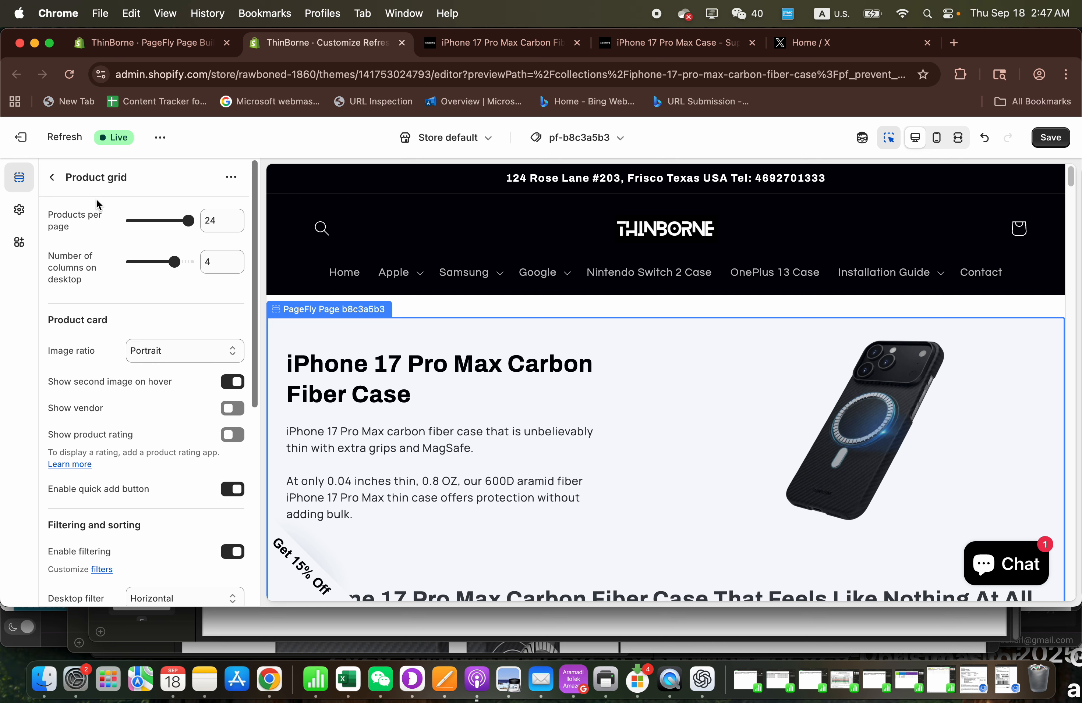
{"action": "left_click", "coordinate": [231, 178]}
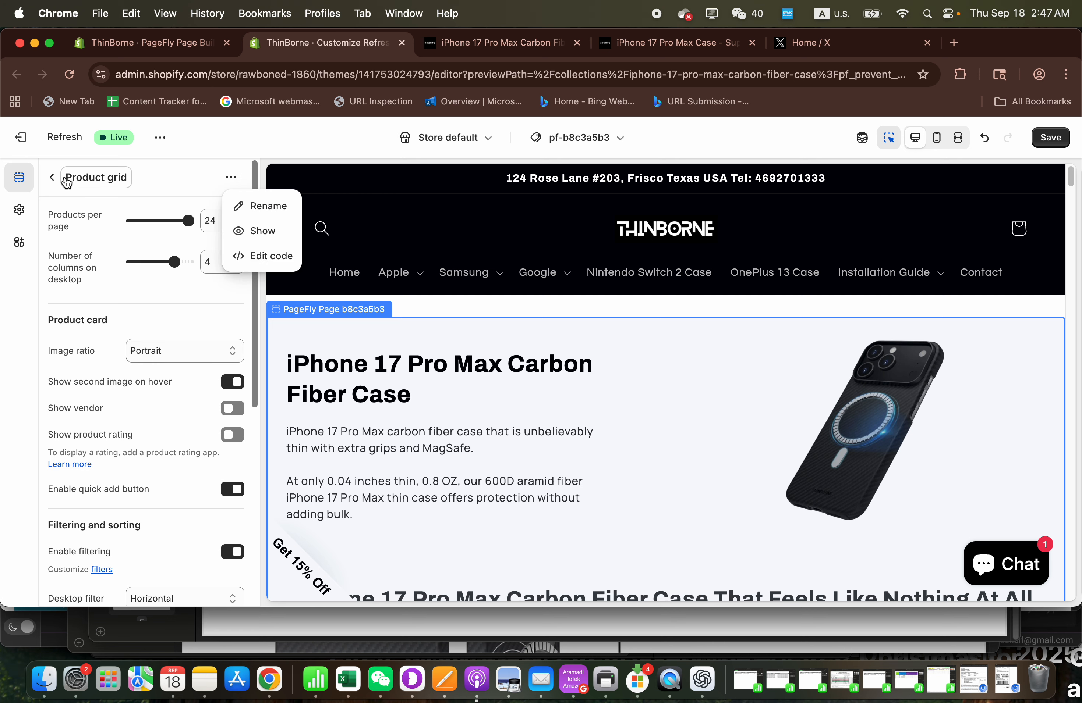
{"action": "left_click", "coordinate": [52, 178]}
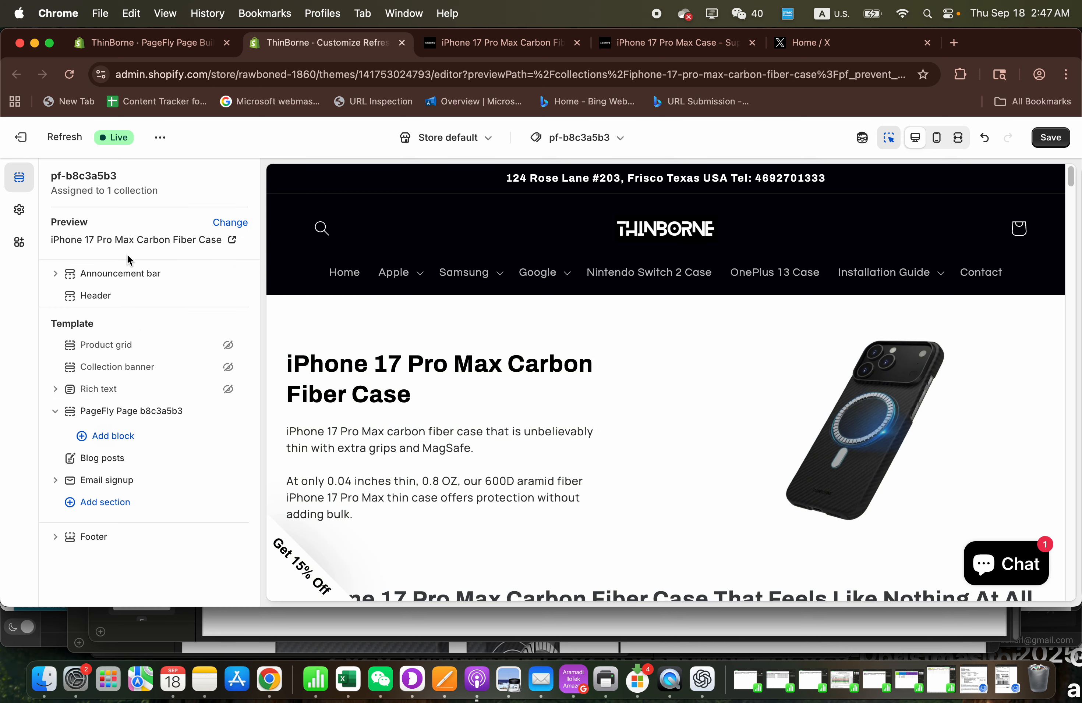
- Save the template changes and review the page preview from the PageFly content down to the footer
{"action": "scroll", "coordinate": [459, 434], "scroll_direction": "down", "scroll_amount": 10}
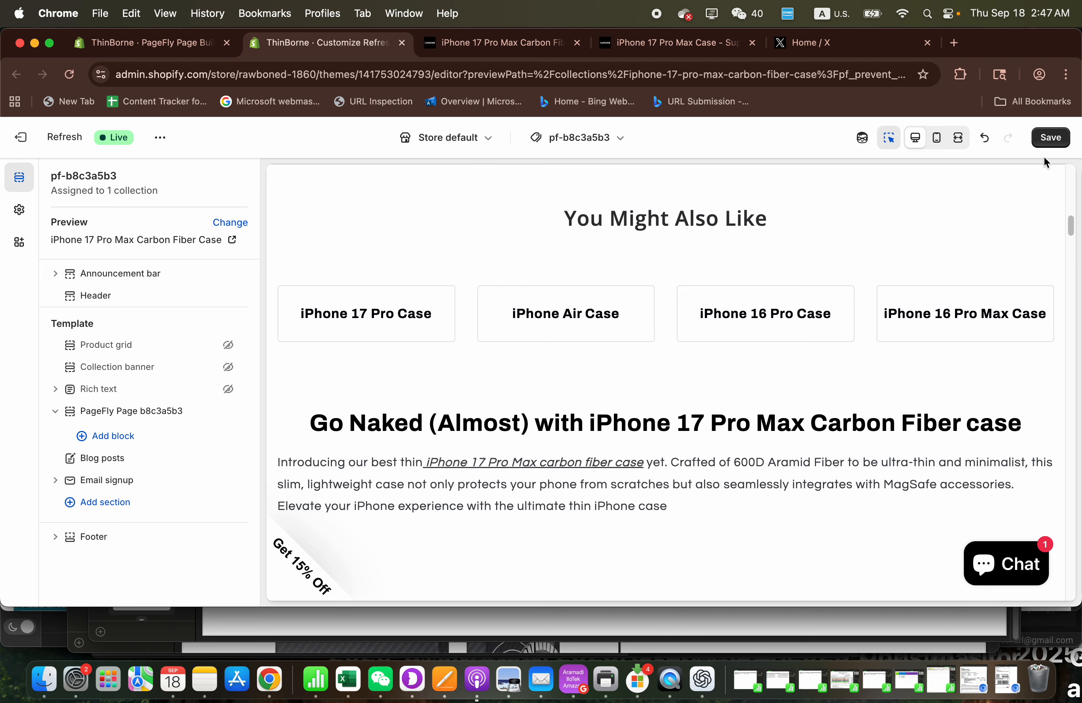
{"action": "left_click", "coordinate": [1050, 138]}
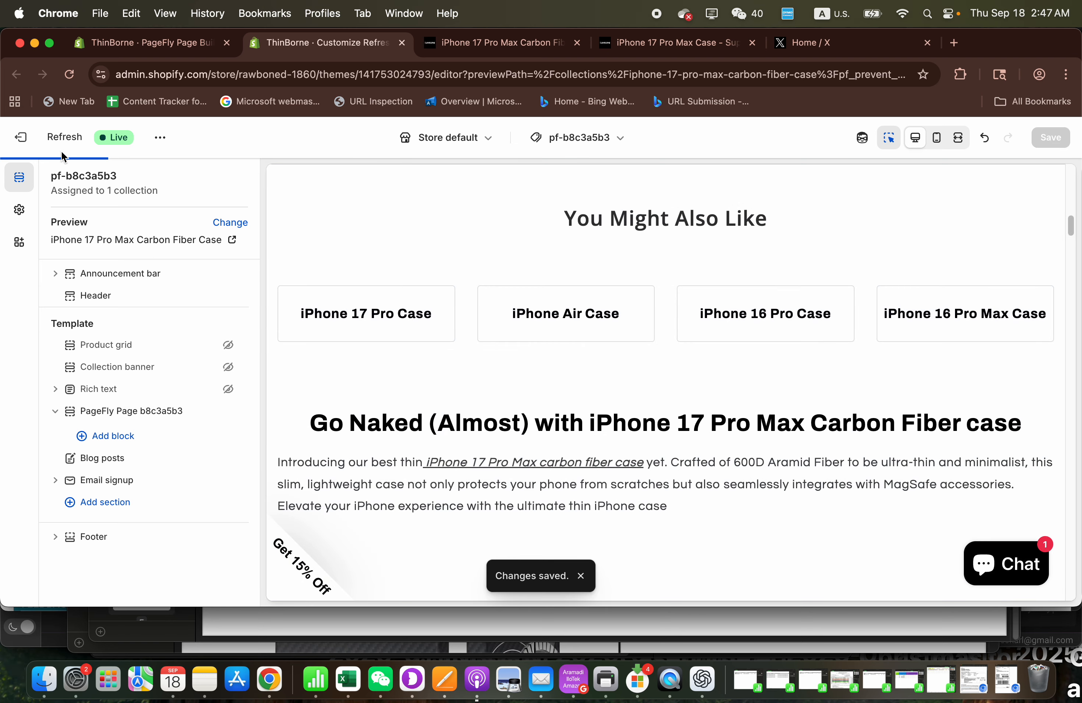
{"action": "scroll", "coordinate": [434, 420], "scroll_direction": "up", "scroll_amount": 10}
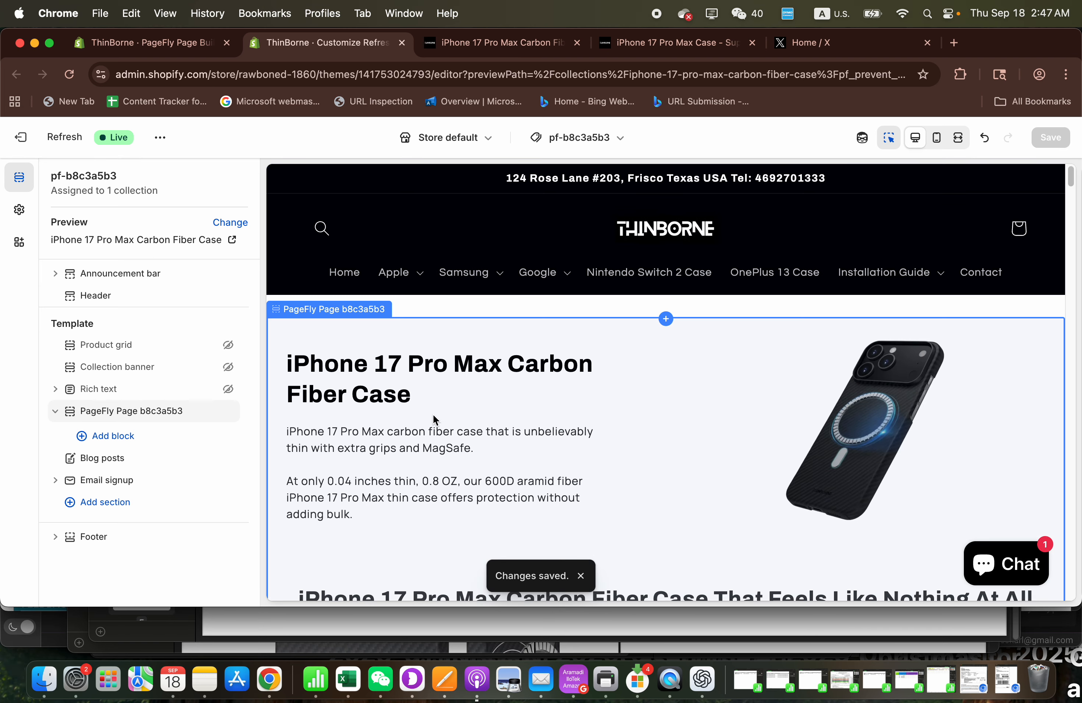
{"action": "scroll", "coordinate": [557, 373], "scroll_direction": "down", "scroll_amount": 20}
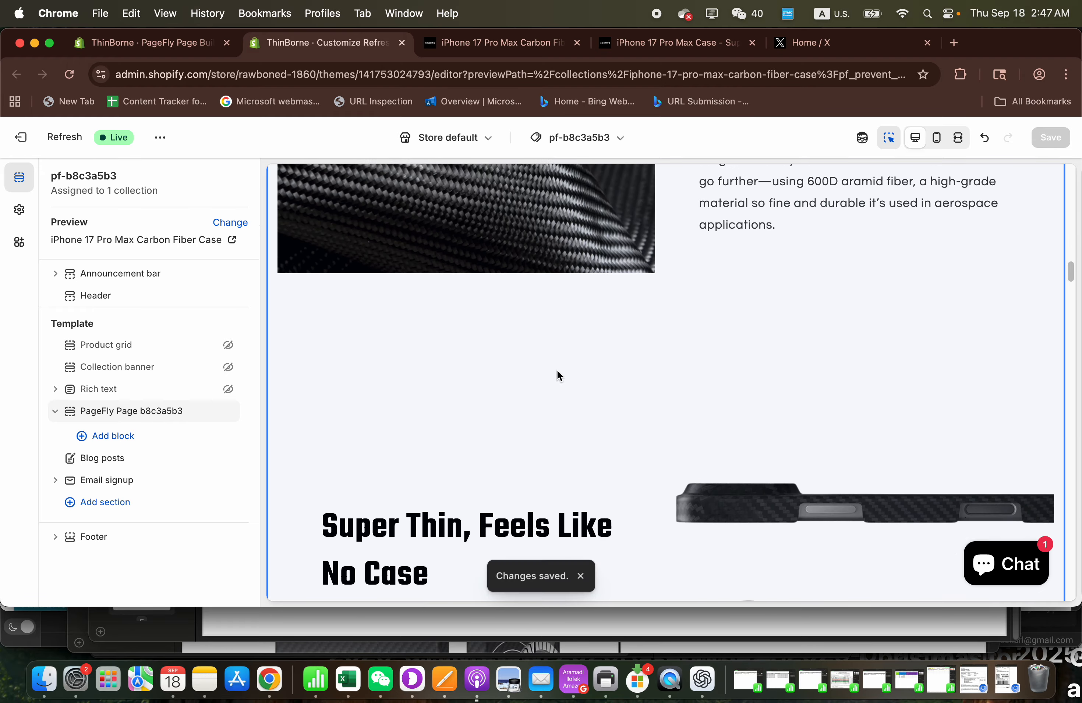
{"action": "scroll", "coordinate": [557, 370], "scroll_direction": "down", "scroll_amount": 20}
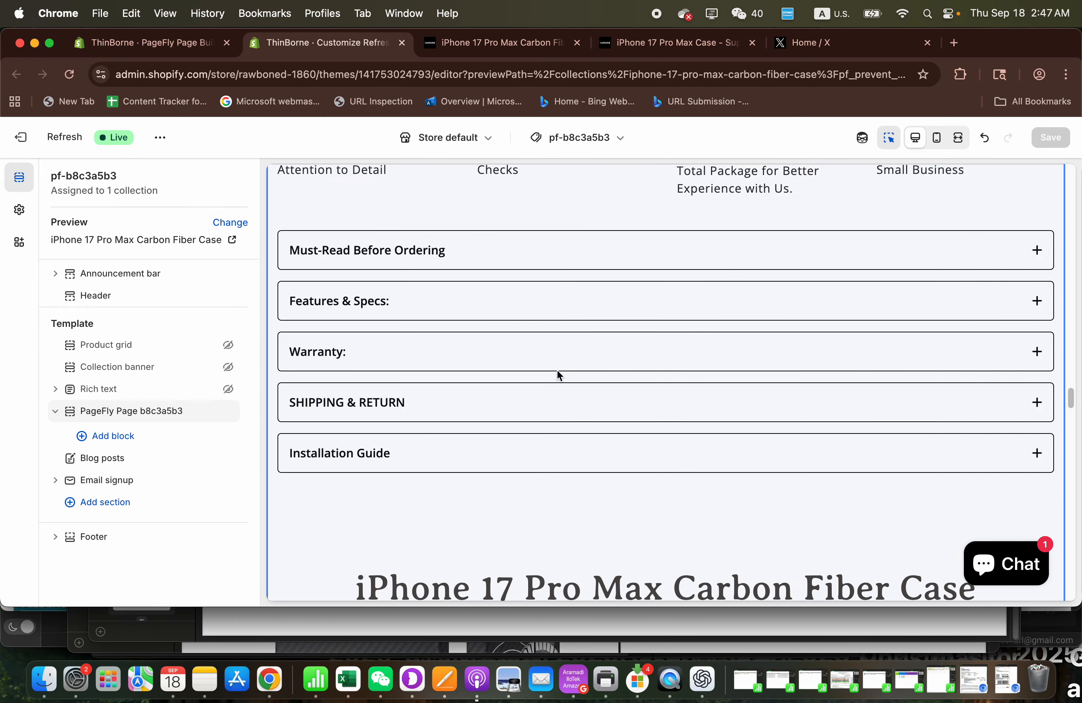
{"action": "scroll", "coordinate": [556, 370], "scroll_direction": "down", "scroll_amount": 20}
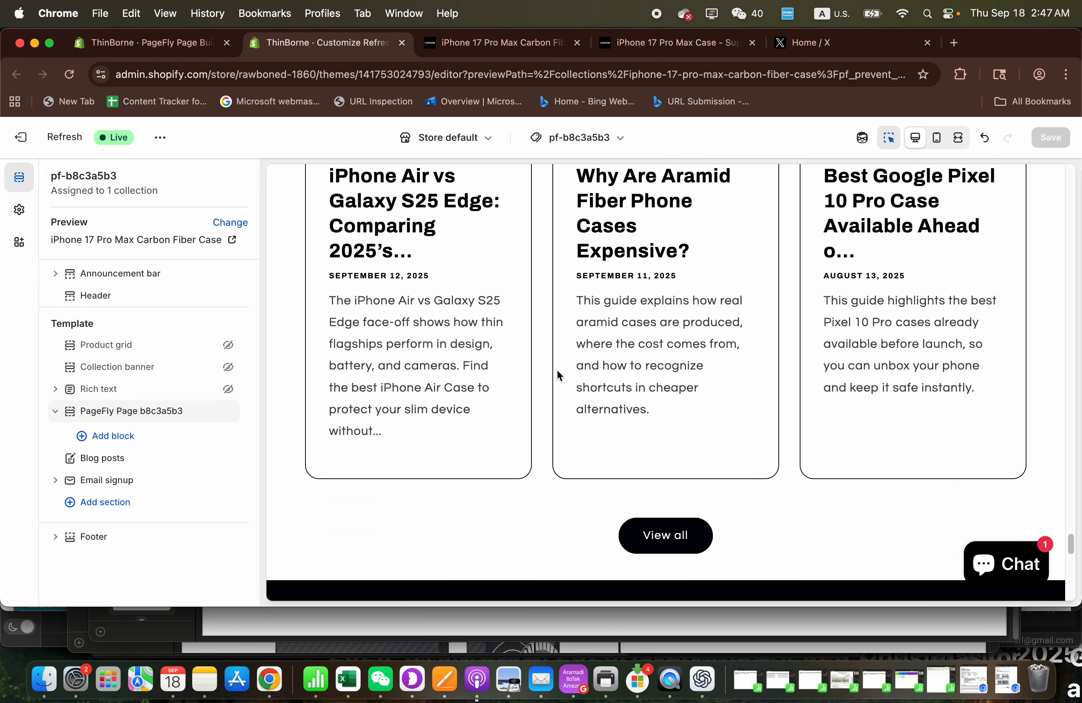
{"action": "scroll", "coordinate": [435, 305], "scroll_direction": "up", "scroll_amount": 4}
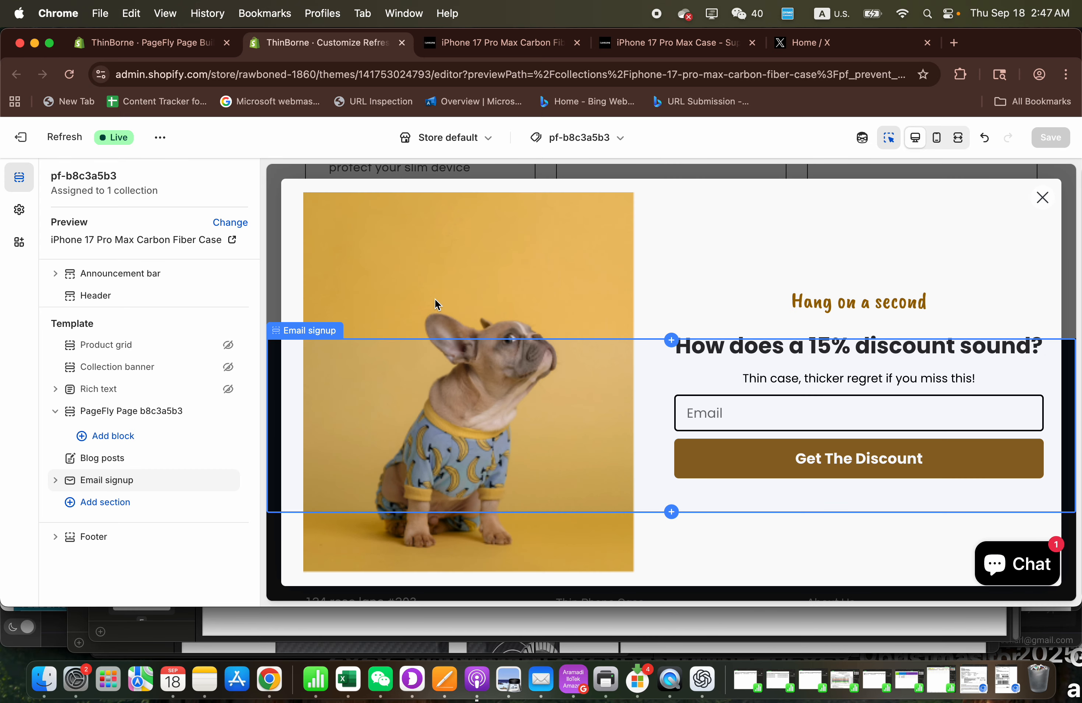
- Dismiss the discount popup and open the Email signup section's settings
{"action": "left_click", "coordinate": [1042, 198]}
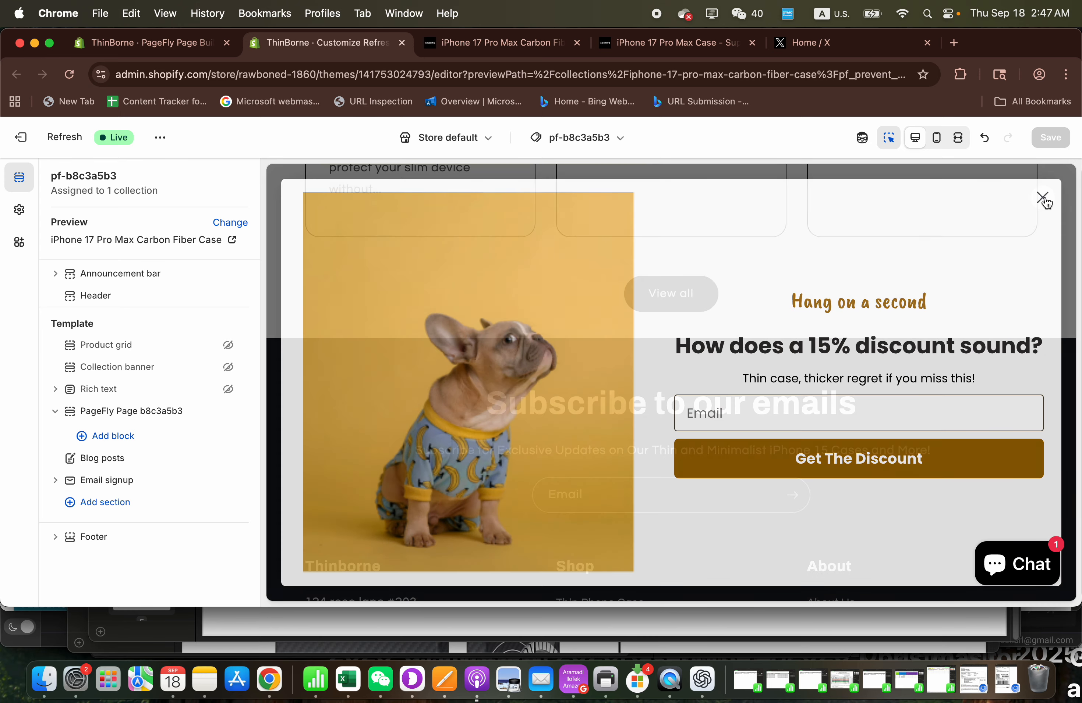
{"action": "left_click", "coordinate": [311, 414]}
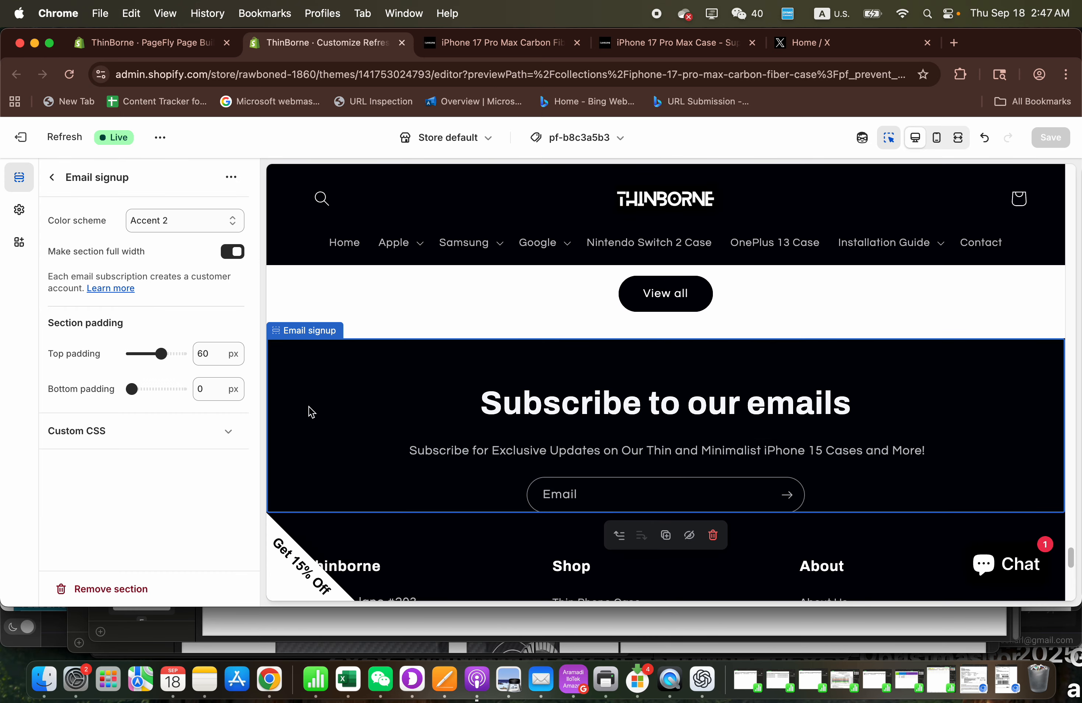